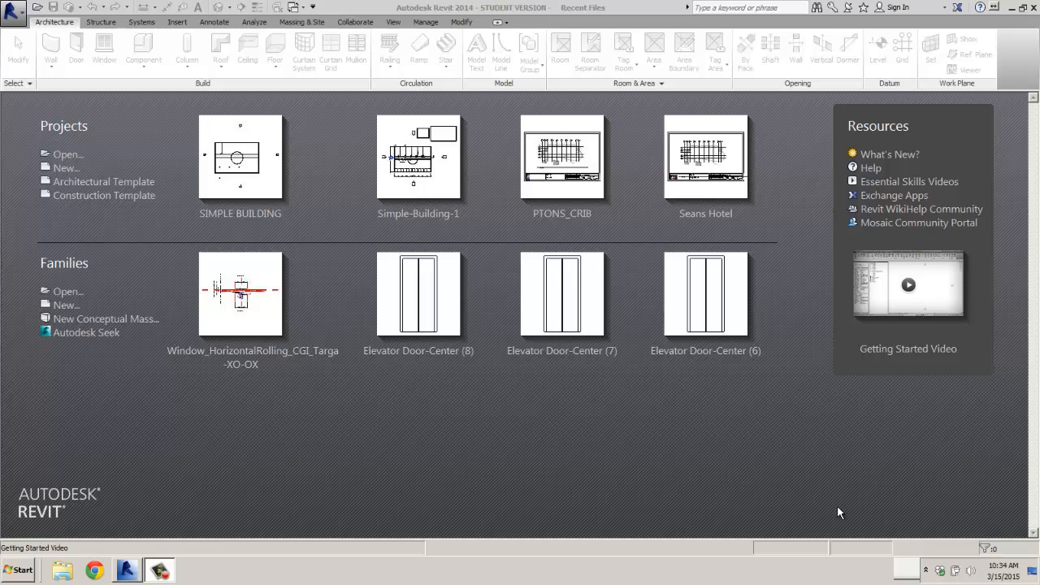
- Start a new project using the Architectural Template
left_click(14, 14)
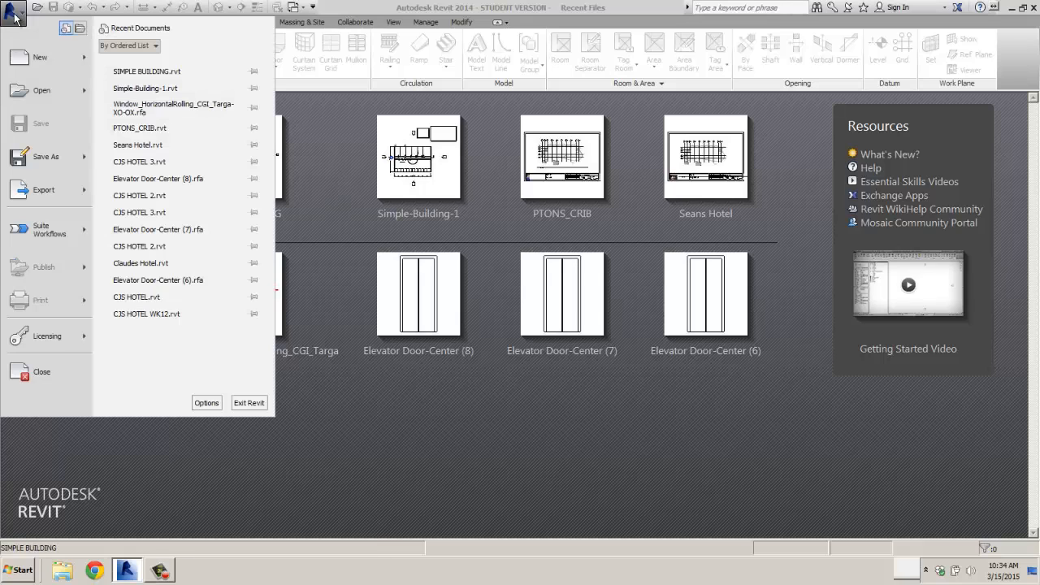
left_click(40, 59)
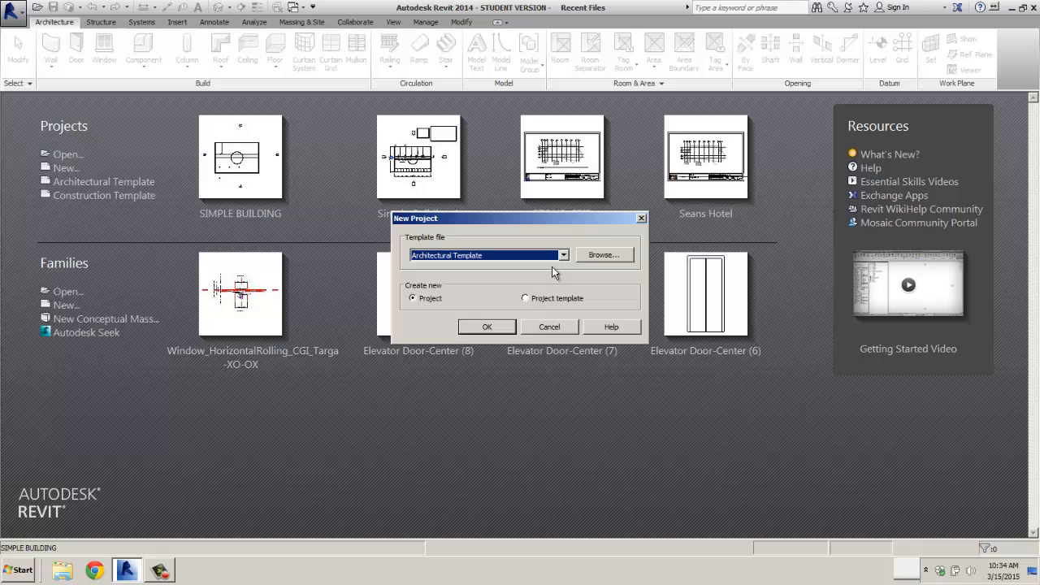
left_click(564, 255)
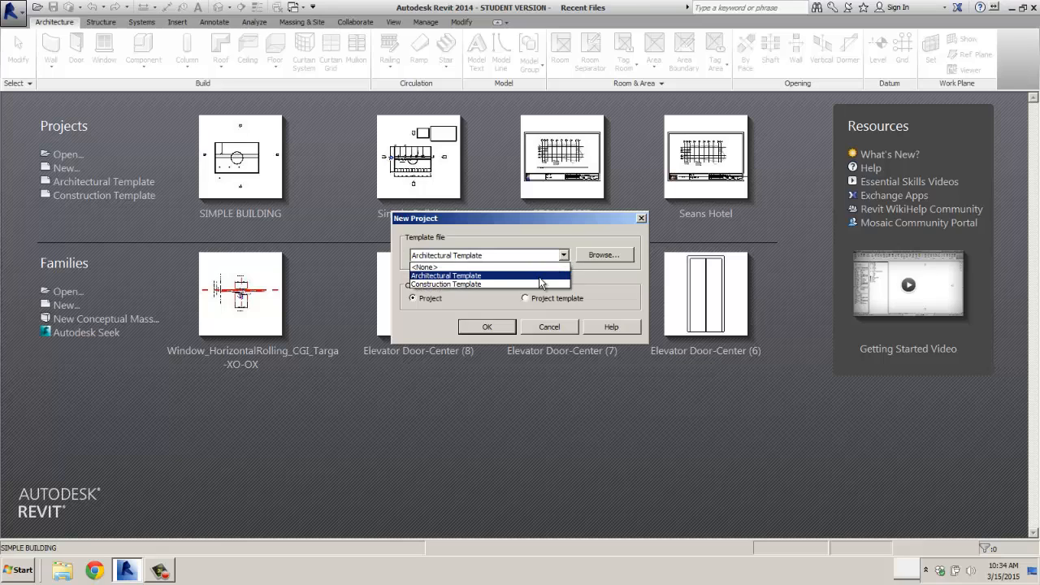
left_click(536, 276)
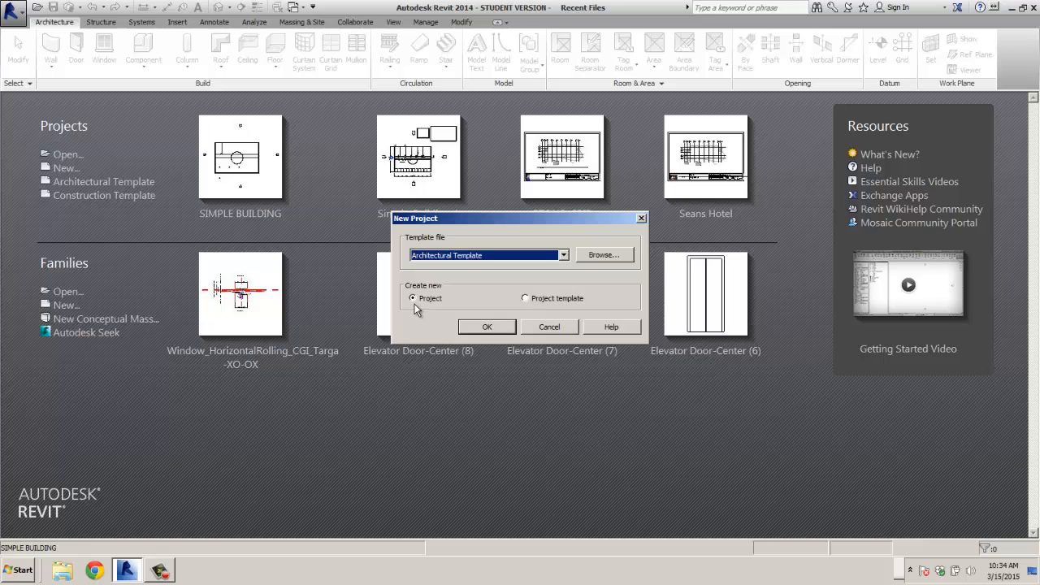
left_click(487, 327)
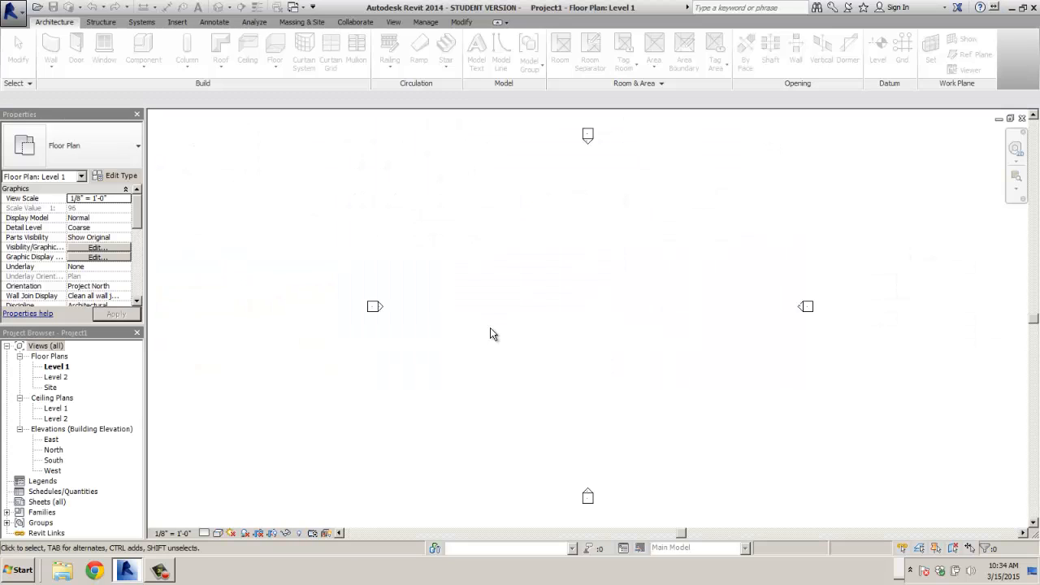
- Open the Save As dialog and set the save location to the Desktop
left_click(25, 16)
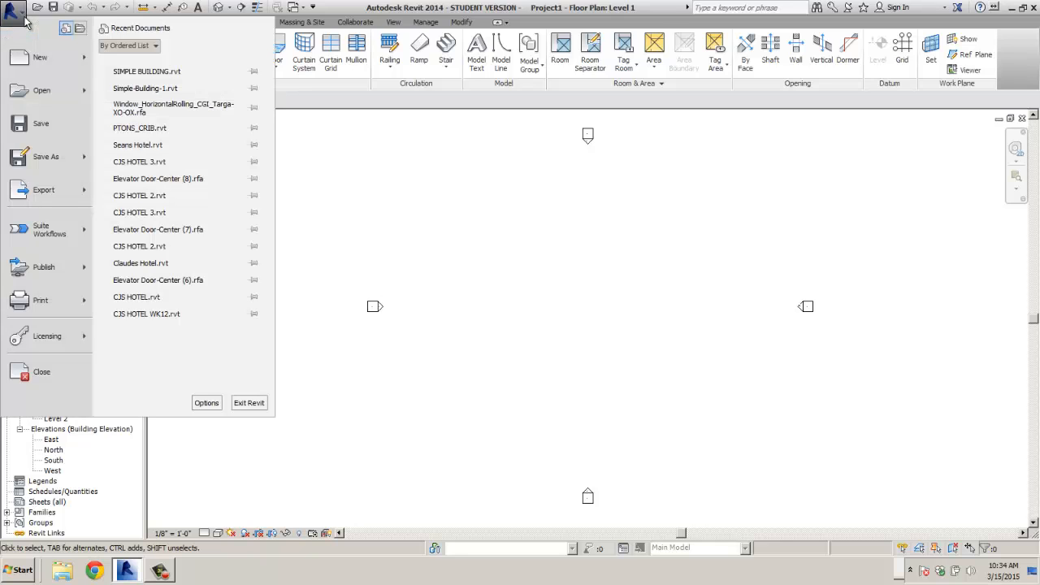
left_click(42, 124)
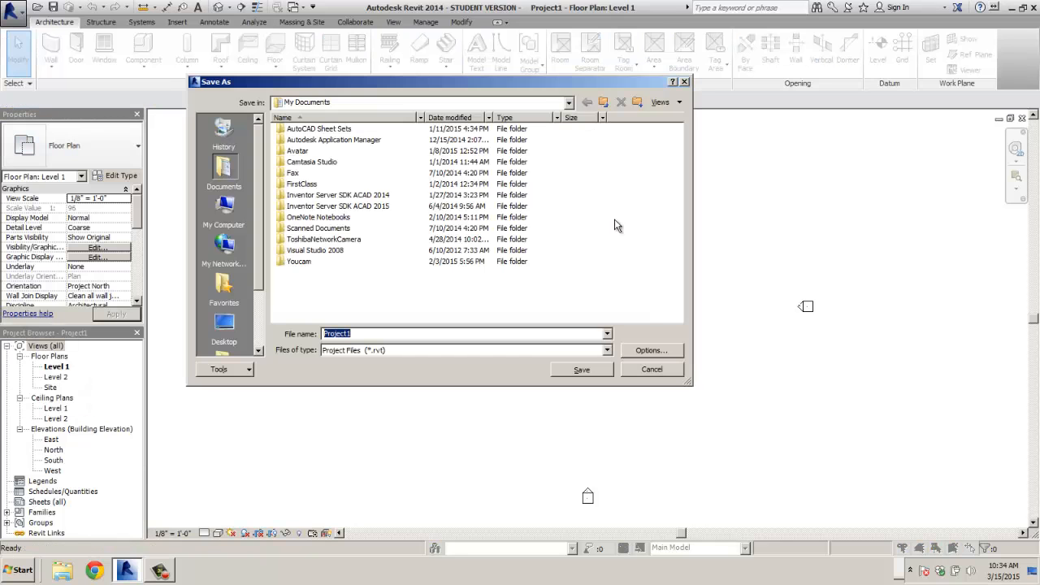
left_click(569, 104)
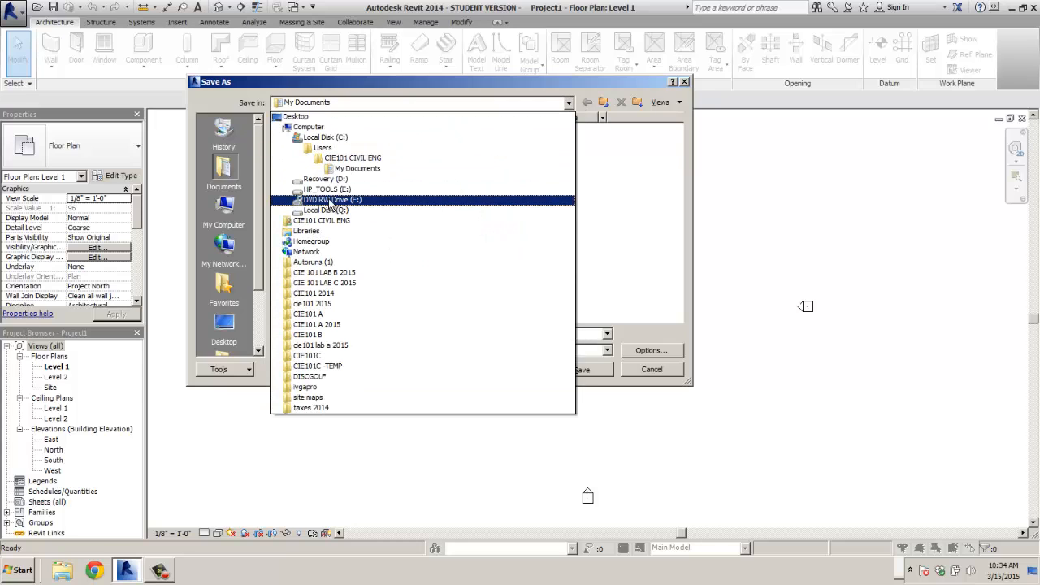
left_click(296, 117)
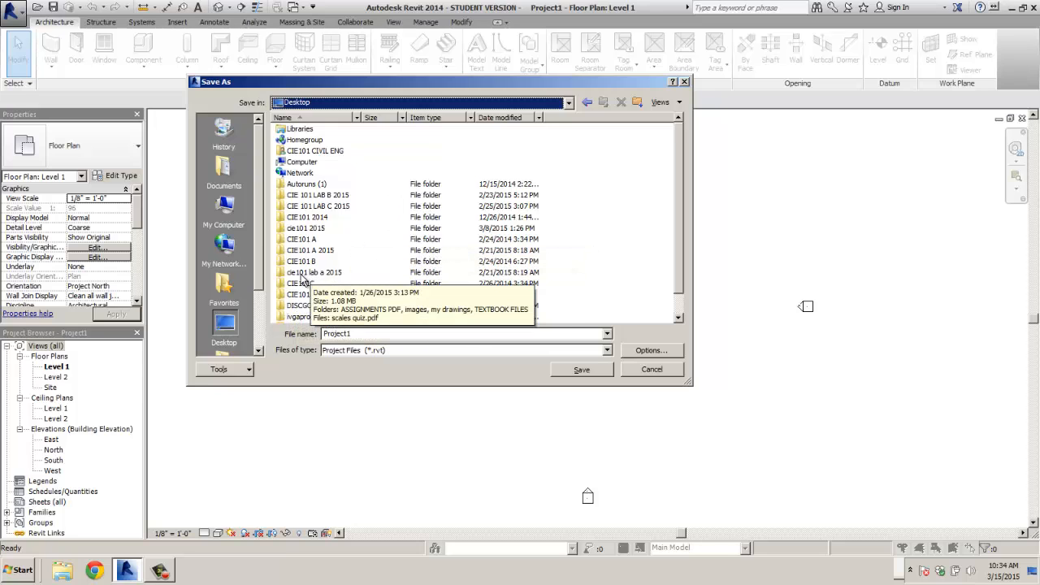
- Browse the Desktop folders and settle inside the cie101 2015 folder
double_click(311, 228)
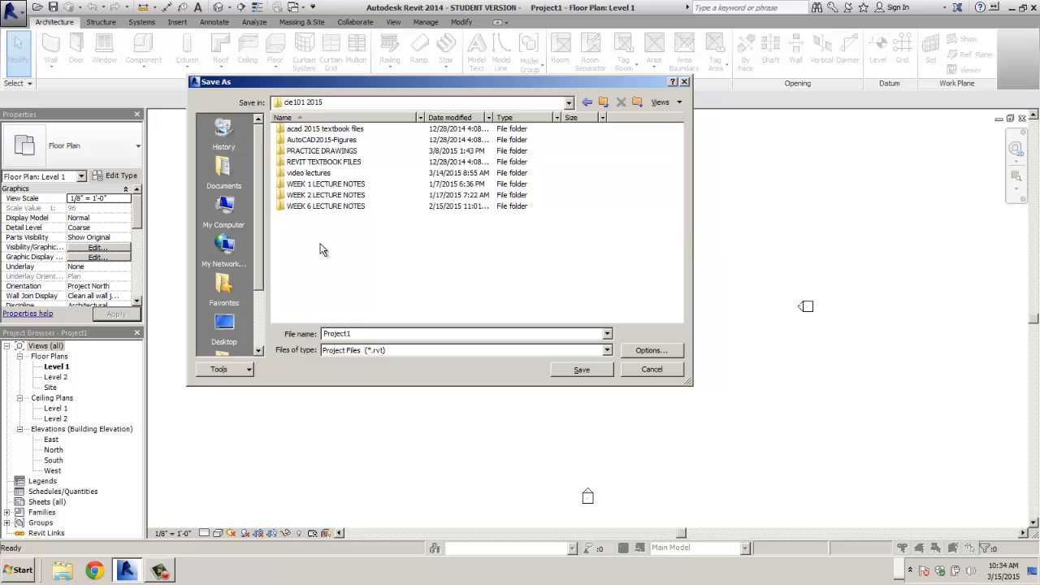
left_click(604, 104)
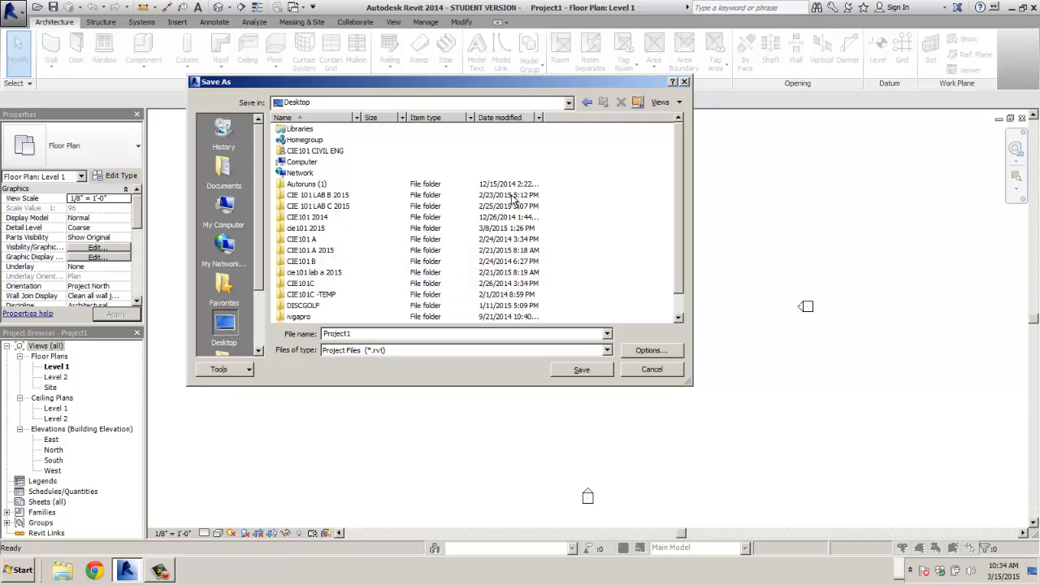
left_click(308, 152)
double_click(308, 155)
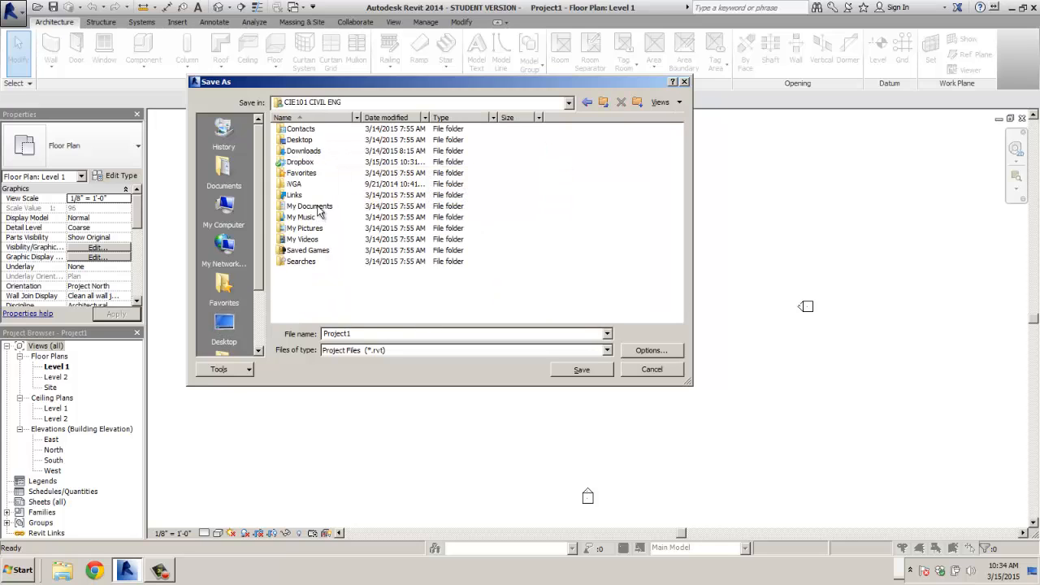
left_click(607, 100)
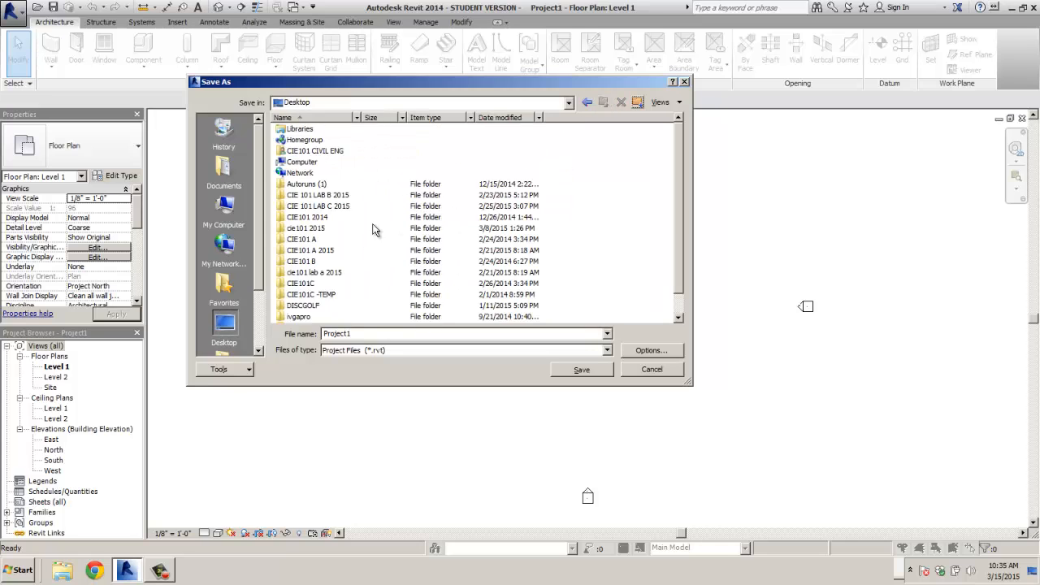
left_click(308, 231)
double_click(307, 232)
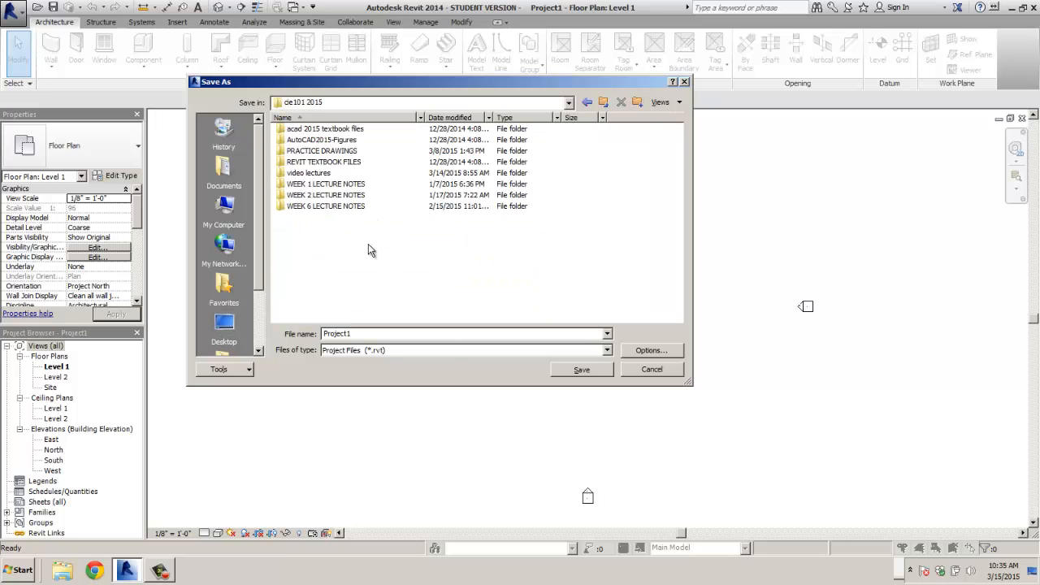
- Create a new folder named REVIT EXERCISES inside cie101 2015
right_click(370, 247)
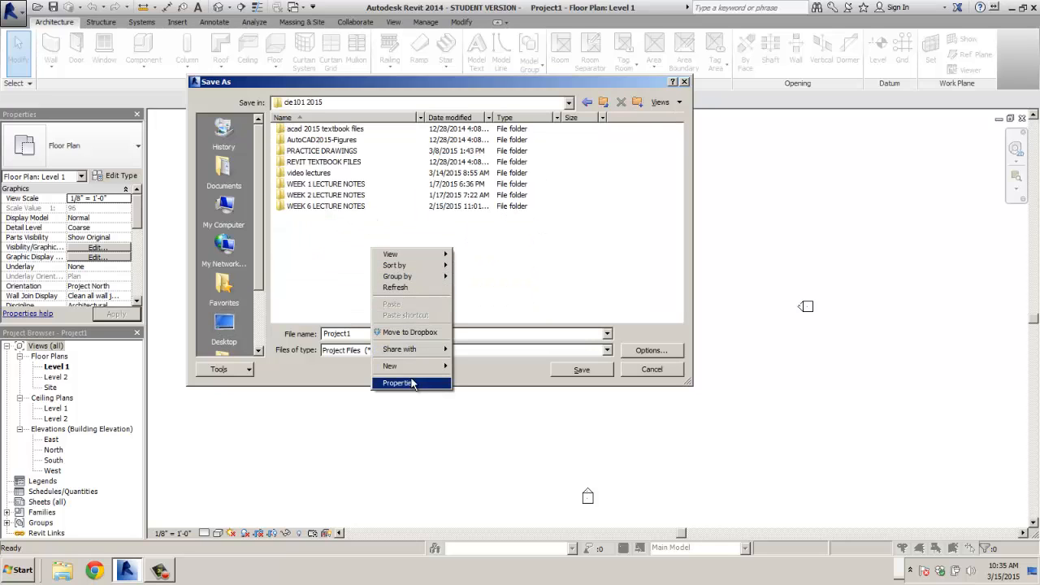
mouse_move(414, 367)
left_click(492, 141)
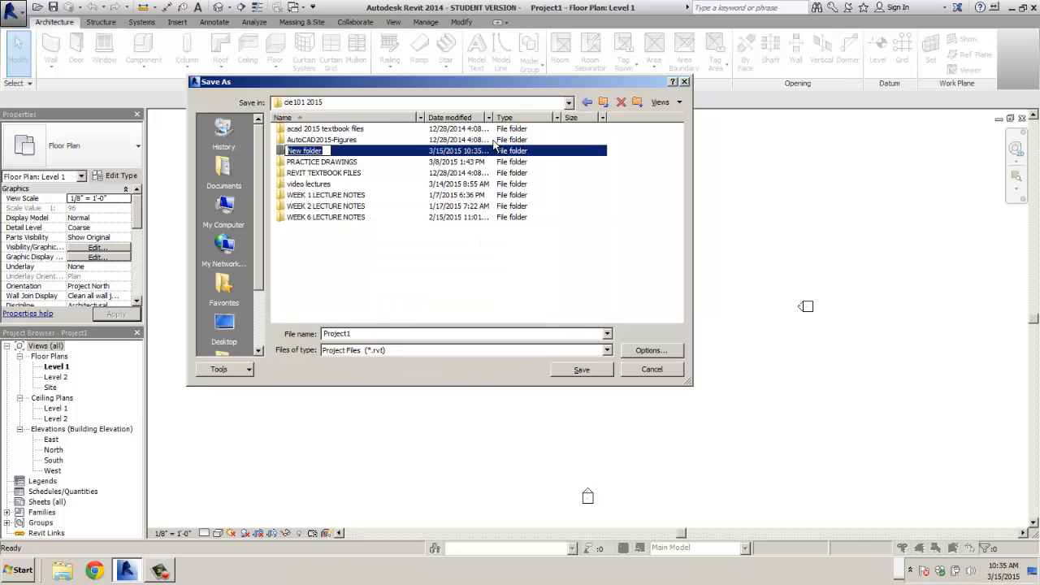
type("REVIT DRAWING")
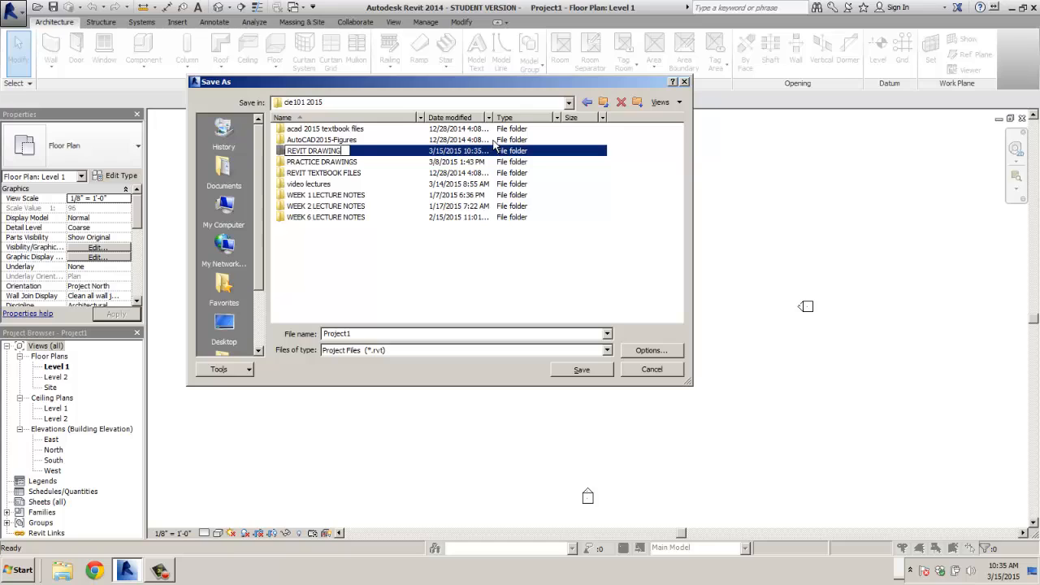
key("BackSpace")
key("BackSpace")
key("BackSpace")
key("BackSpace")
key("BackSpace")
key("BackSpace")
key("BackSpace")
type("EXERCISES")
key("Return")
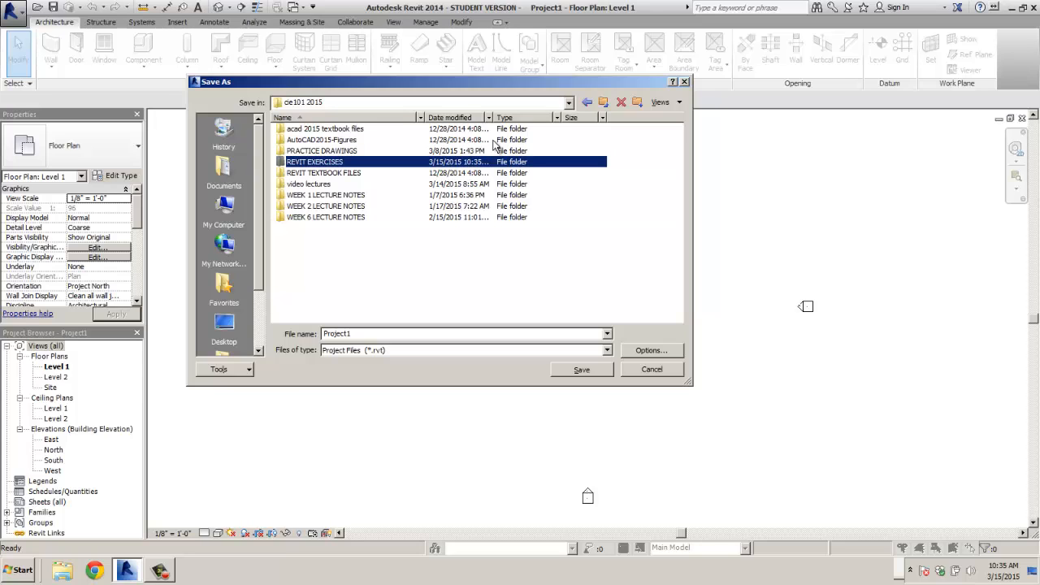
- Save the project as SIMPLE BUILDING inside the REVIT EXERCISES folder
double_click(296, 161)
left_click_drag(367, 334, 300, 334)
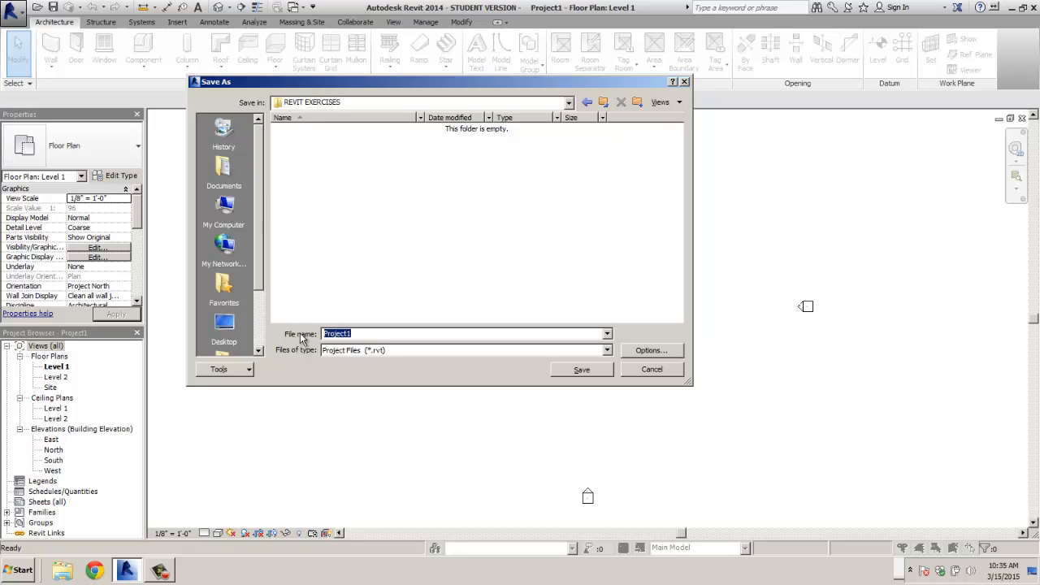
type("SIMPLE BUILDING")
key("Return")
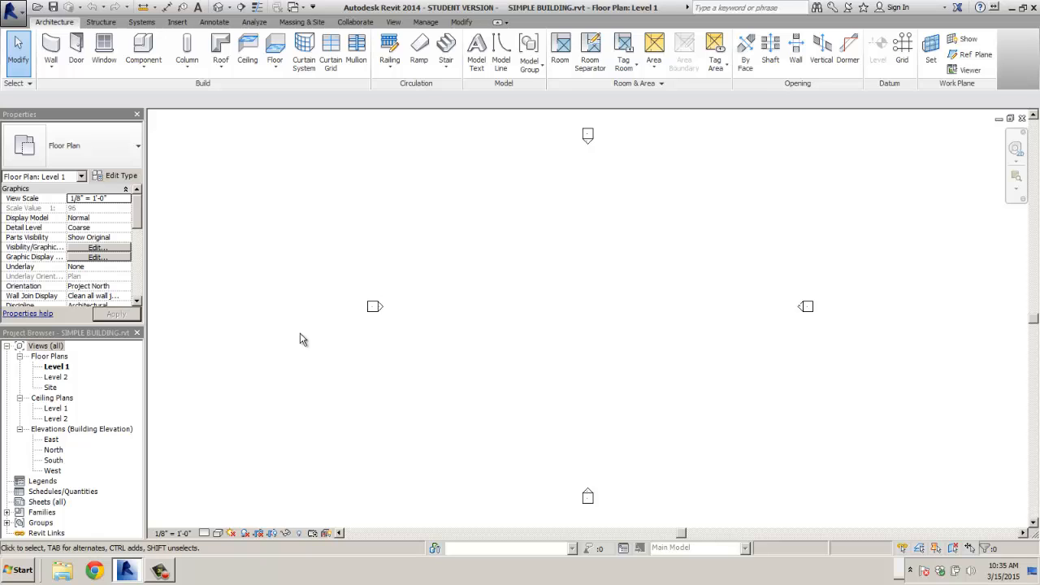
- Activate the Wall tool and cancel a trial horizontal wall
left_click(55, 57)
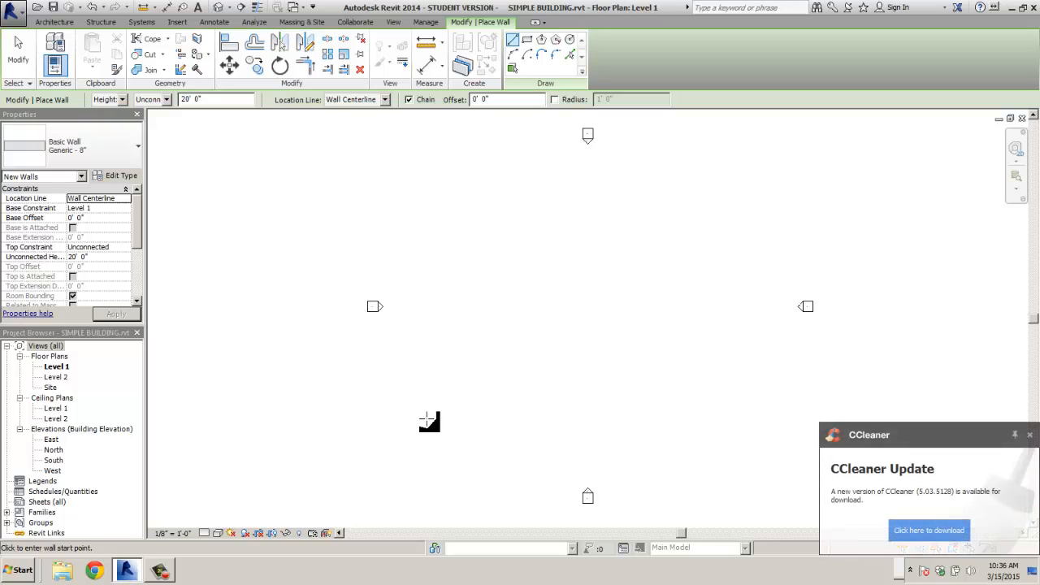
left_click(426, 418)
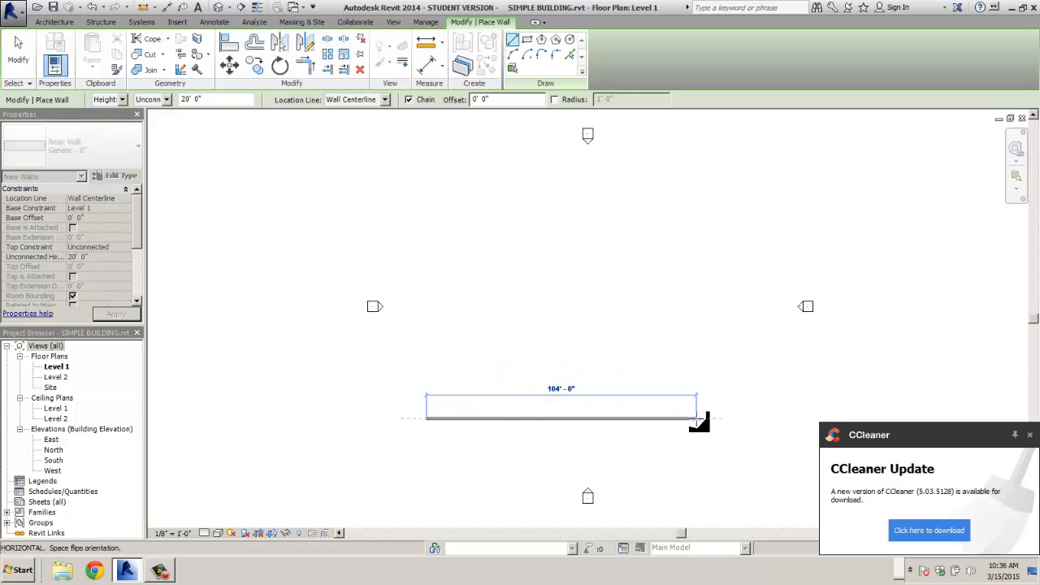
key("Escape")
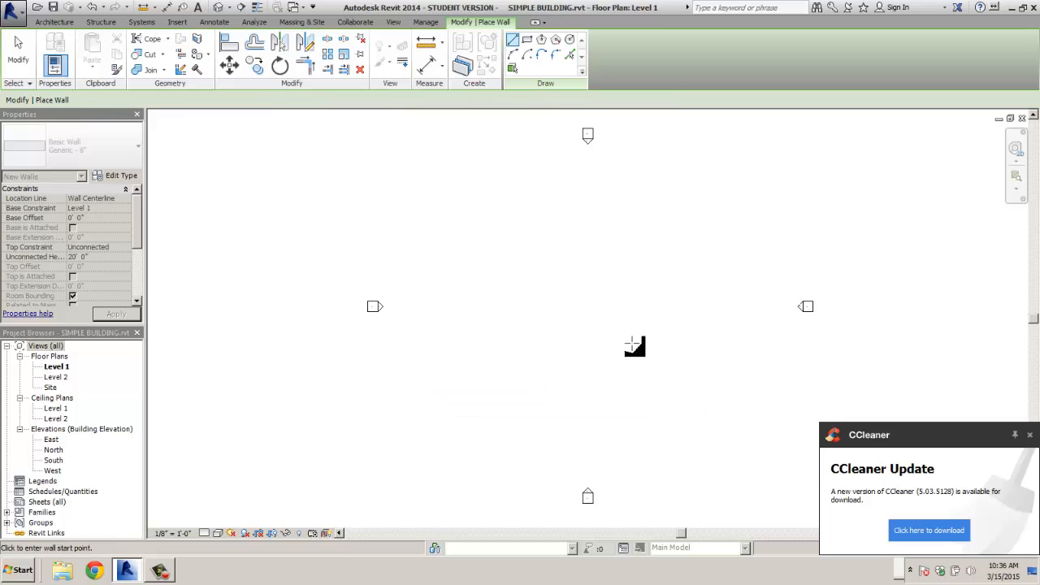
- Draw a rectangle of Generic - 8" walls and resize it to 100' by 70'
left_click(527, 41)
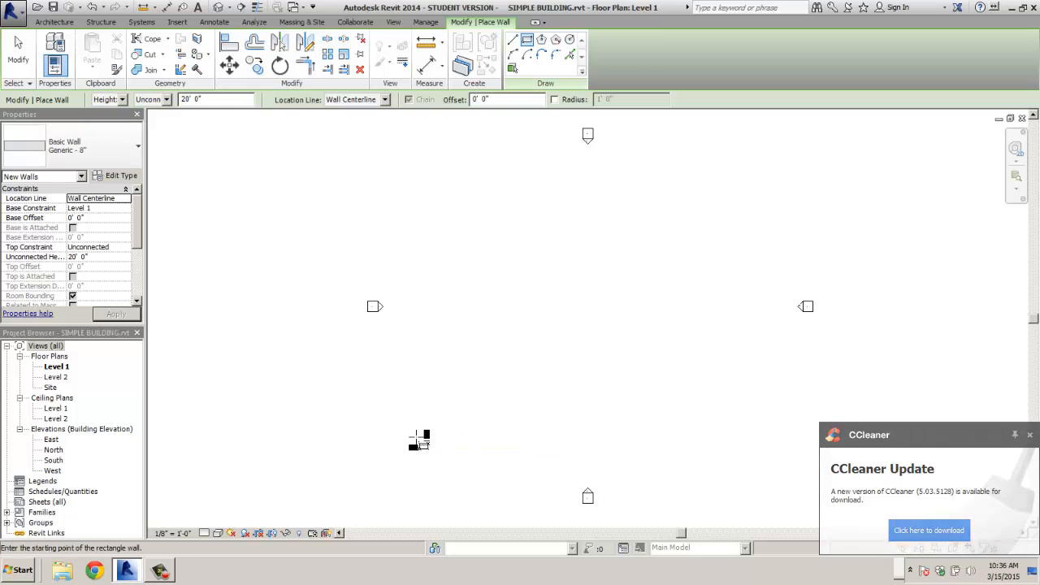
left_click(417, 432)
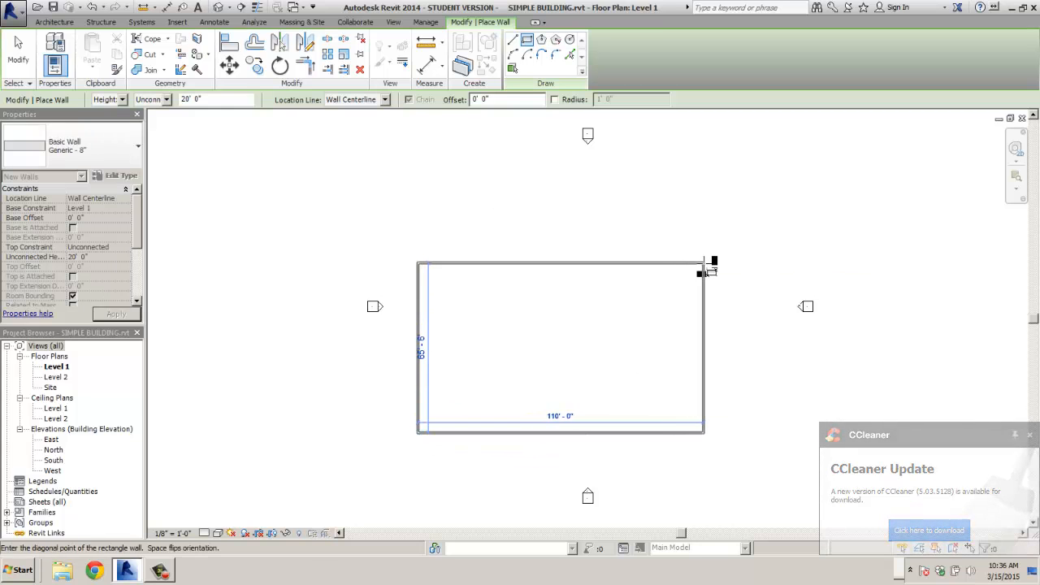
left_click(703, 251)
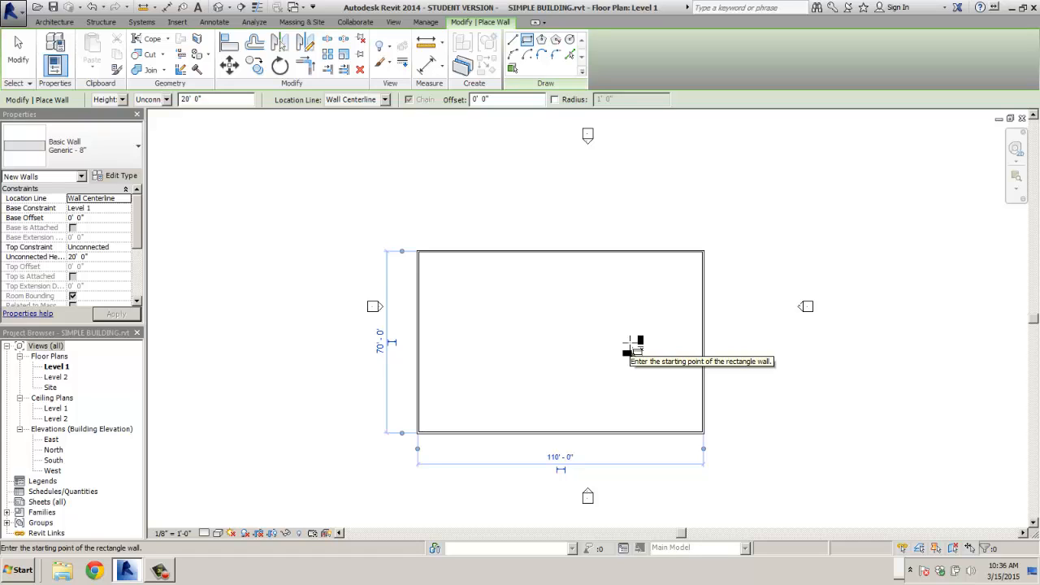
left_click(555, 460)
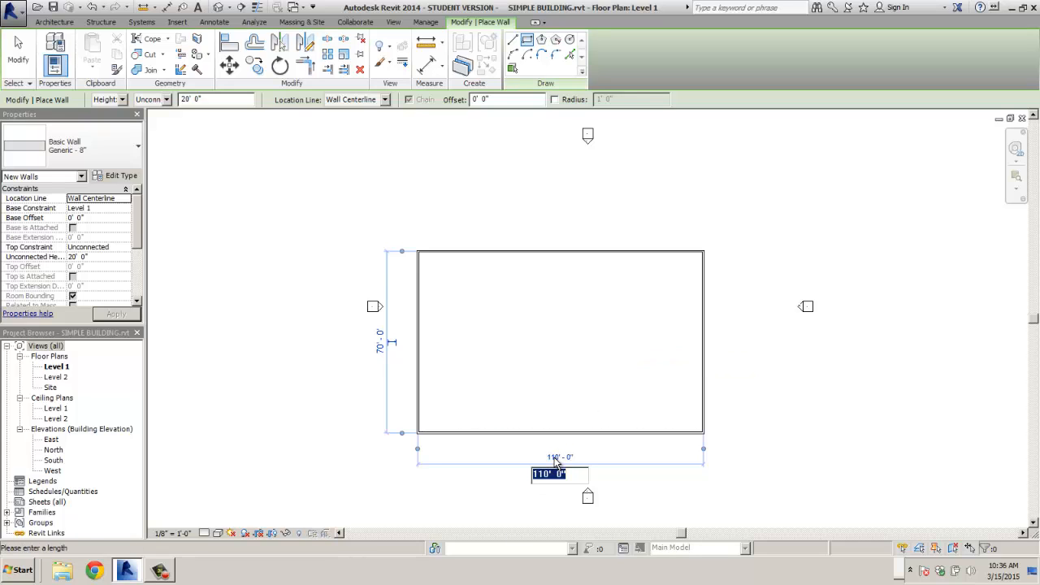
type("100")
key("Return")
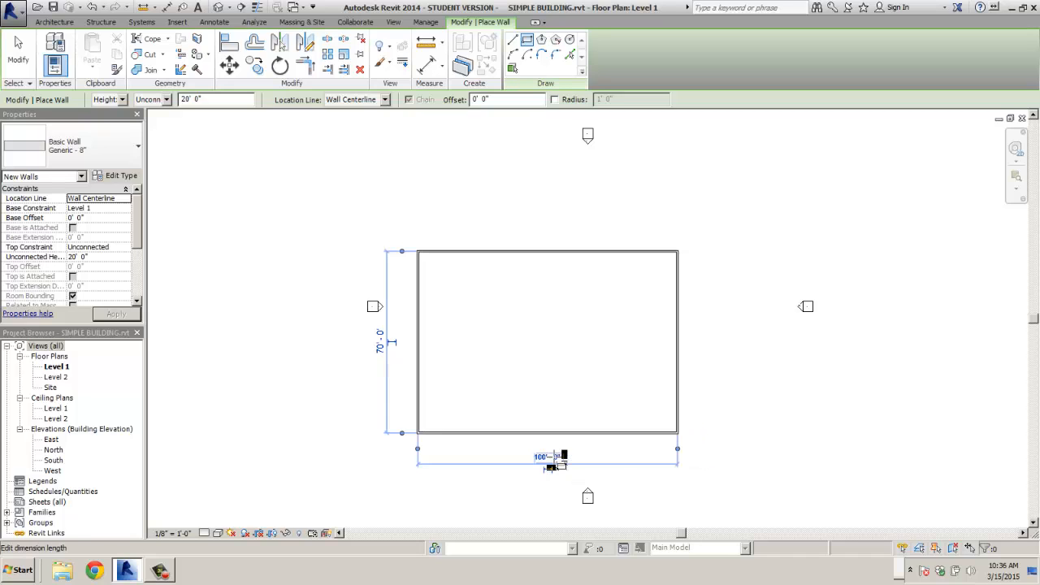
left_click(379, 343)
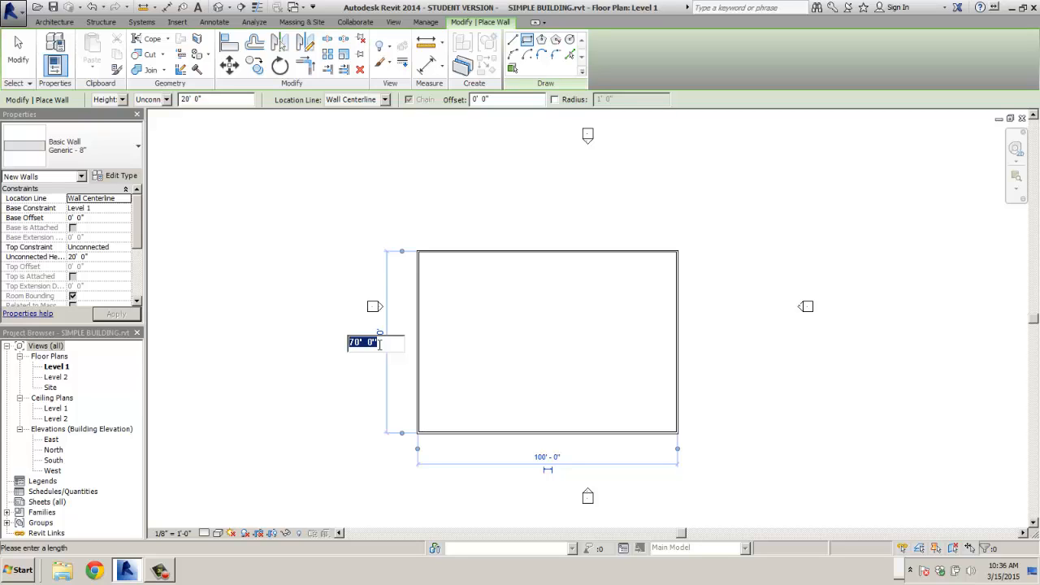
type("70")
key("Return")
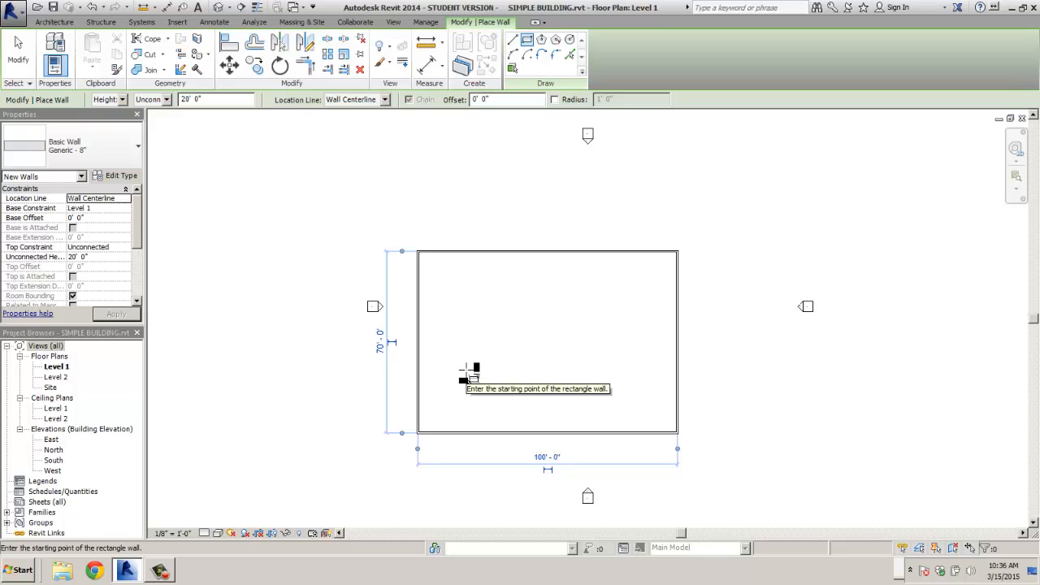
left_click(17, 50)
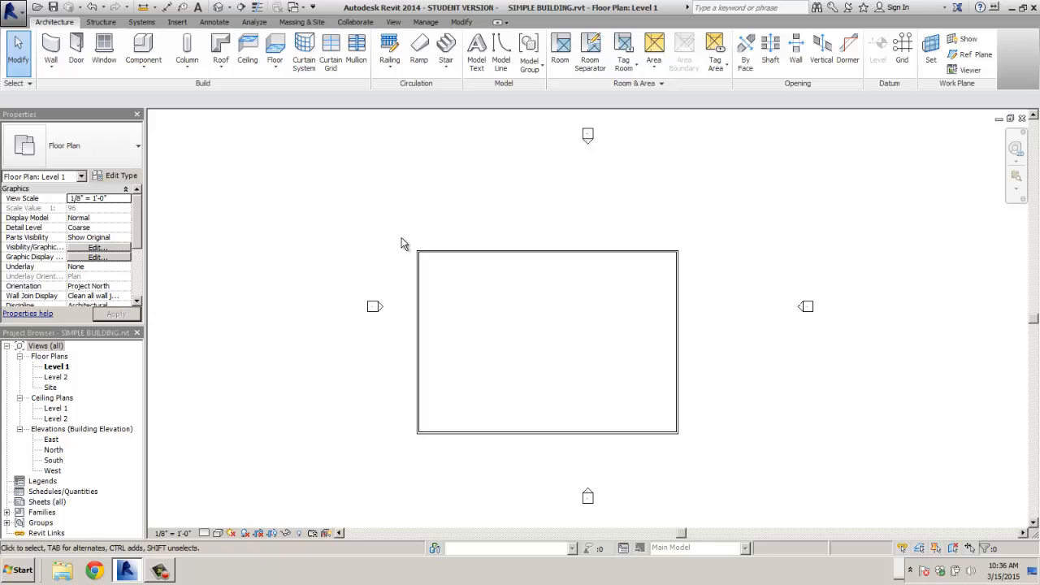
- Move the four walls up and right to centre them among the elevation markers
left_click_drag(391, 230, 711, 458)
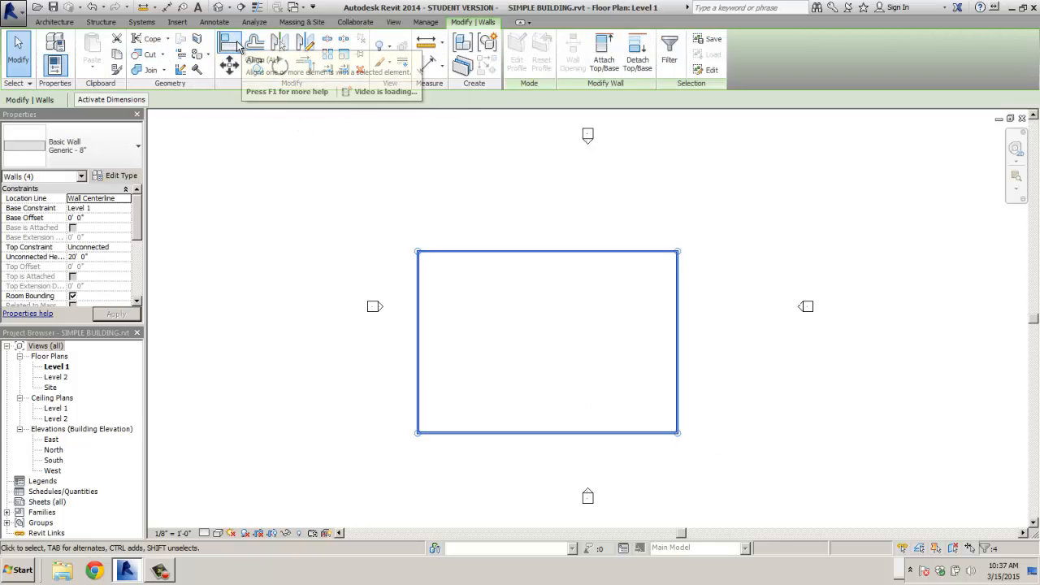
left_click(229, 65)
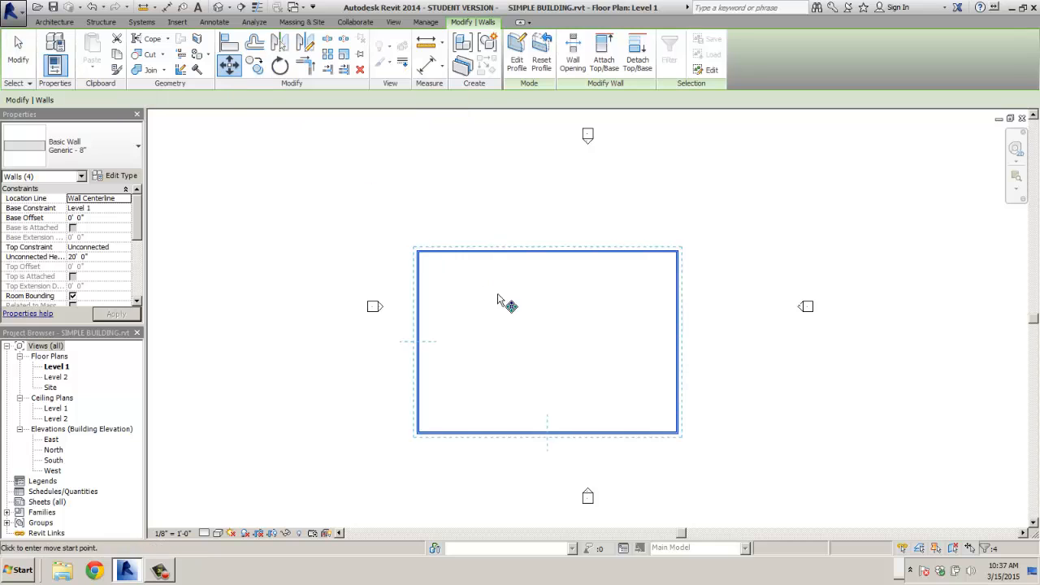
left_click(492, 321)
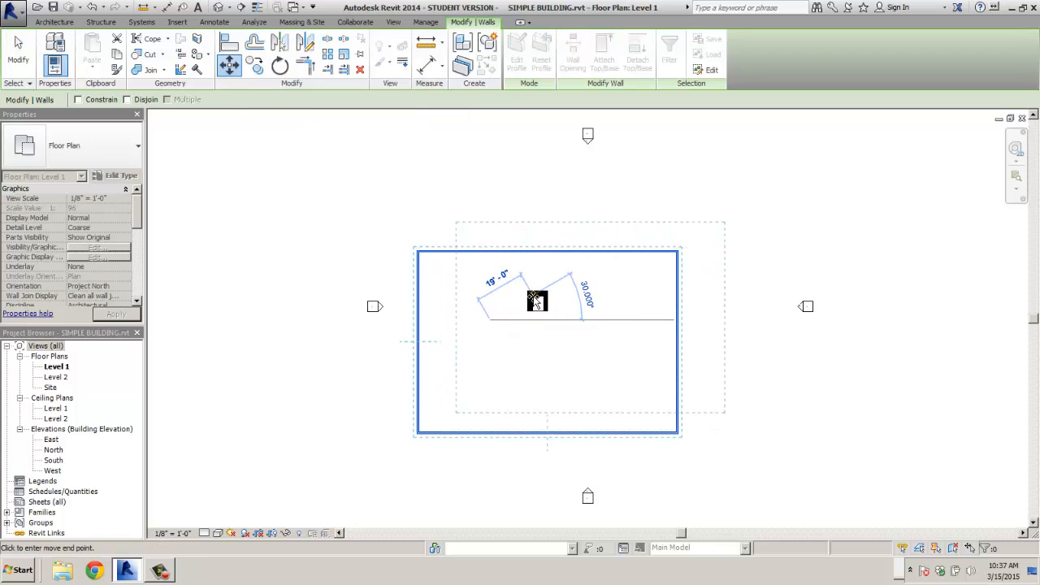
left_click(539, 300)
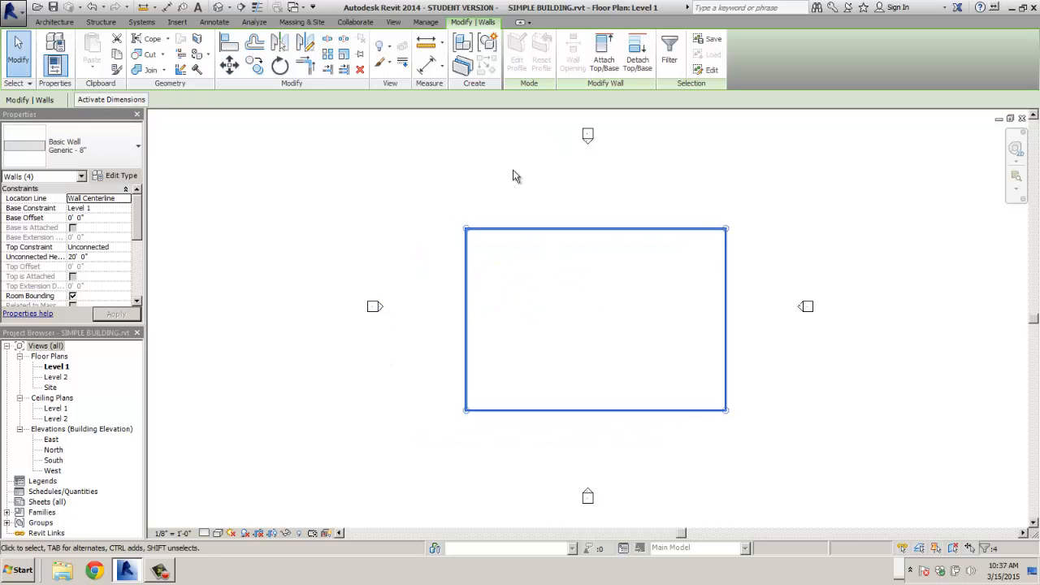
left_click(432, 237)
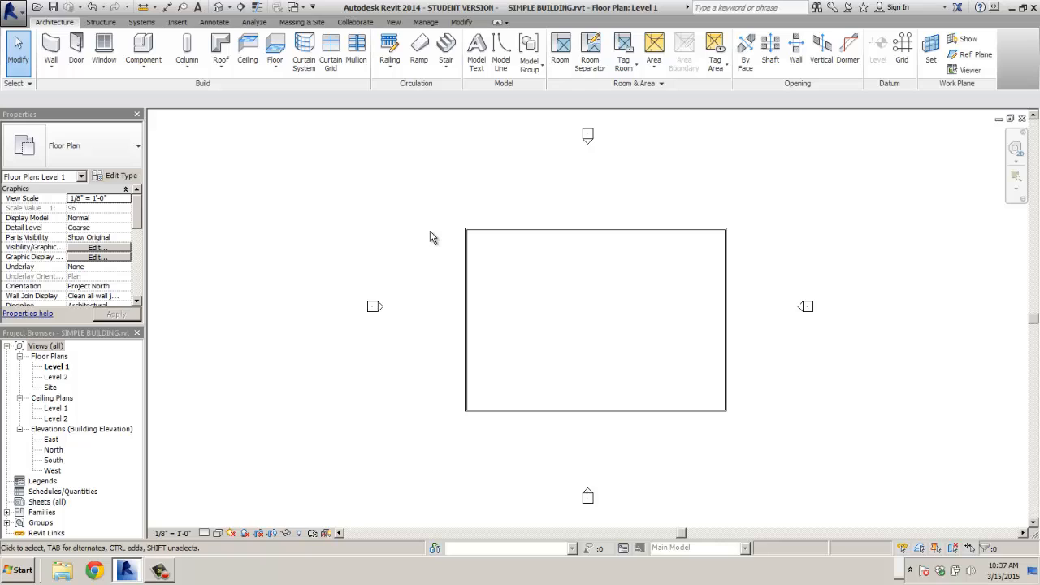
scroll(622, 318, "up", 2)
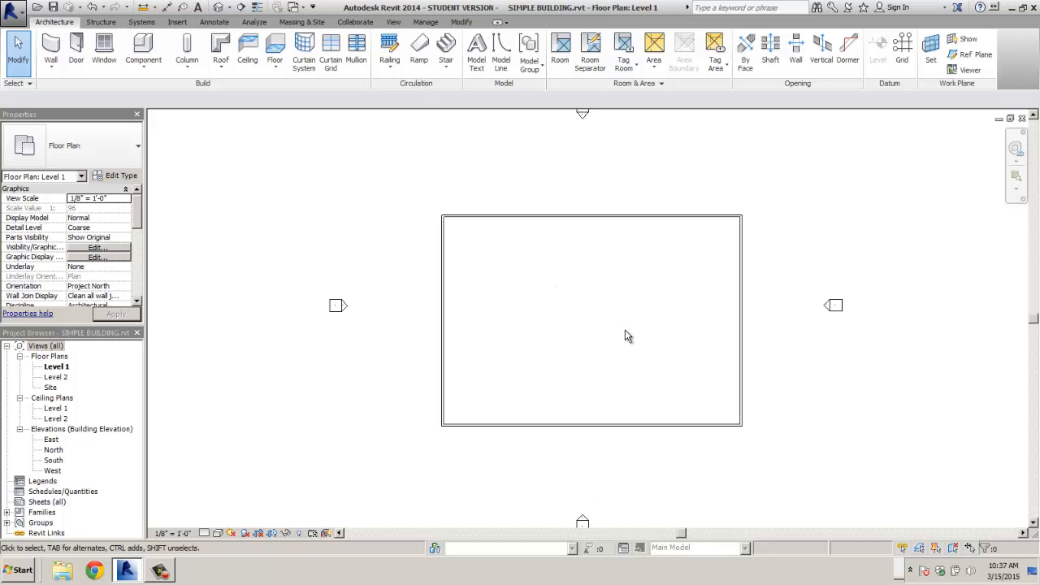
scroll(625, 335, "up", 1)
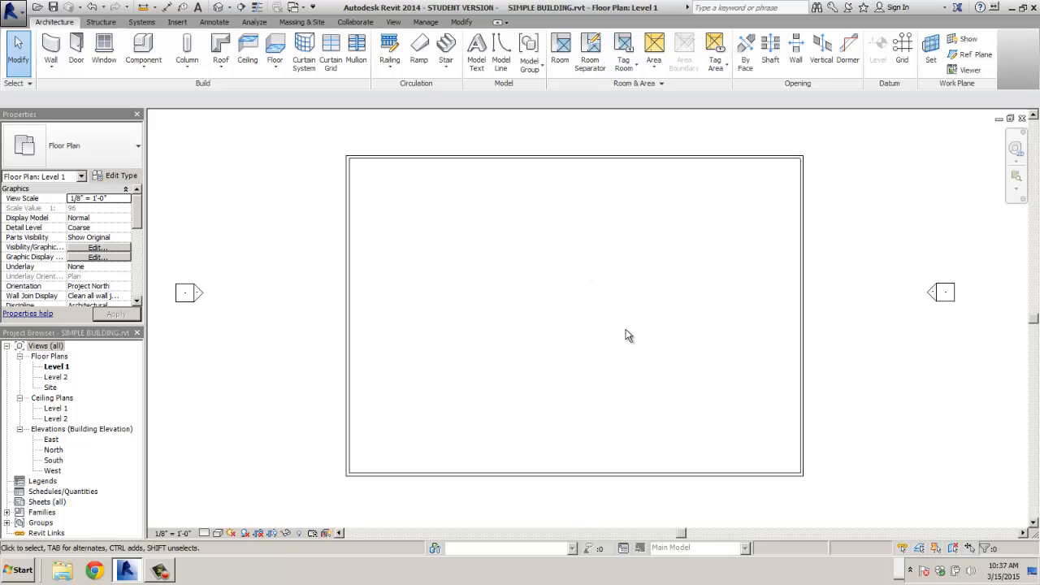
scroll(626, 335, "up", 1)
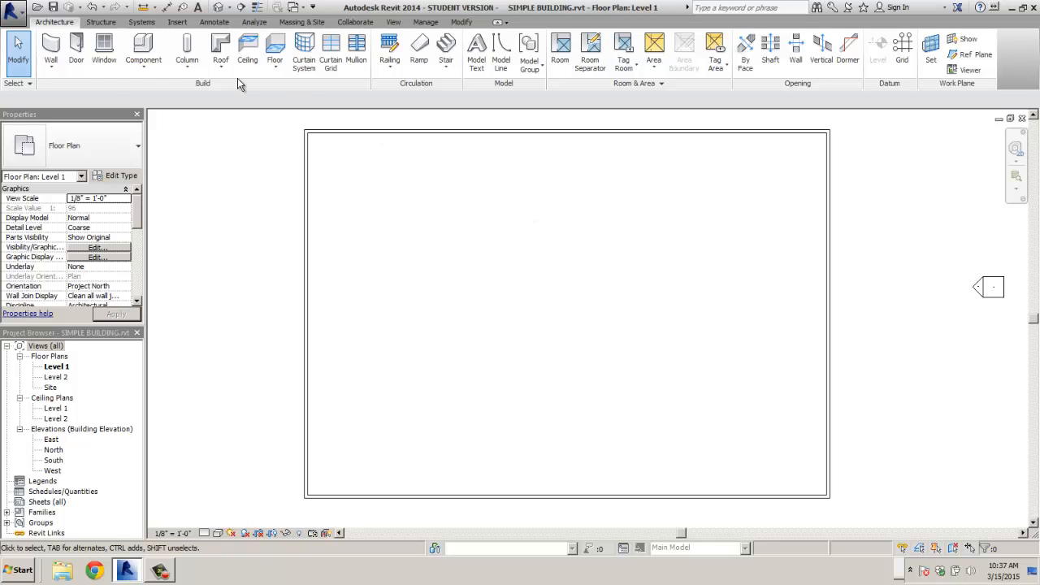
- Draw a dividing wall from the west wall's midpoint to the east wall's midpoint
left_click(50, 48)
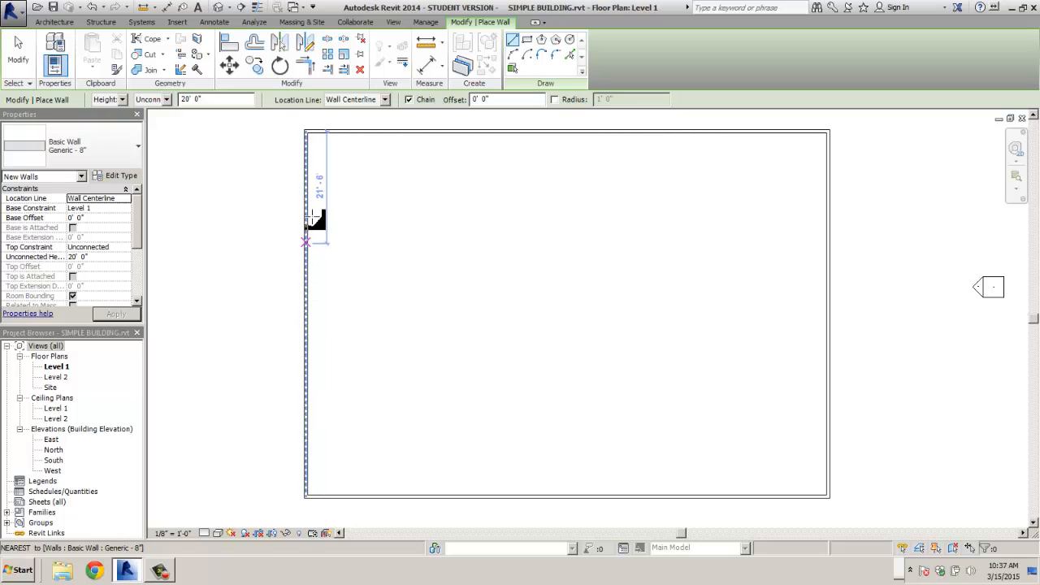
left_click(306, 316)
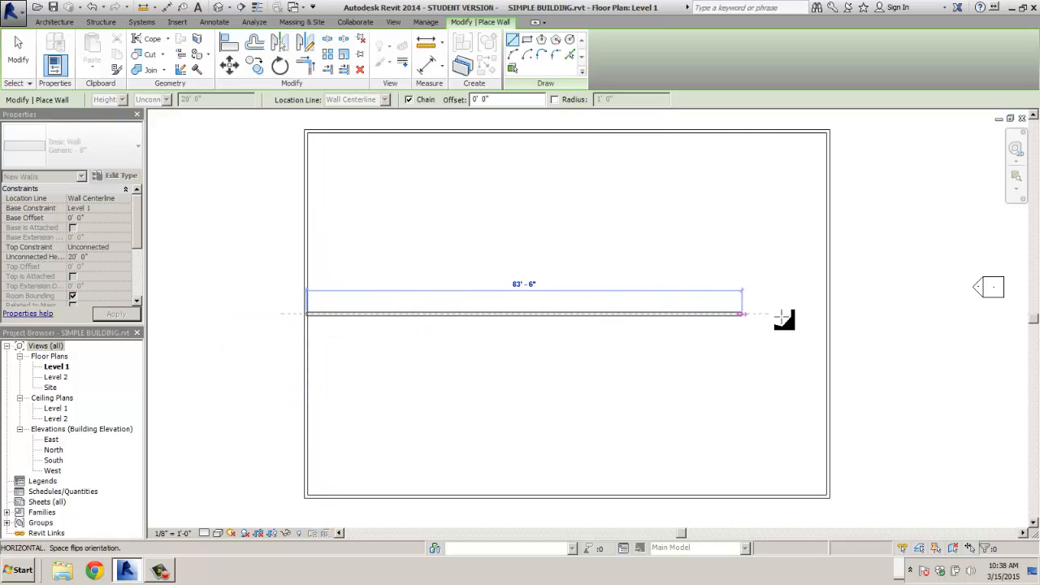
left_click(830, 314)
- Draw a second parallel wall from west to east just above the first
scroll(845, 319, "up", 3)
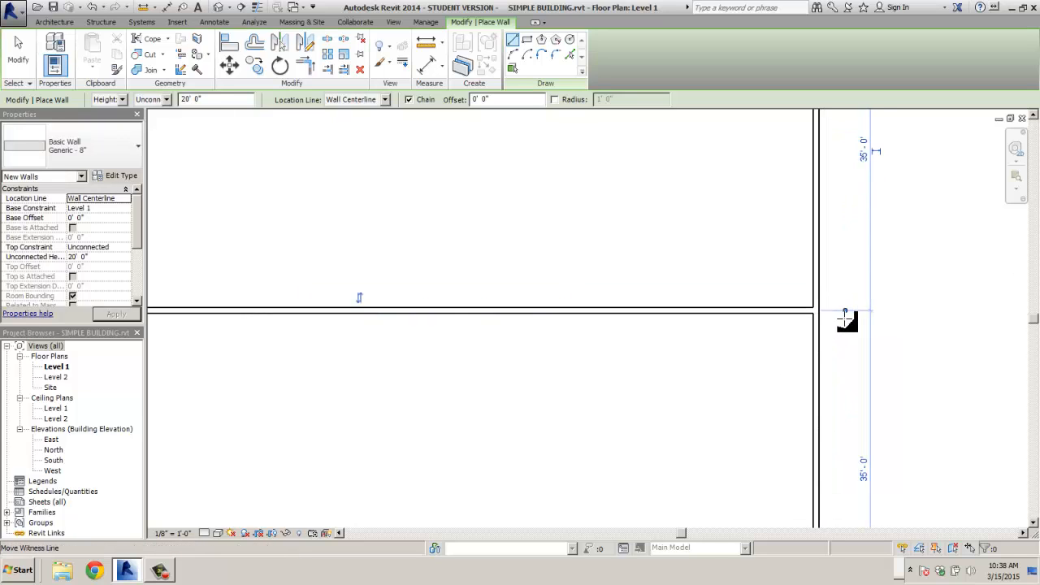
scroll(845, 319, "up", 2)
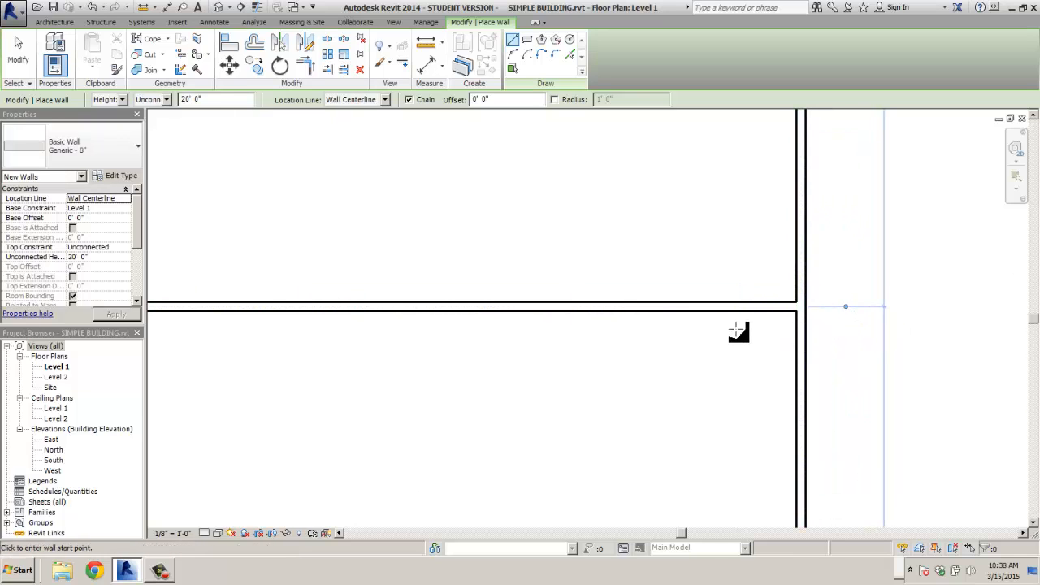
scroll(739, 333, "down", 2)
scroll(597, 337, "down", 3)
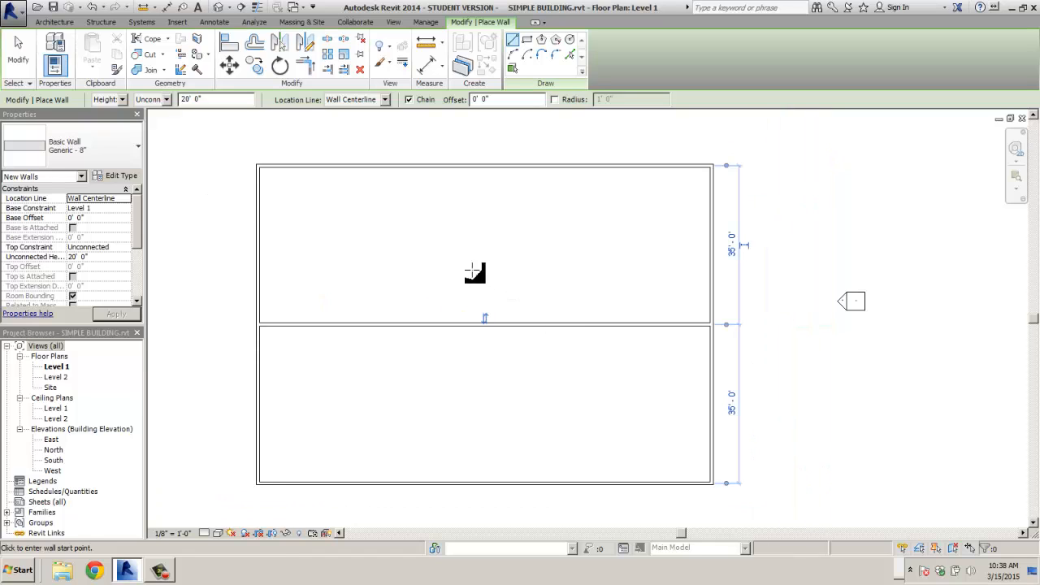
middle_click_drag(473, 272, 619, 274)
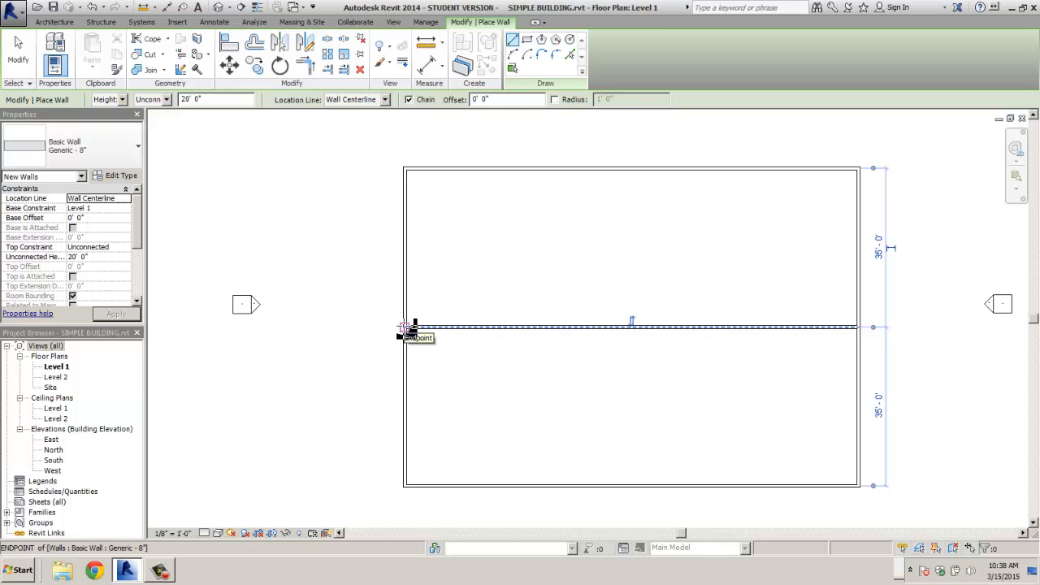
left_click(406, 328)
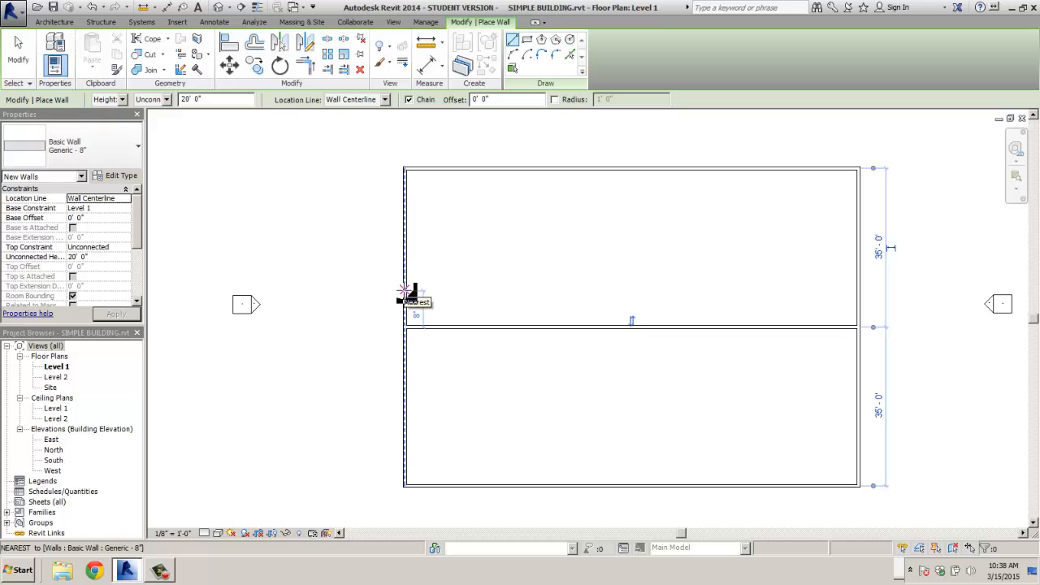
left_click(404, 290)
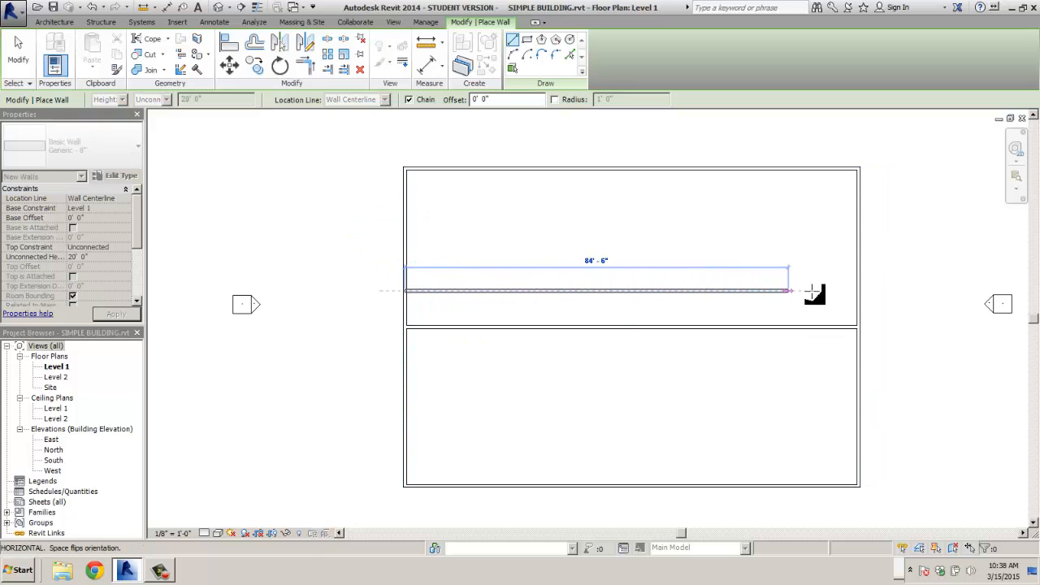
left_click(859, 291)
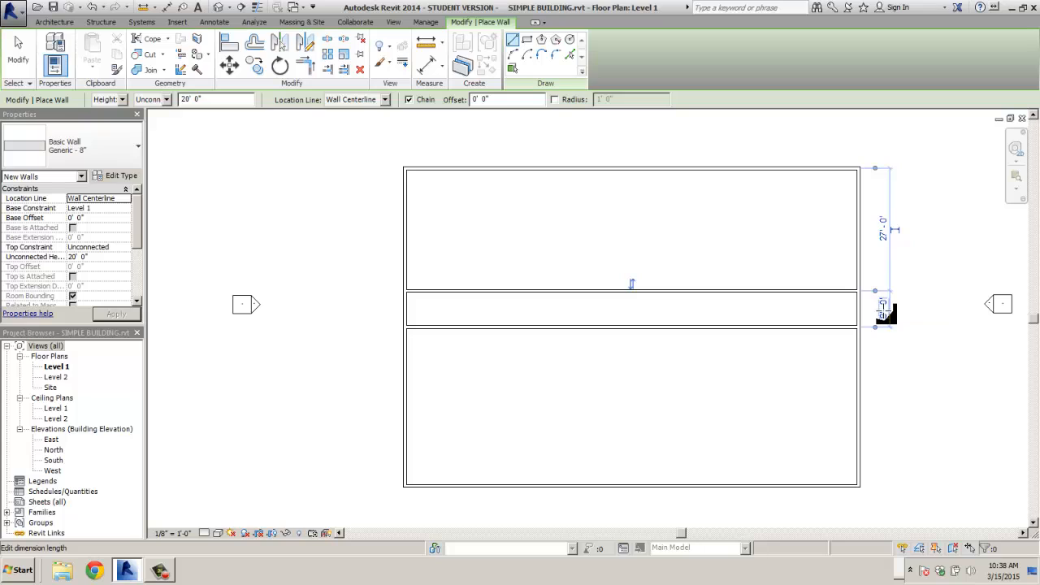
- Resize the corridor between the dividing walls to 8'-0" wide, leaving a 27'-0" north room
left_click(883, 308)
type("10")
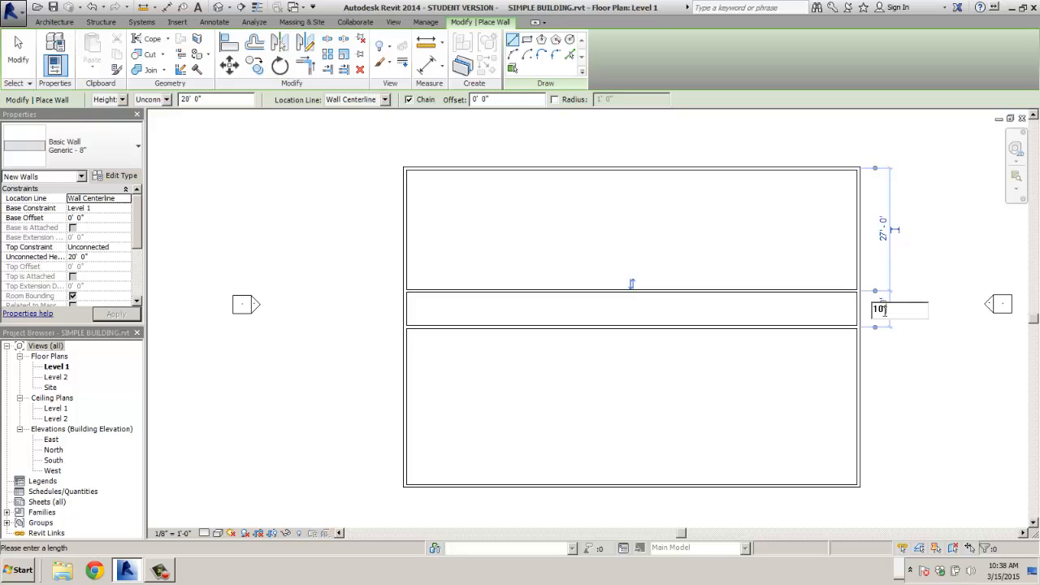
key("Return")
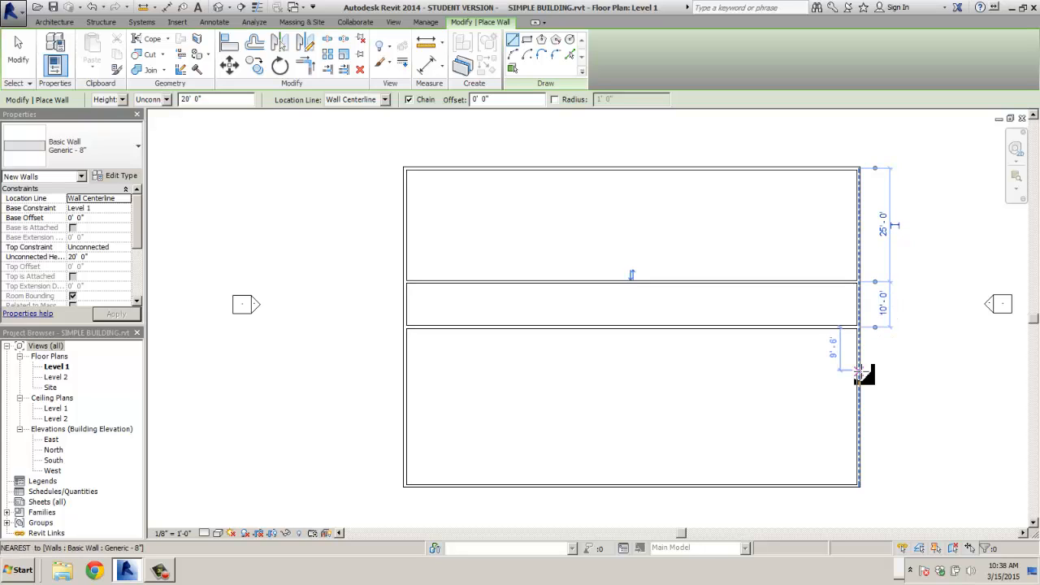
left_click(885, 306)
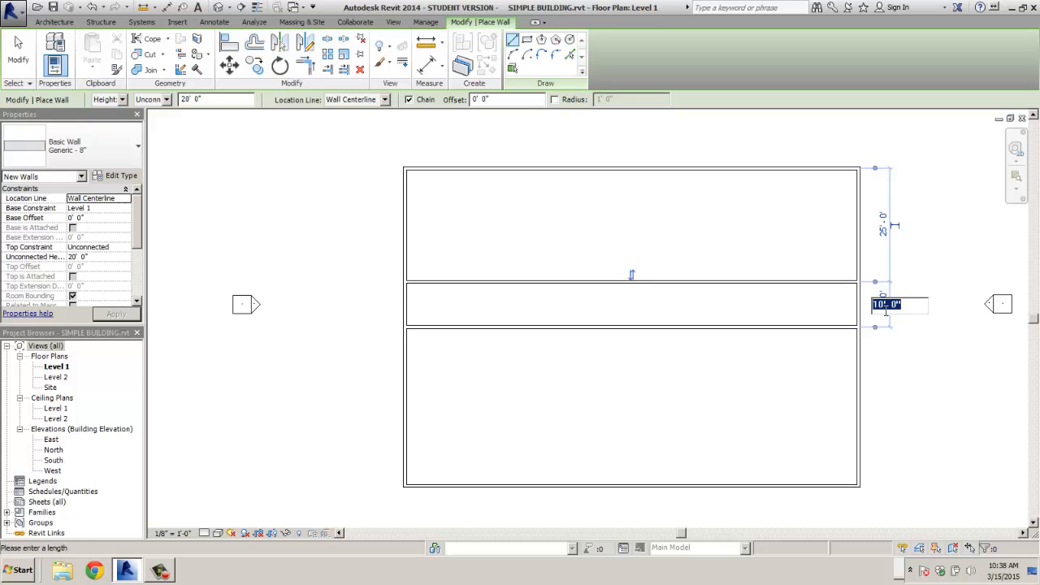
type("8")
key("Return")
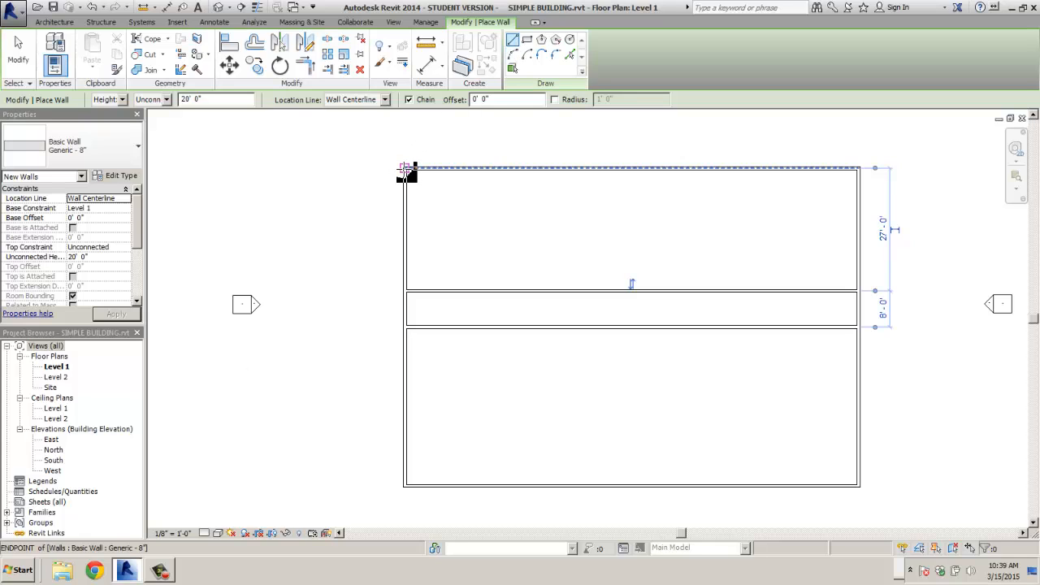
- Draw a partition 16' from the west wall, running from the north wall to the corridor
left_click(405, 168)
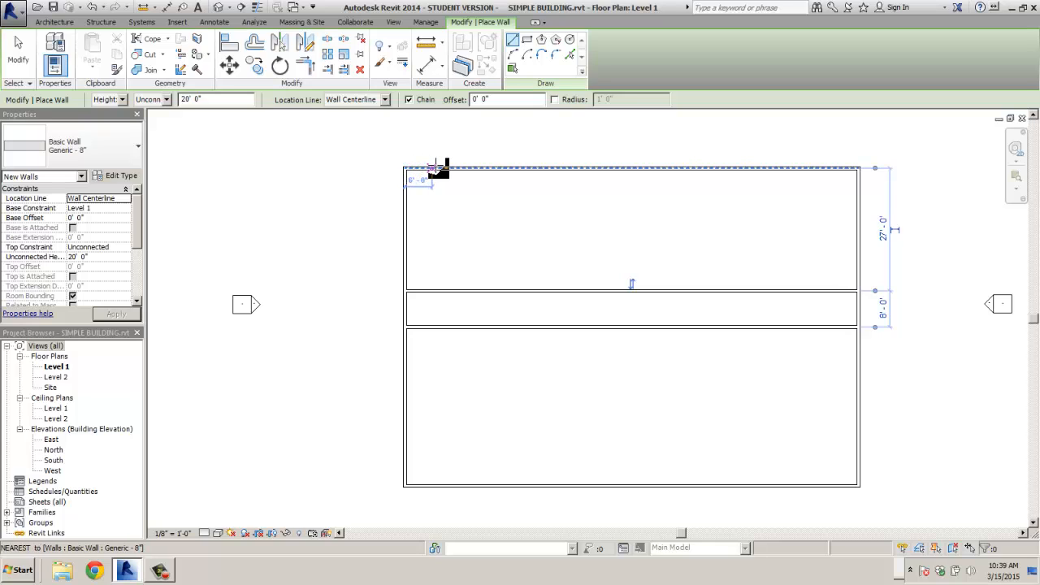
left_click(479, 168)
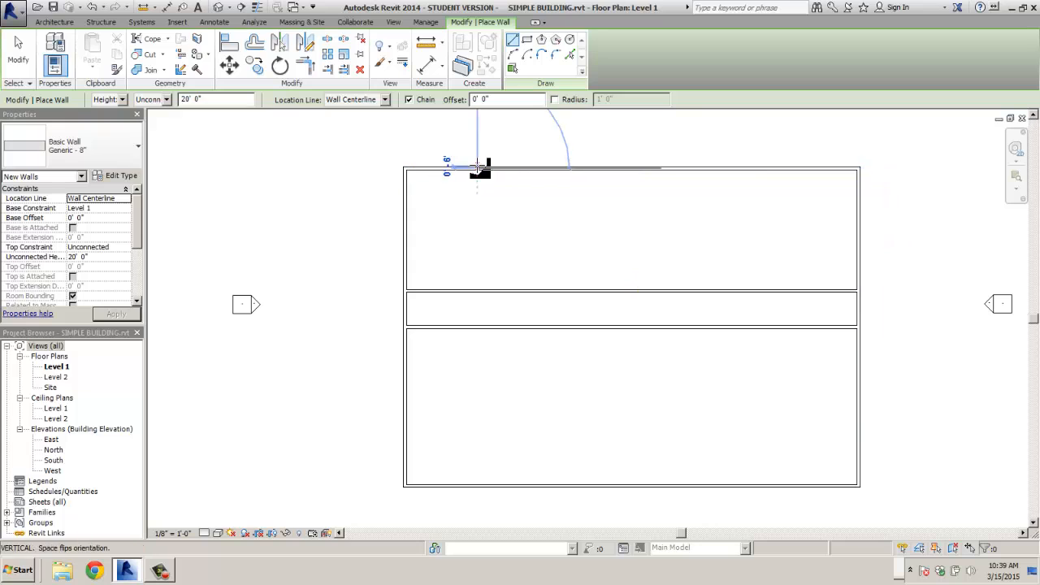
left_click(480, 290)
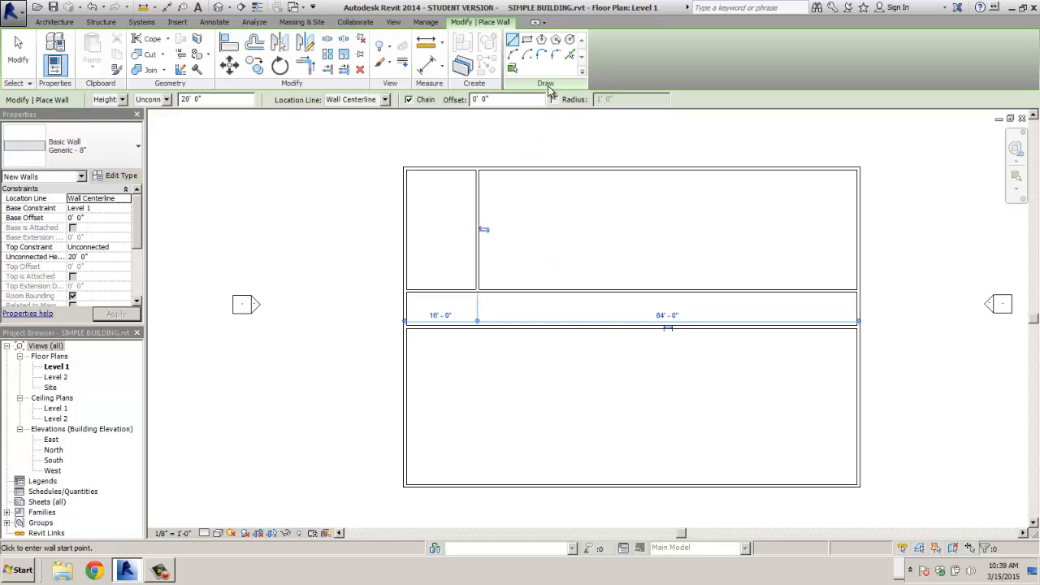
- Draw a 14' radius circular wall centred on the corridor wall's midpoint
left_click(571, 41)
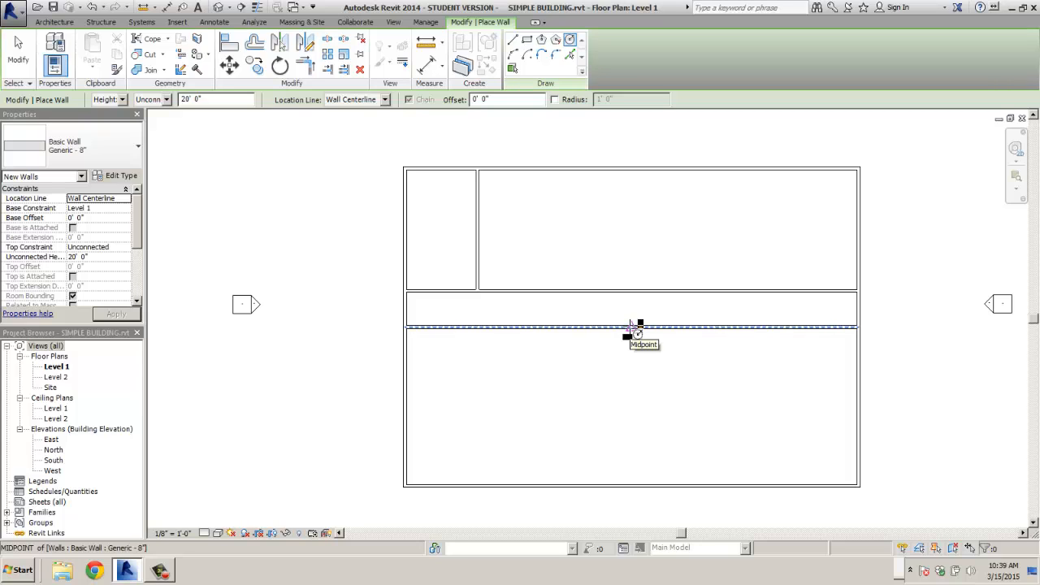
left_click(632, 326)
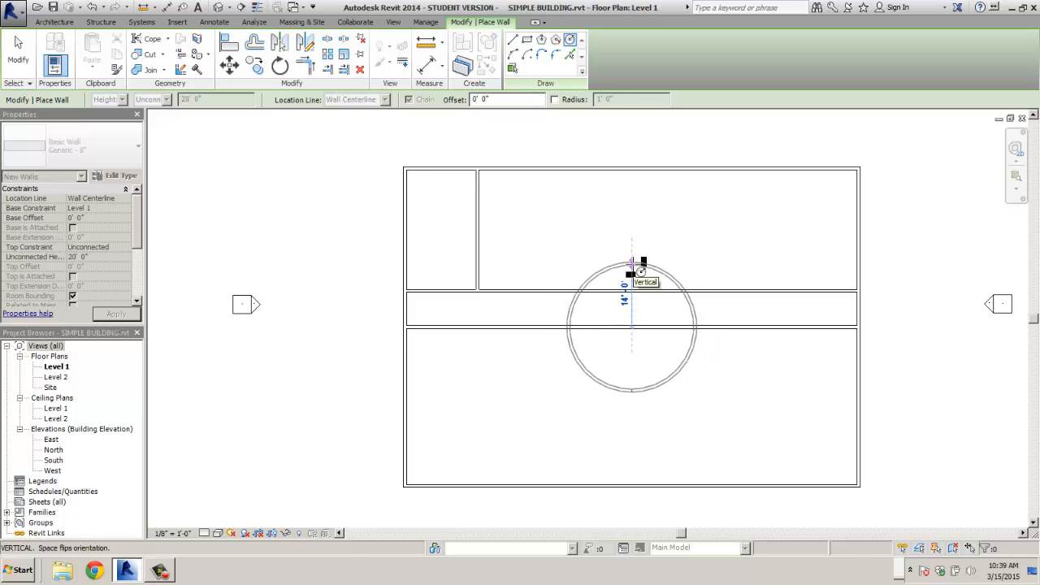
left_click(633, 264)
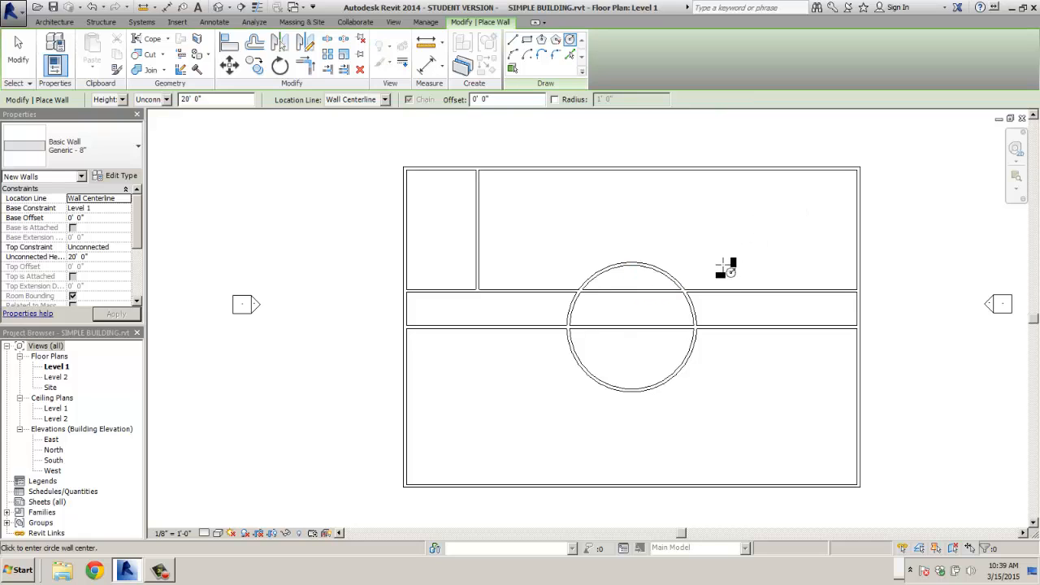
- Begin another circle wall centred on the top wall, then cancel it
scroll(685, 294, "up", 3)
scroll(742, 224, "down", 2)
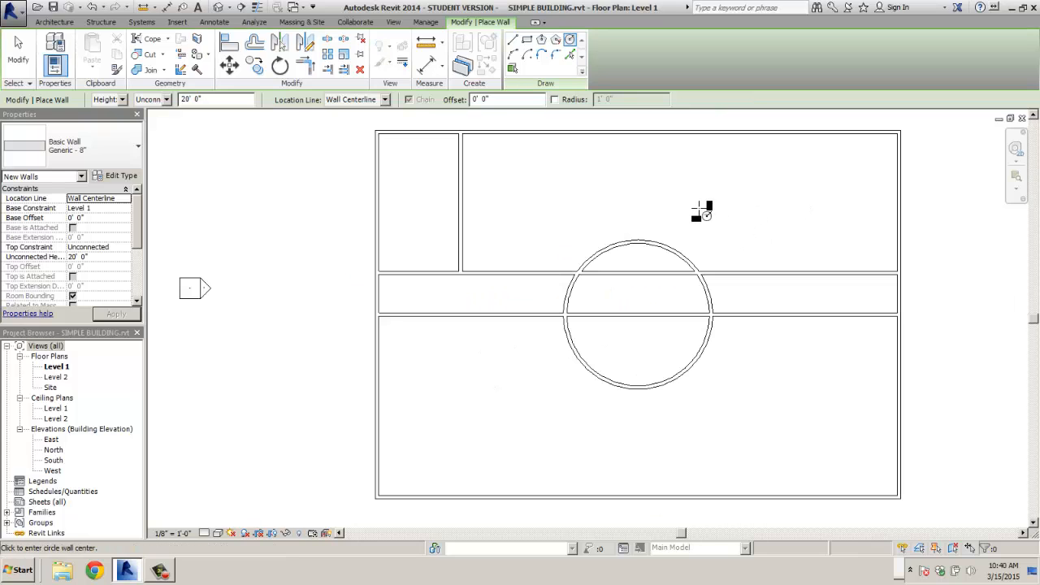
middle_click_drag(700, 210, 662, 220)
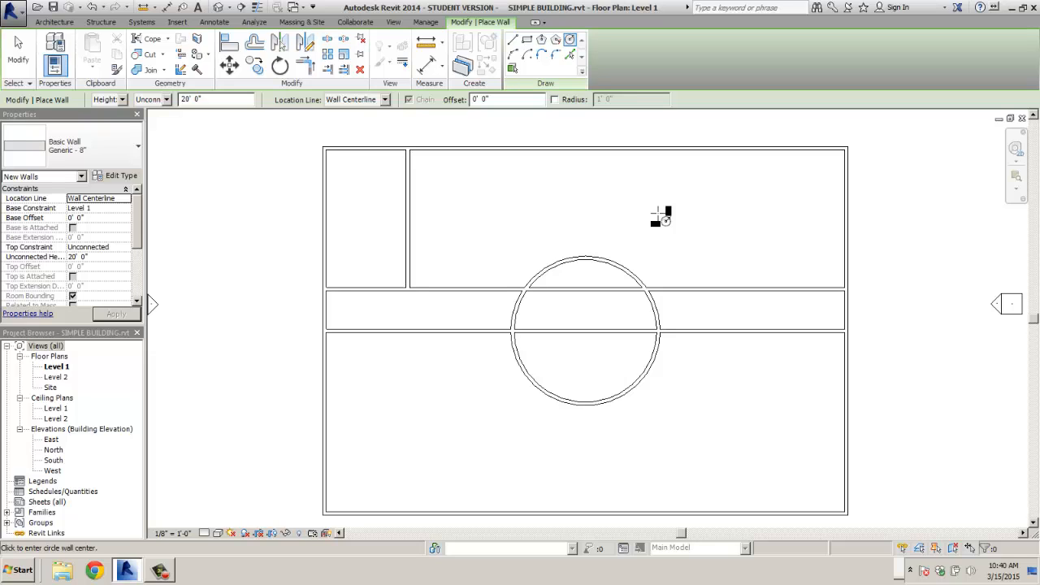
left_click(589, 148)
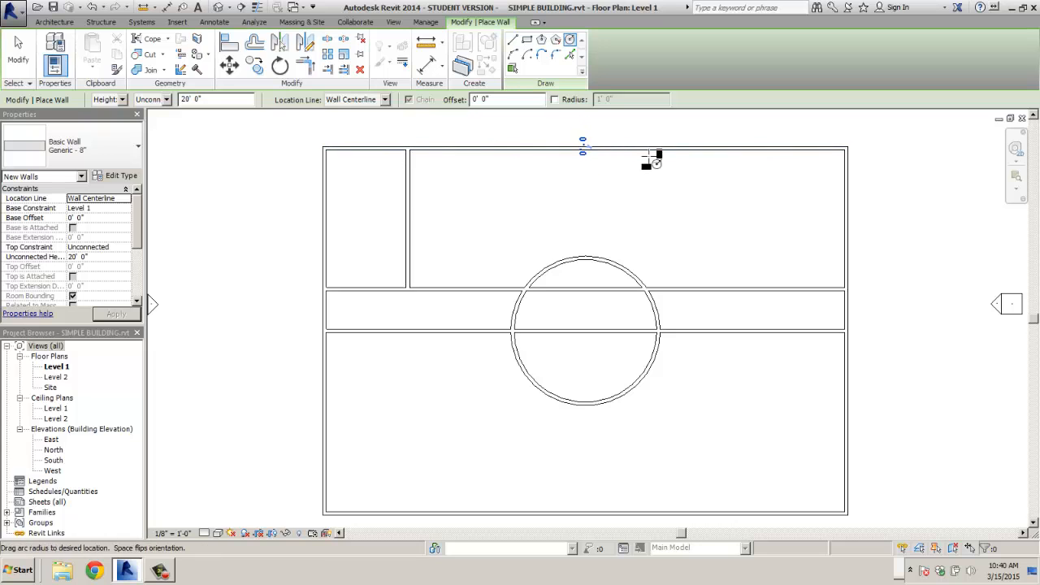
key("Escape")
key("Escape")
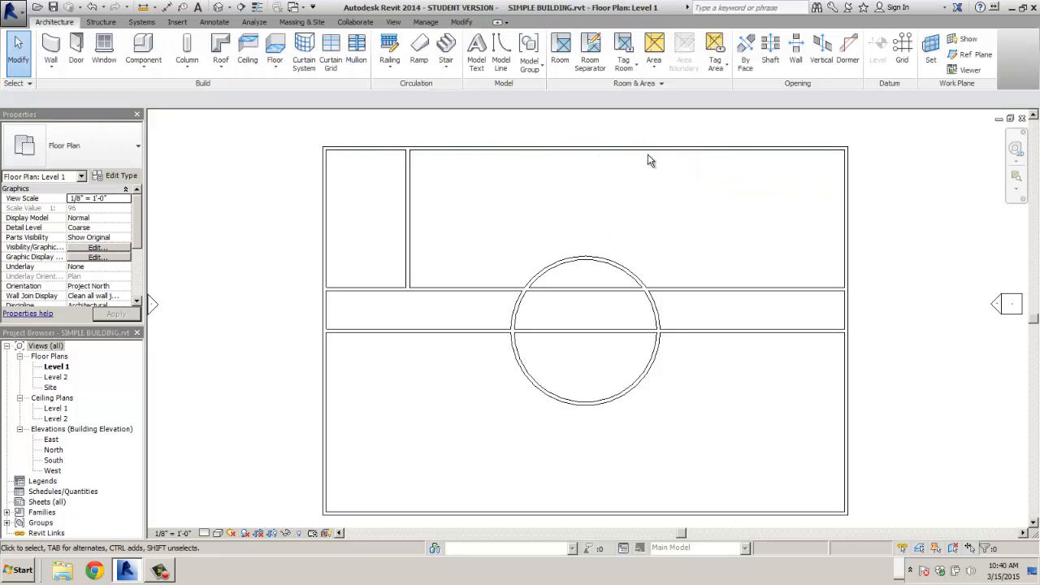
key("Tab")
key("Tab")
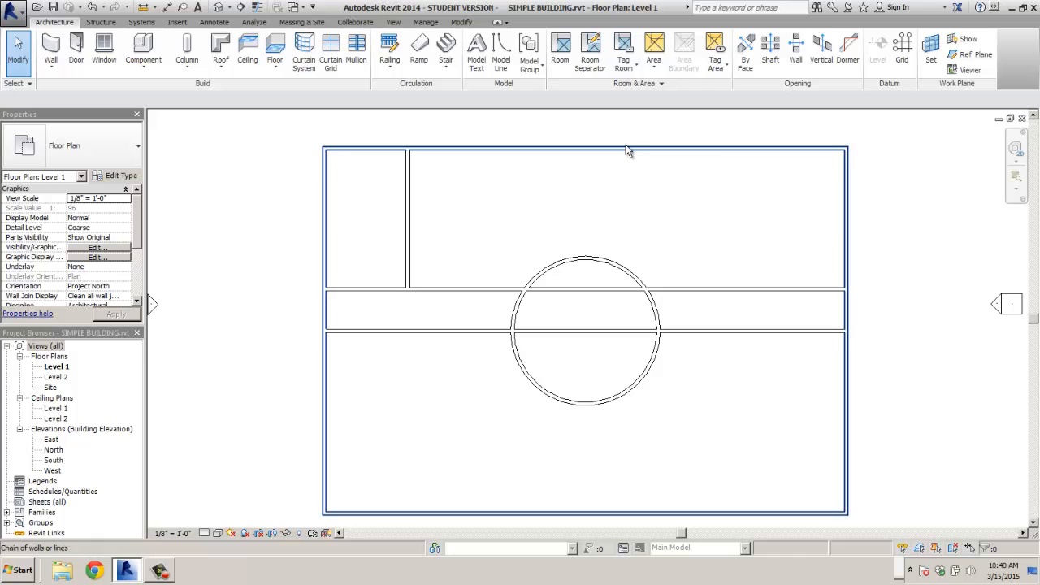
left_click(626, 151)
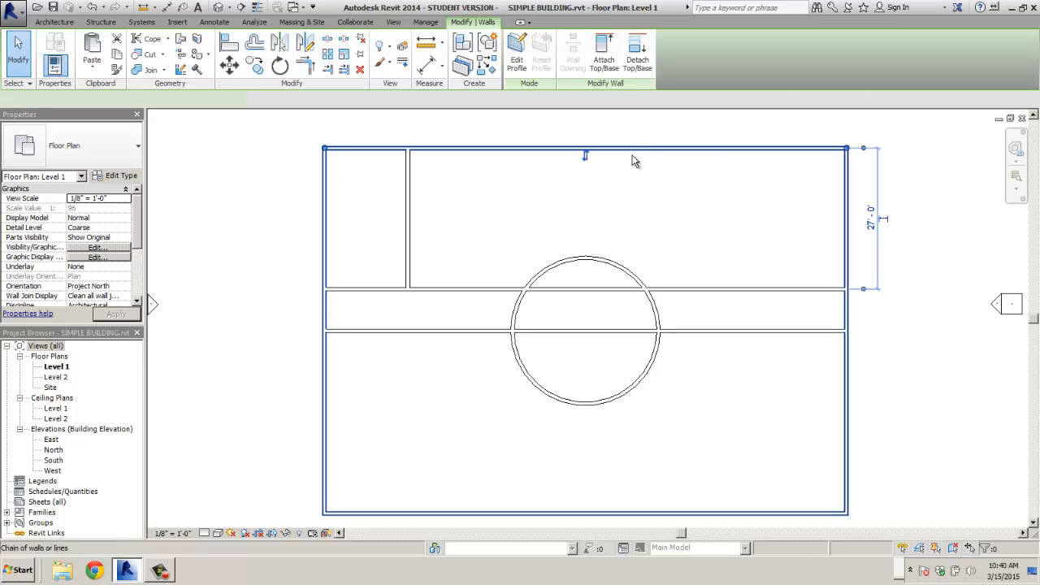
key("Tab")
left_click(845, 200)
key("Tab")
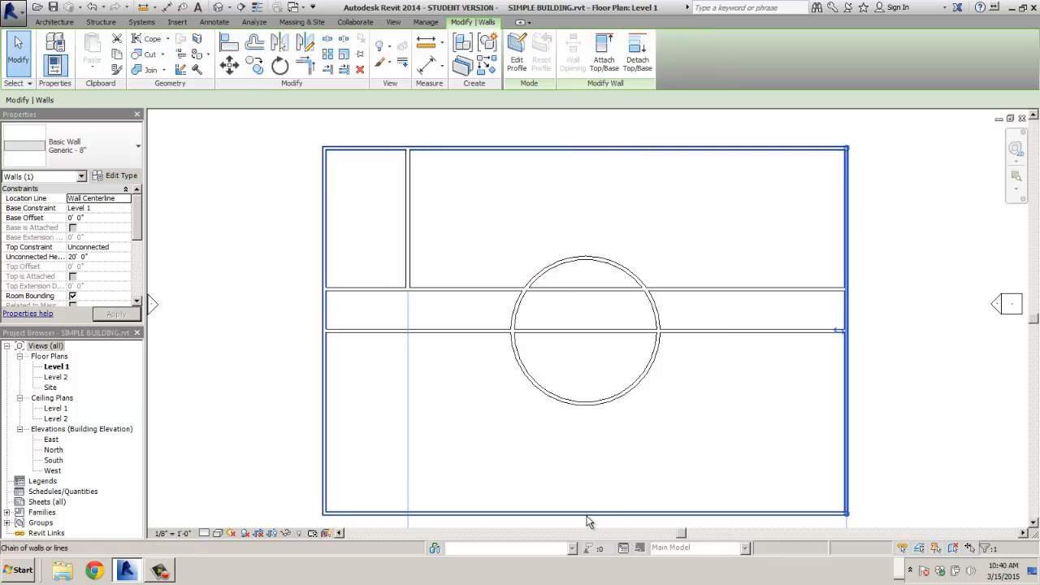
left_click(586, 514)
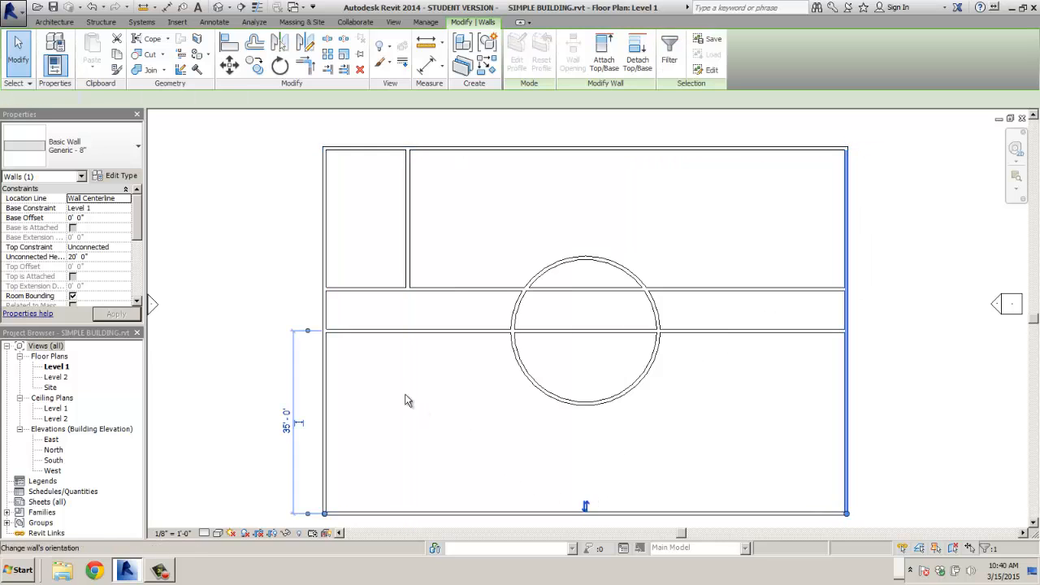
left_click(324, 394)
key("Tab")
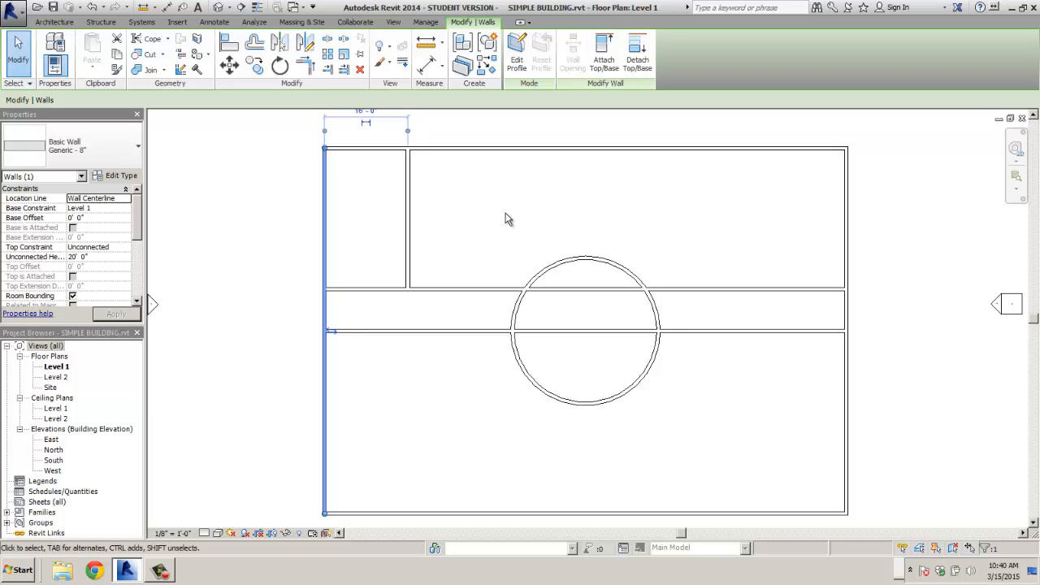
key("Tab")
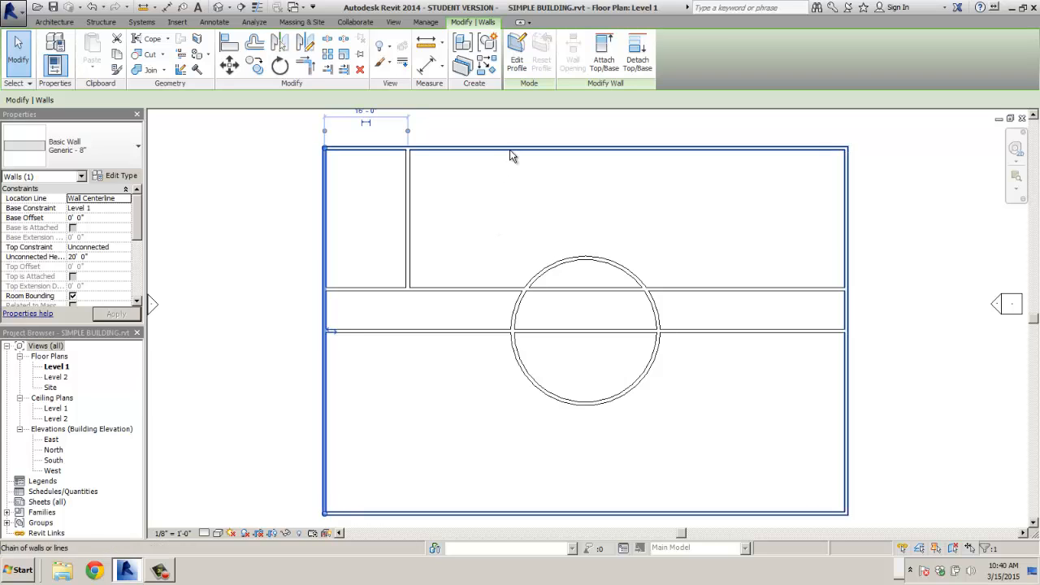
left_click(510, 148)
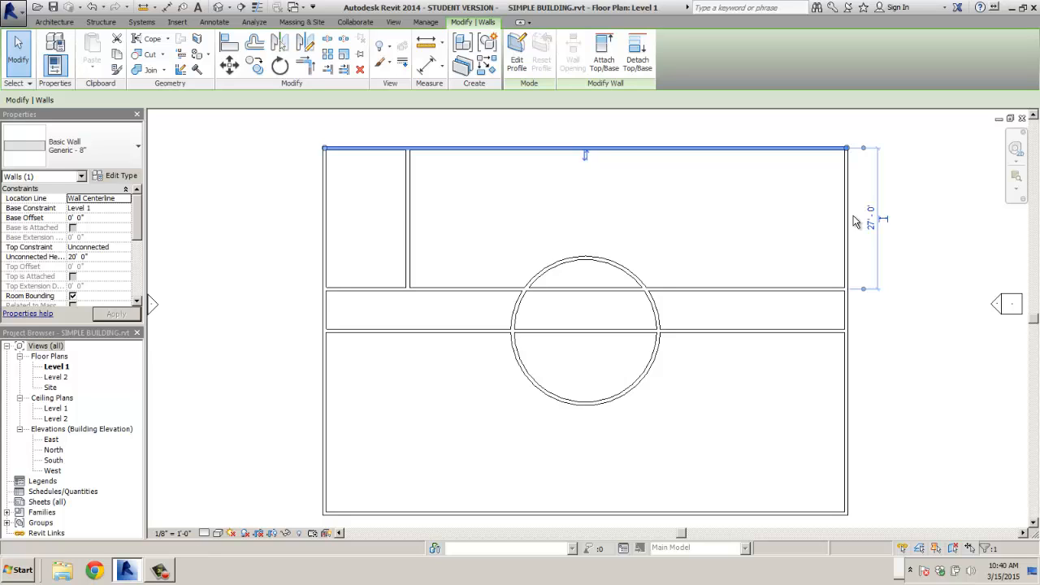
key("Tab")
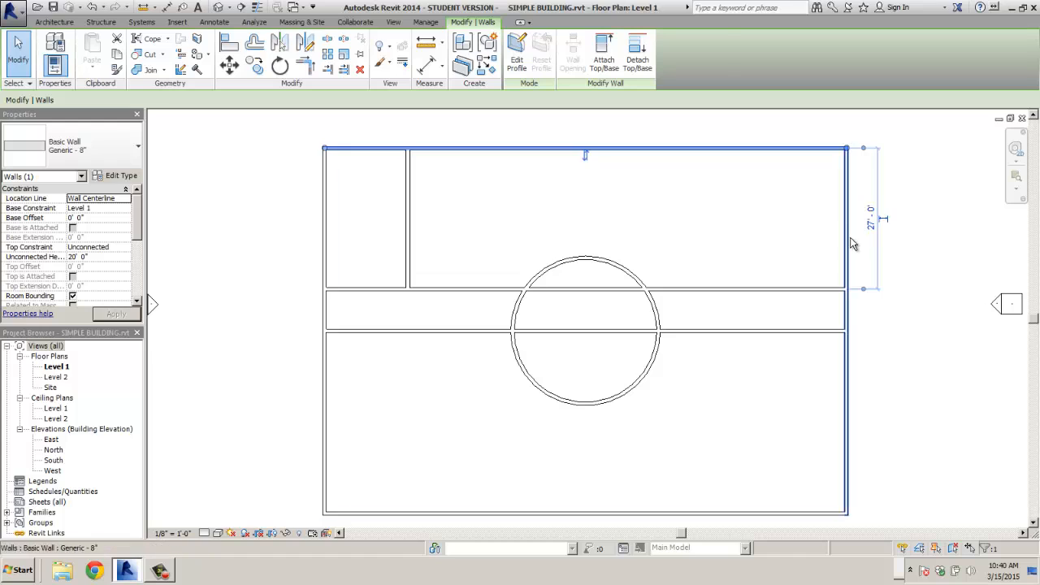
left_click(844, 305)
left_click(690, 492)
left_click(734, 514)
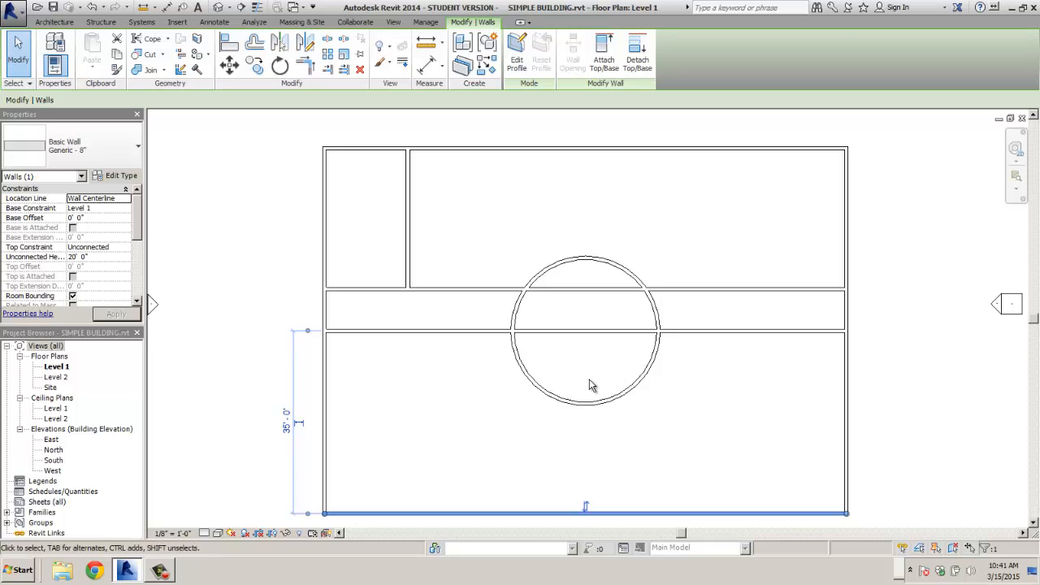
left_click(597, 419)
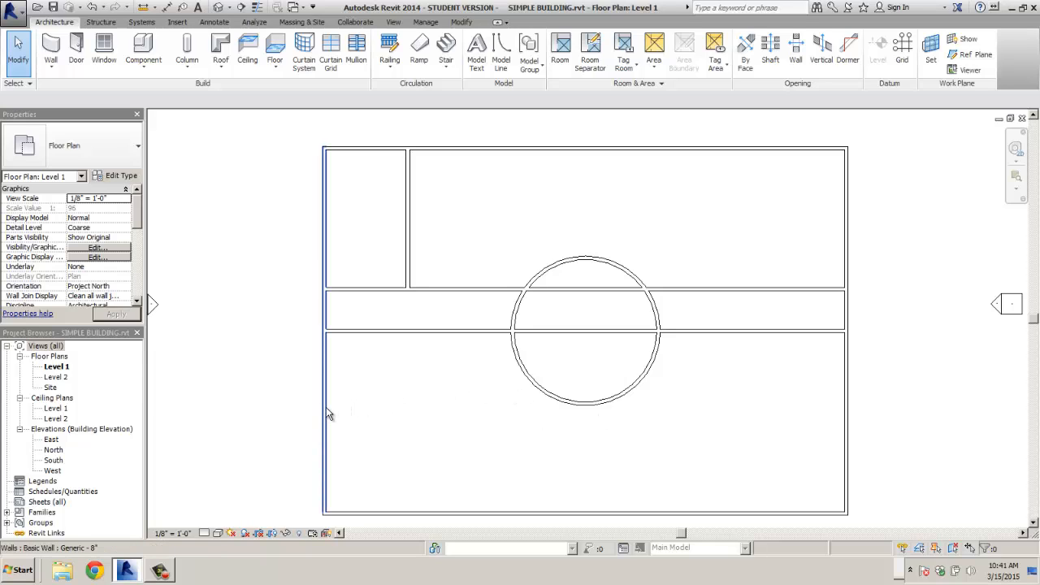
key("Tab")
key("Tab")
key("Tab")
key("Tab")
key("Tab")
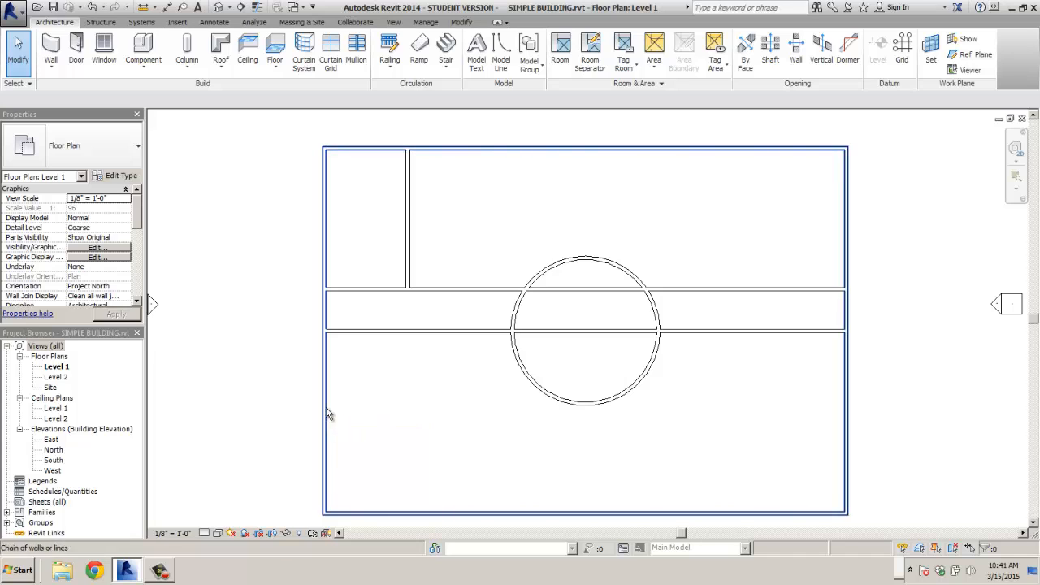
key("Tab")
left_click(328, 413)
key("Tab")
key("Tab")
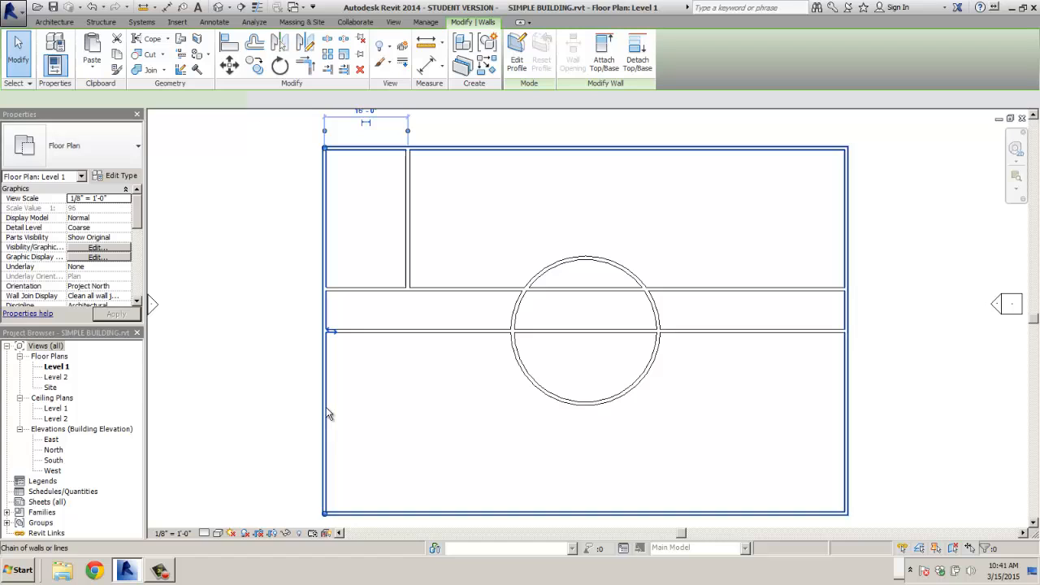
left_click(488, 422)
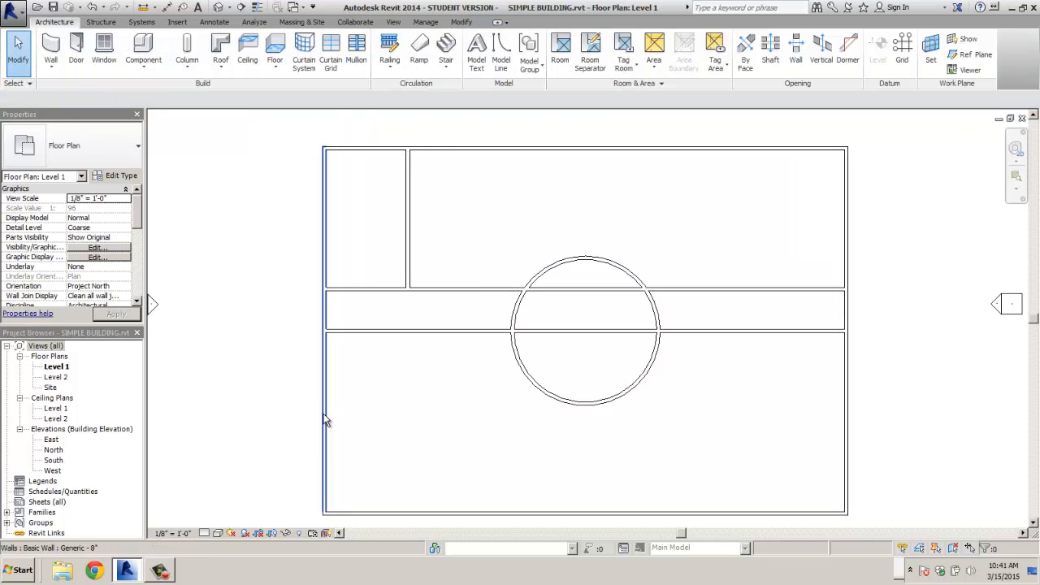
key("Tab")
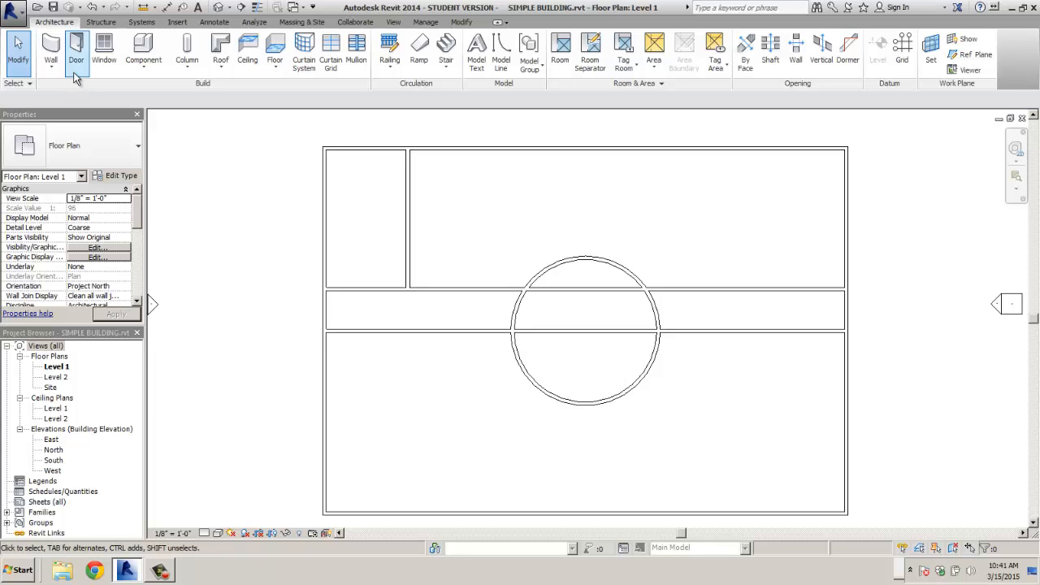
- Cancel the Wall tool, Tab-cycle the left exterior wall chain, and right-click the canvas for its shortcut menu
left_click(50, 47)
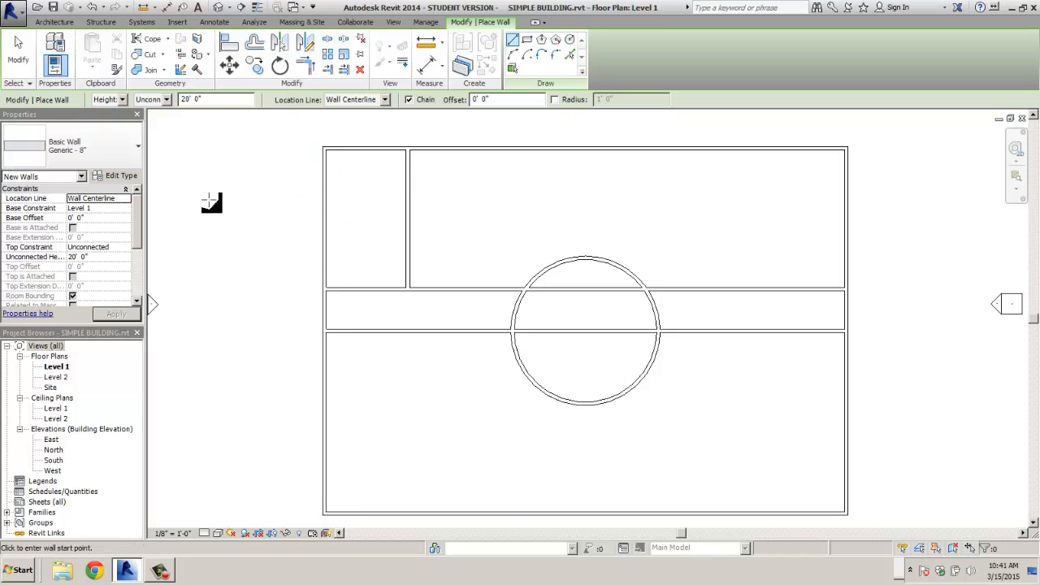
left_click(18, 49)
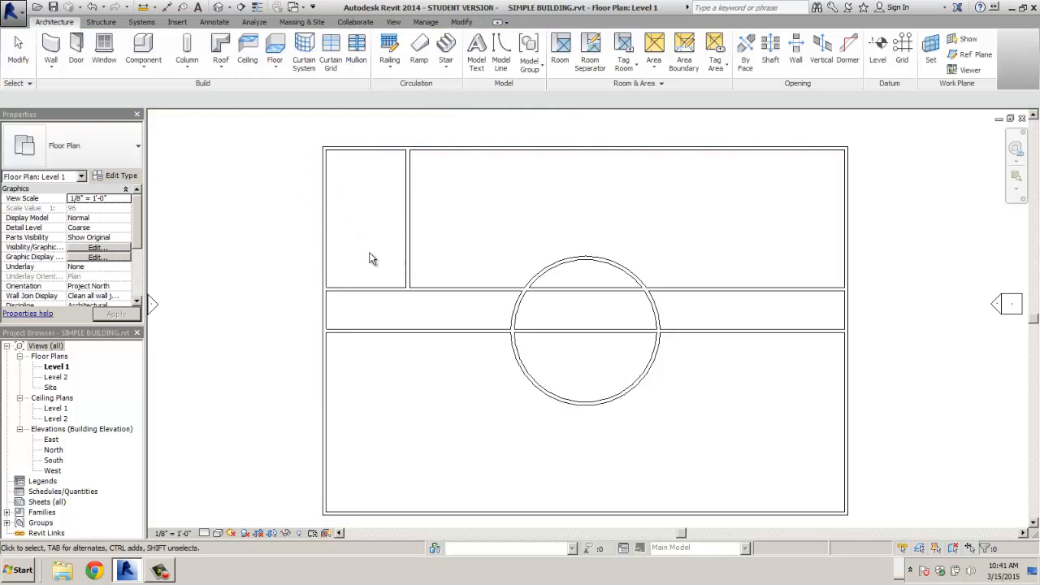
key("Tab")
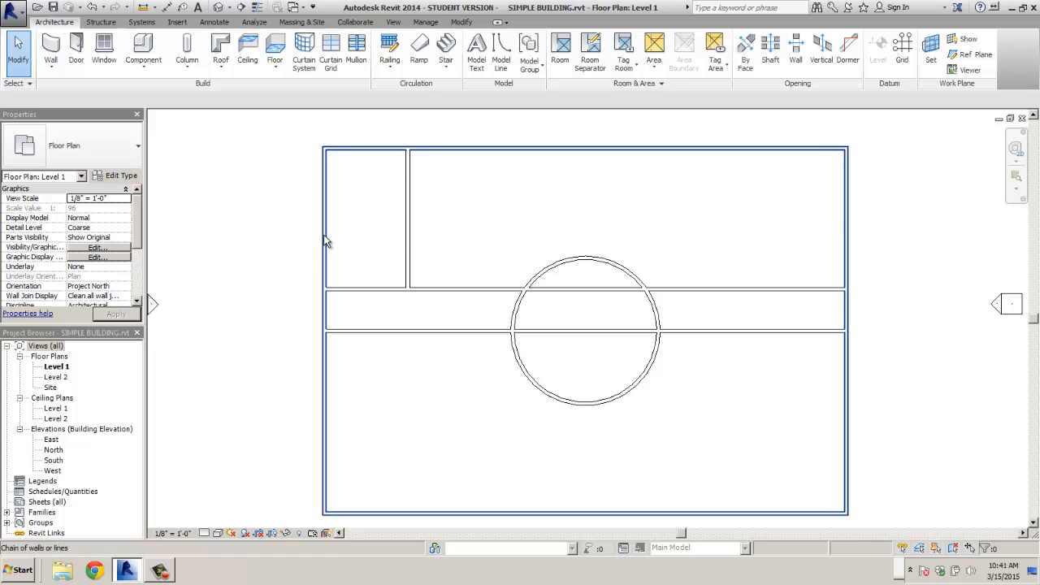
key("Tab")
key("Tab")
key("Tab")
key("Tab")
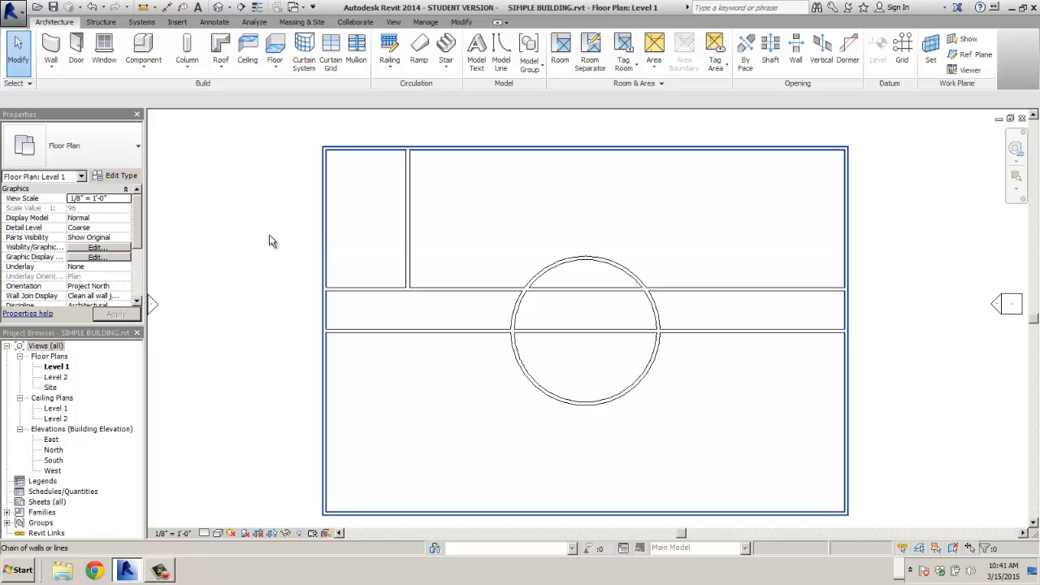
key("Tab")
right_click(330, 233)
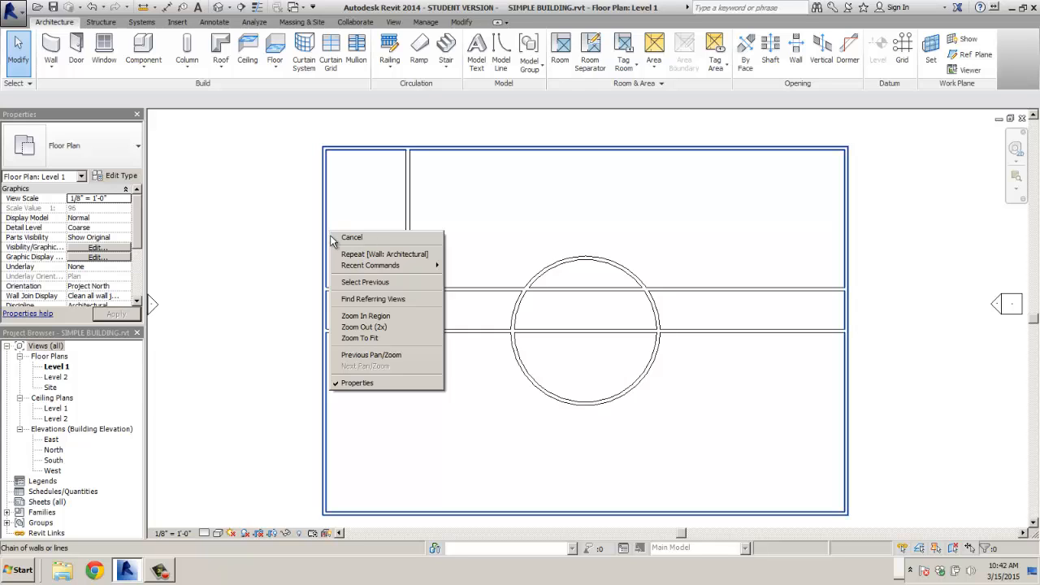
- Hide the Properties palette, then select the left exterior wall and turn Properties back on
left_click(354, 383)
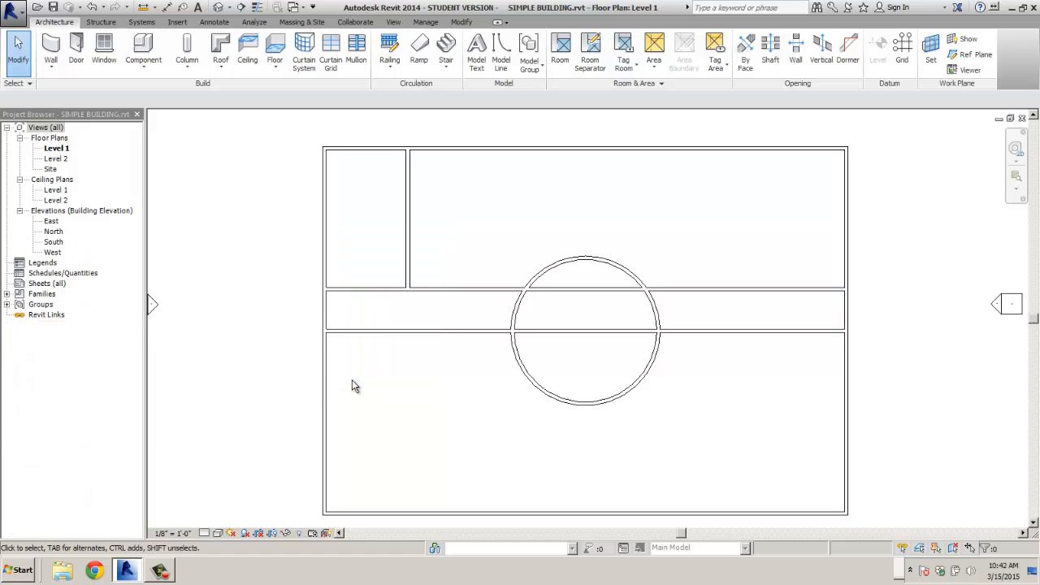
key("Tab")
key("Tab")
key("Tab")
key("Tab")
left_click(326, 321)
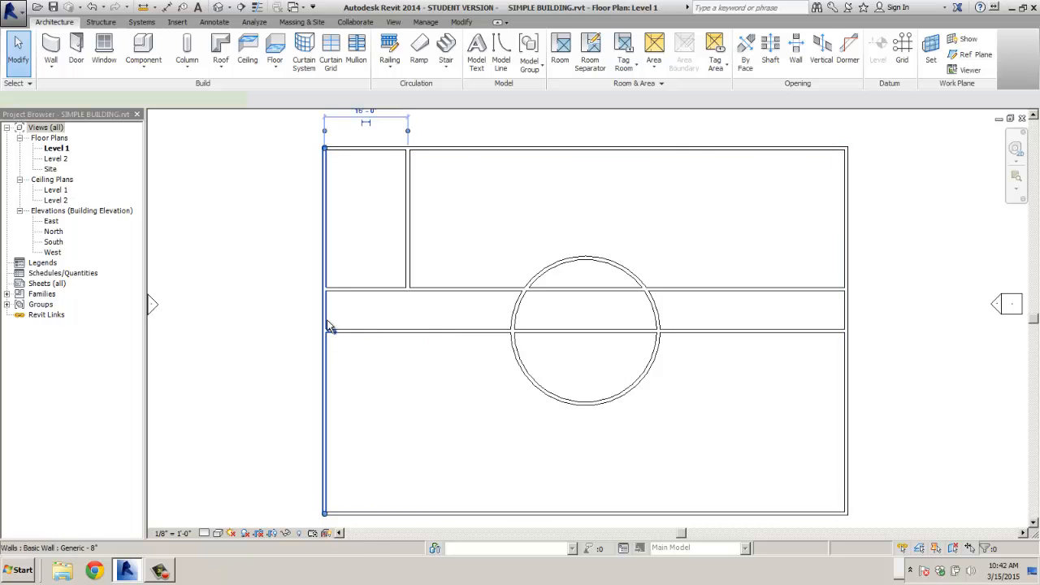
right_click(327, 320)
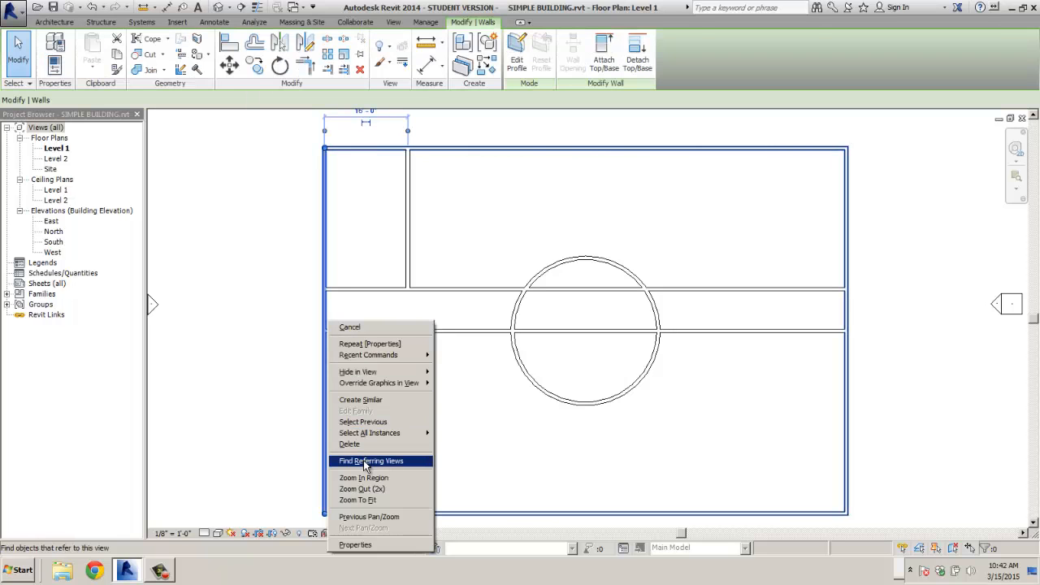
left_click(356, 545)
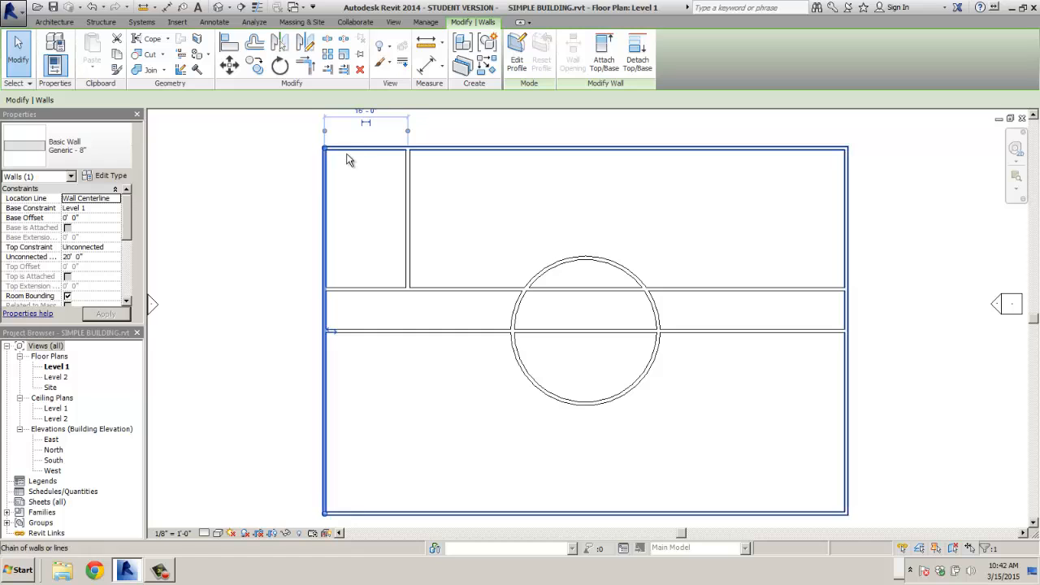
key("Tab")
key("Tab")
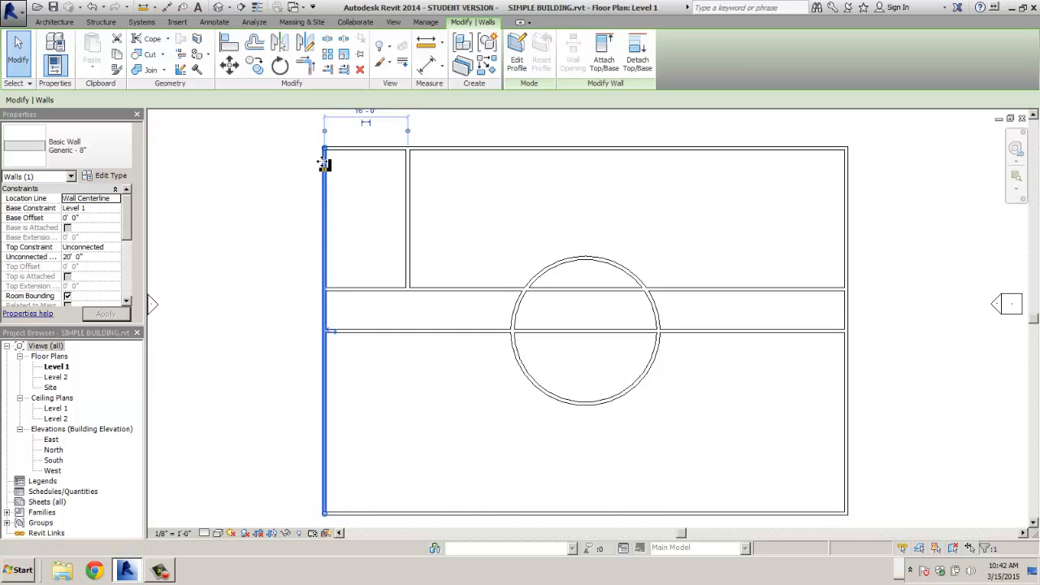
left_click(112, 160)
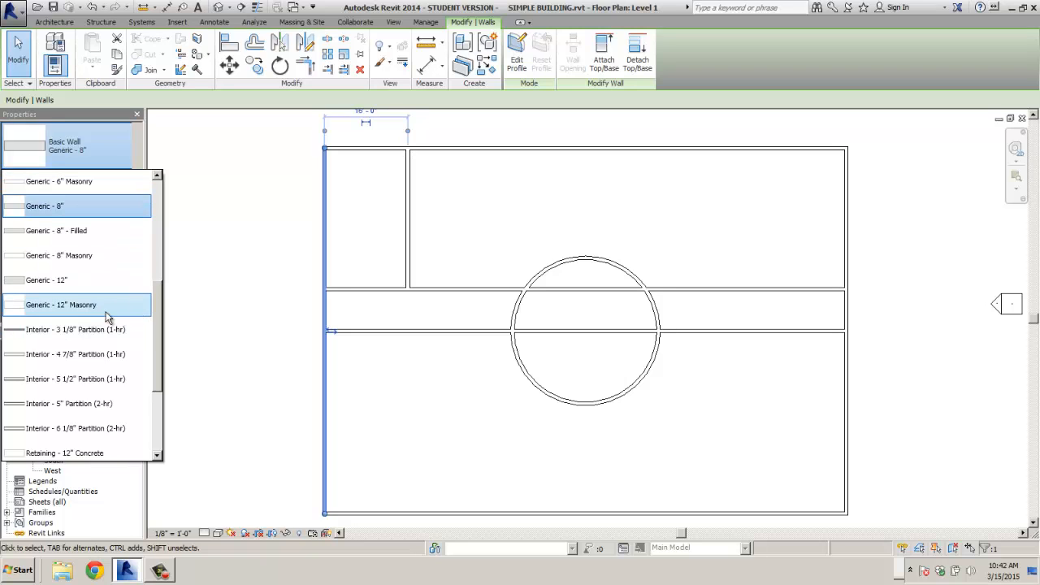
left_click_drag(159, 321, 162, 286)
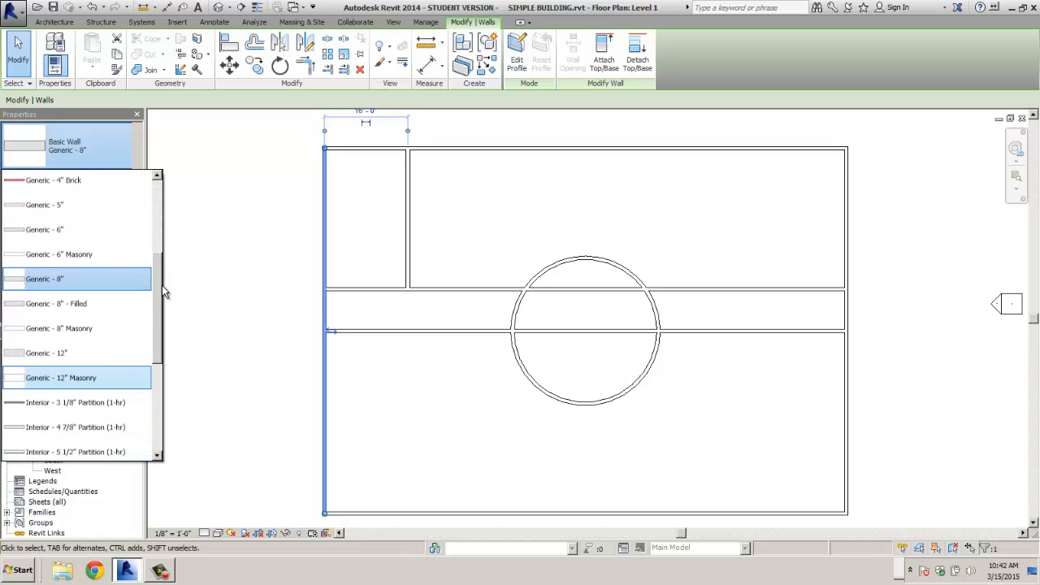
left_click(63, 355)
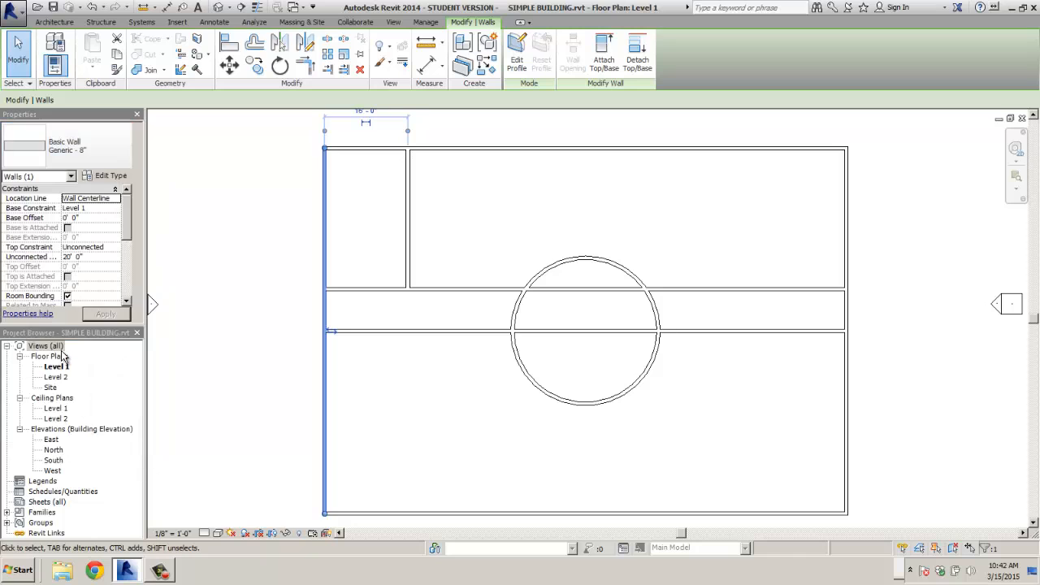
left_click(373, 152)
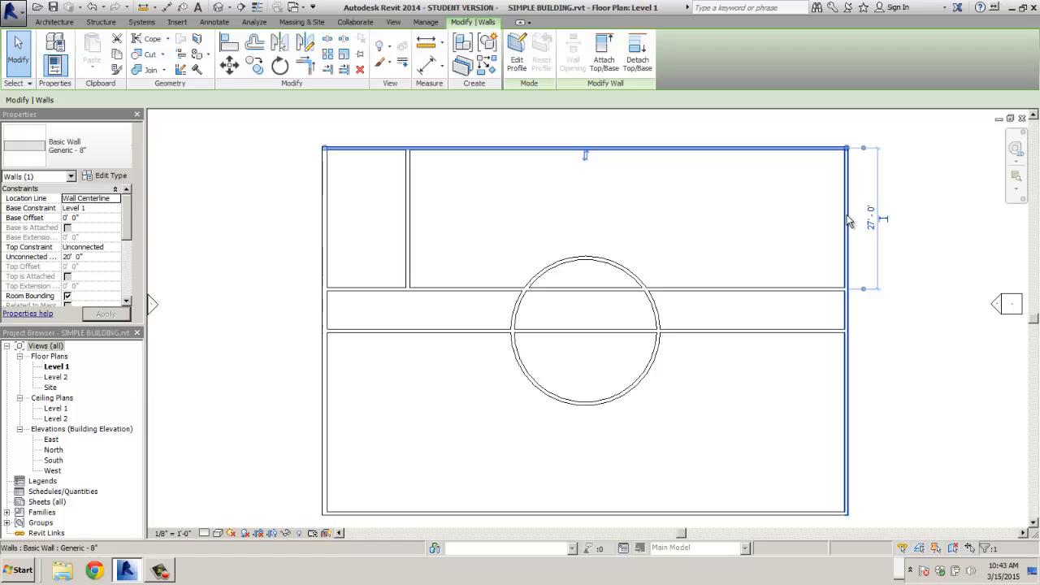
- Change the right and bottom exterior walls to Generic - 12"
left_click(849, 221, "ctrl")
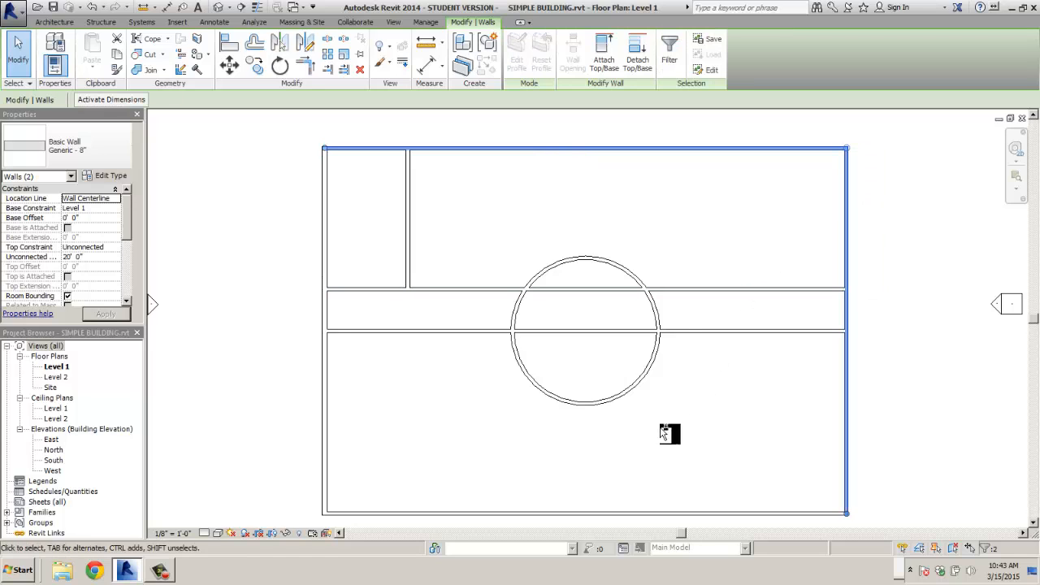
left_click(611, 512, "ctrl")
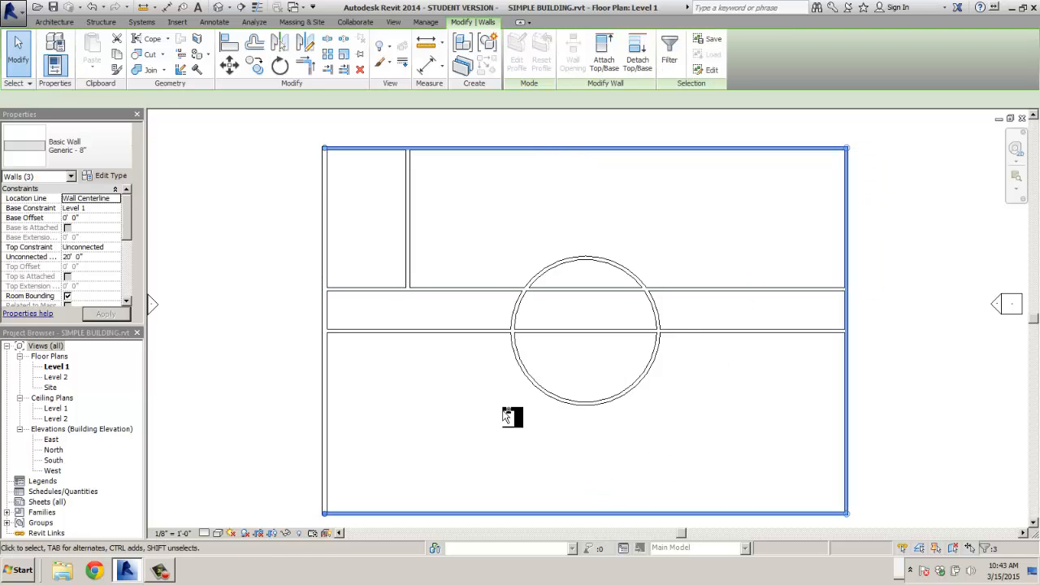
left_click(106, 156)
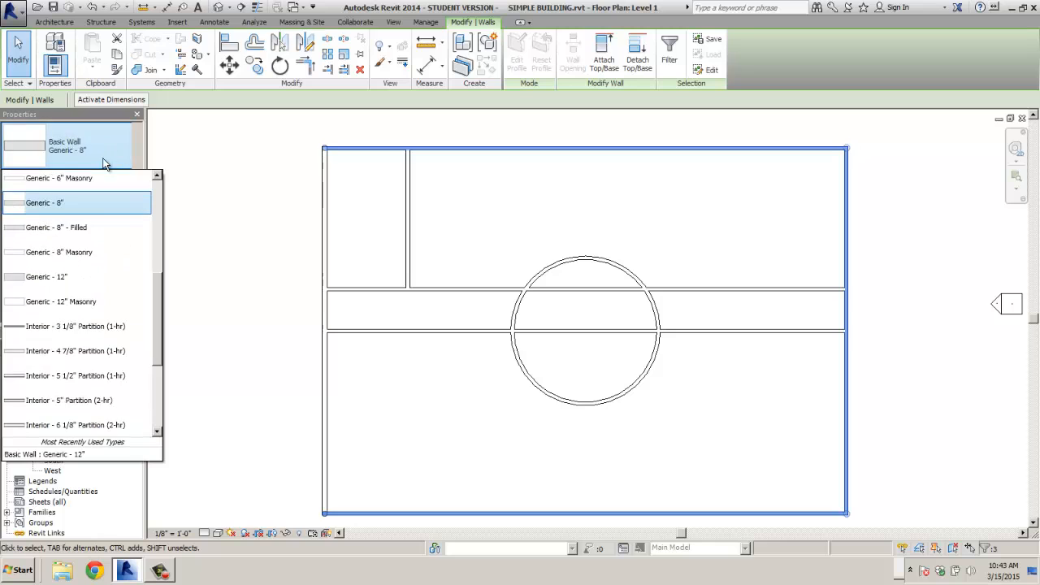
left_click(79, 283)
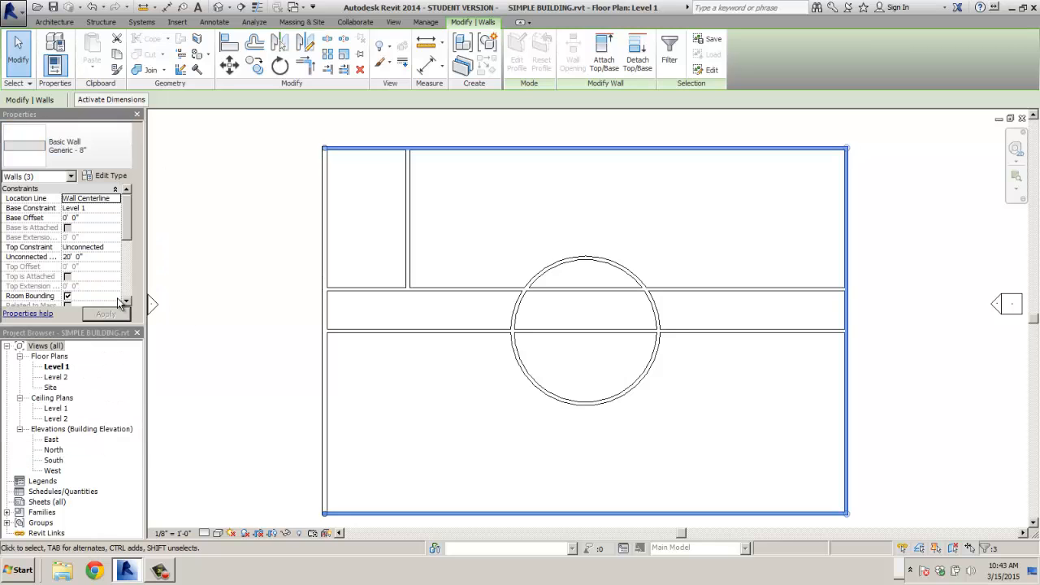
left_click(216, 312)
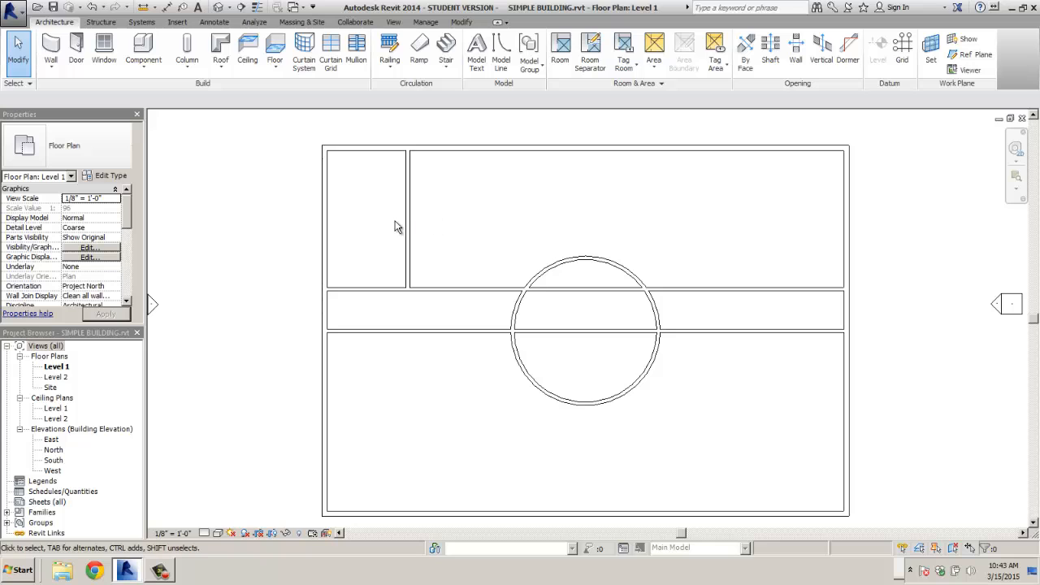
- Select all four exterior walls plus the corridor's lower wall and make them Generic - 12"
left_click(326, 219)
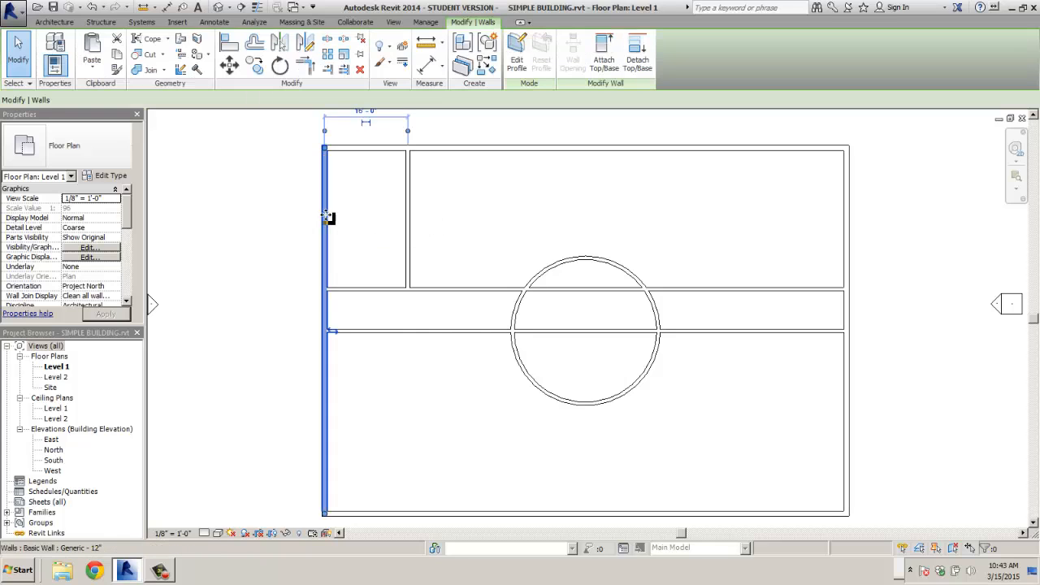
left_click(370, 149, "ctrl")
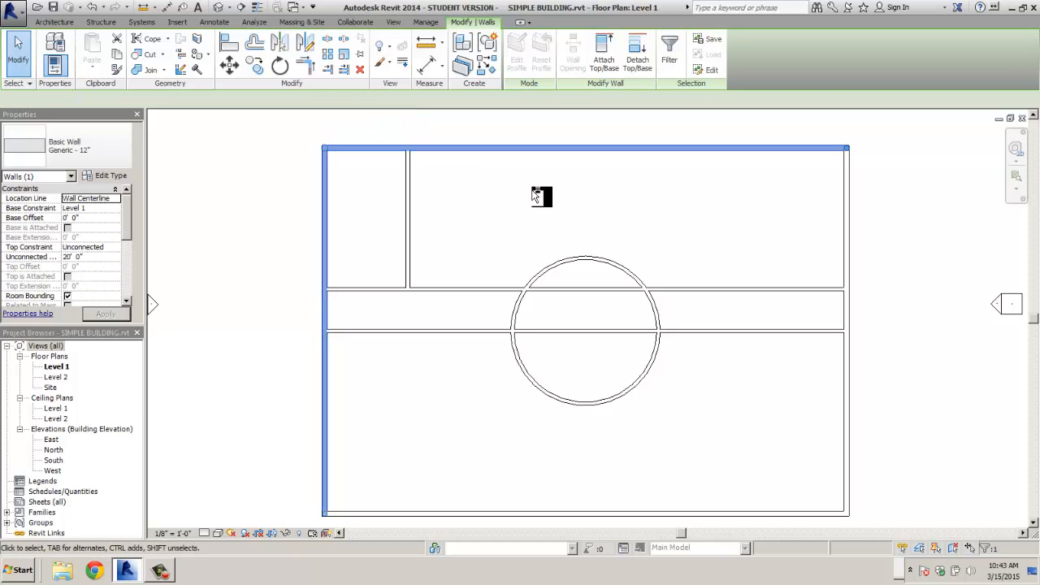
left_click(847, 242, "ctrl")
left_click(749, 513, "ctrl")
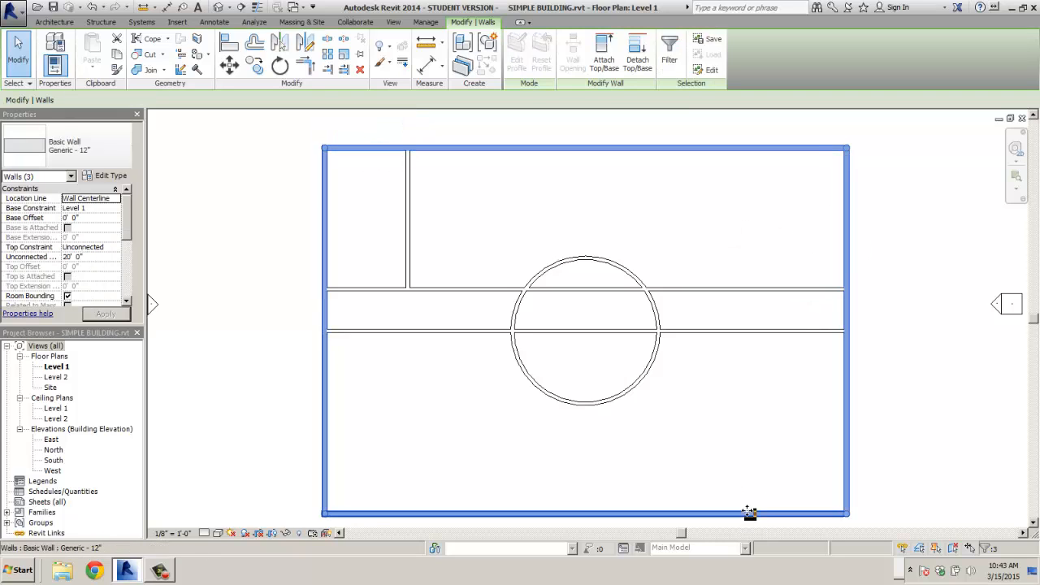
left_click(736, 331, "ctrl")
left_click(733, 332, "ctrl")
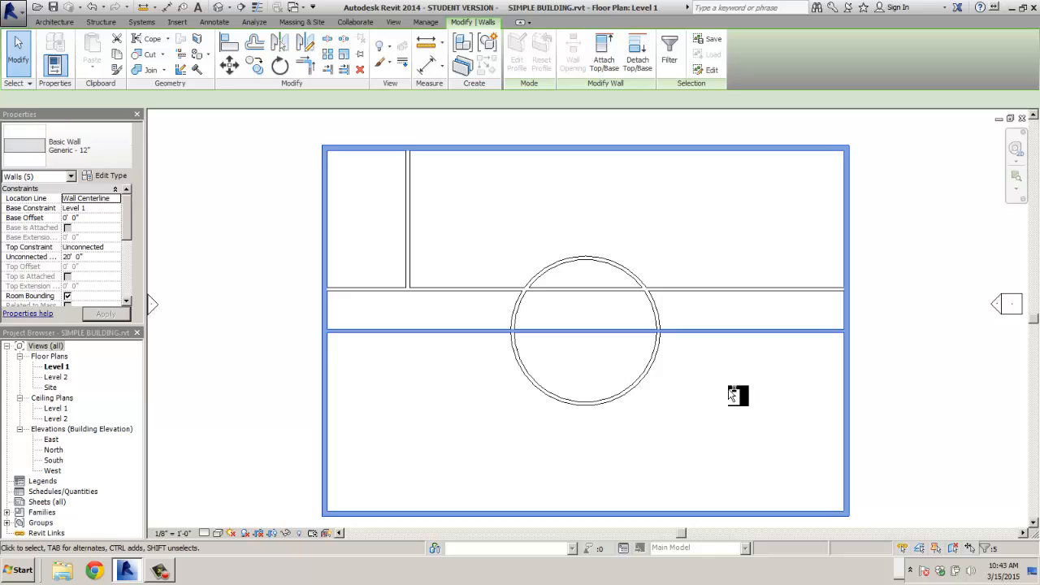
left_click(119, 157)
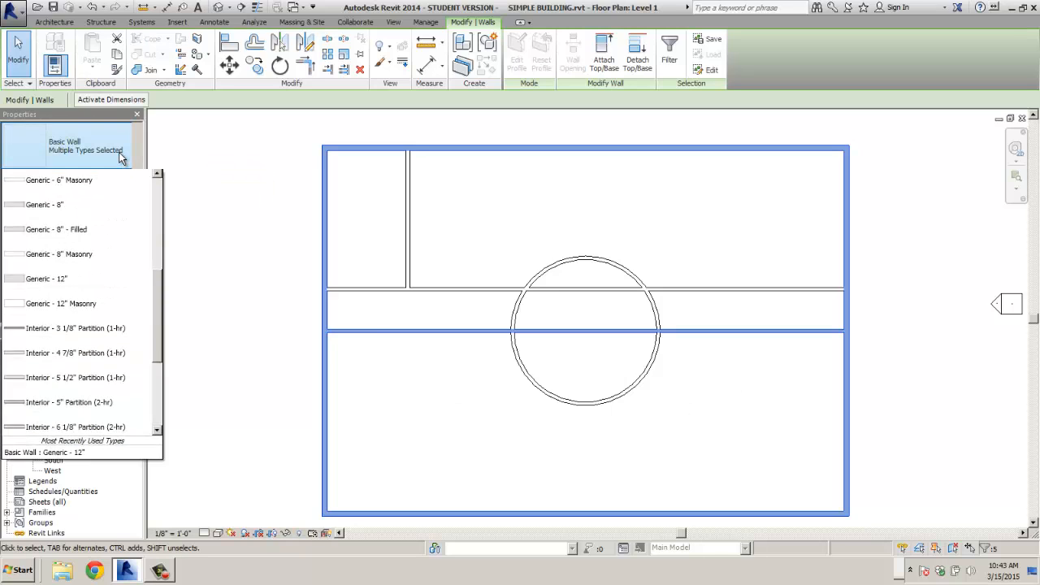
left_click(81, 282)
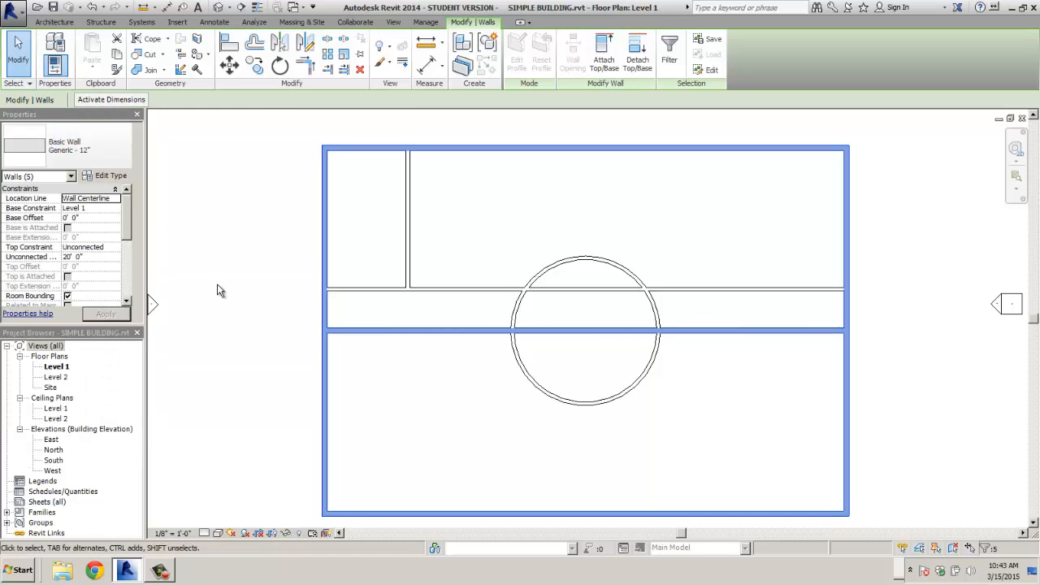
key("Escape")
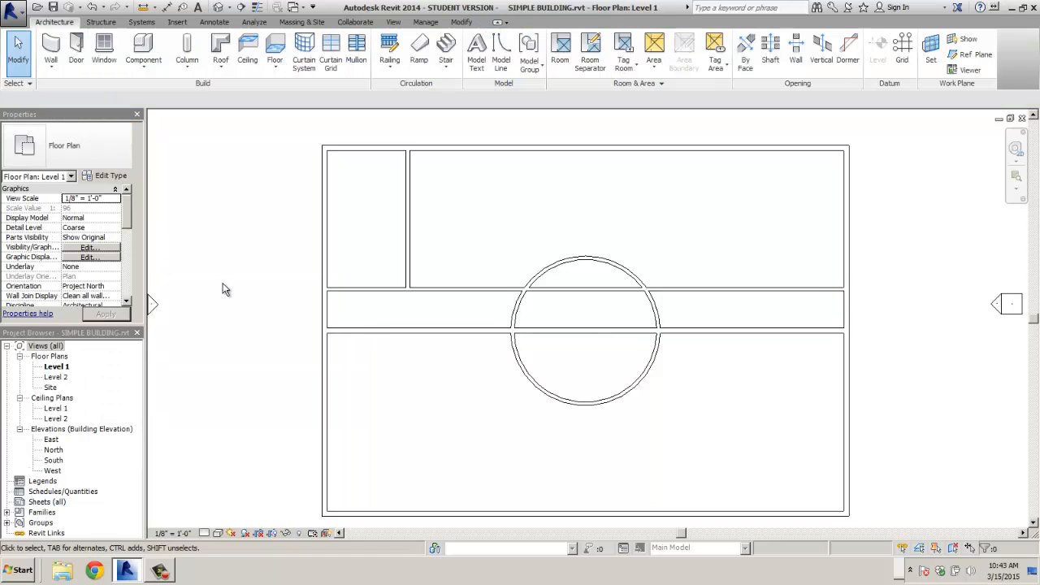
- Switch the wall along the corridor's south side back to Generic - 8"
left_click(377, 337)
left_click(81, 146)
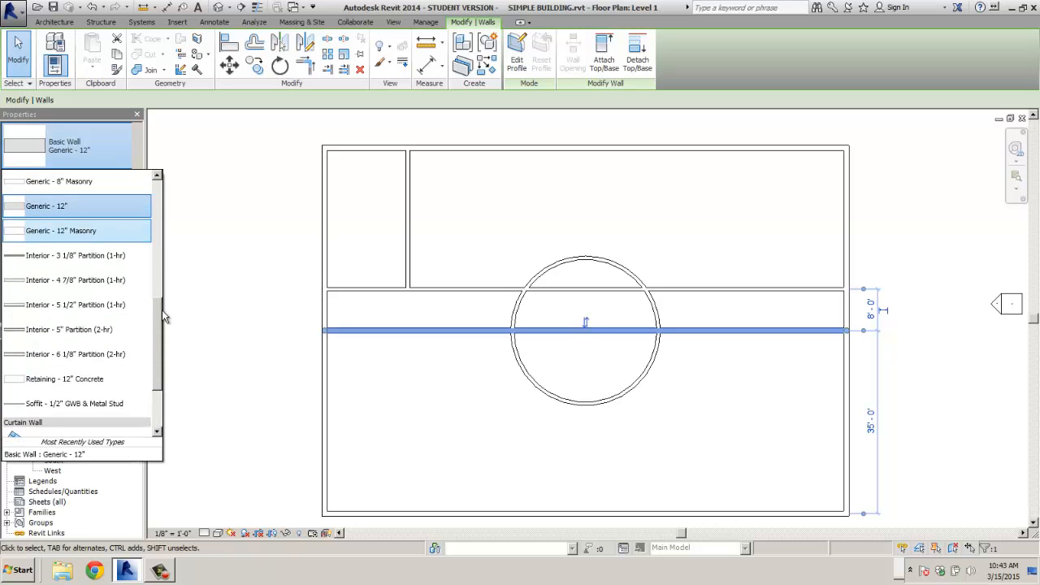
left_click_drag(161, 310, 164, 294)
left_click(44, 207)
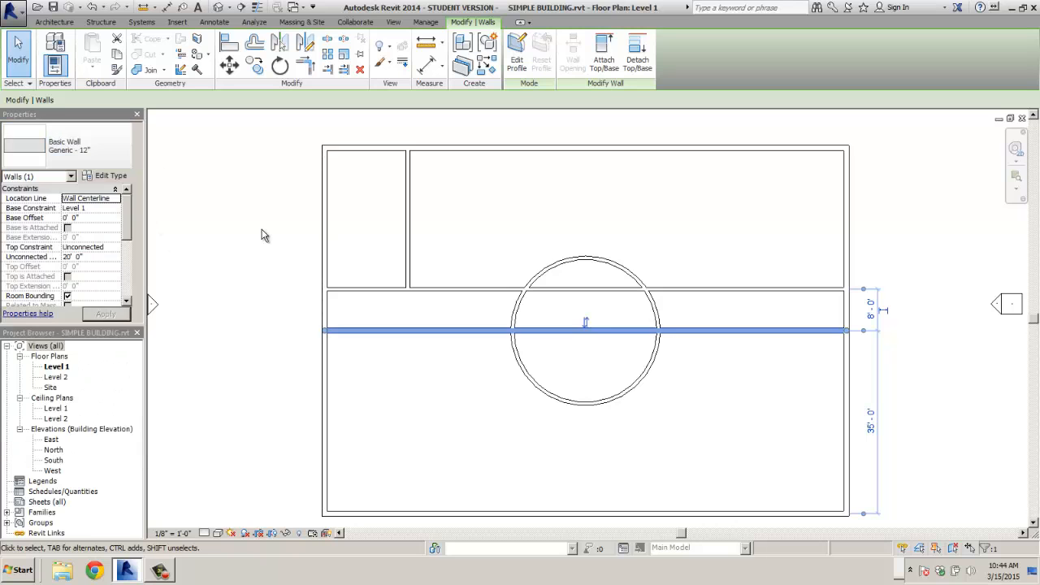
left_click(262, 234)
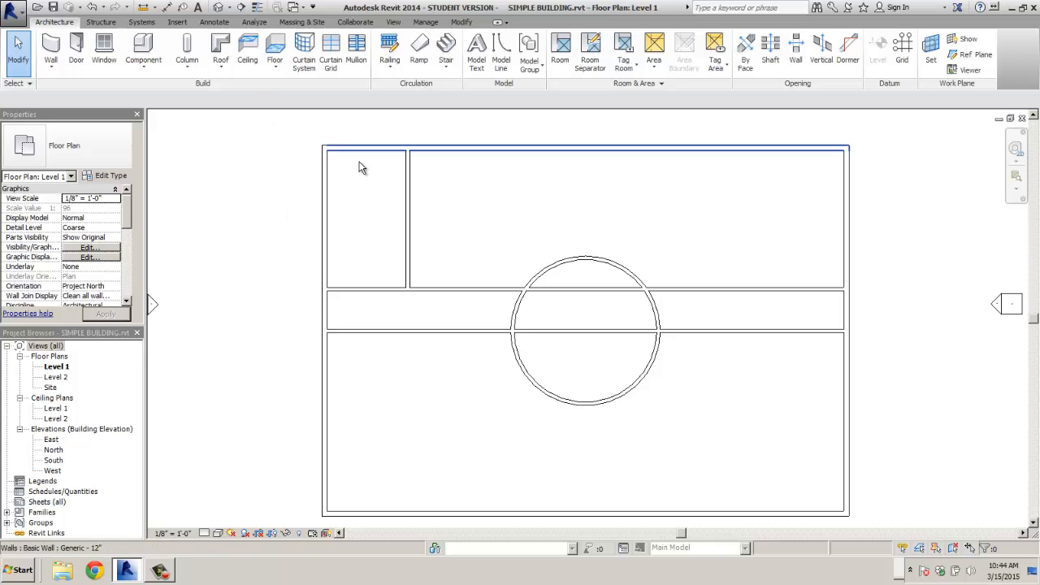
- Zoom to the northwest rooms and change their dividing wall to Interior - 4 7/8" Partition (1-hr)
scroll(361, 168, "up", 4)
middle_click_drag(385, 211, 422, 245)
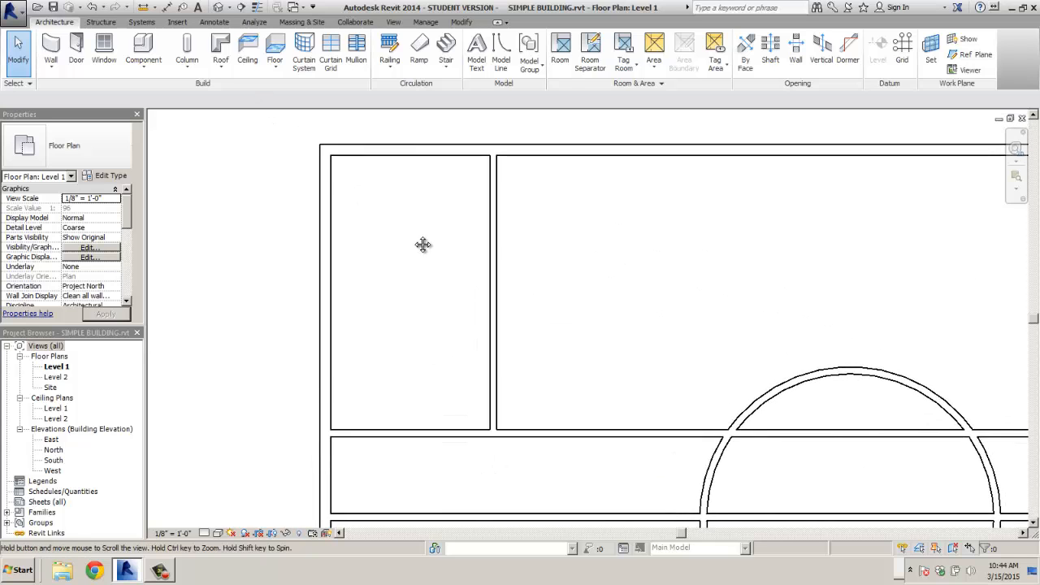
scroll(423, 242, "up", 1)
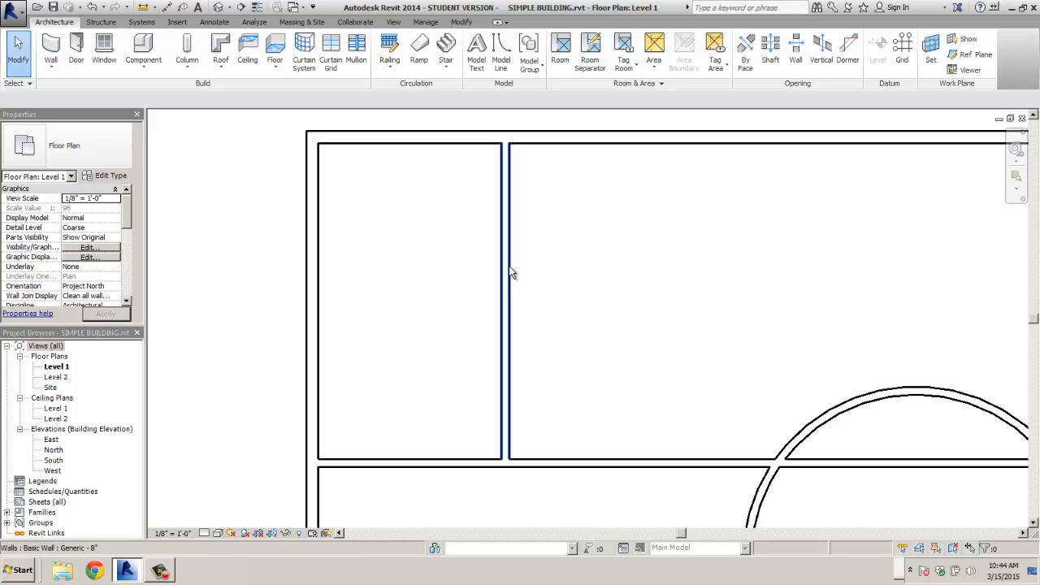
left_click(511, 273)
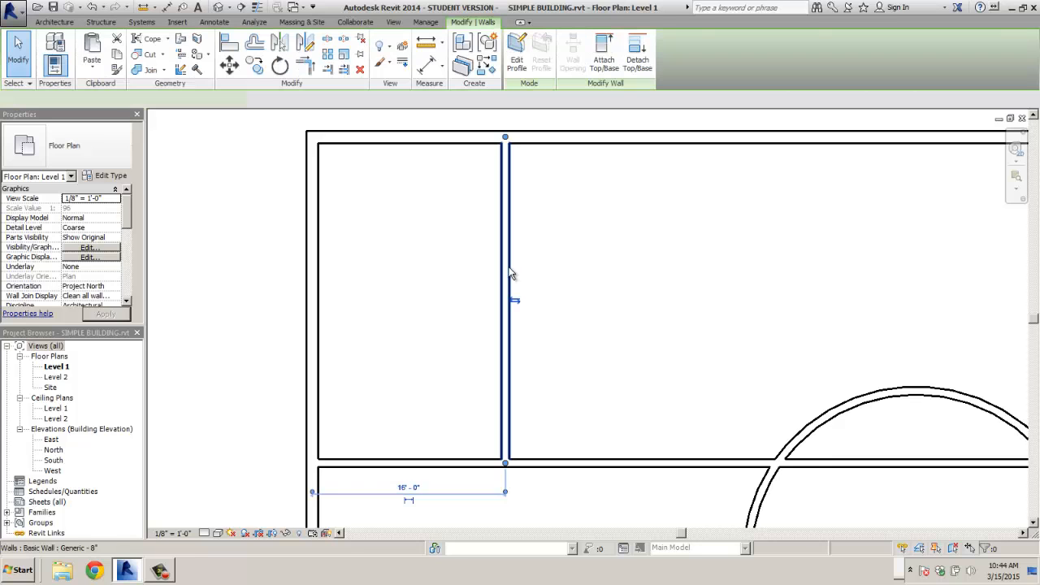
left_click(121, 150)
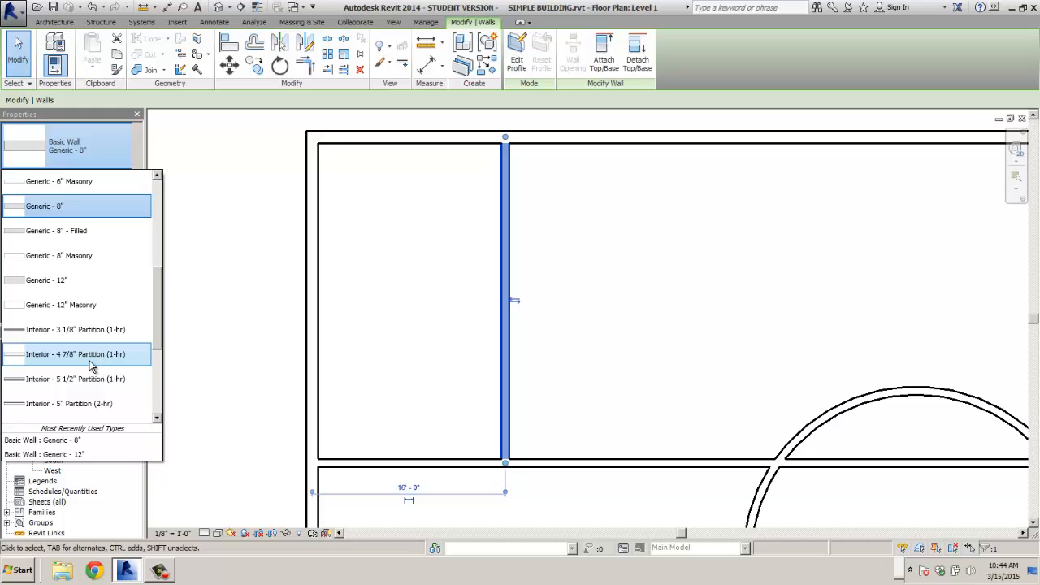
left_click(68, 358)
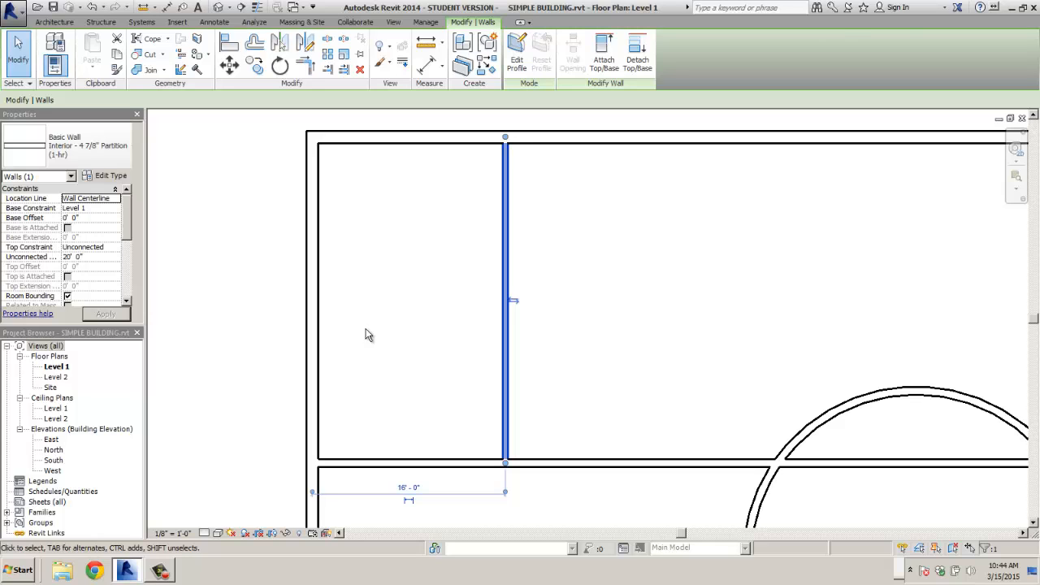
left_click(194, 308)
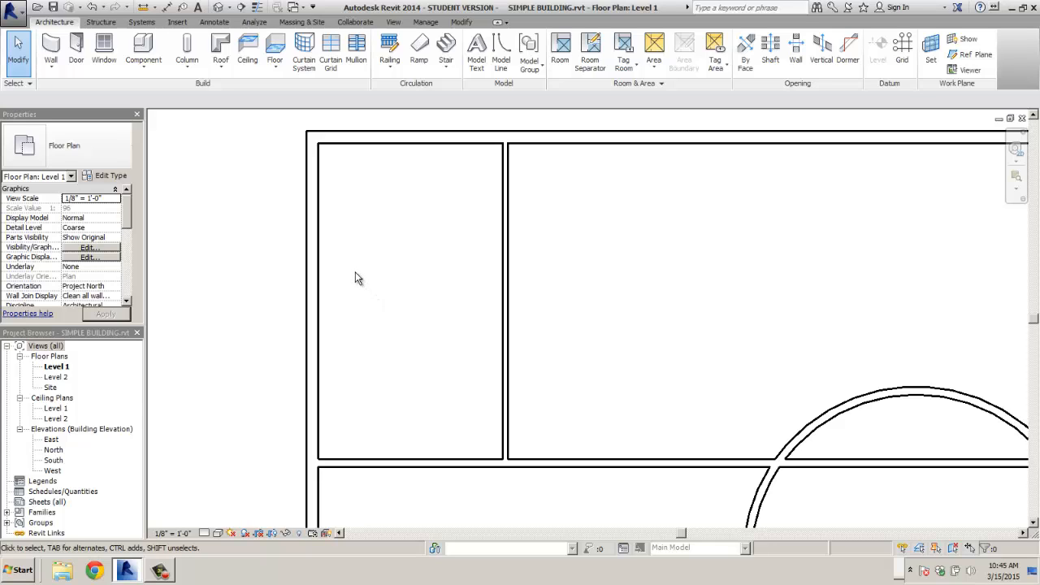
- Start the Door tool with Single-Flush 36" x 84" and turn off Tag on Placement
left_click(75, 54)
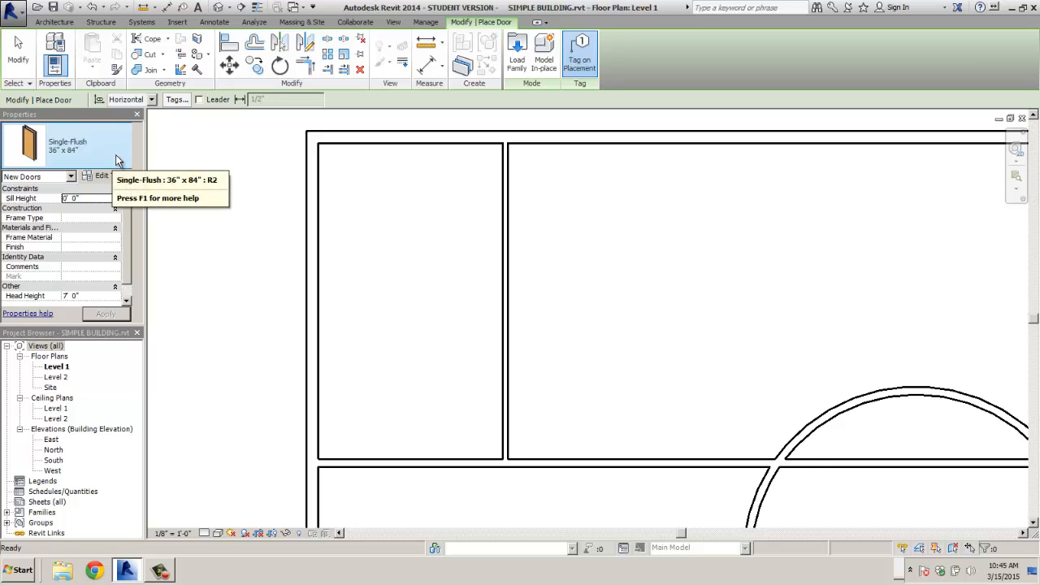
left_click(115, 159)
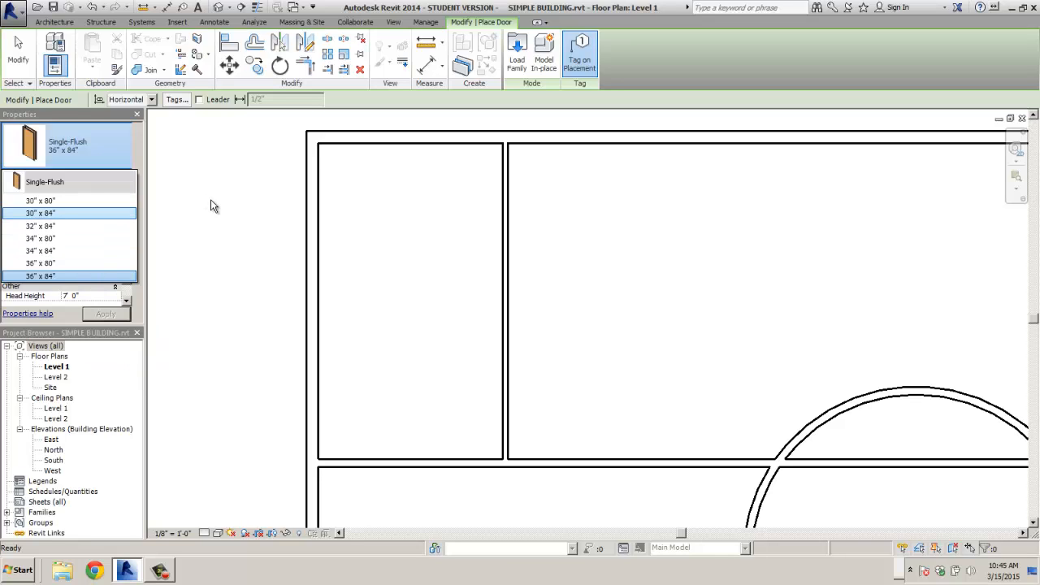
left_click(582, 63)
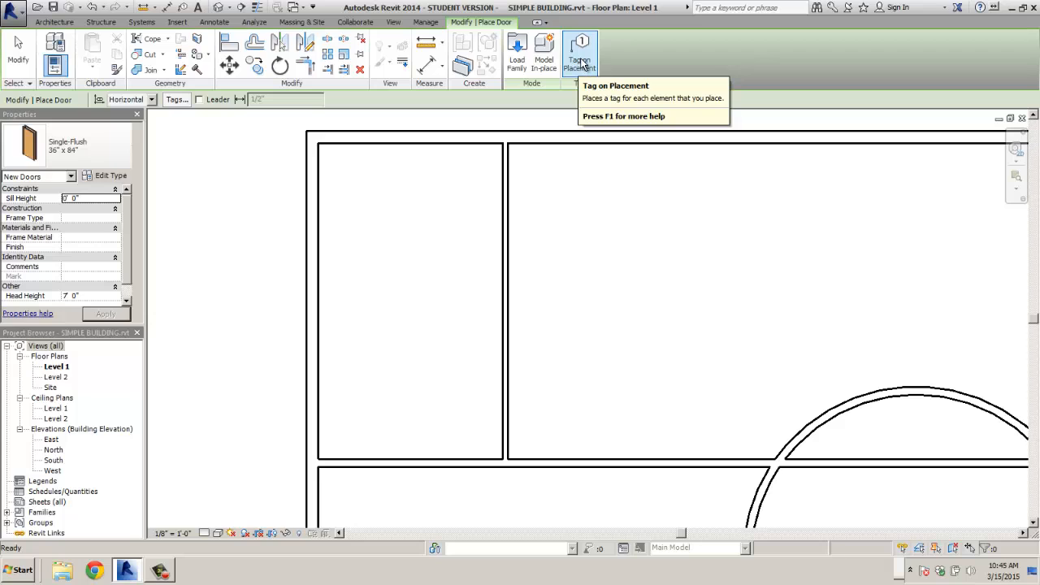
left_click(582, 65)
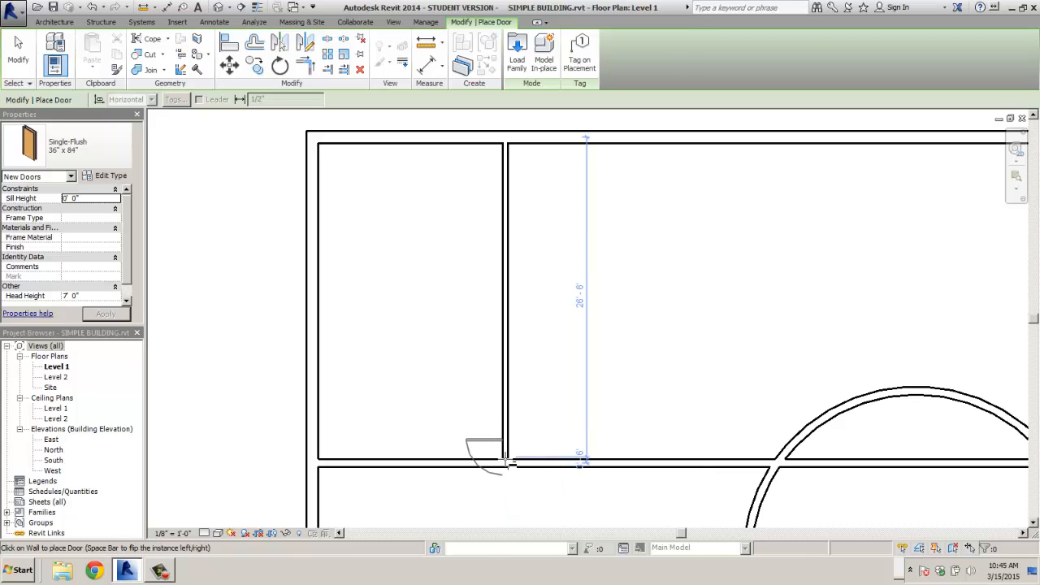
middle_click_drag(497, 467, 484, 355)
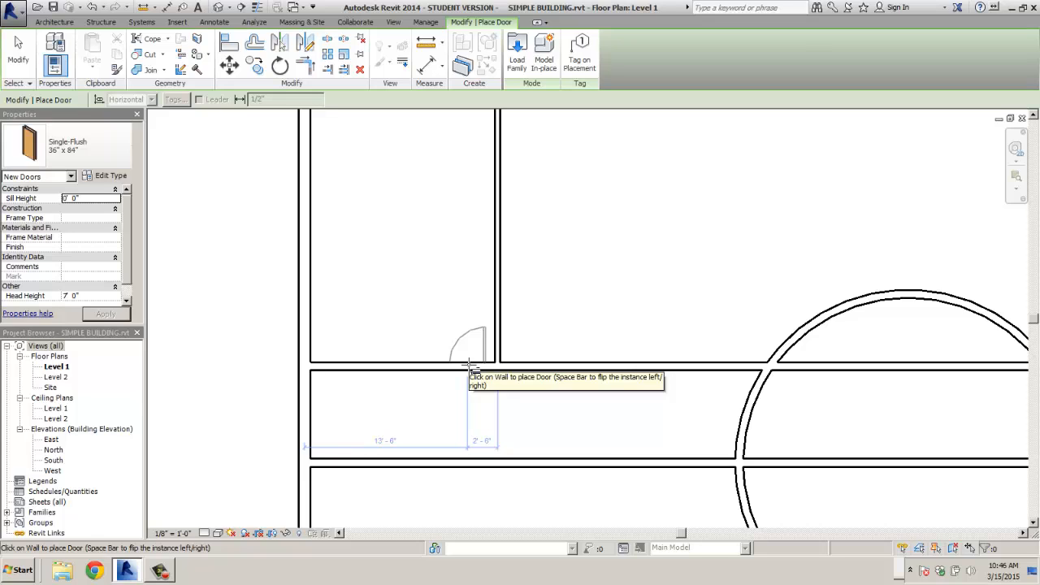
- Place a flipped single-flush door in the small room's corridor wall and re-enable door tagging
left_click(472, 366)
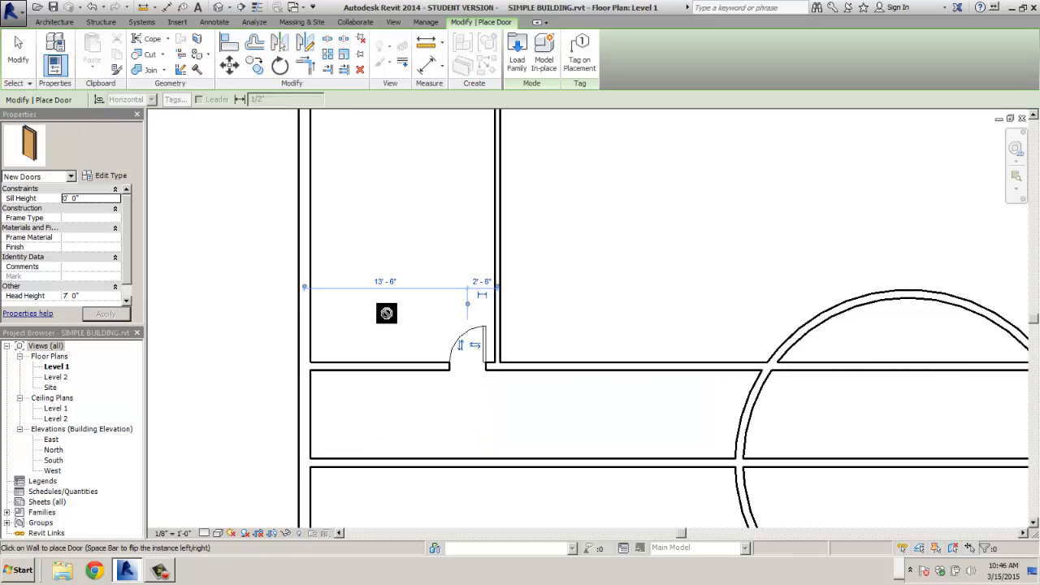
left_click(460, 349)
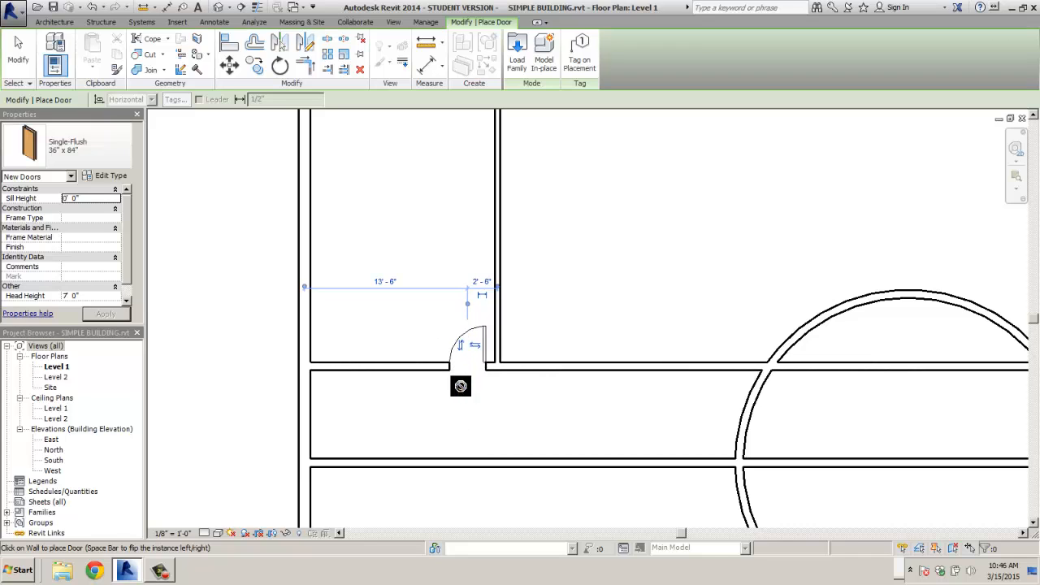
left_click(473, 346)
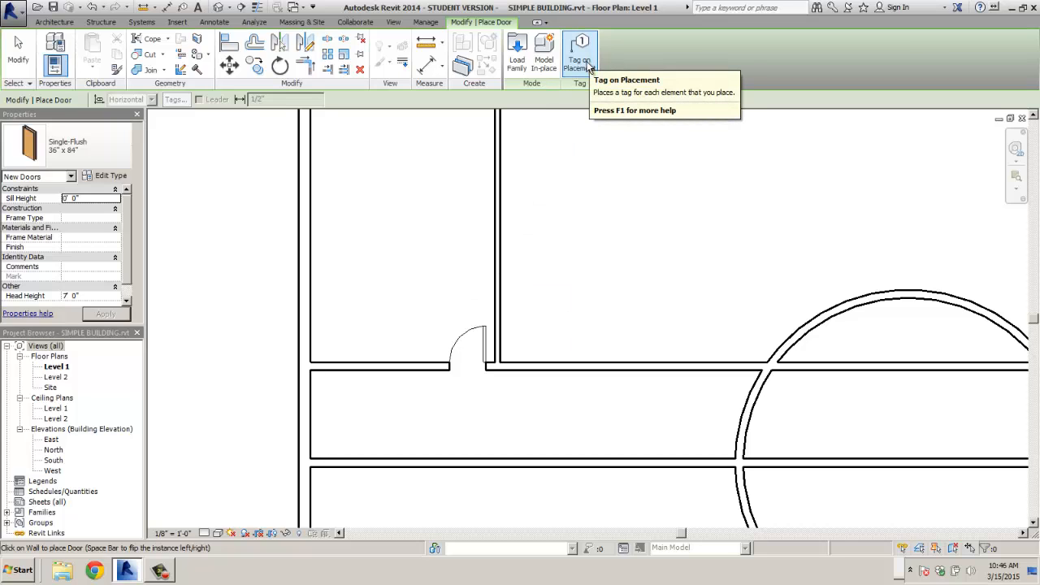
left_click(588, 67)
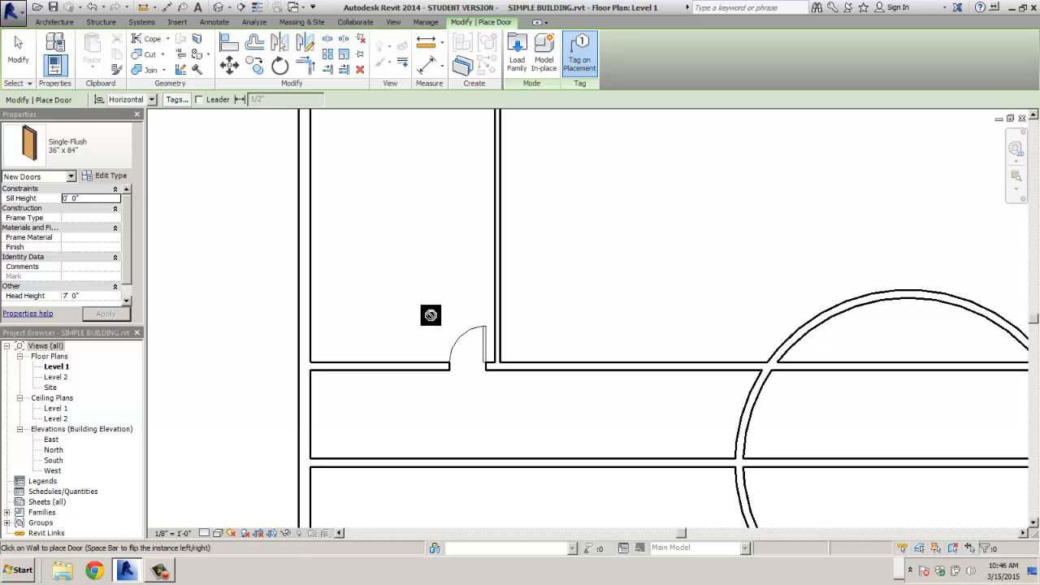
key("Escape")
- Delete that door and place a new one in the wall above the corridor
left_click(459, 343)
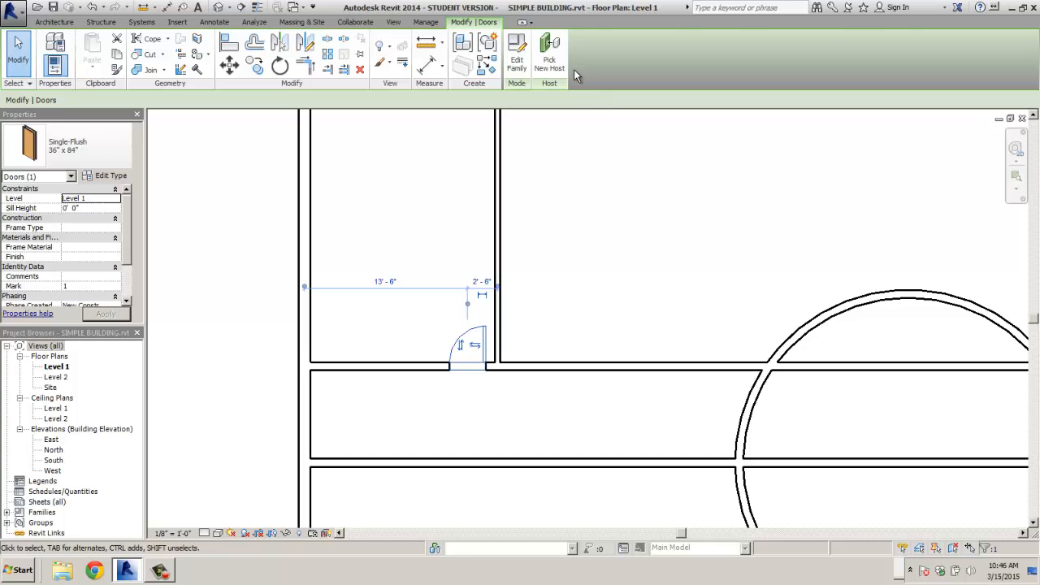
key("Delete")
left_click(78, 49)
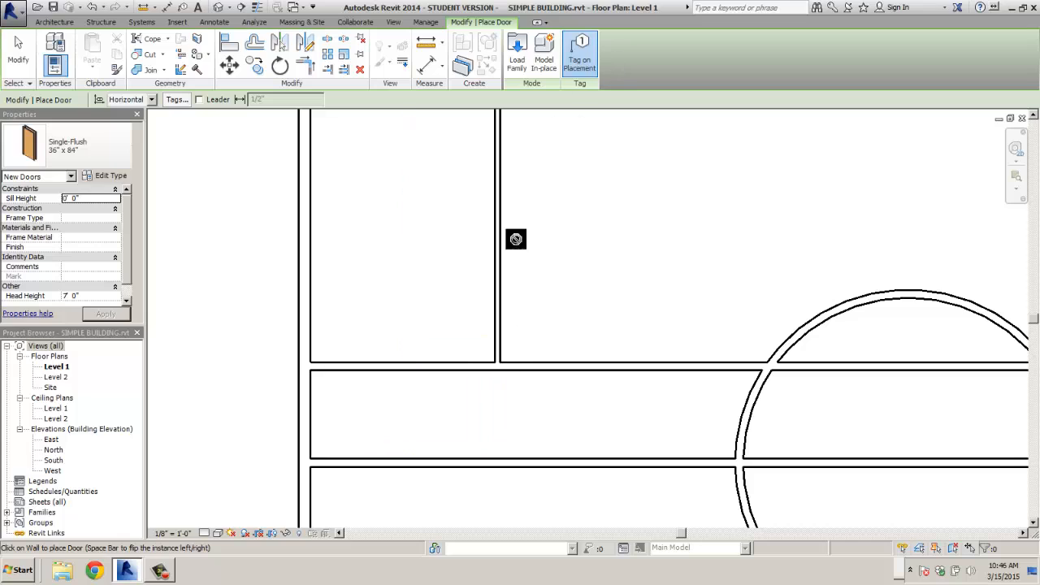
left_click(472, 368)
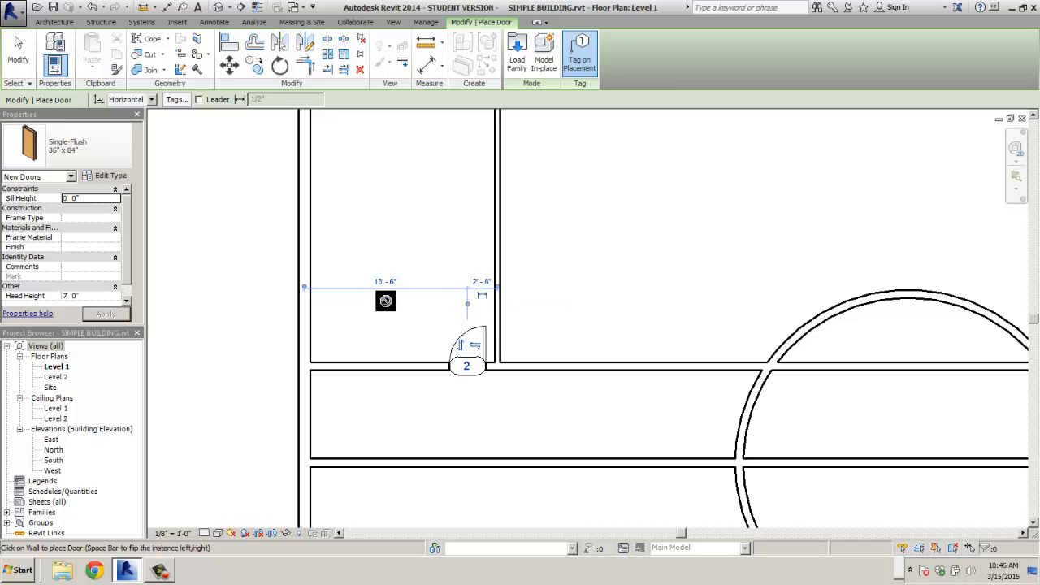
scroll(386, 300, "down", 3)
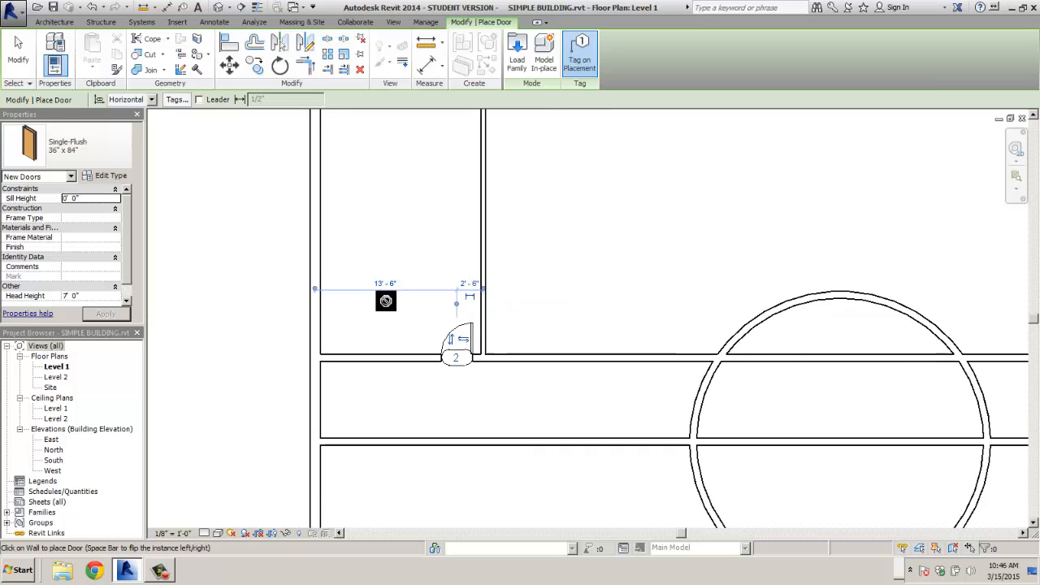
middle_click_drag(426, 266, 428, 273)
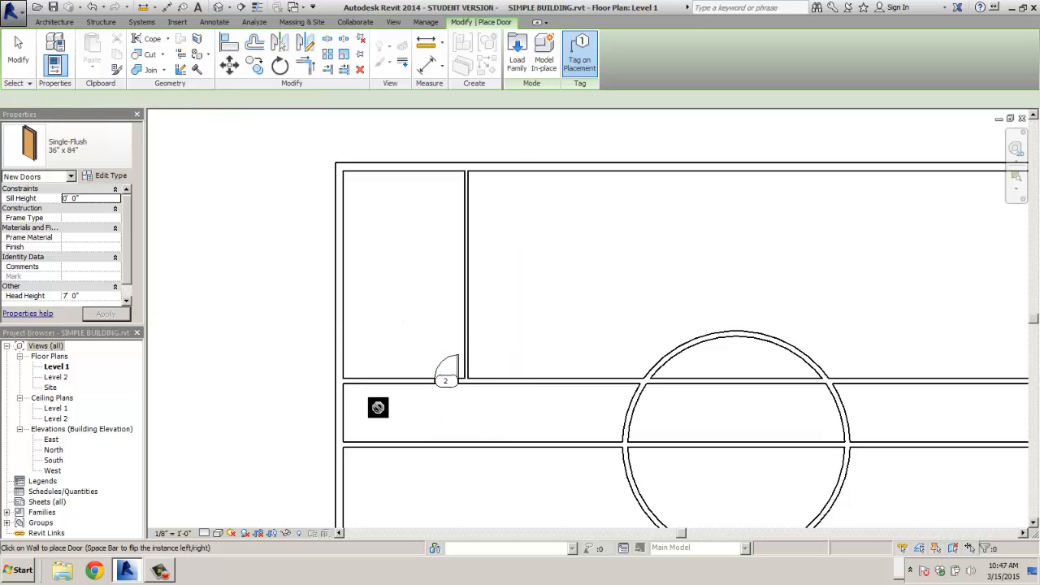
scroll(445, 382, "up", 1)
left_click(440, 368)
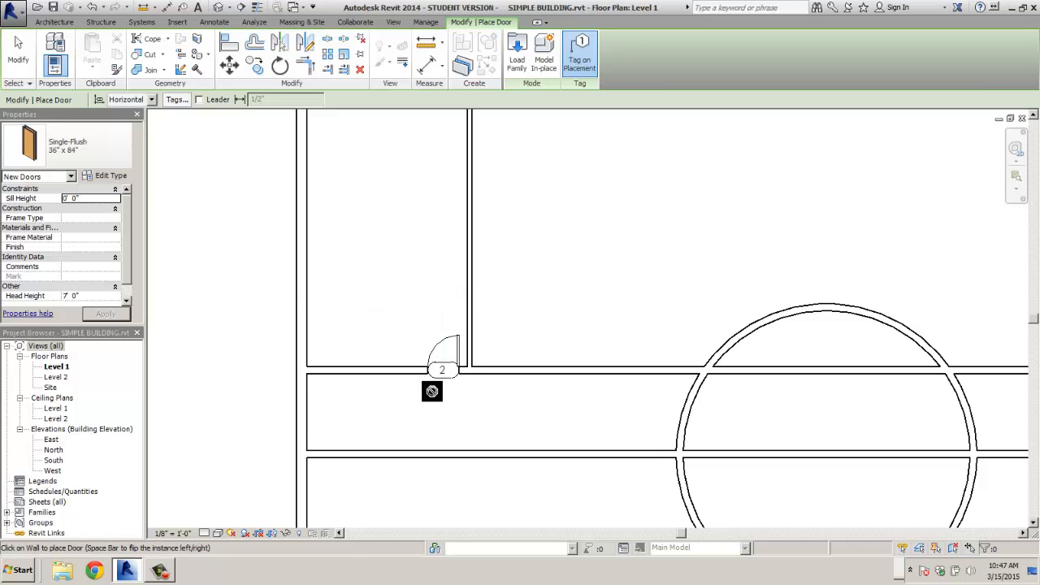
key("Escape")
key("Escape")
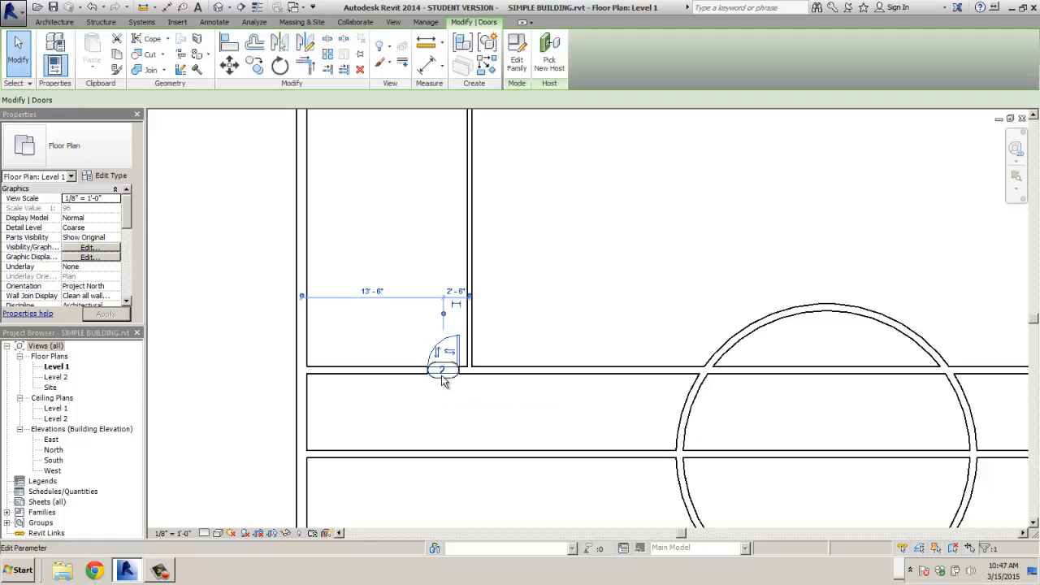
- Set the new door's Mark to 1
left_click(444, 382)
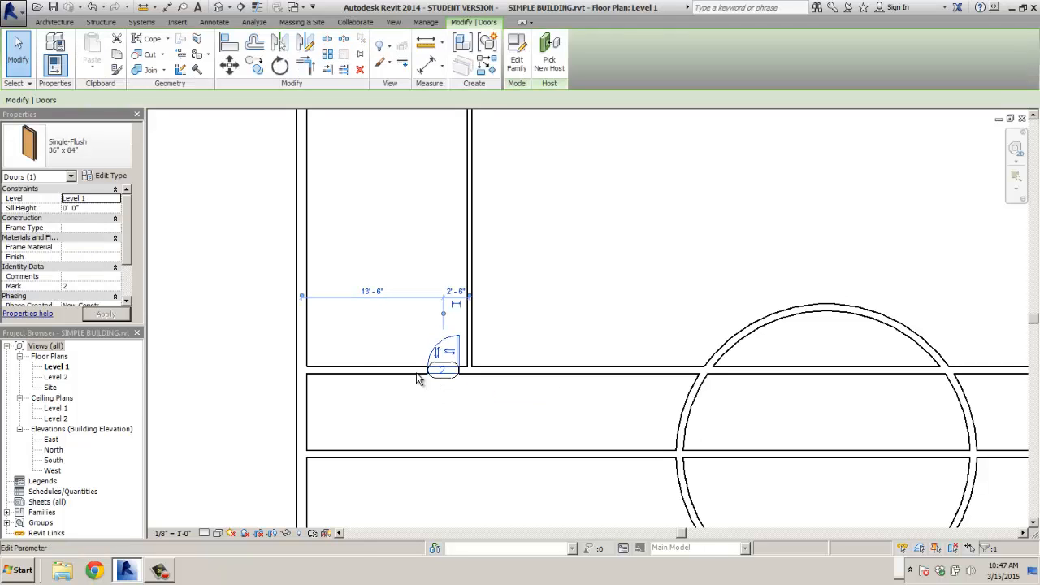
left_click(62, 287)
type("1")
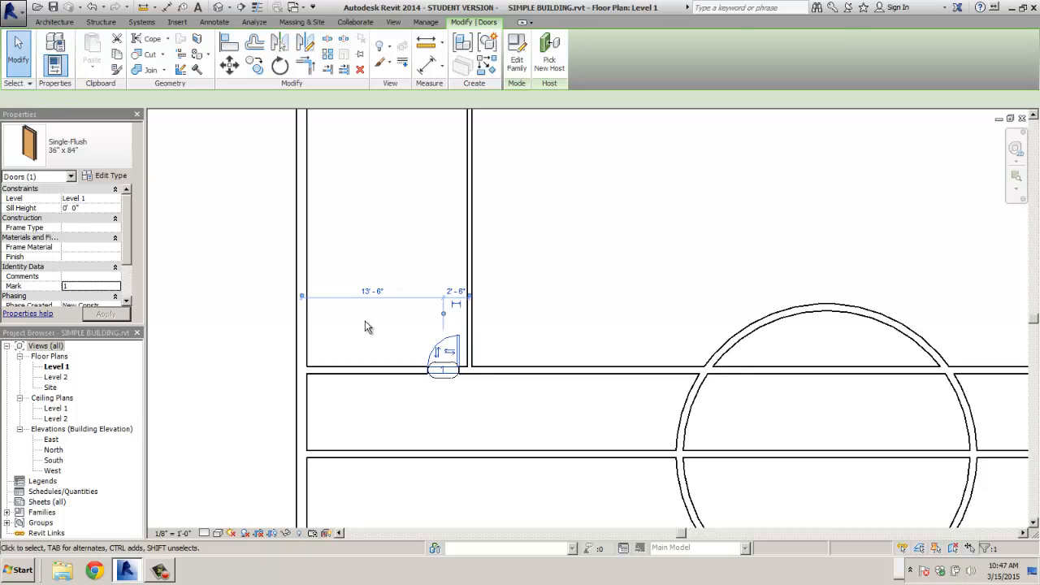
left_click(233, 347)
scroll(219, 345, "down", 1)
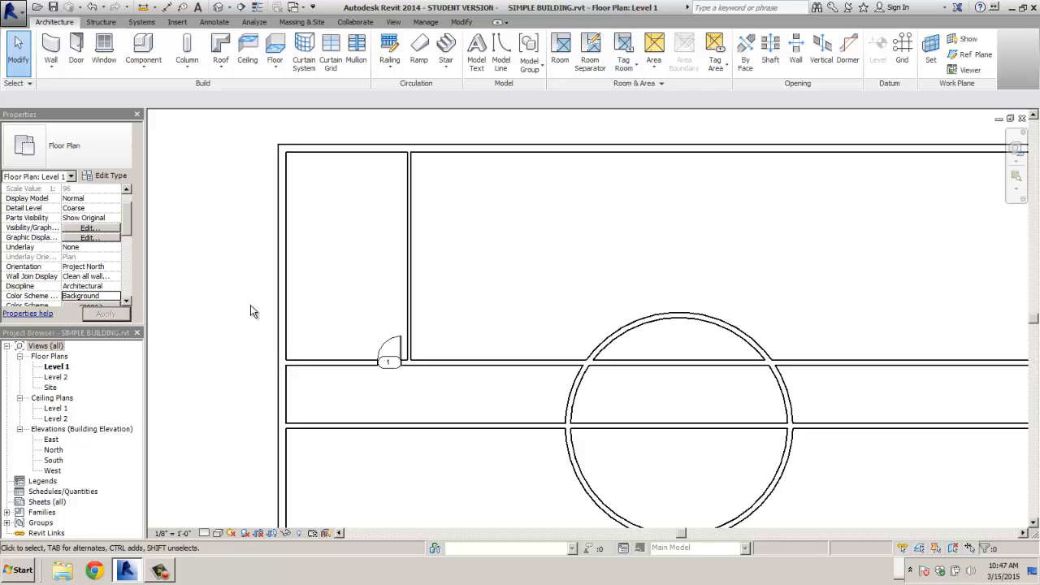
- Zoom to fit, then start Structural Column placement with the W-Wide Flange-Column W10X49 type
key("z")
key("e")
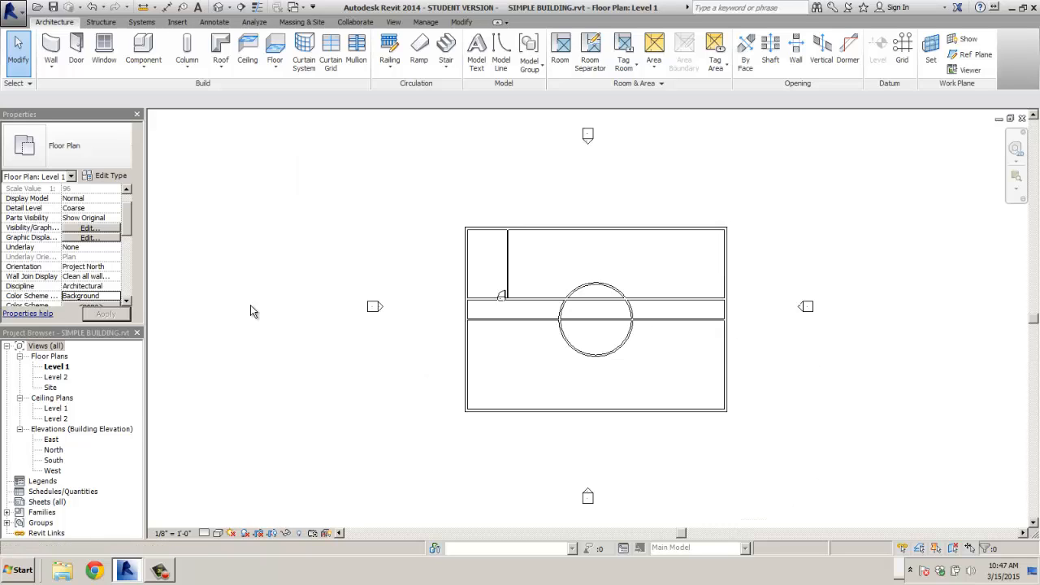
scroll(613, 285, "up", 3)
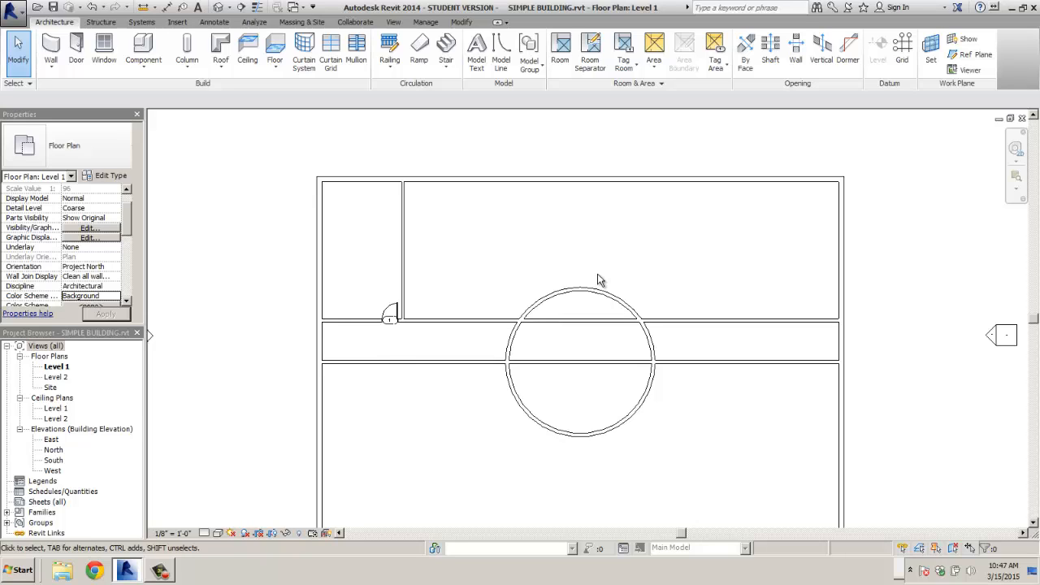
middle_click_drag(569, 285, 620, 197)
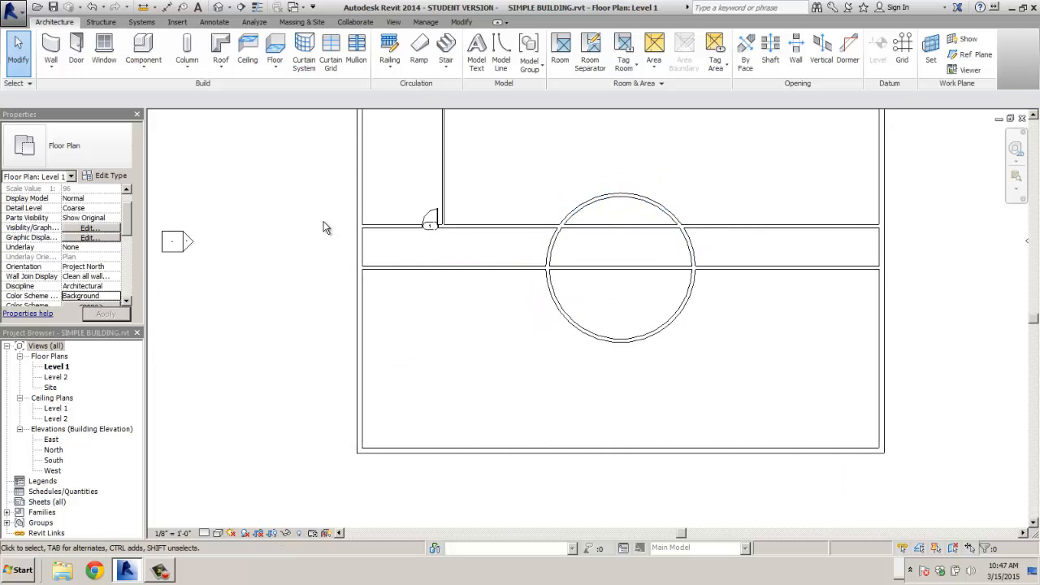
left_click(187, 69)
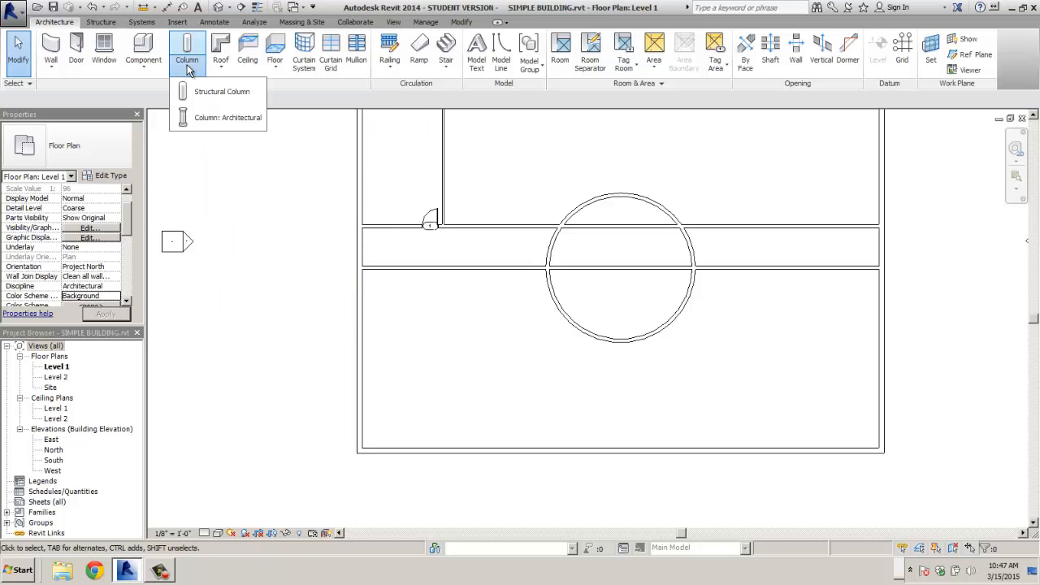
left_click(202, 92)
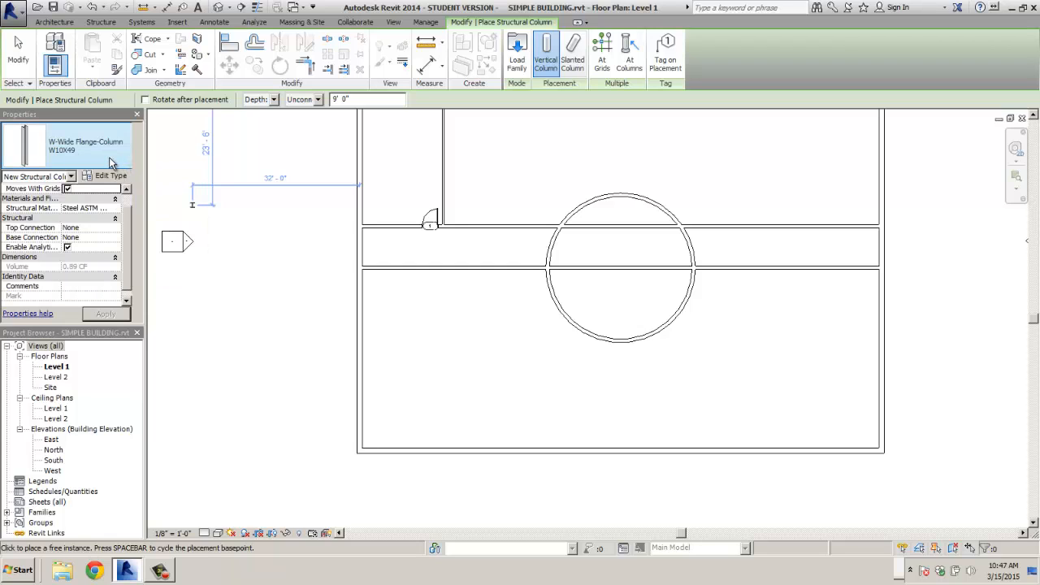
left_click(112, 162)
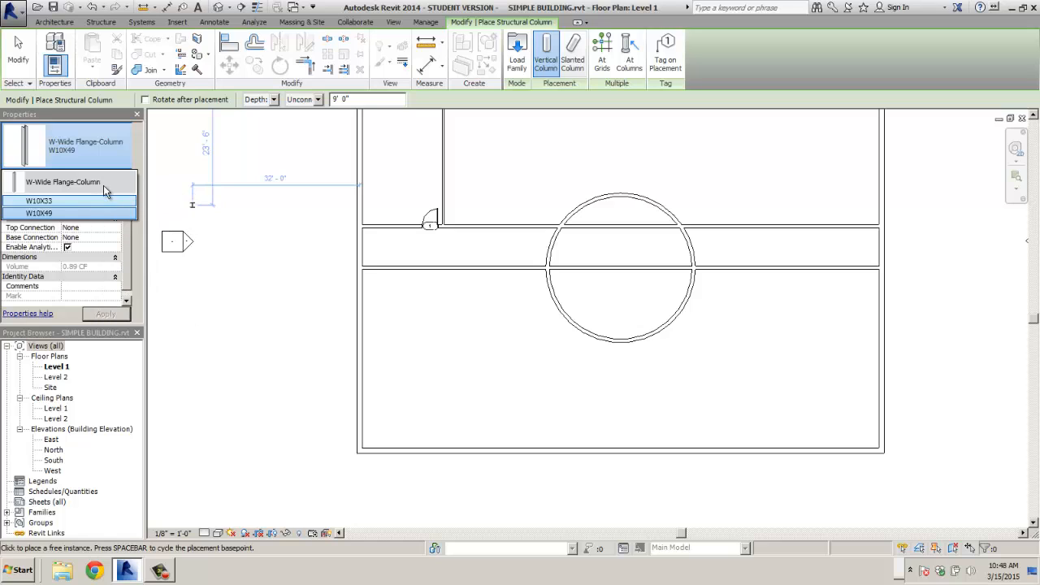
left_click(116, 157)
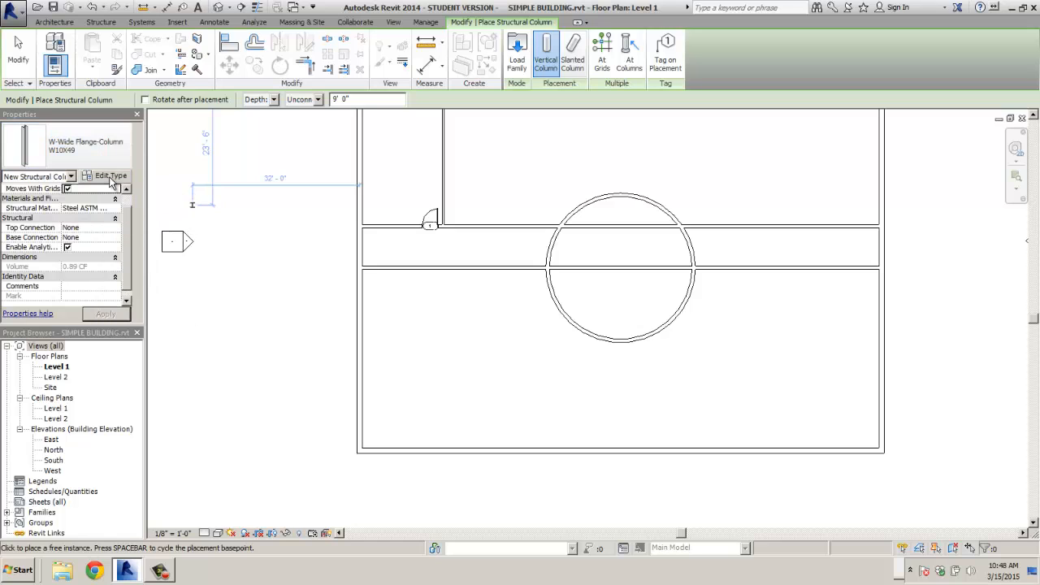
- Load W-Wide Flange-Column.rfa from the Structural Columns > Steel library folder
left_click(515, 58)
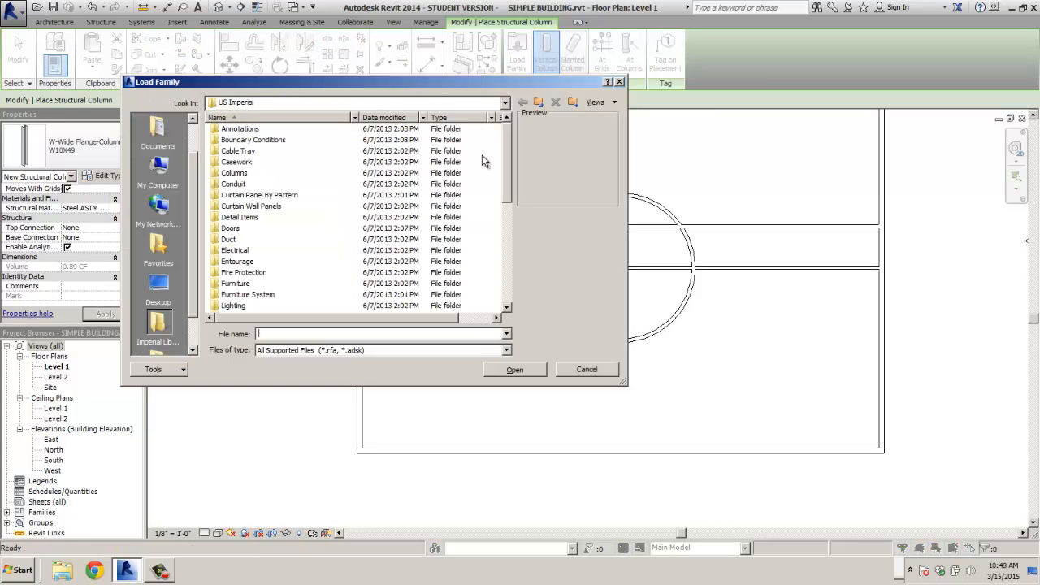
double_click(235, 172)
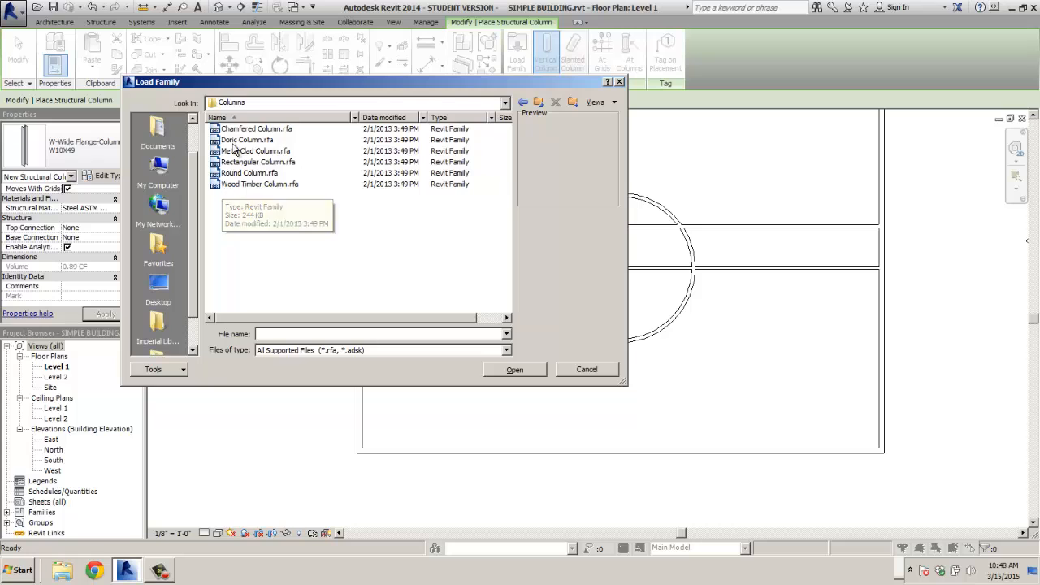
left_click(523, 103)
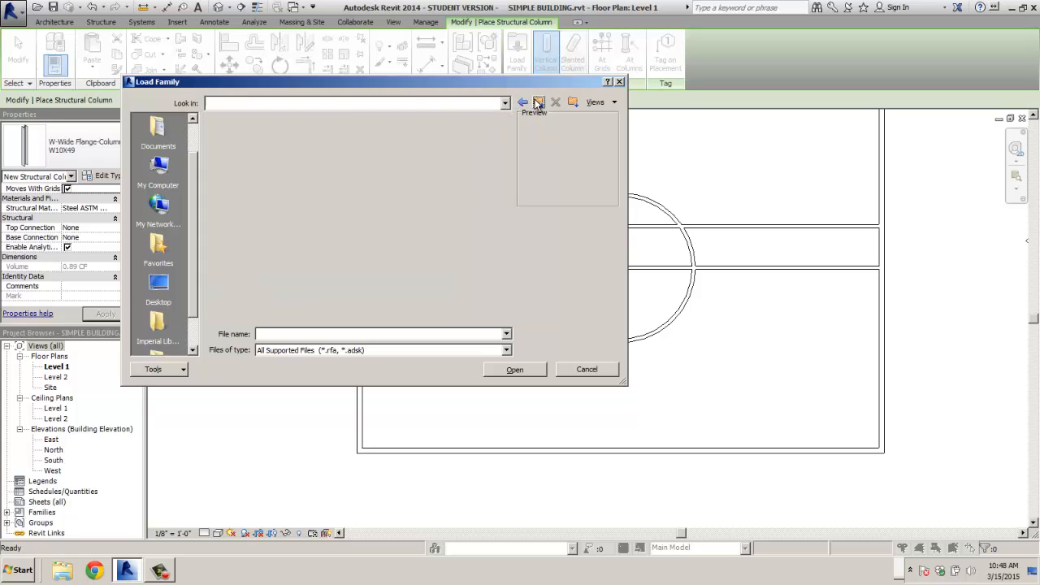
left_click_drag(505, 146, 503, 212)
double_click(272, 273)
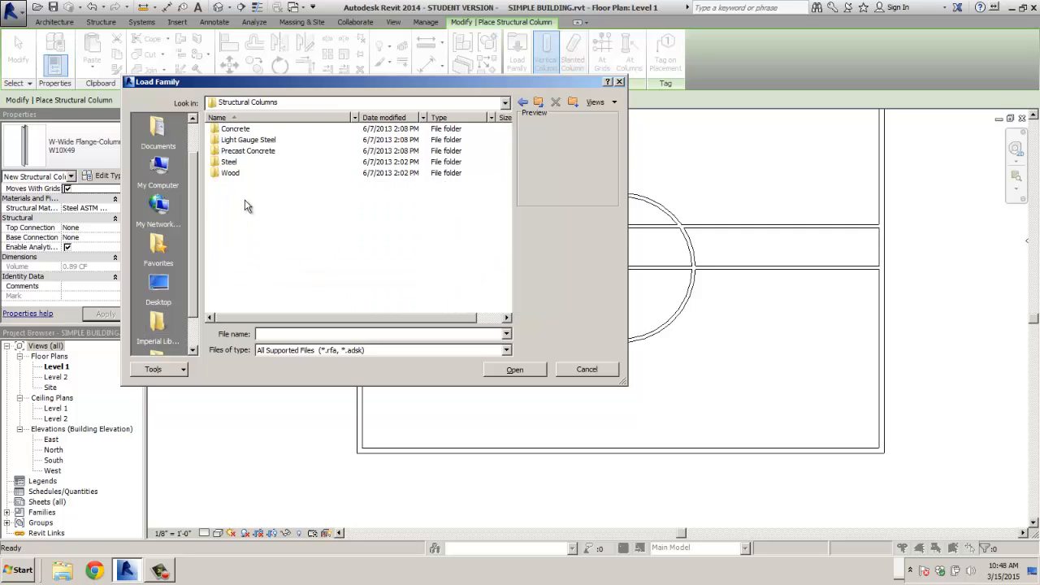
left_click(230, 164)
double_click(232, 166)
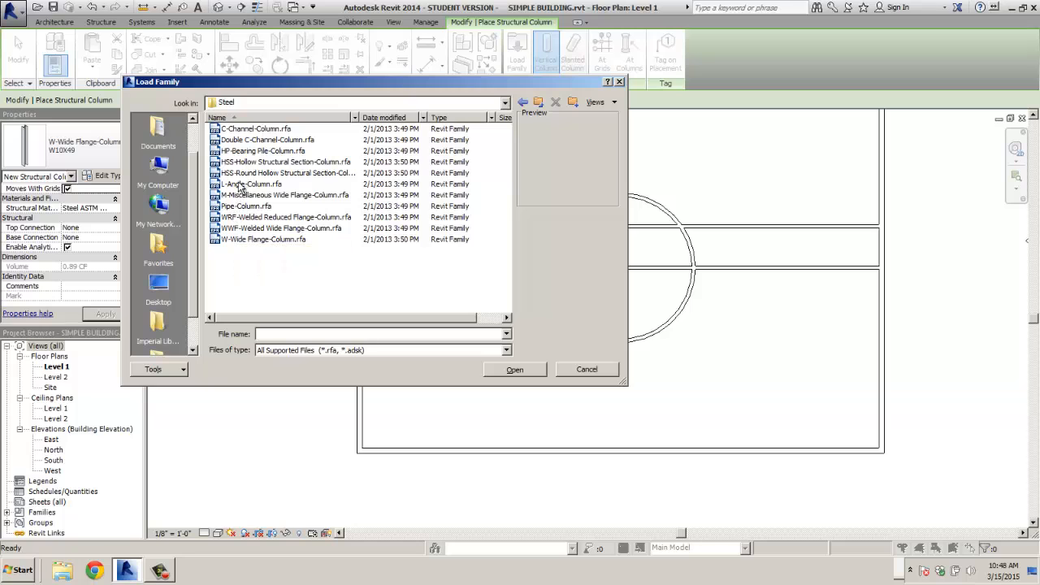
double_click(249, 240)
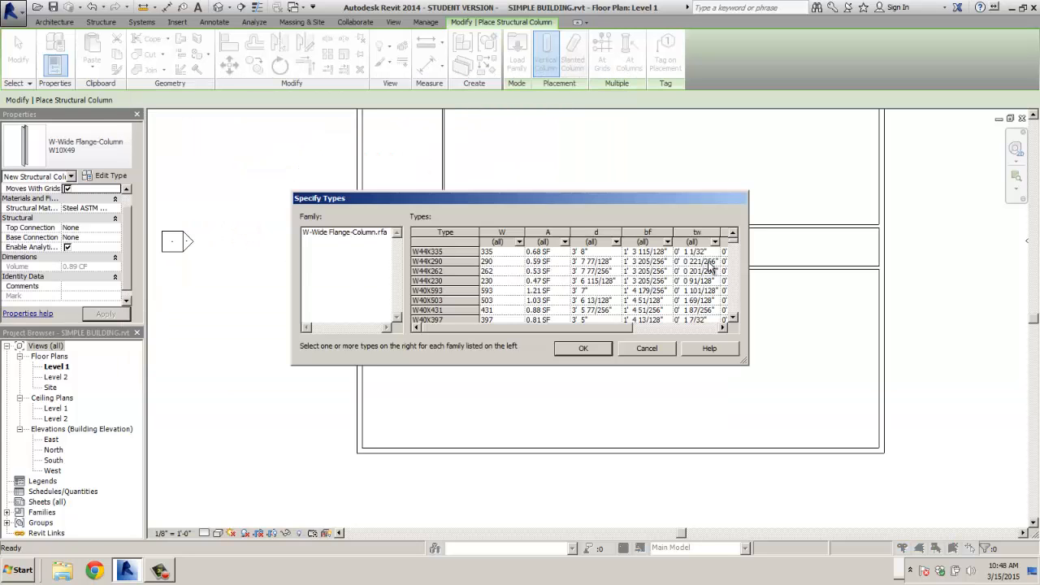
- Accept the column types in the Specify Types dialog
scroll(733, 255, "down", 8)
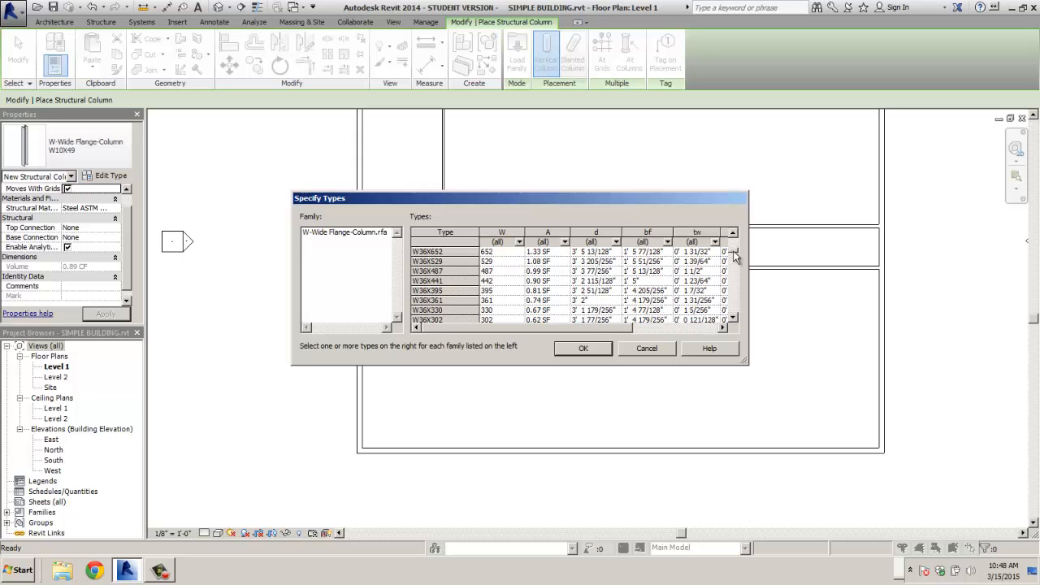
scroll(734, 255, "down", 5)
scroll(734, 255, "down", 6)
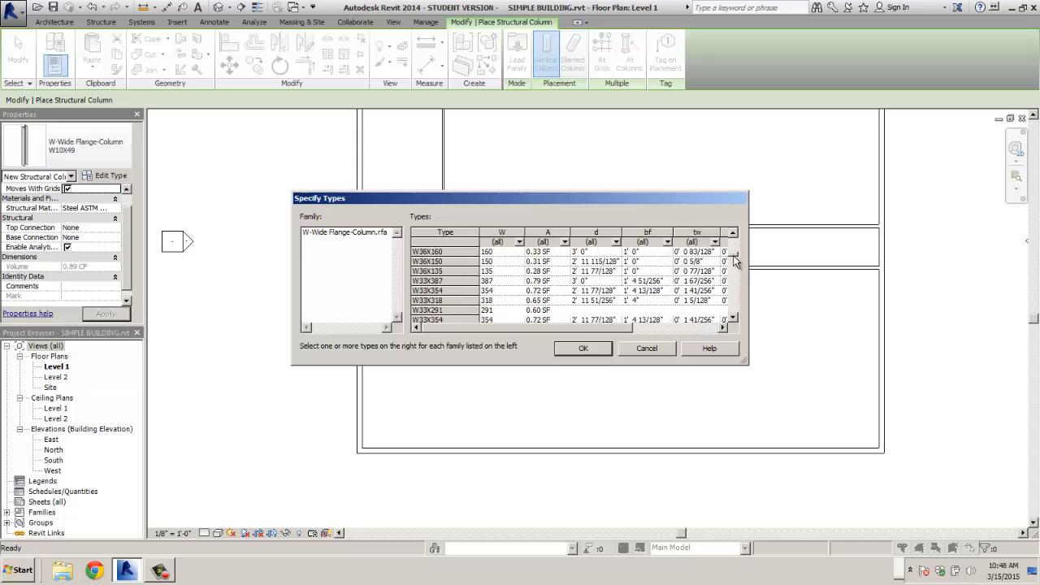
left_click_drag(733, 259, 735, 303)
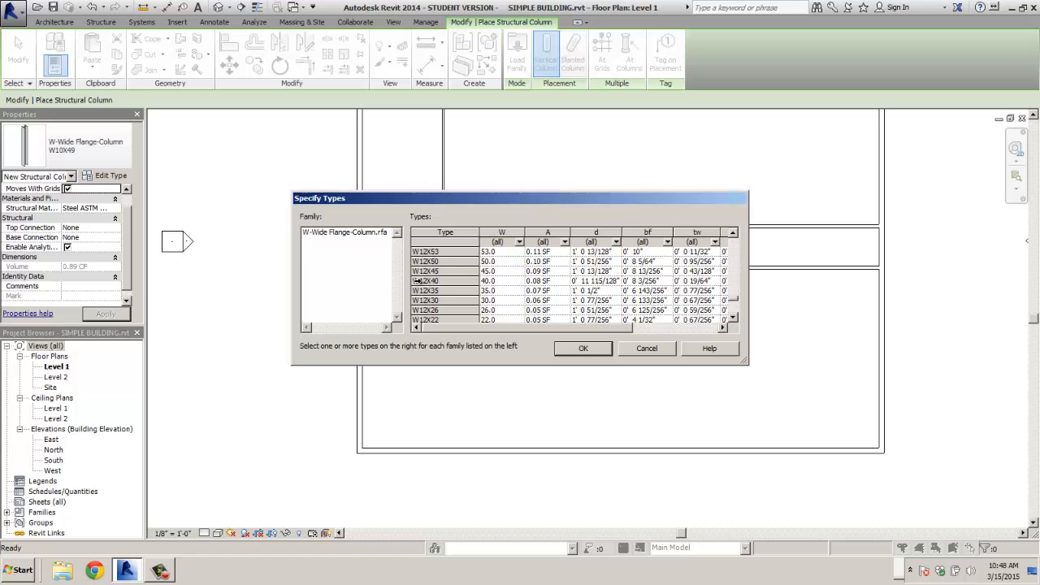
mouse_move(732, 301)
left_mouse_down()
mouse_move(732, 290)
mouse_move(733, 307)
left_mouse_up()
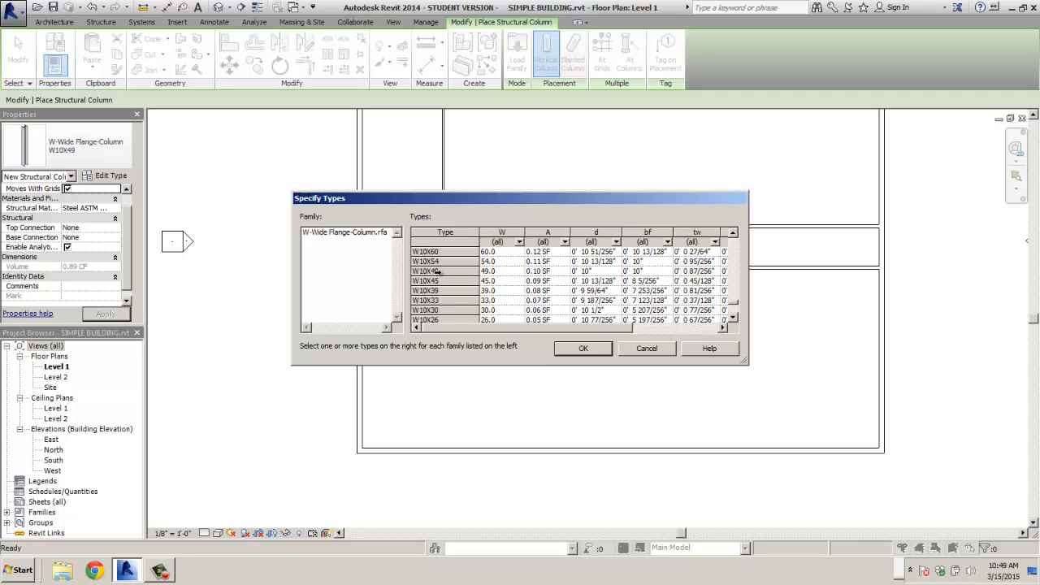
left_click(598, 349)
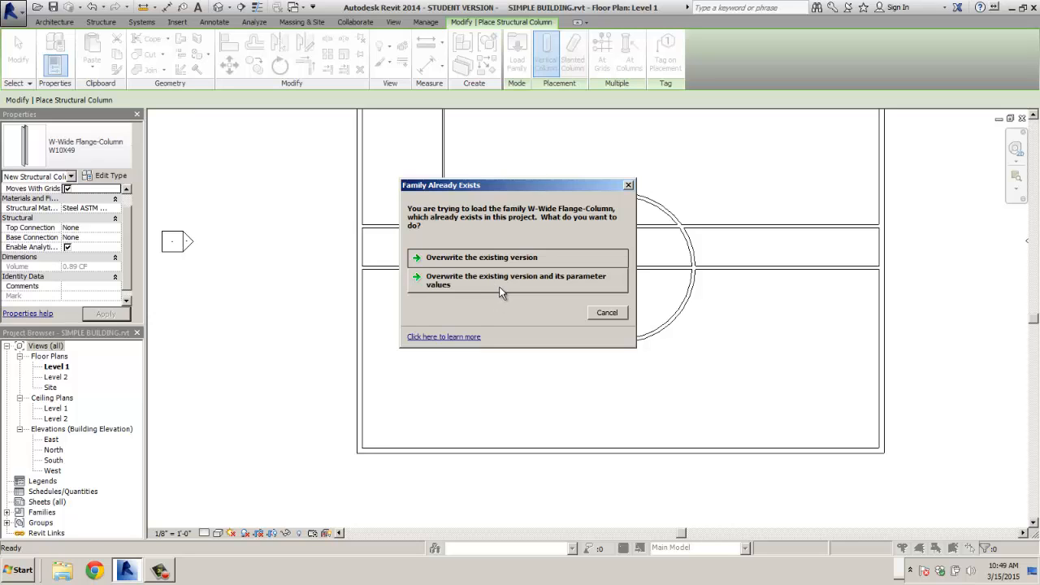
- Cancel the family overwrite and place a W10X49 column below the south wall, dismissing the visibility warning
left_click(613, 315)
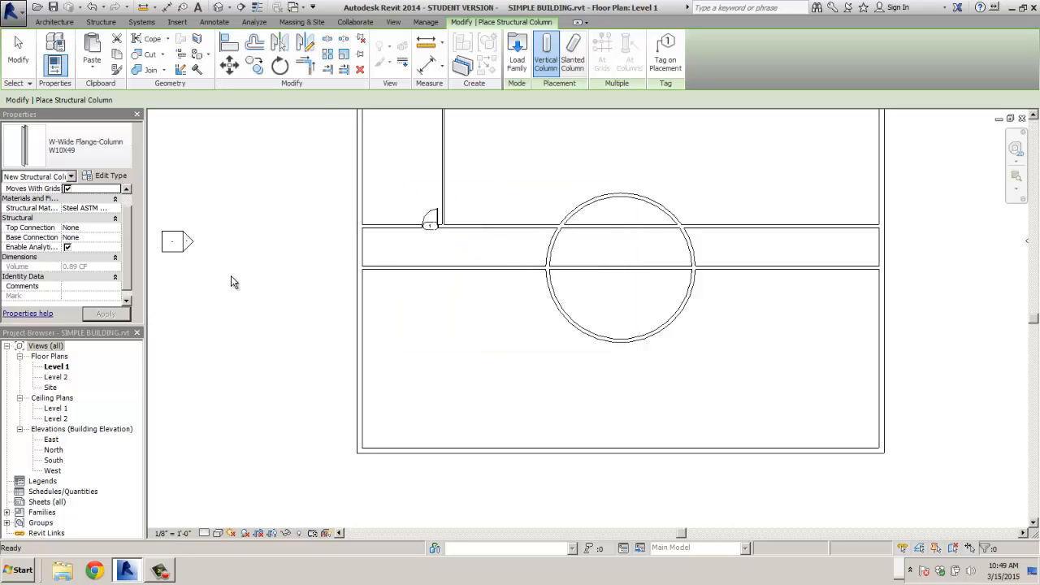
left_click(73, 146)
left_click(49, 213)
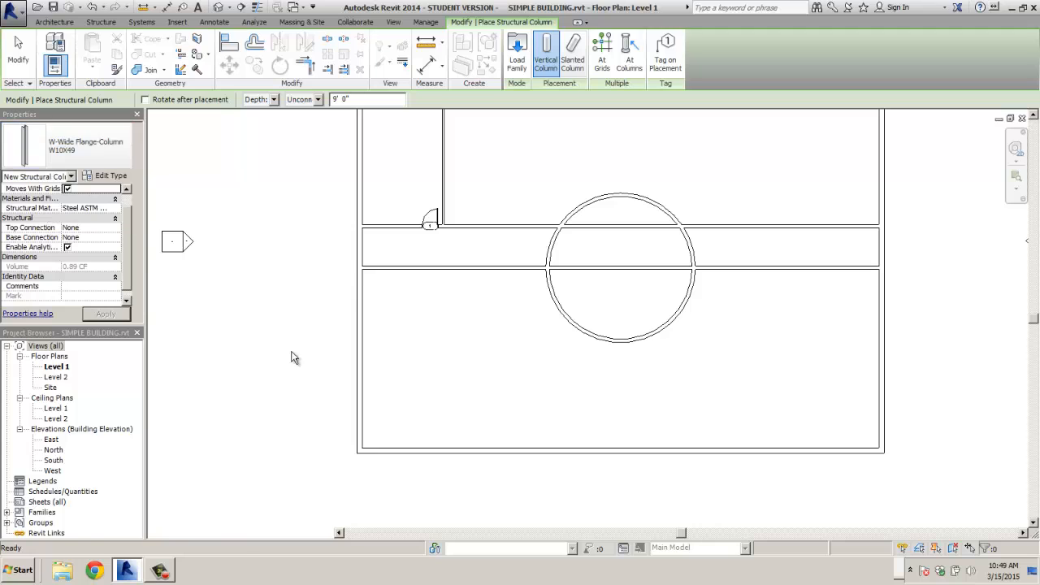
left_click(413, 506)
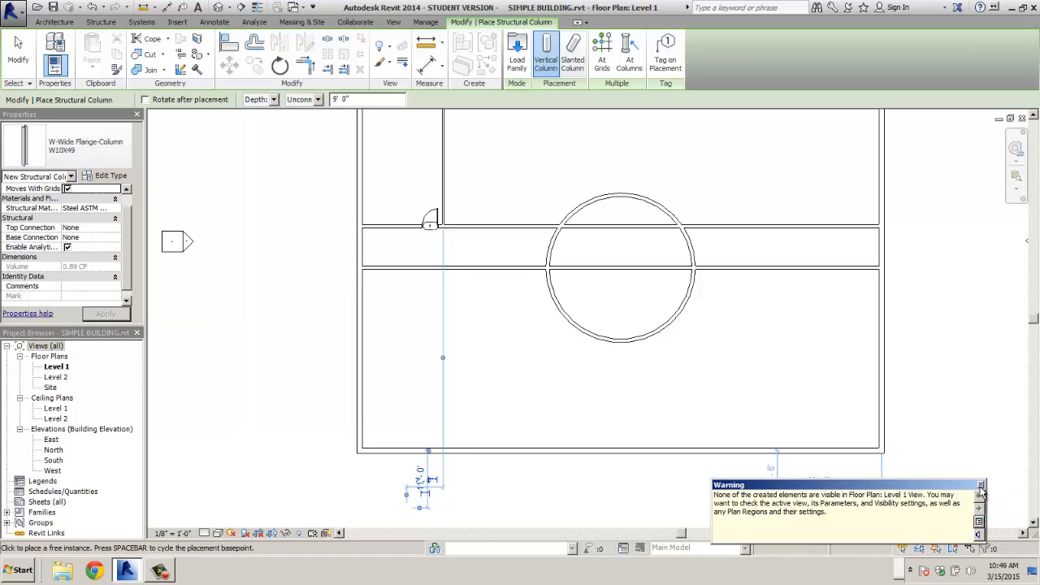
left_click(981, 485)
scroll(459, 500, "up", 2)
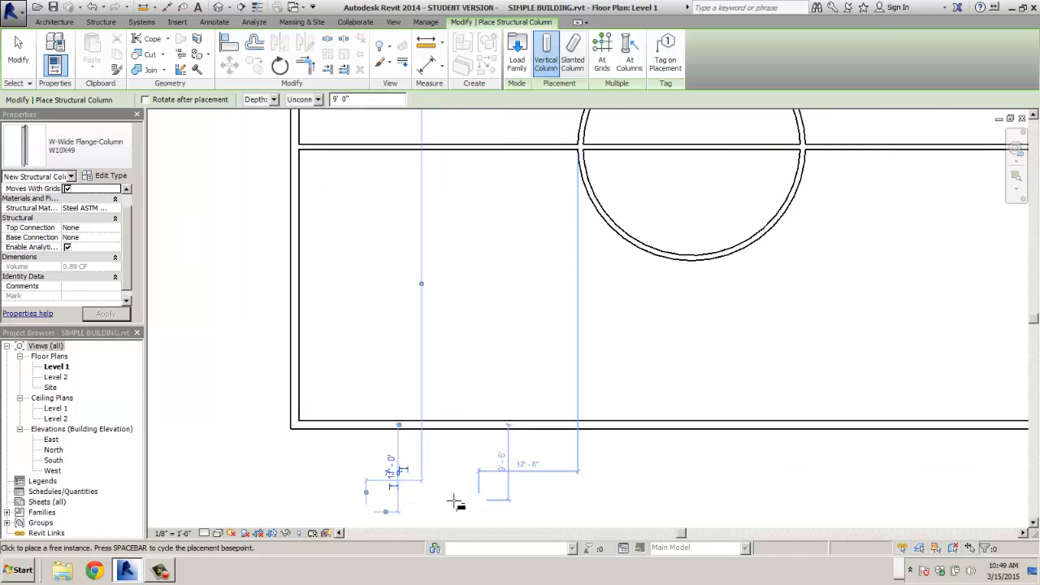
middle_click_drag(456, 502, 506, 425)
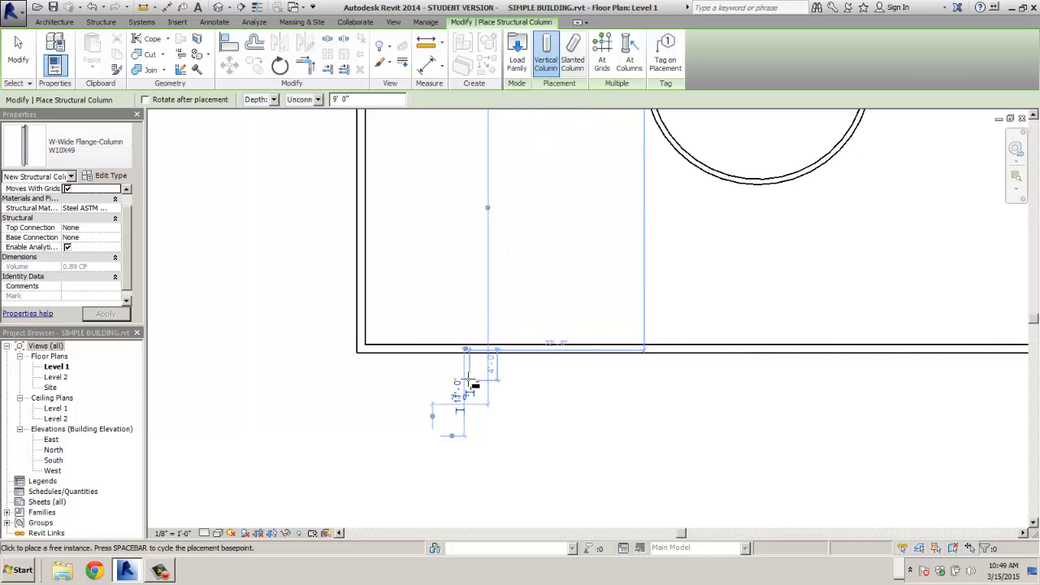
left_click(540, 58)
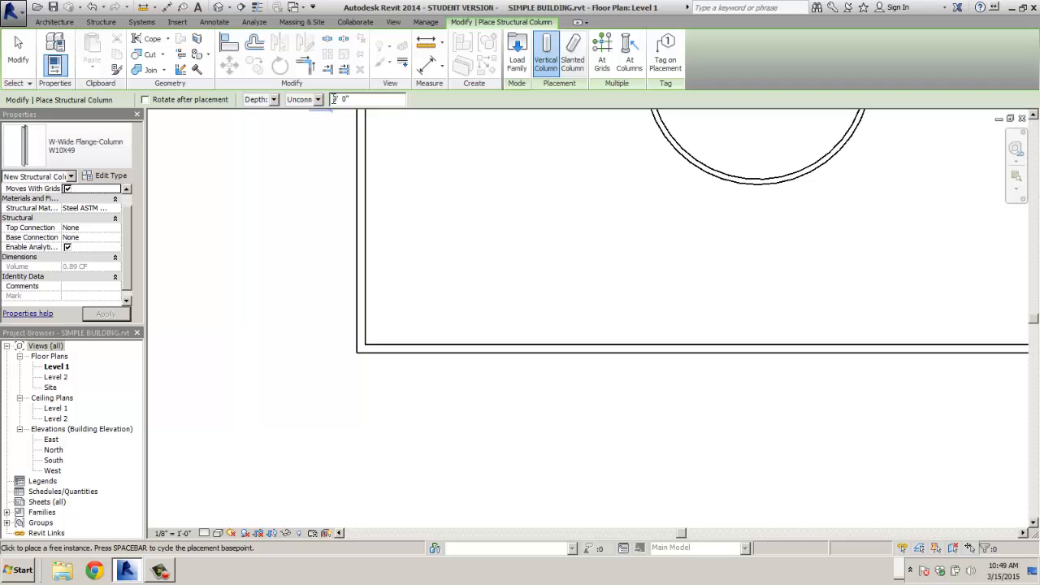
- Set the W10X49 column to Height up to Level 2 and place it below the south wall
left_click(318, 99)
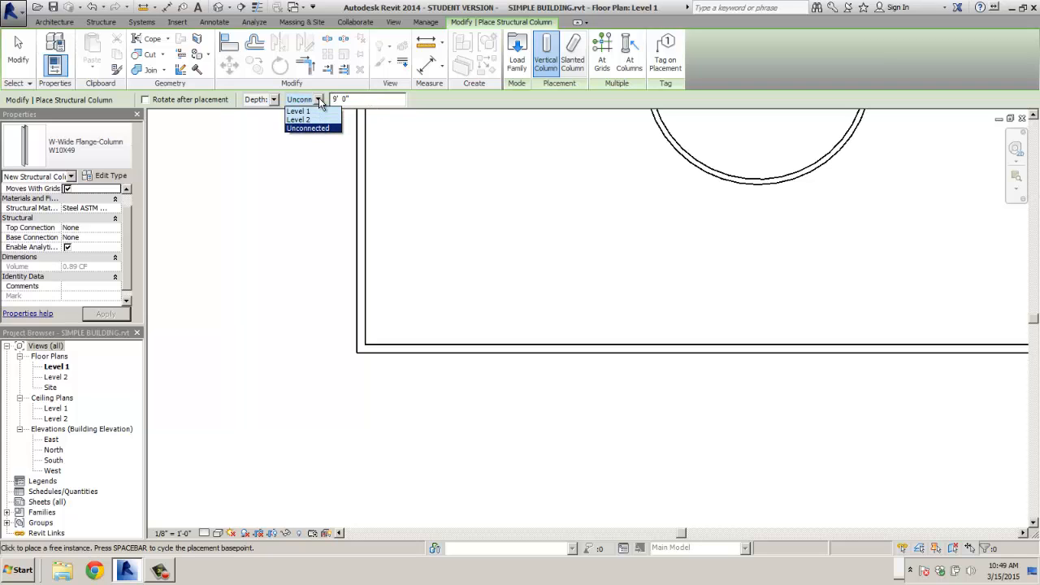
left_click(315, 120)
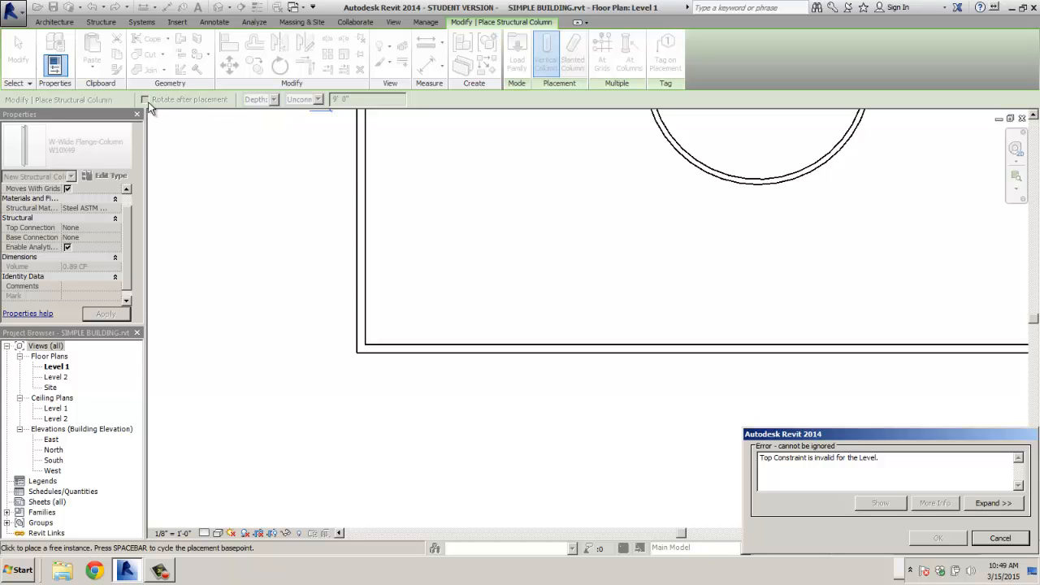
left_click(272, 100)
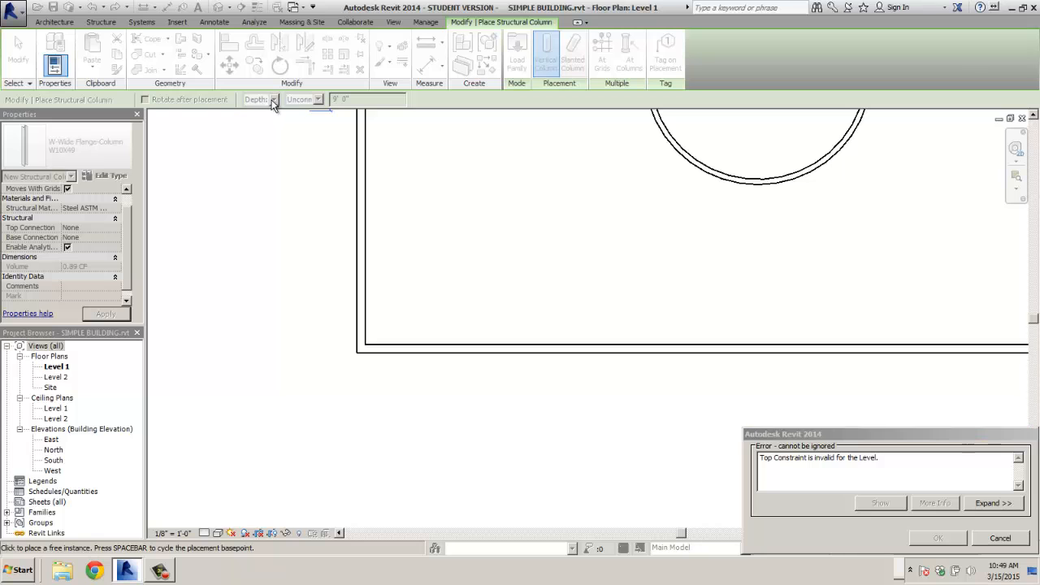
left_click(983, 540)
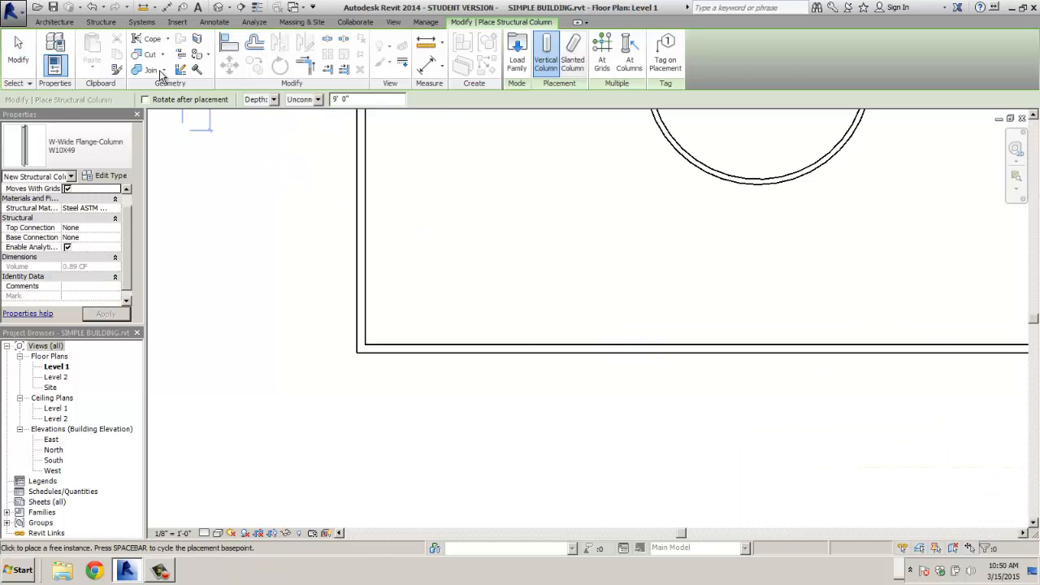
left_click(273, 100)
left_click(256, 119)
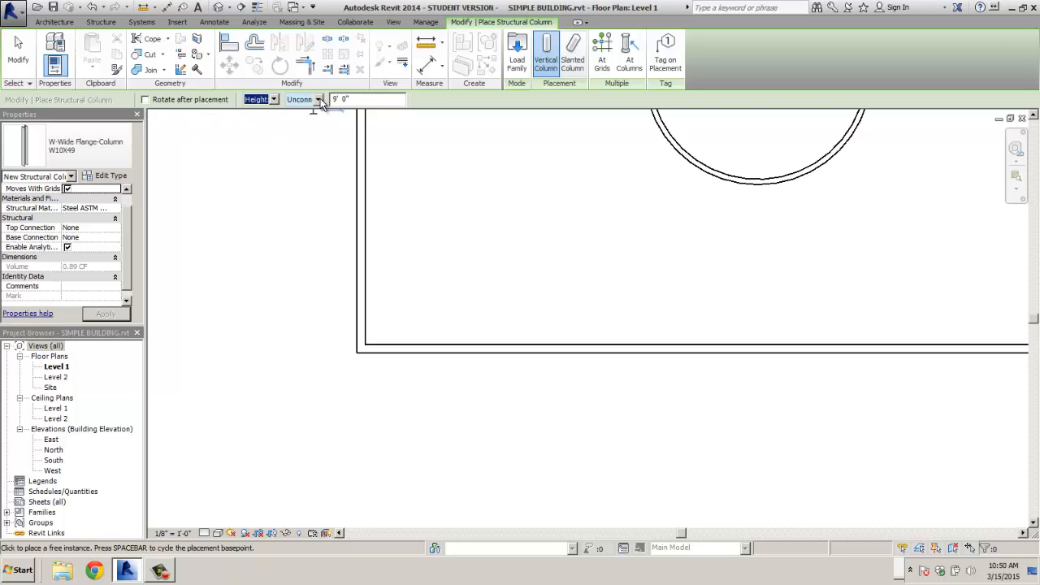
left_click(318, 100)
left_click(320, 120)
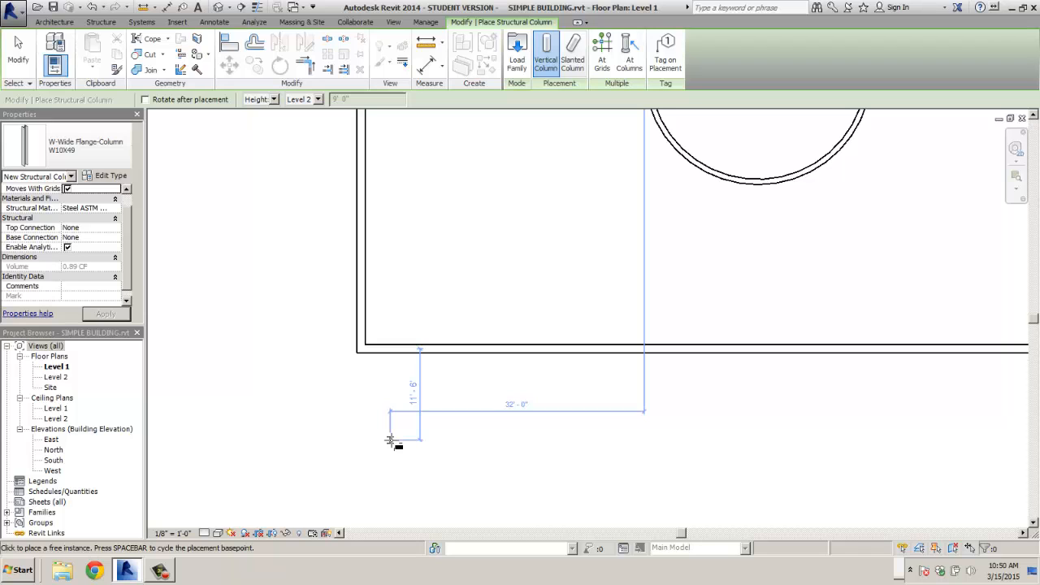
left_click(397, 431)
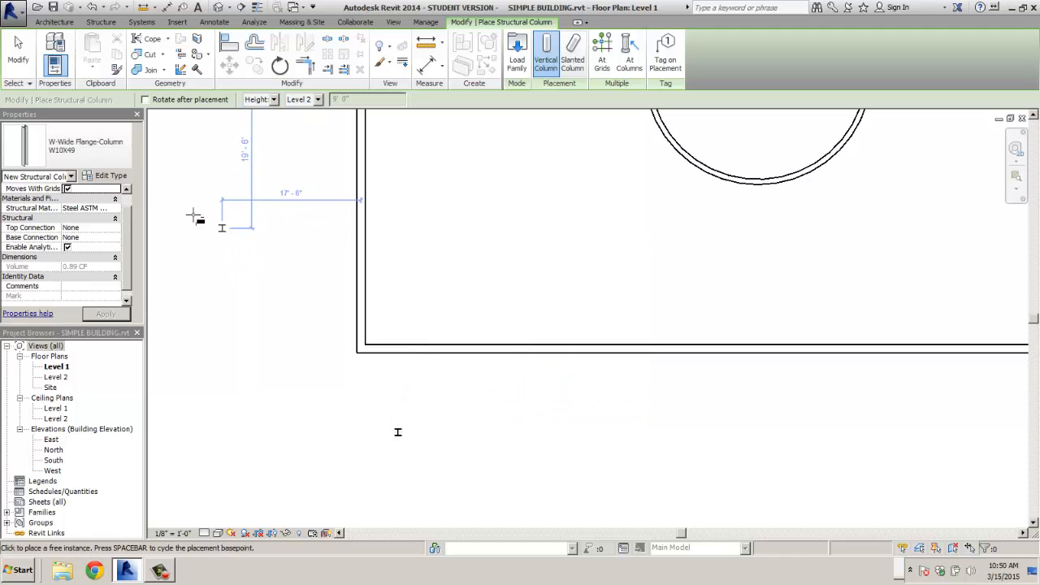
key("Escape")
key("Escape")
scroll(409, 447, "up", 4)
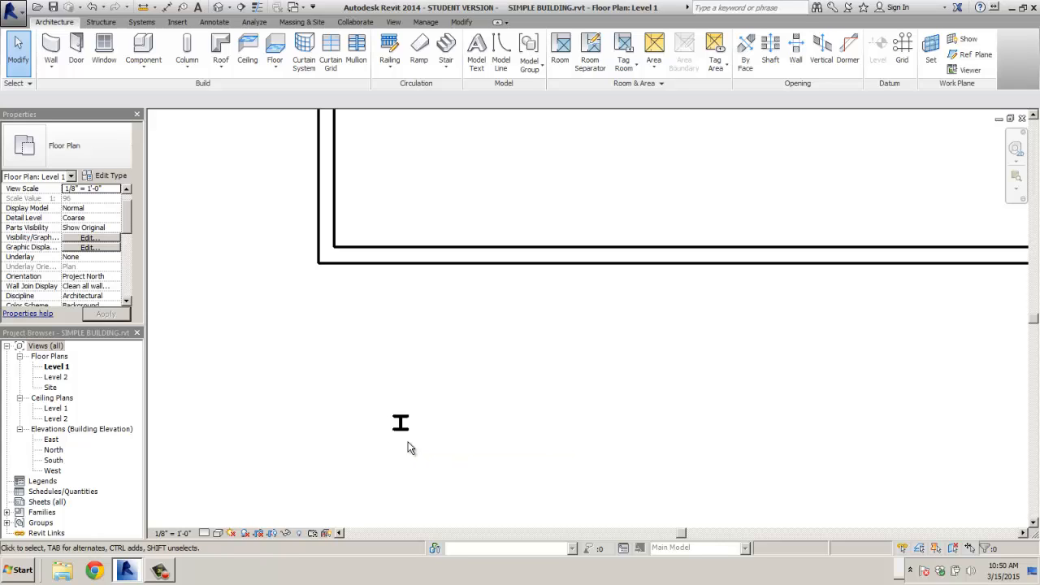
- Place a 24" x 24" architectural column snapped onto the steel column's midpoint
left_click(185, 65)
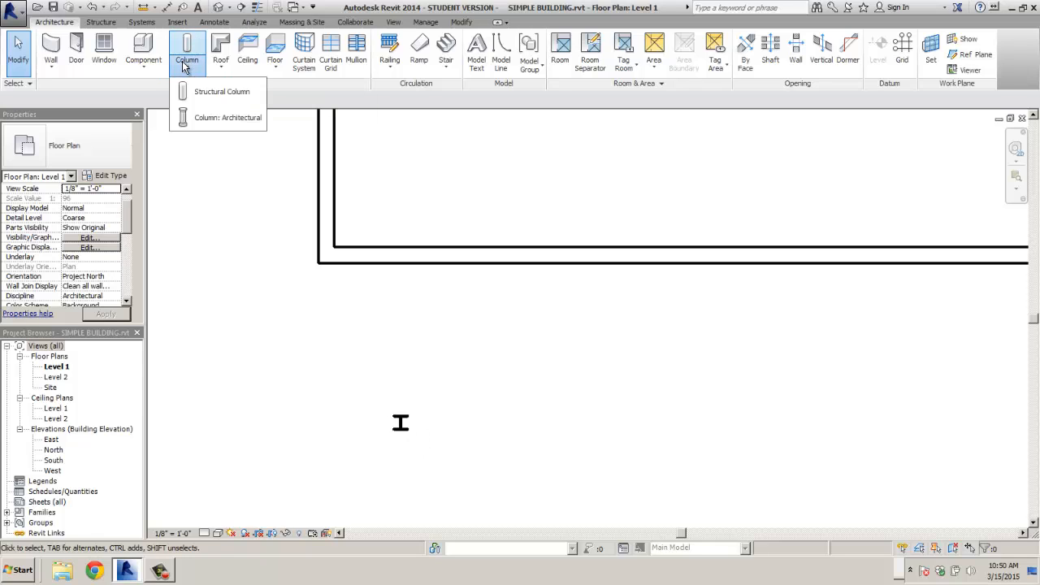
left_click(198, 120)
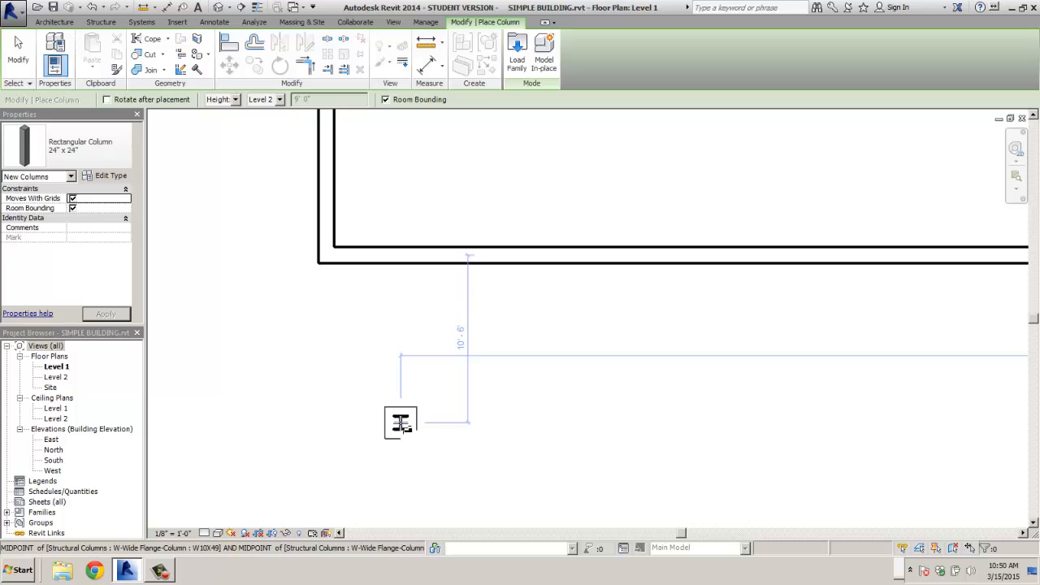
left_click(401, 422)
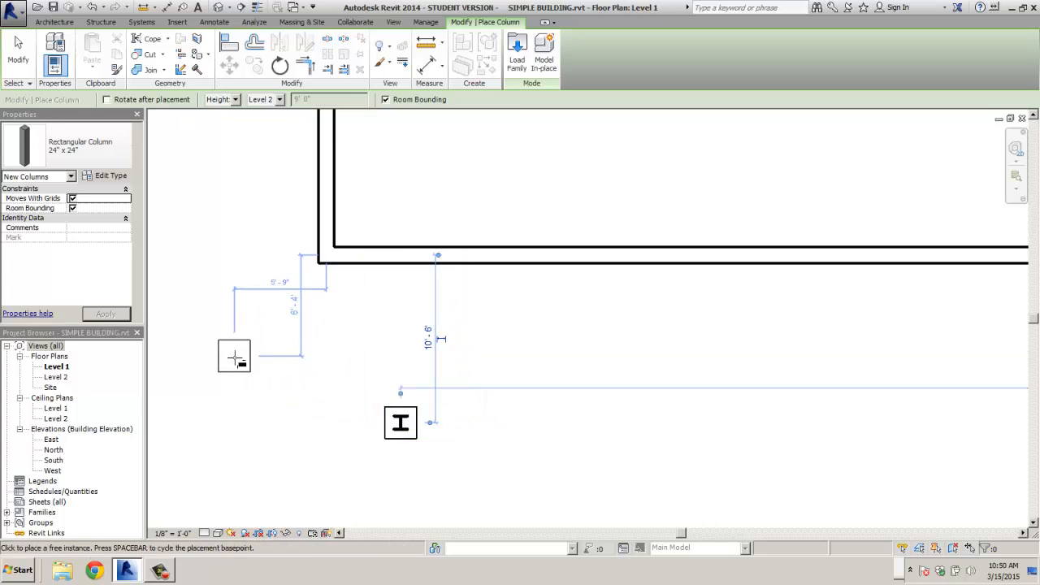
key("Escape")
key("Escape")
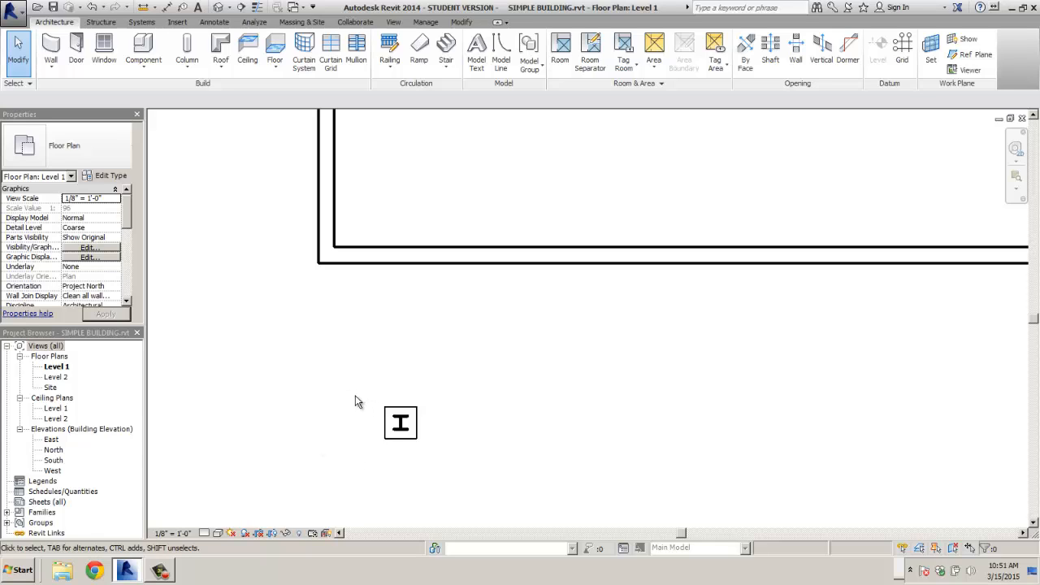
- Window-select both columns and save them as the selection set 'COLUMN SET'
left_click_drag(356, 394, 490, 476)
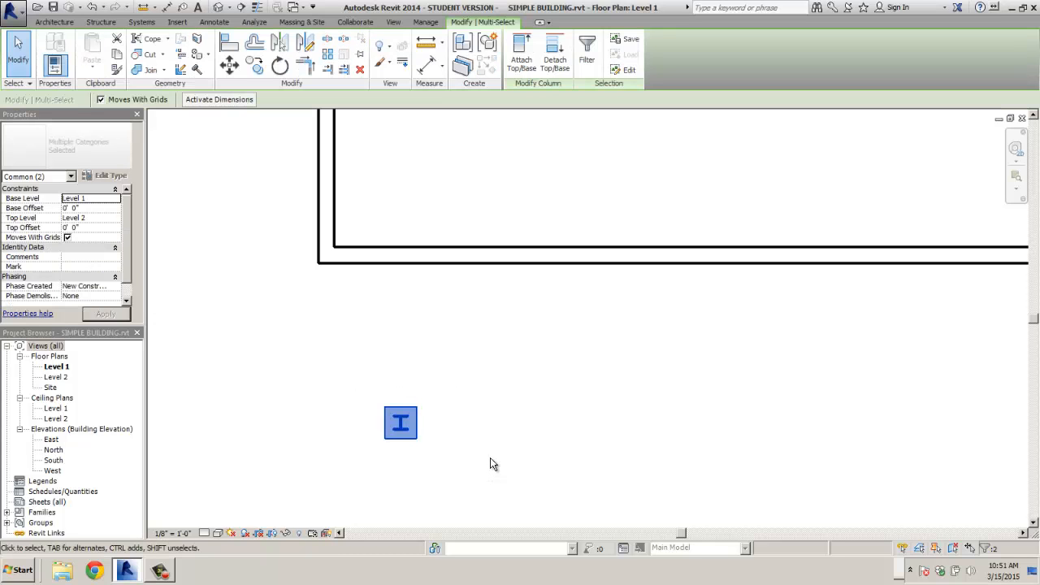
left_click(631, 41)
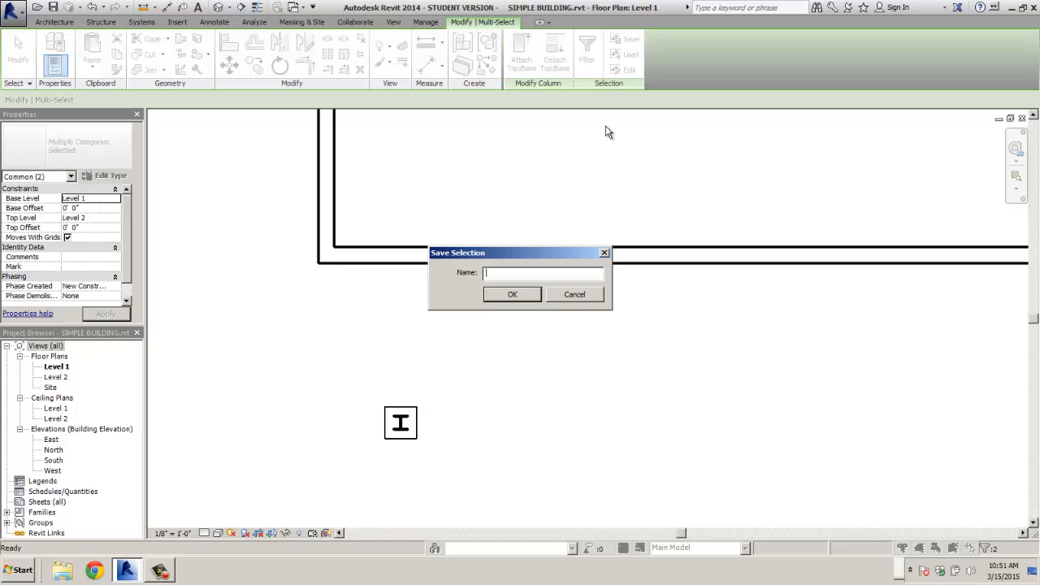
type("COLUMN SET")
key("Return")
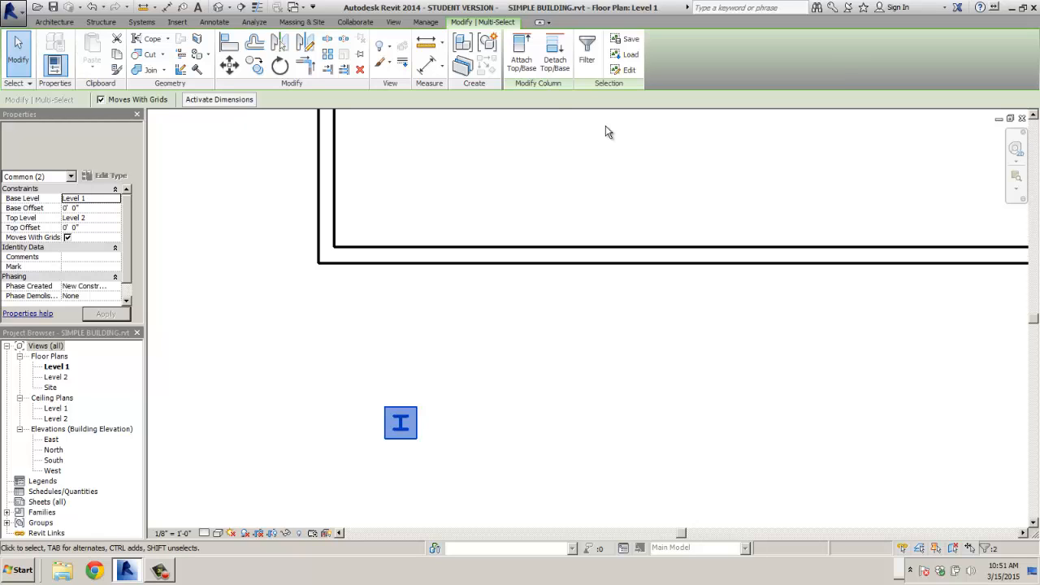
- Reload the saved COLUMN SET selection
left_click(631, 56)
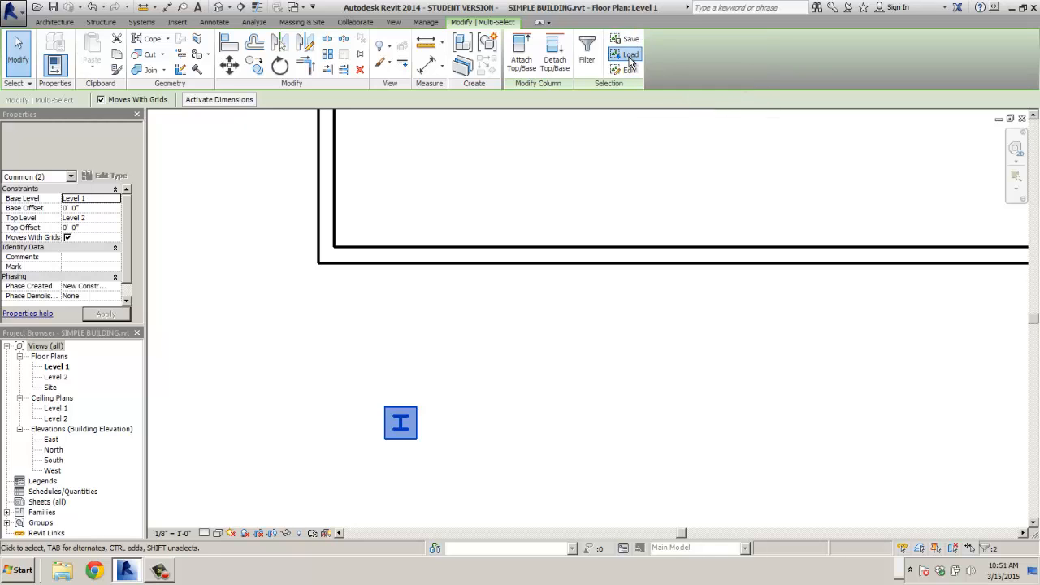
left_click(467, 201)
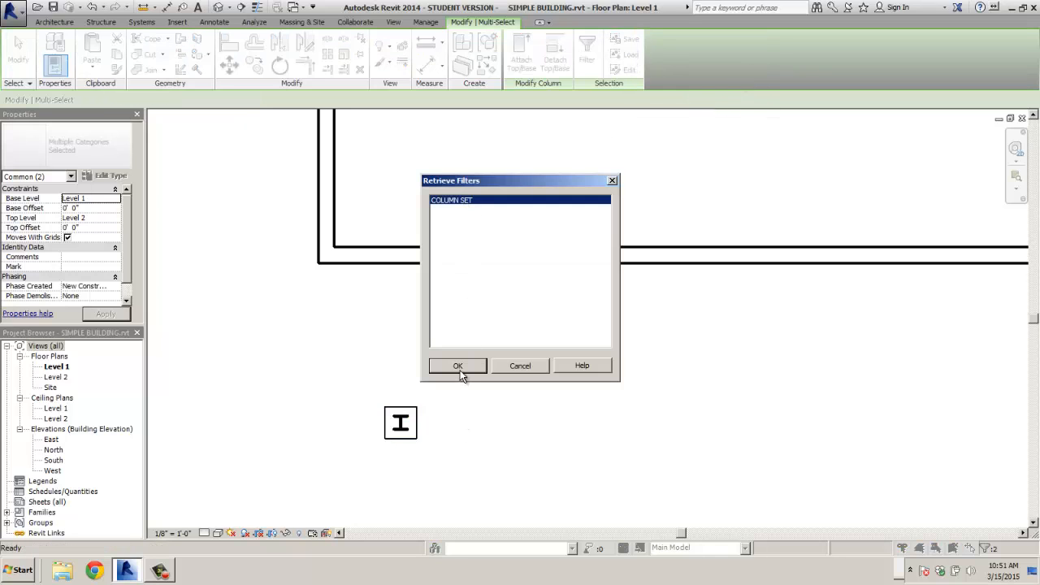
left_click(458, 366)
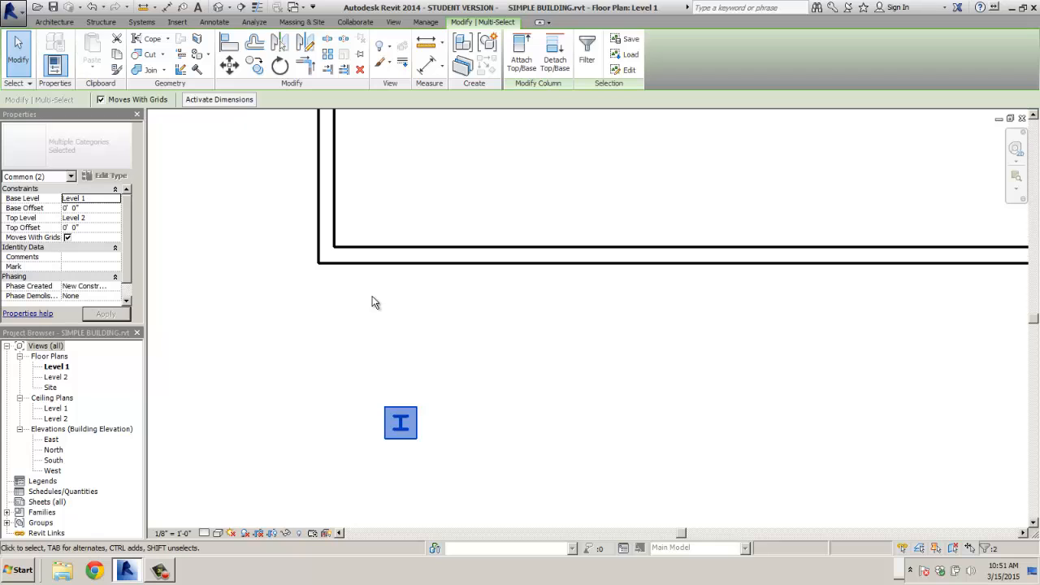
- Check in Filter that the selection holds one Columns and one Structural Columns element
left_click(588, 62)
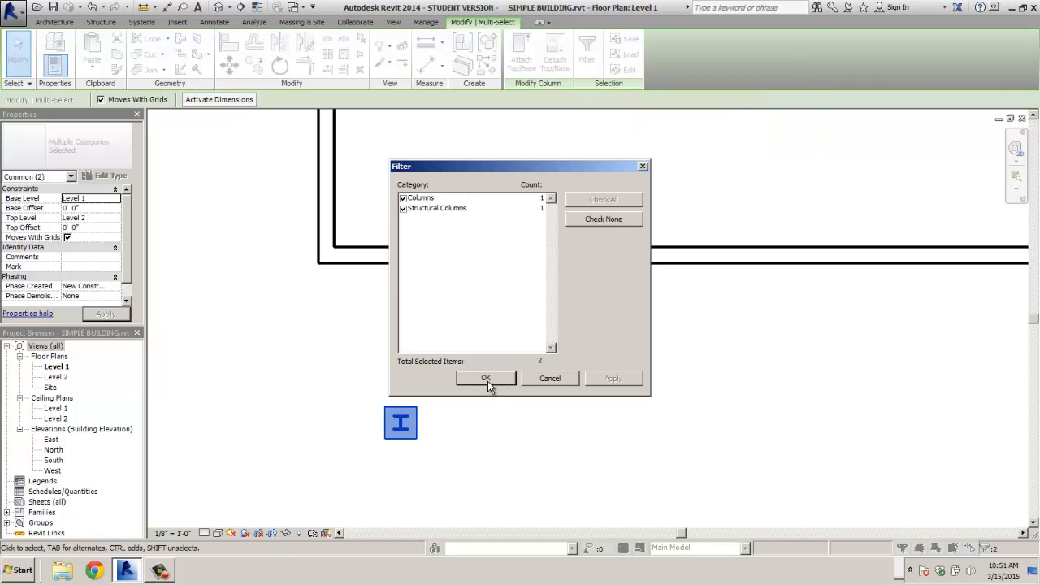
left_click(432, 200)
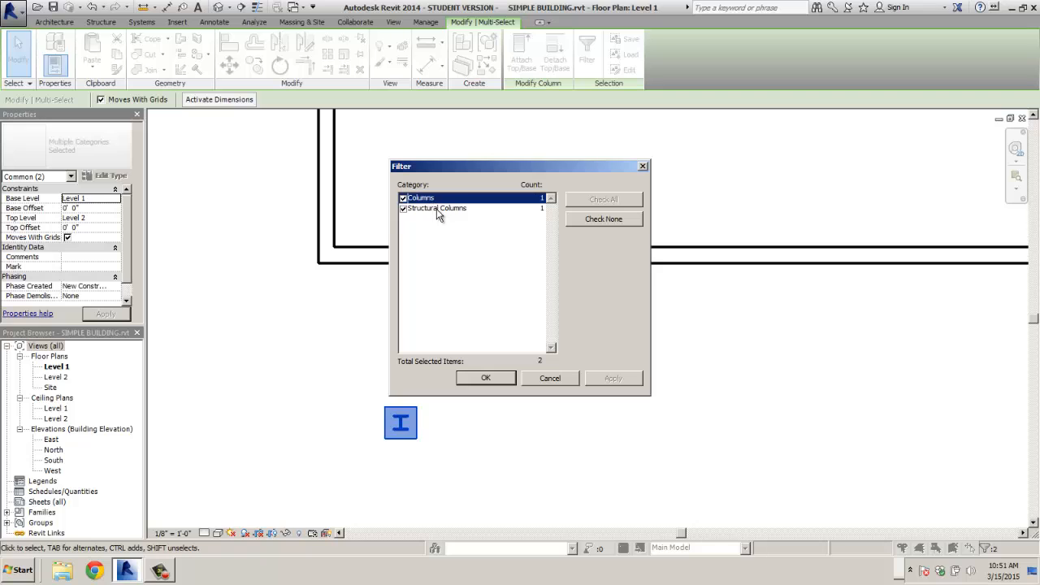
left_click(443, 209)
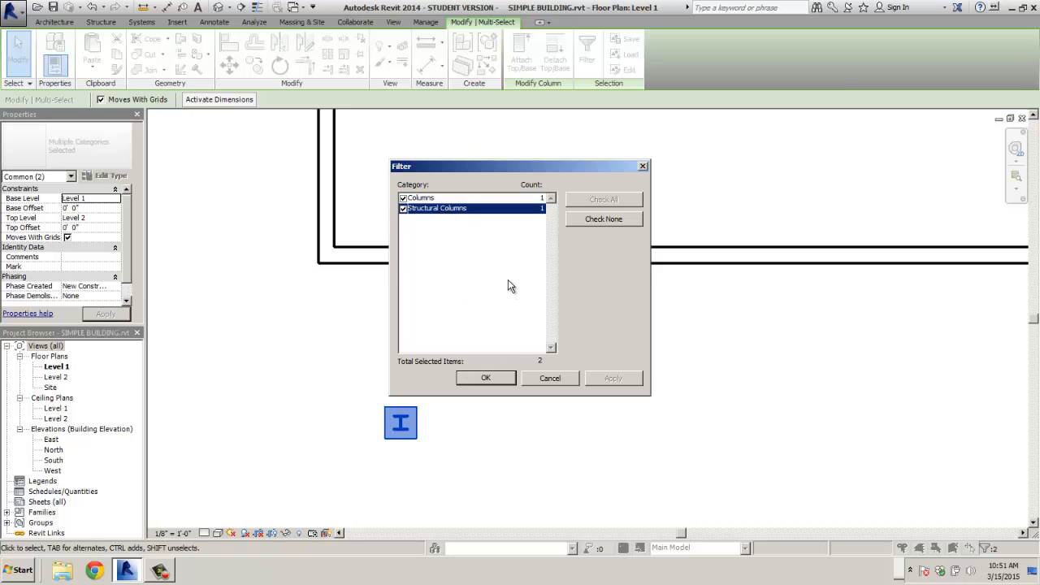
left_click(484, 381)
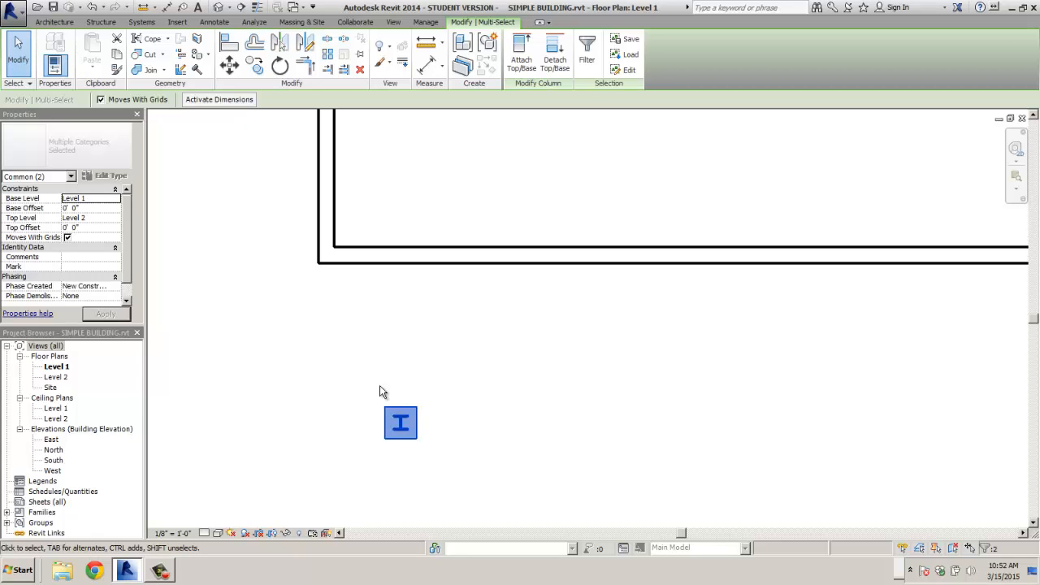
- Deselect the columns and save the SIMPLE BUILDING project
left_click(227, 248)
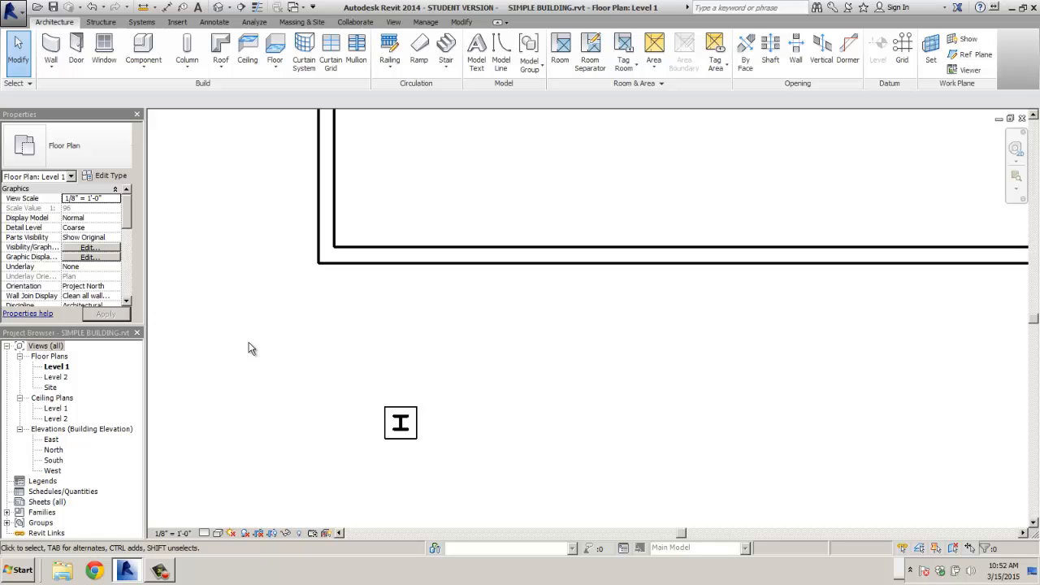
left_click(13, 16)
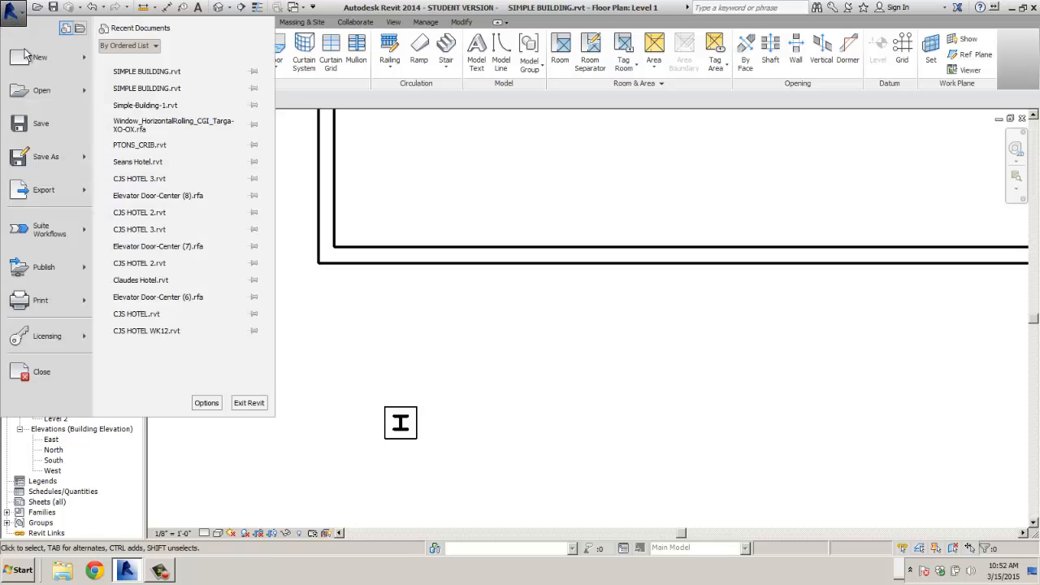
left_click(32, 128)
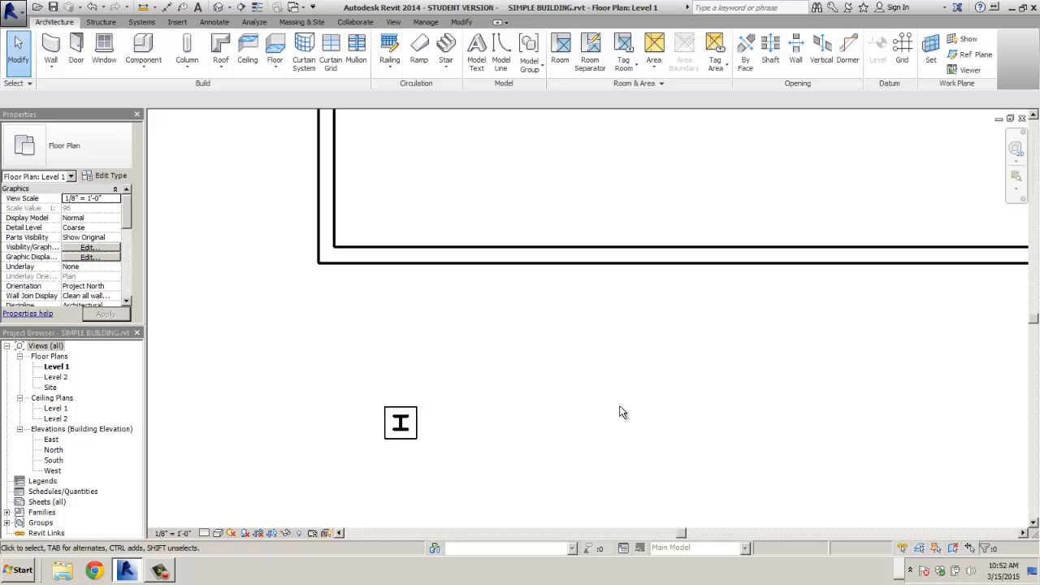
- Delete the upper arc of the circular wall, keeping only the lower half-circle
scroll(626, 410, "down", 3)
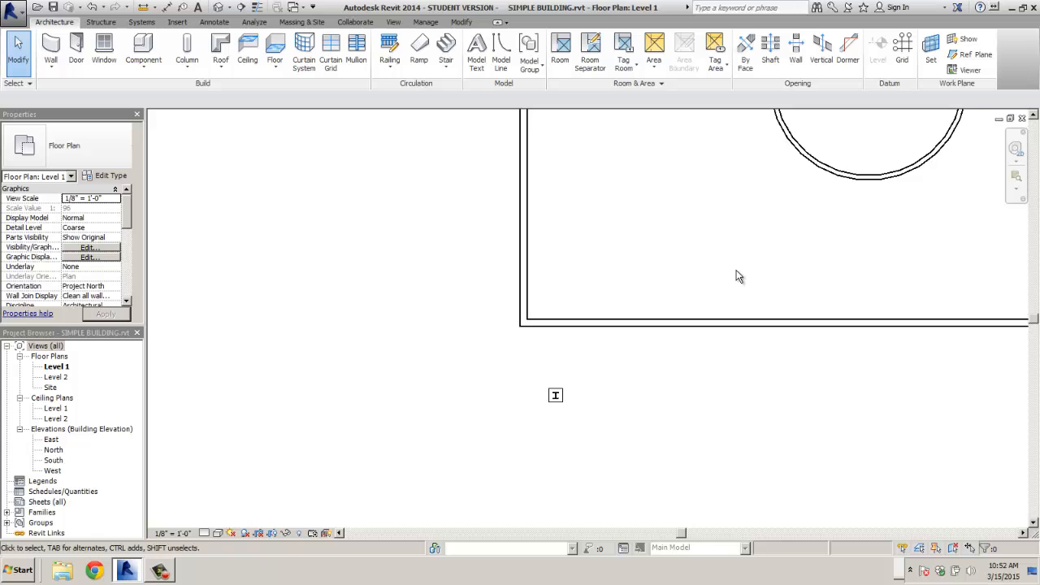
middle_click_drag(745, 275, 502, 414)
scroll(535, 379, "down", 1)
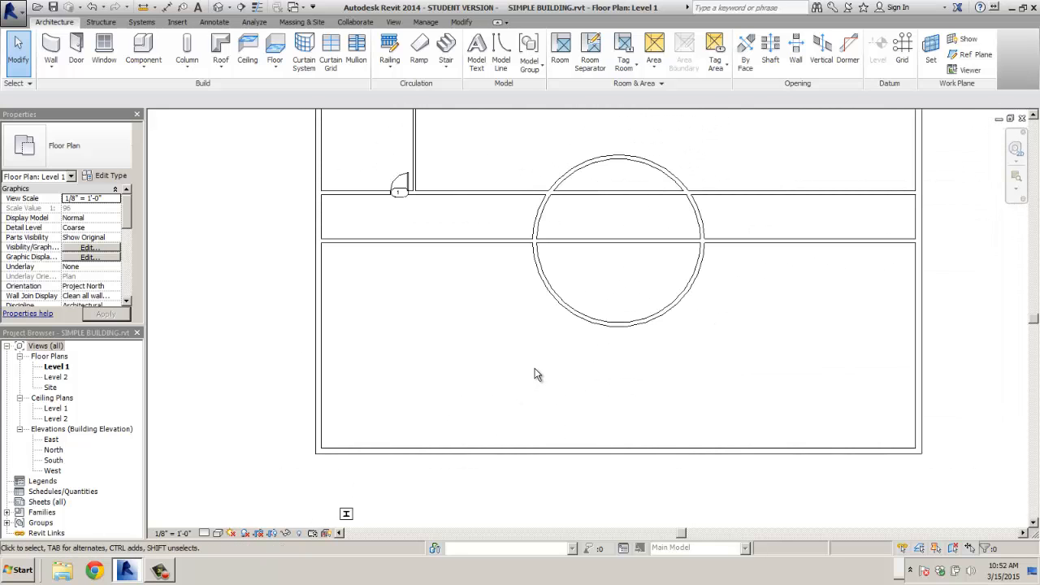
left_click(620, 163)
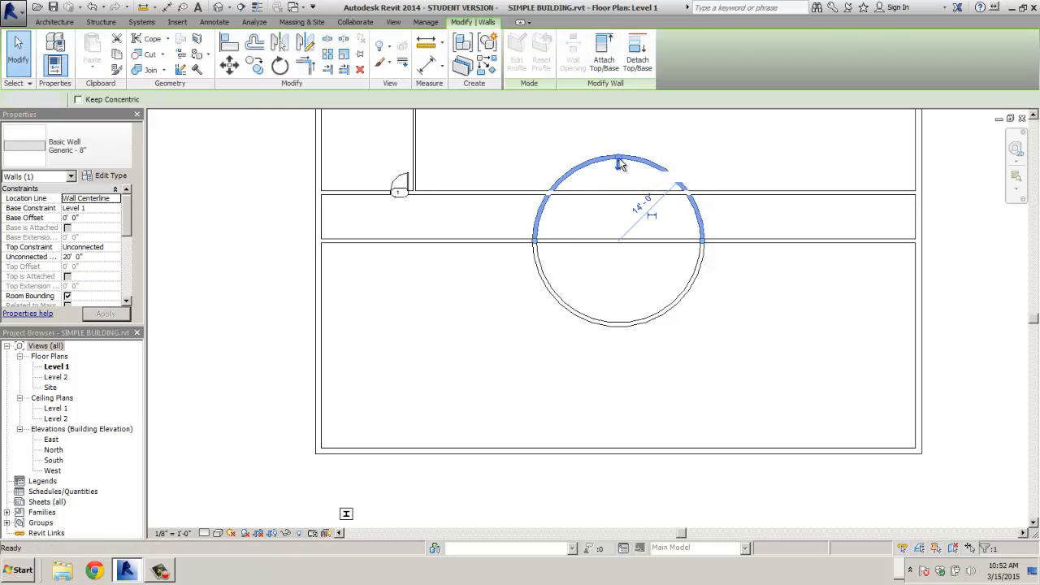
key("Delete")
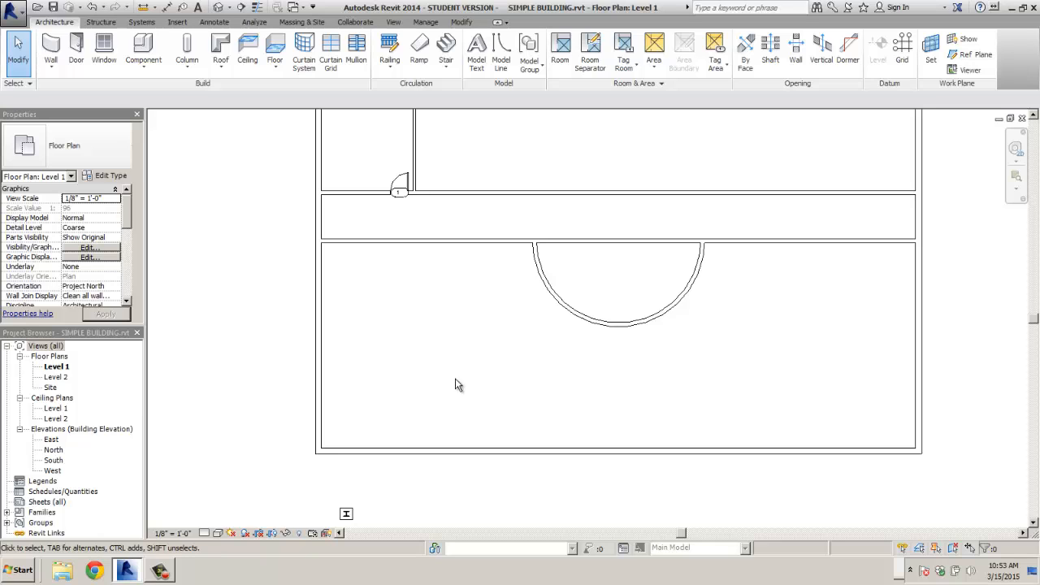
middle_click_drag(460, 327, 502, 429)
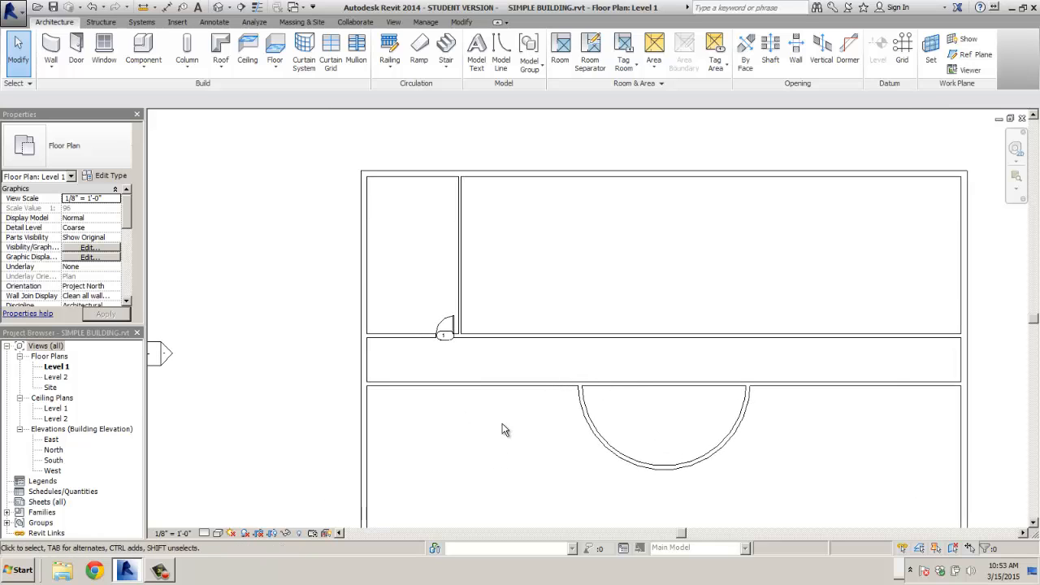
- Copy the partition wall, door 1 and its tag one room east
left_click(459, 258)
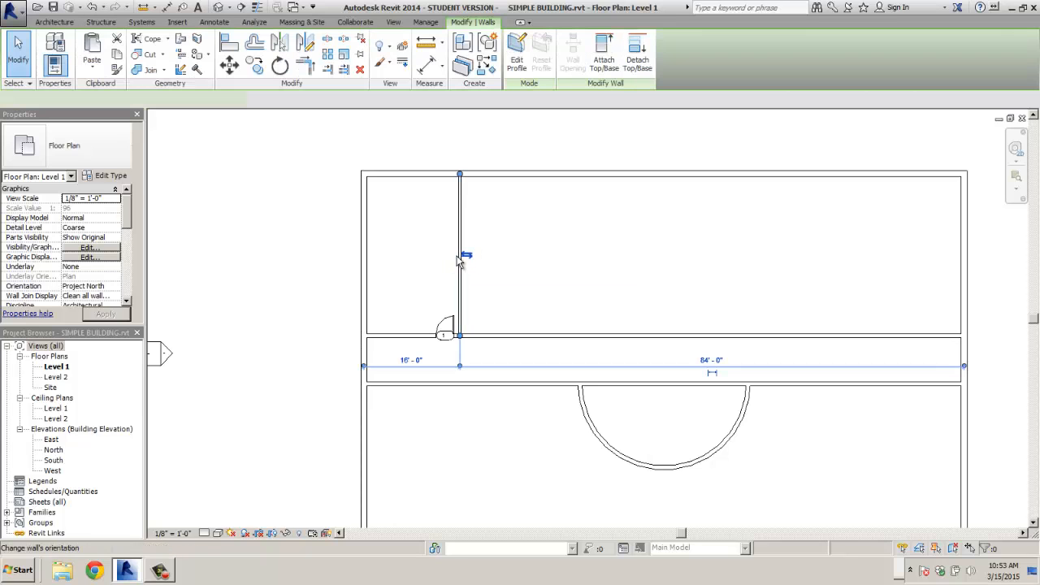
left_click(444, 327, "ctrl")
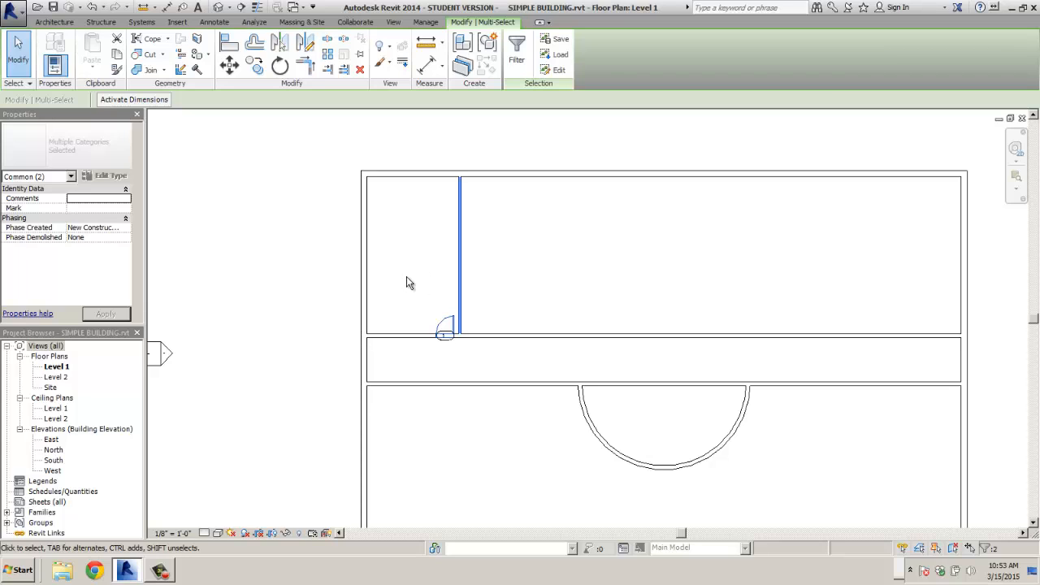
left_click(448, 350, "ctrl")
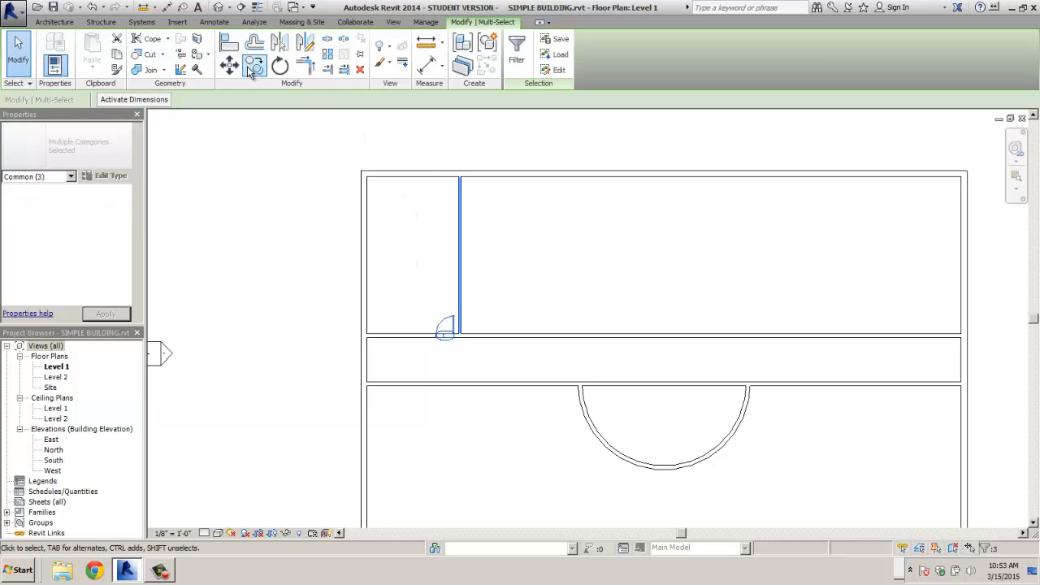
left_click(254, 65)
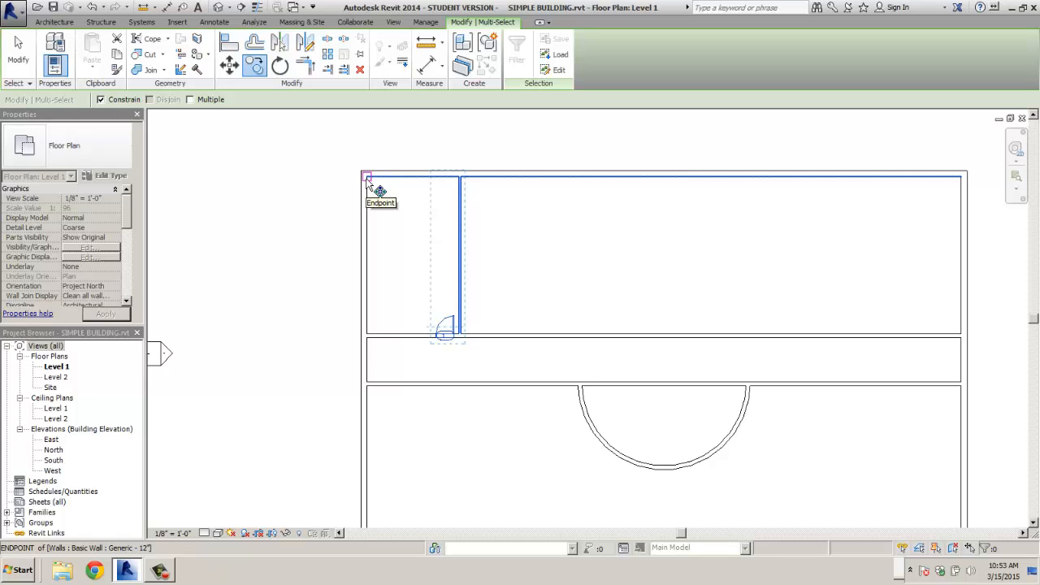
left_click(366, 177)
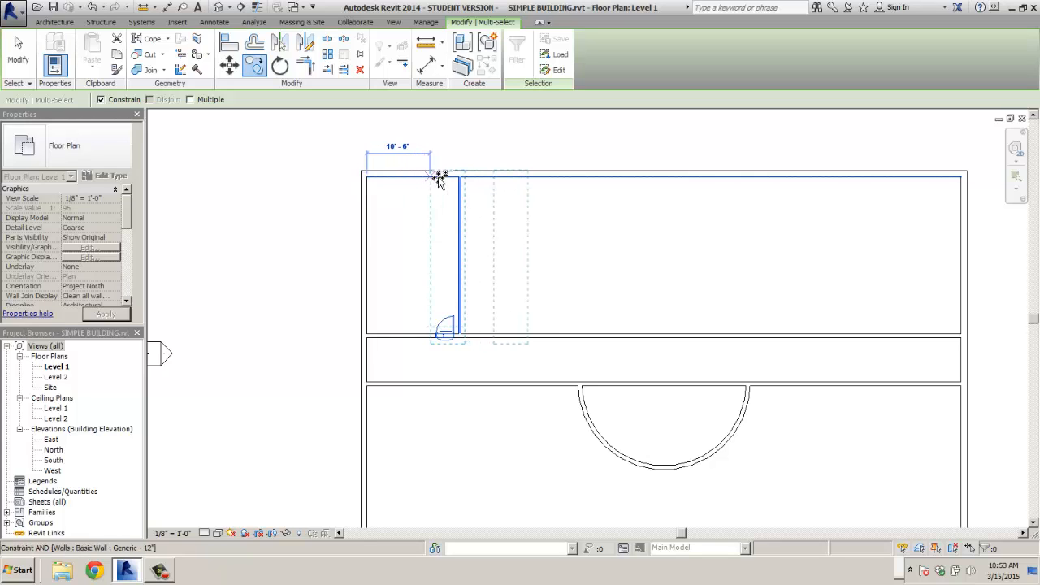
scroll(463, 179, "up", 2)
scroll(464, 178, "up", 2)
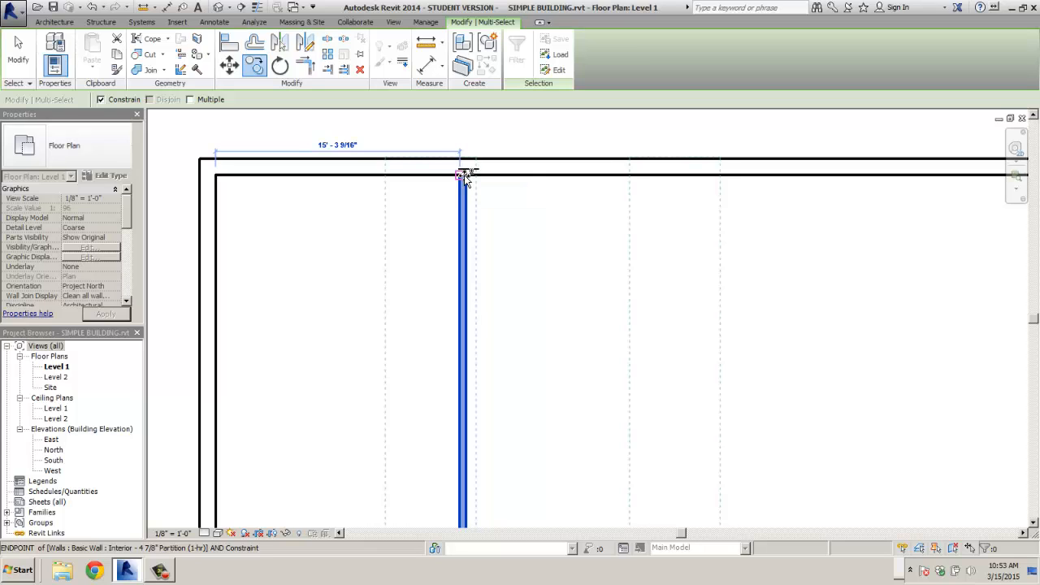
left_click(466, 176)
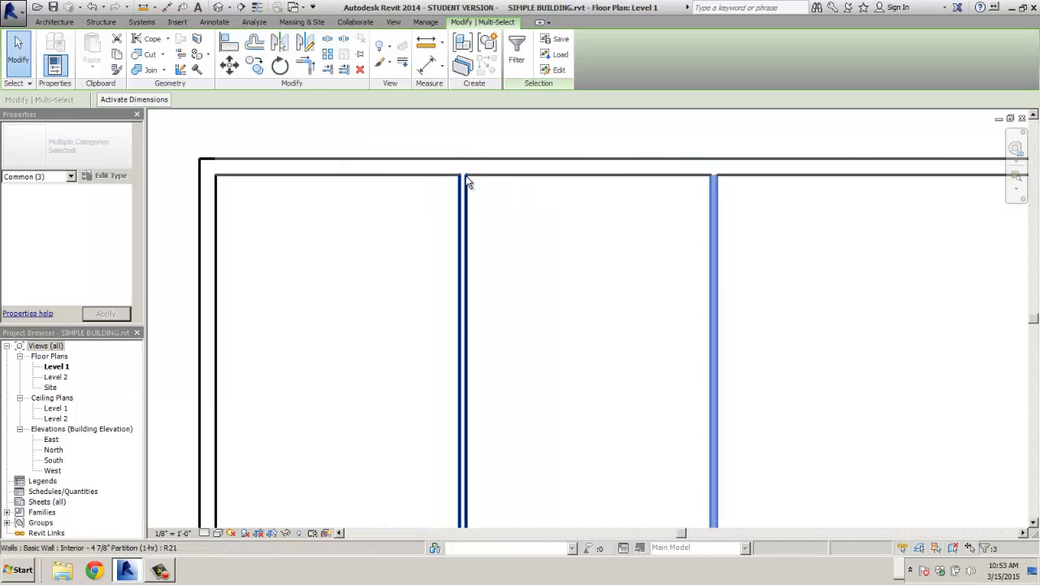
scroll(467, 182, "down", 3)
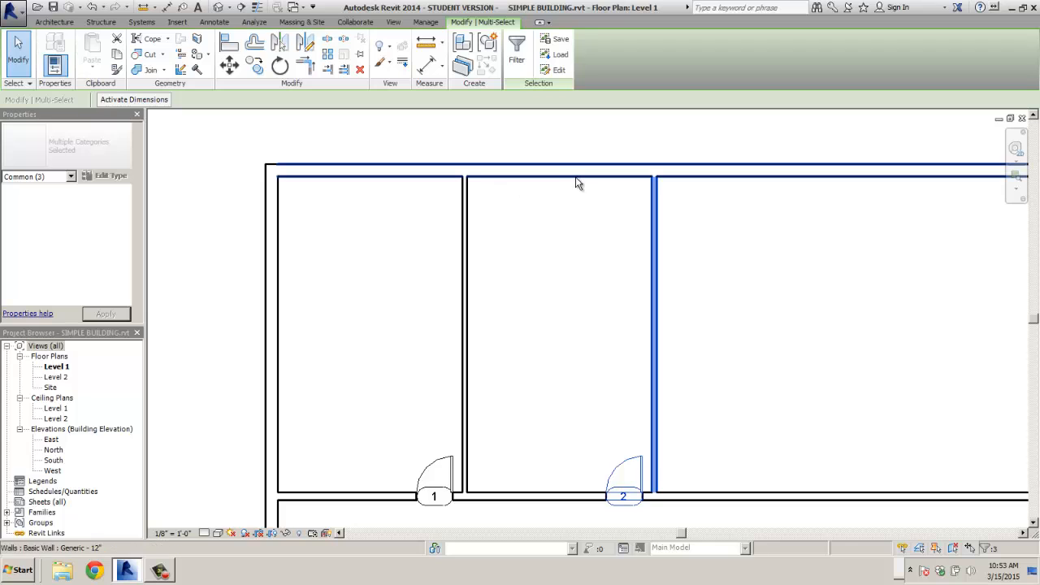
- With Multiple checked, copy them along successive wall endpoints eastward to create doors 3, 4 and 5
left_click(255, 69)
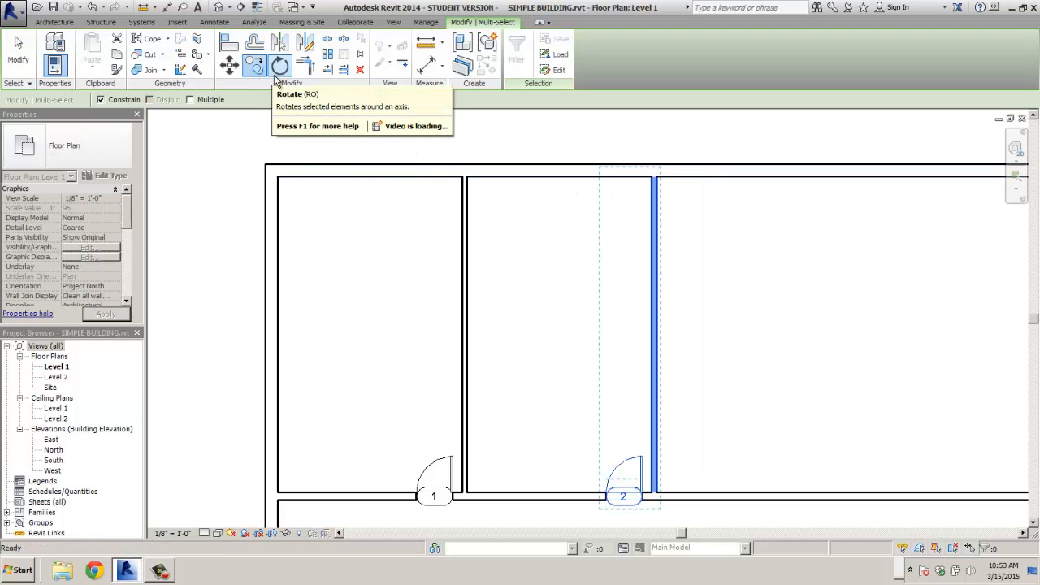
left_click(189, 99)
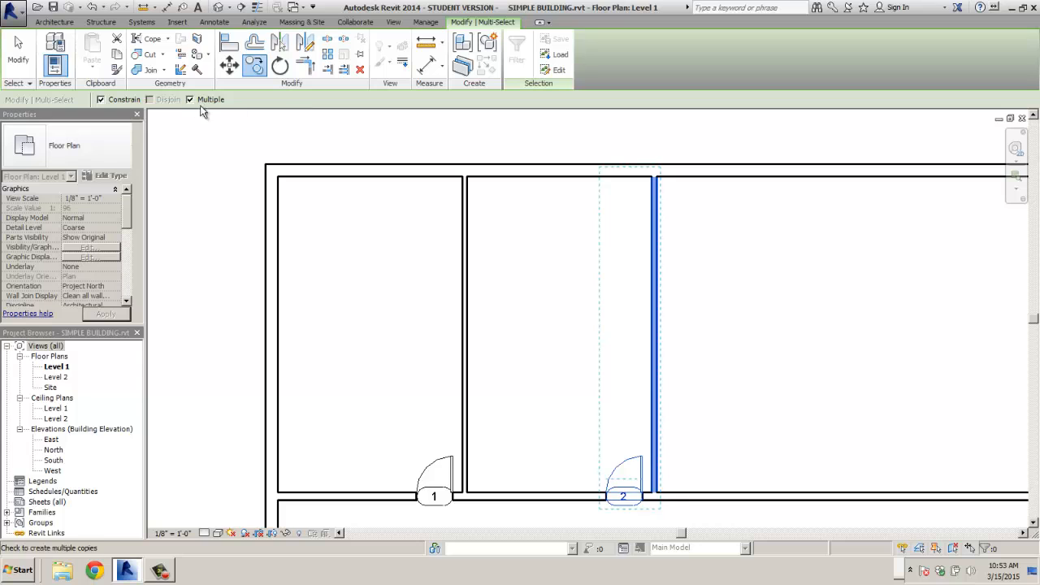
left_click(468, 178)
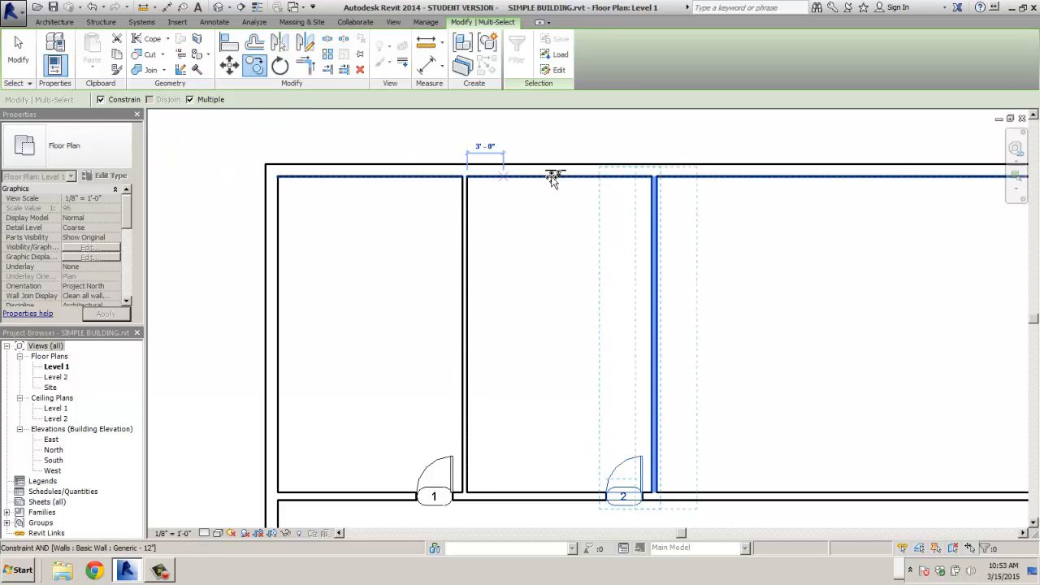
left_click(654, 178)
middle_click_drag(680, 203, 587, 187)
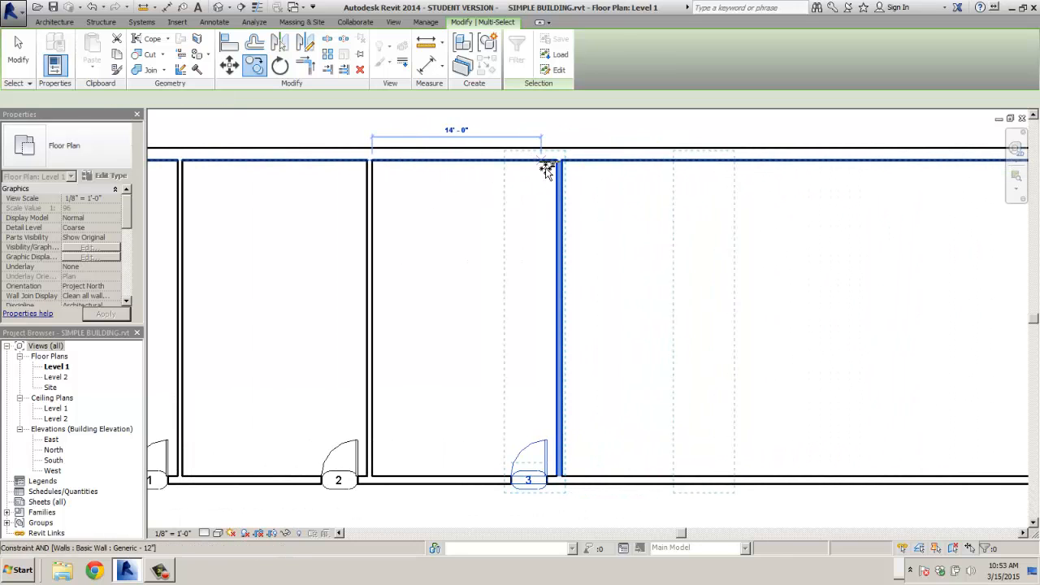
left_click(561, 161)
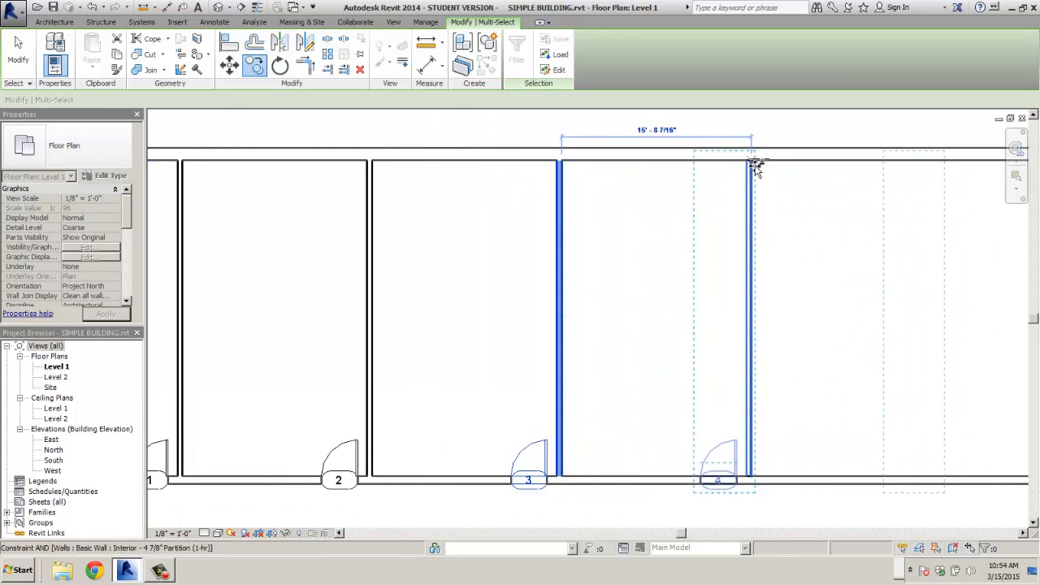
left_click(734, 184)
middle_click_drag(654, 227, 325, 221)
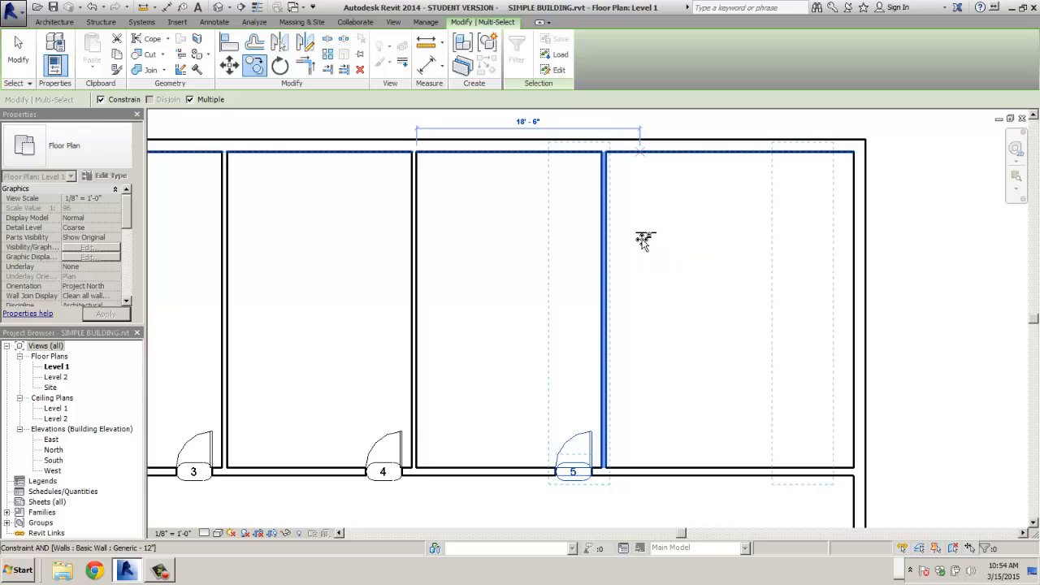
key("Escape")
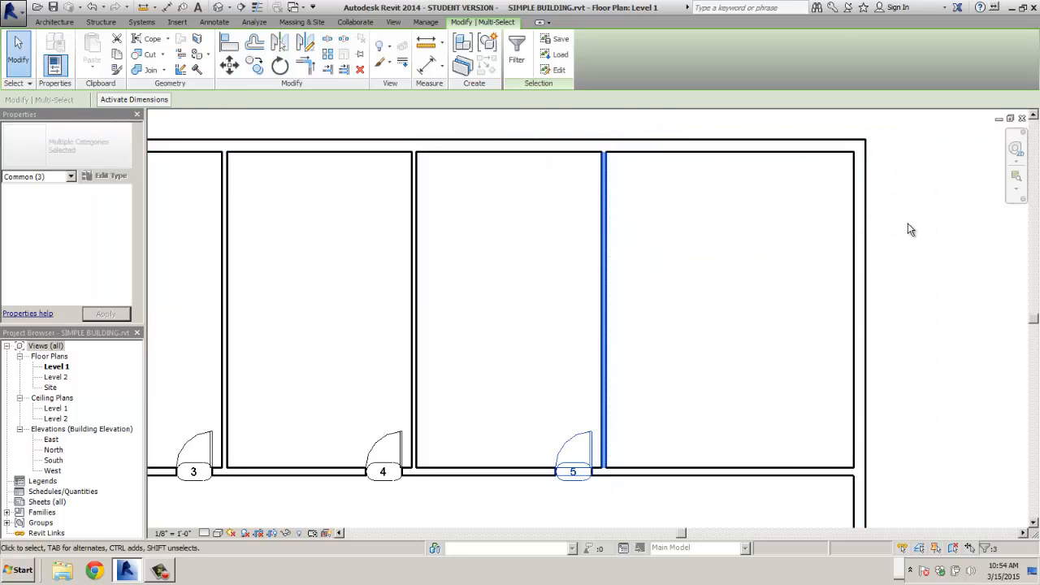
key("Escape")
- Mirror door 5 and its tag across the partition wall to create door 6
middle_click_drag(587, 411, 534, 295)
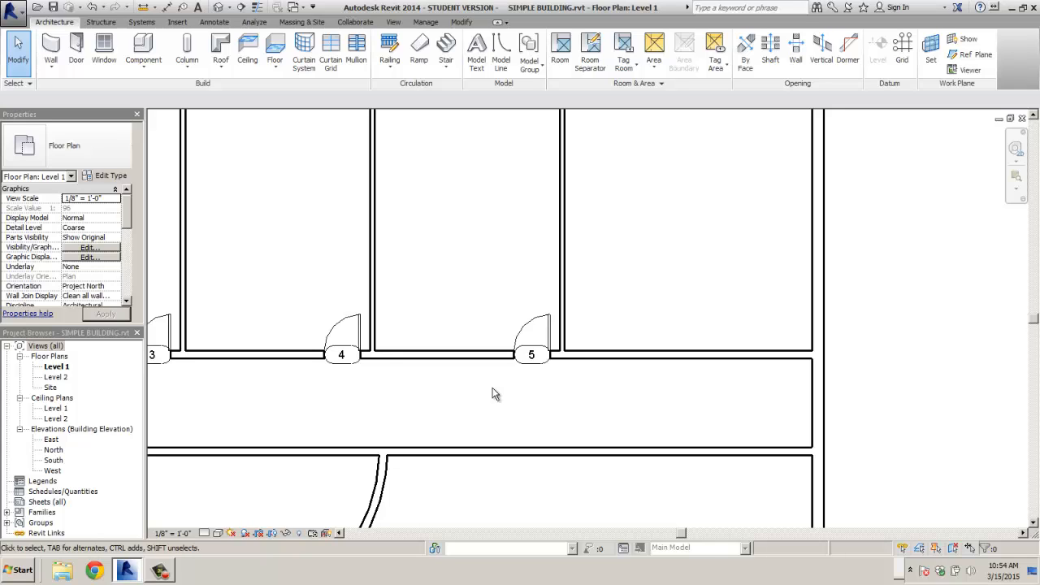
left_click_drag(497, 299, 556, 385)
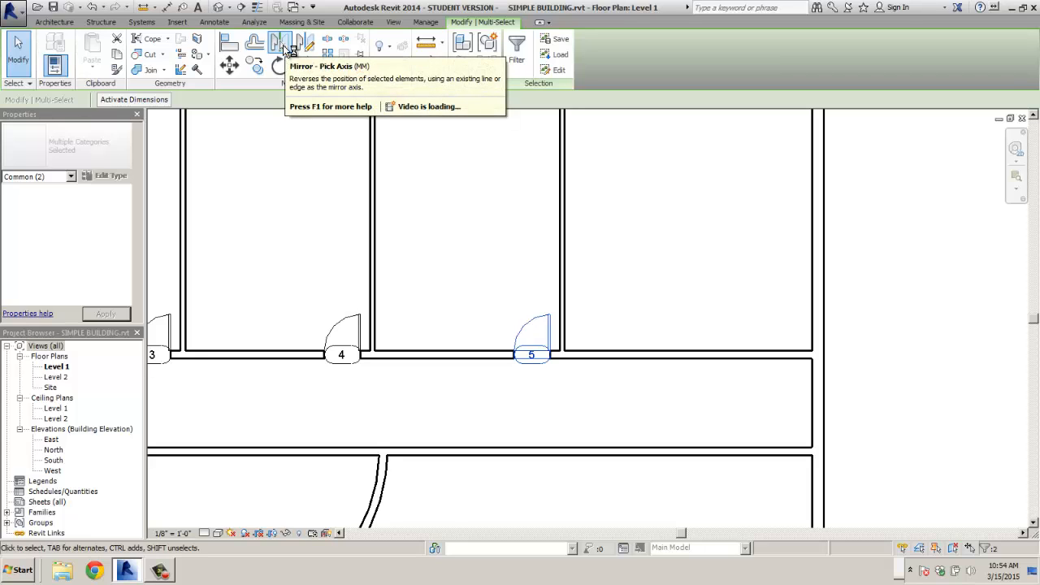
left_click(284, 46)
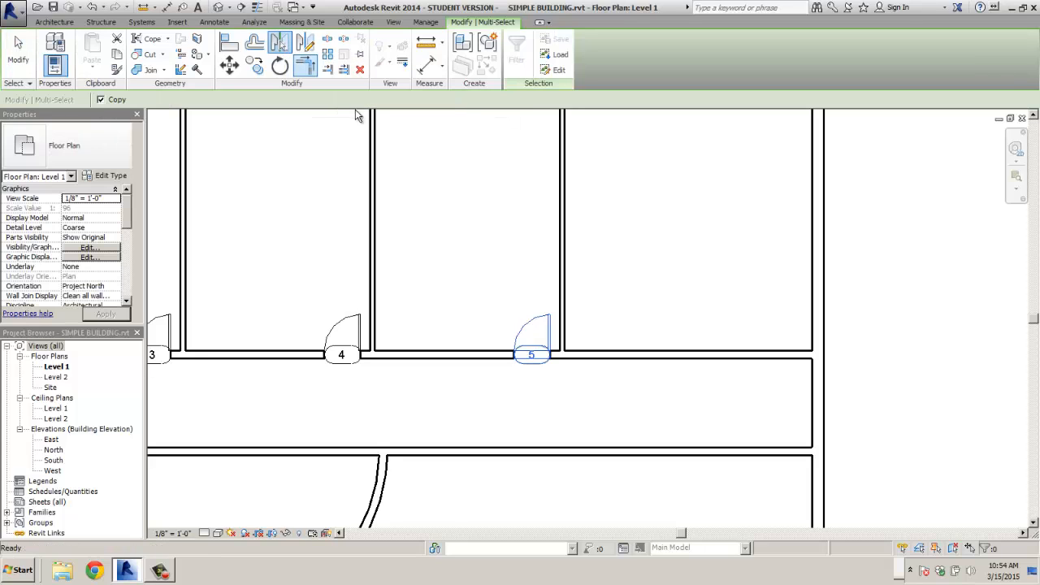
left_click(564, 302)
key("Escape")
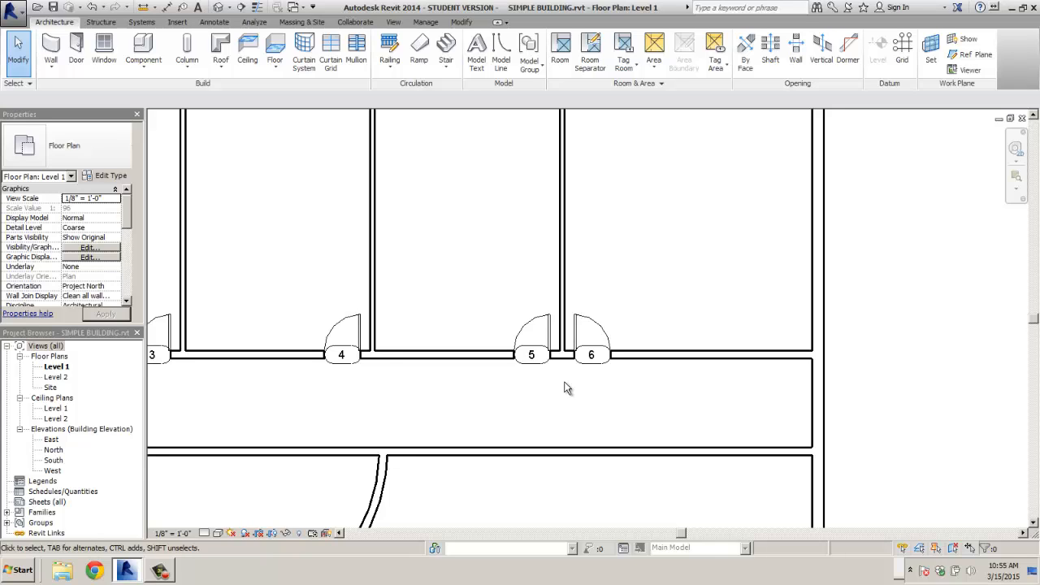
- Delete the stray column pair standing below the south wall
scroll(573, 387, "down", 5)
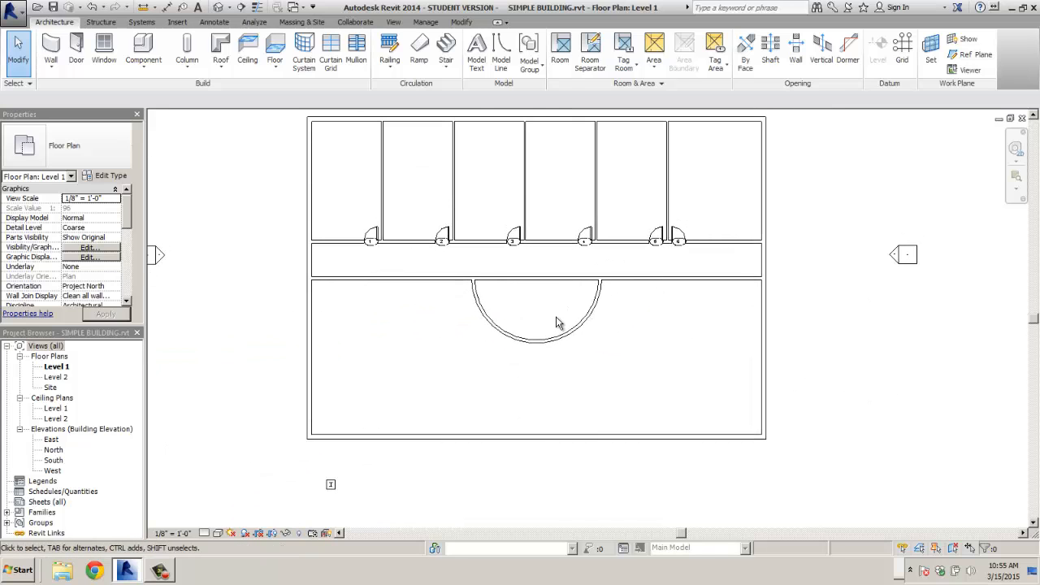
middle_click_drag(451, 378, 520, 355)
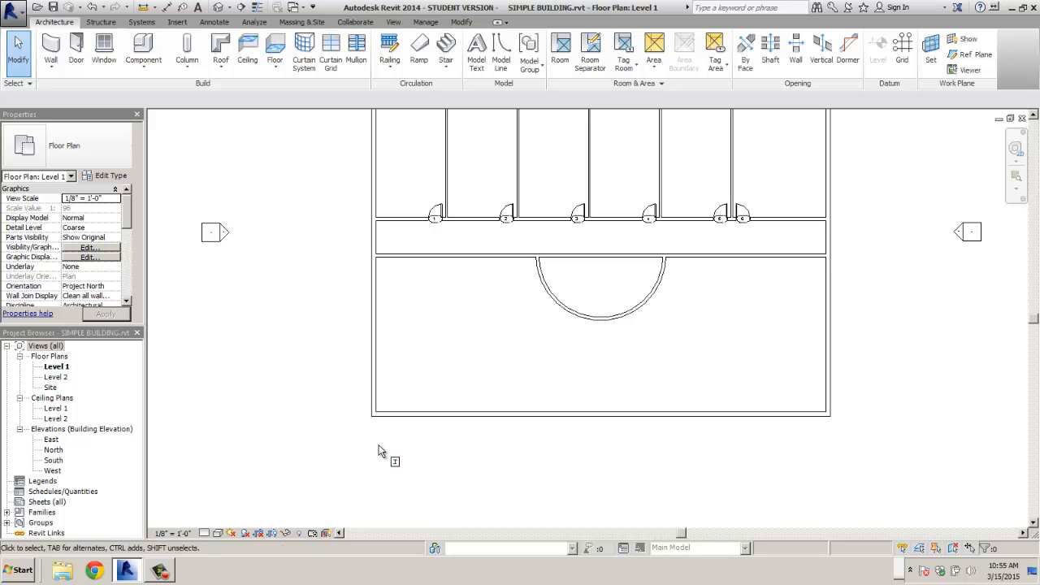
left_click_drag(380, 451, 425, 490)
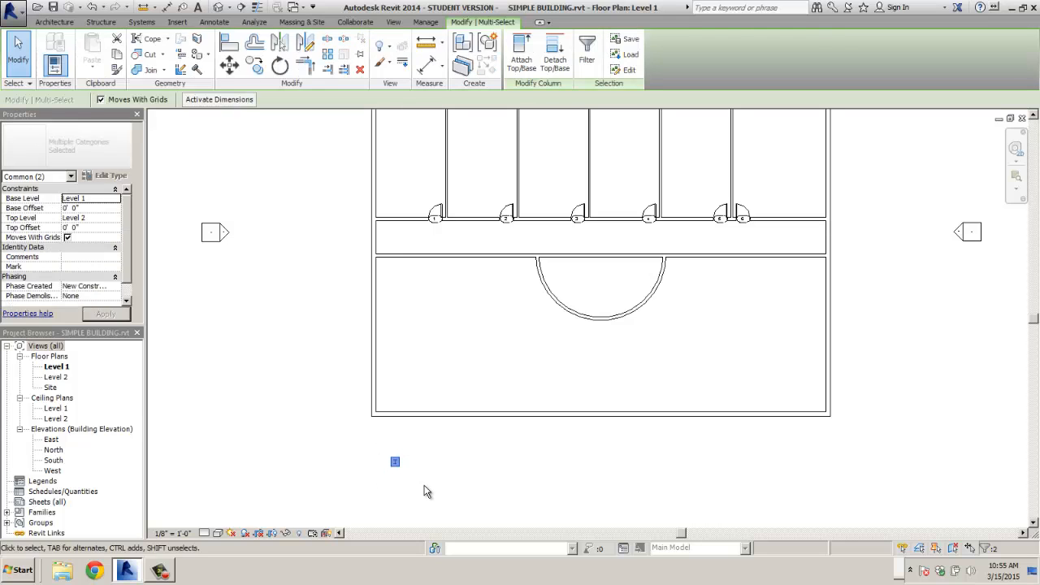
key("Delete")
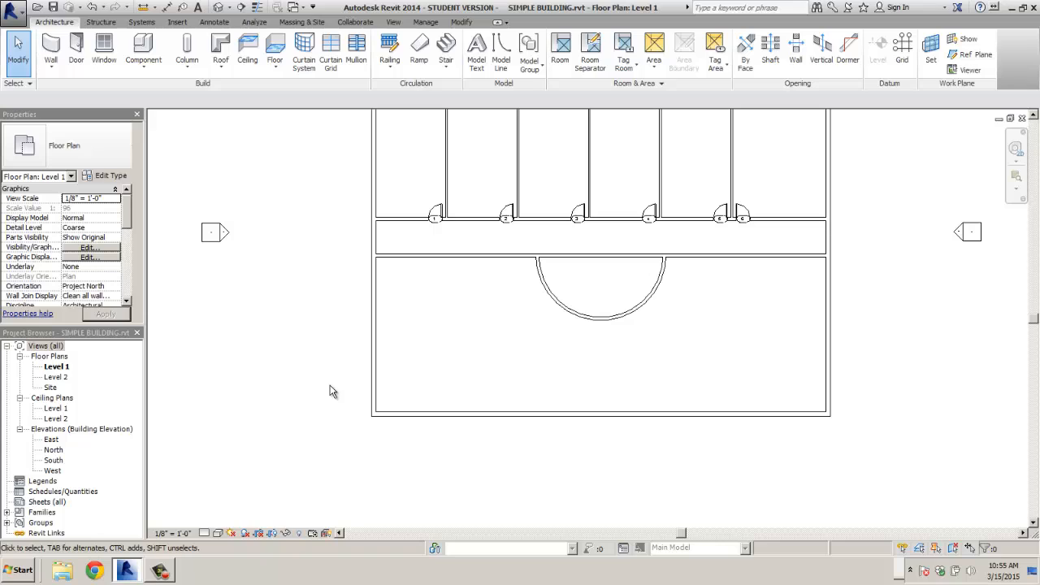
- Start a wall with the Interior - 3 1/8" Partition (1-hr) type
left_click(50, 47)
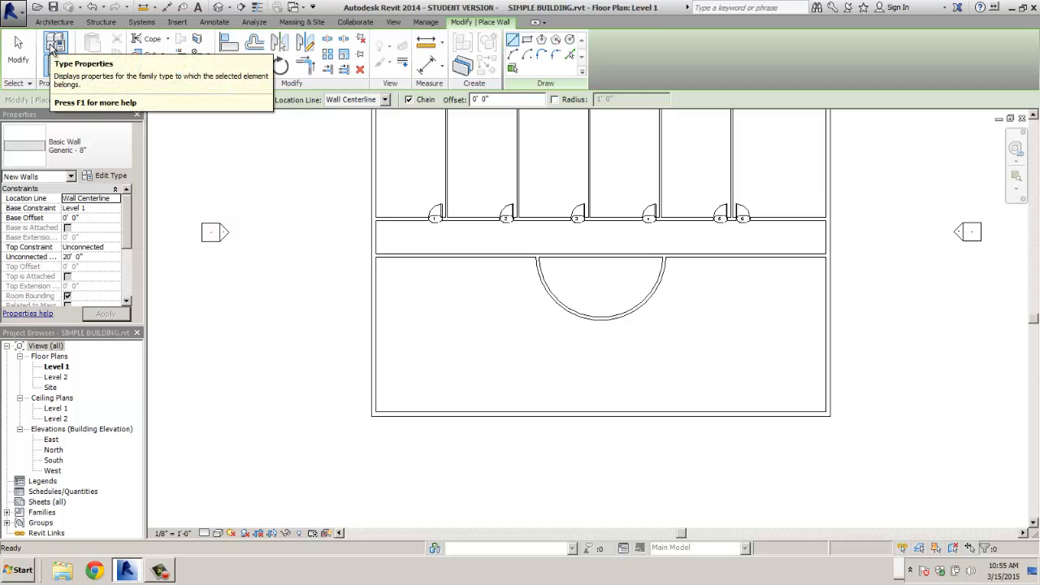
left_click(120, 161)
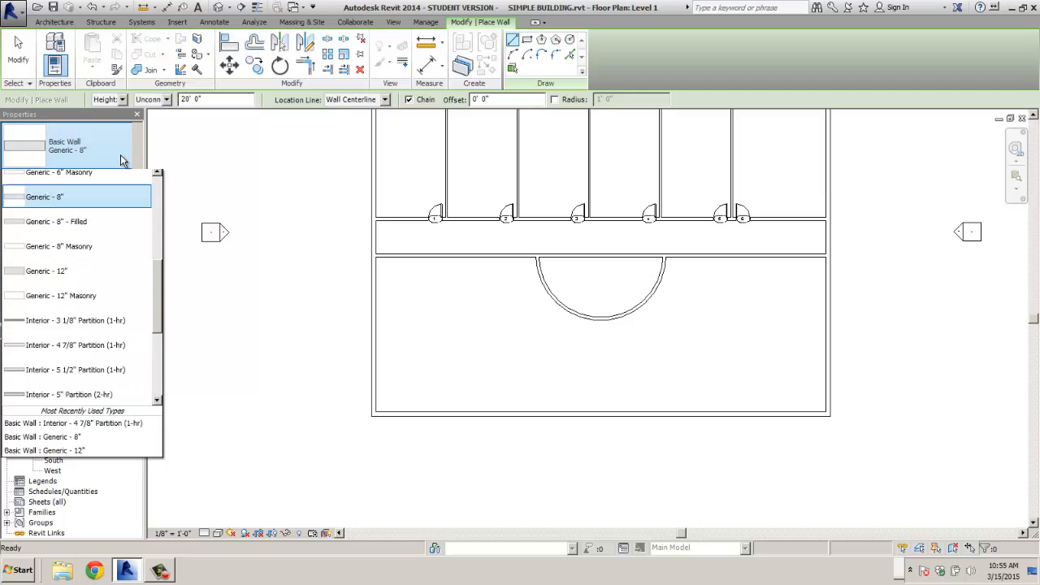
left_click(108, 330)
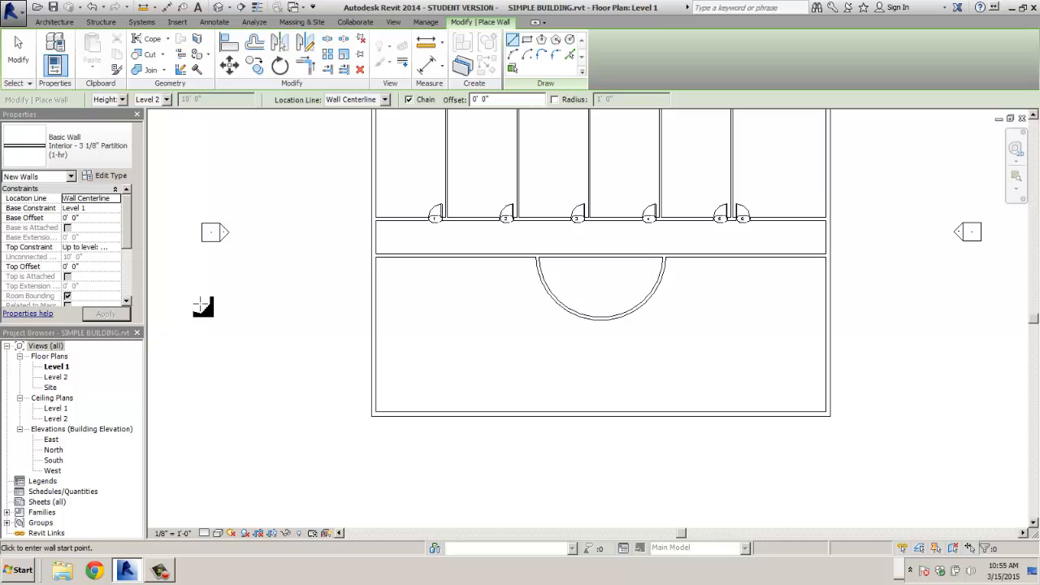
scroll(399, 422, "up", 2)
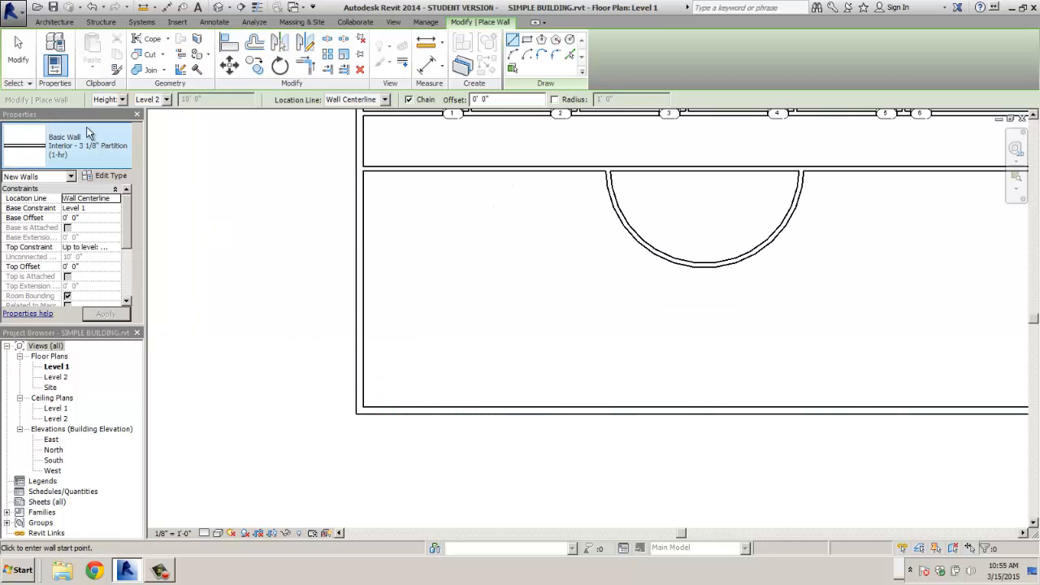
- Draw an L-shaped partition: vertical leg 8'-6" from the west corner, then a short leg left
left_click(360, 411)
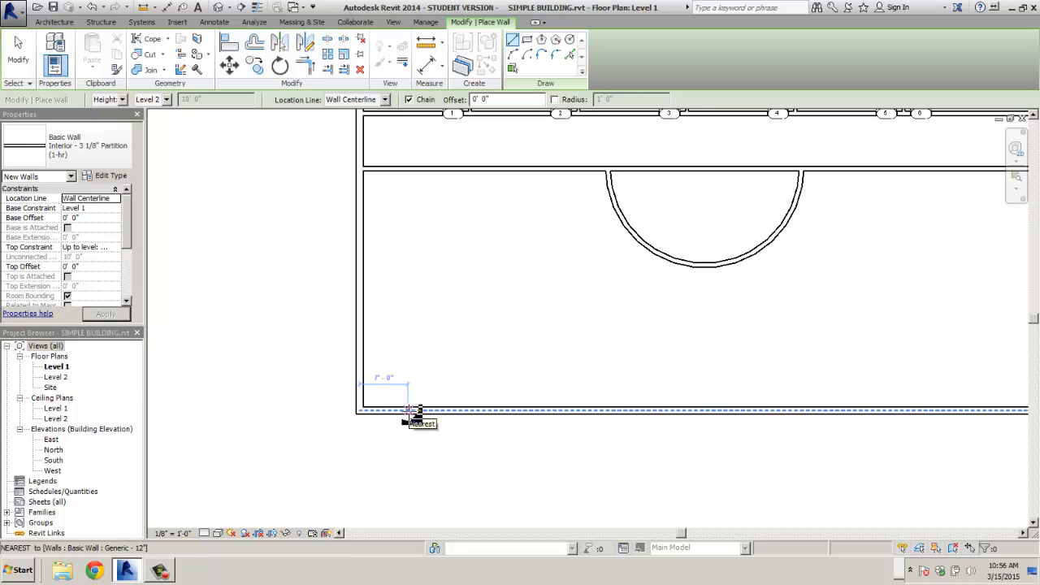
scroll(418, 411, "up", 2)
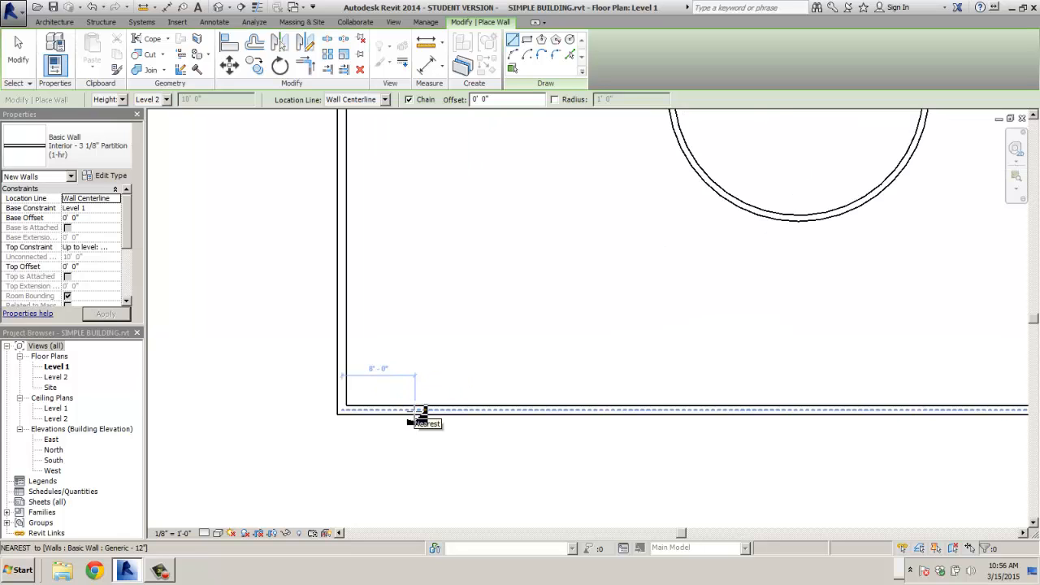
scroll(417, 413, "up", 1)
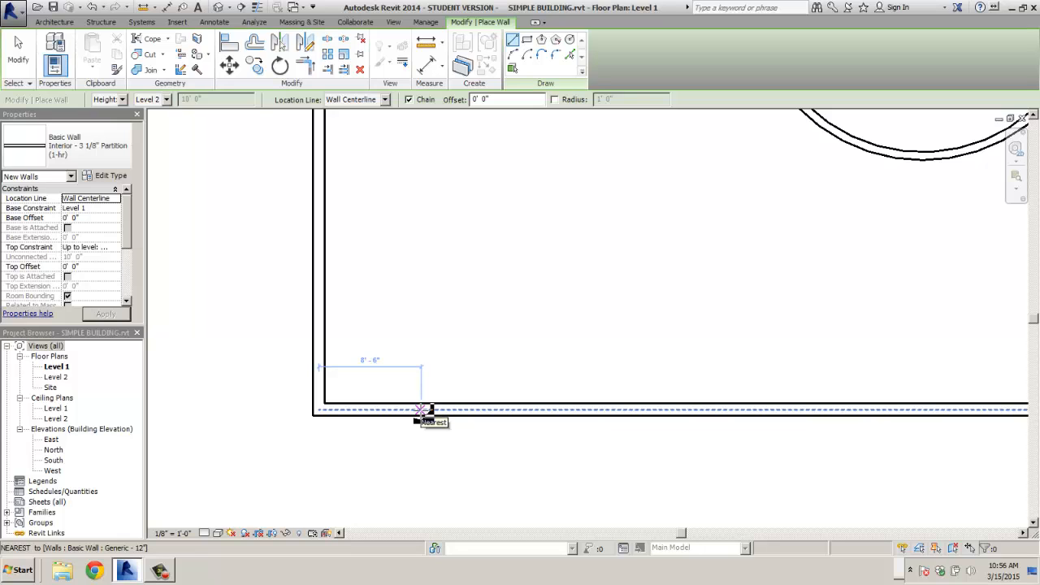
left_click(420, 410)
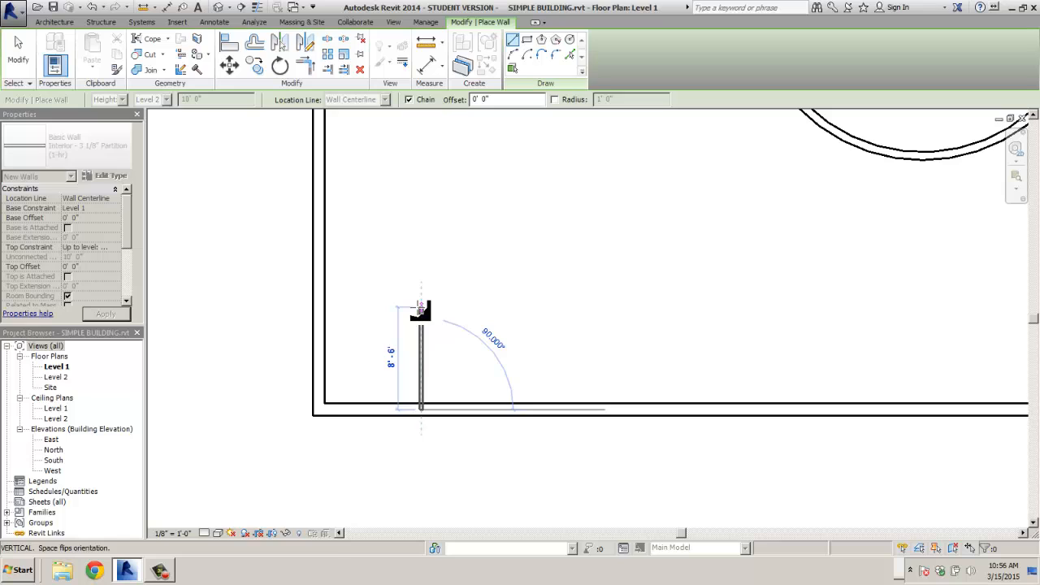
left_click(421, 309)
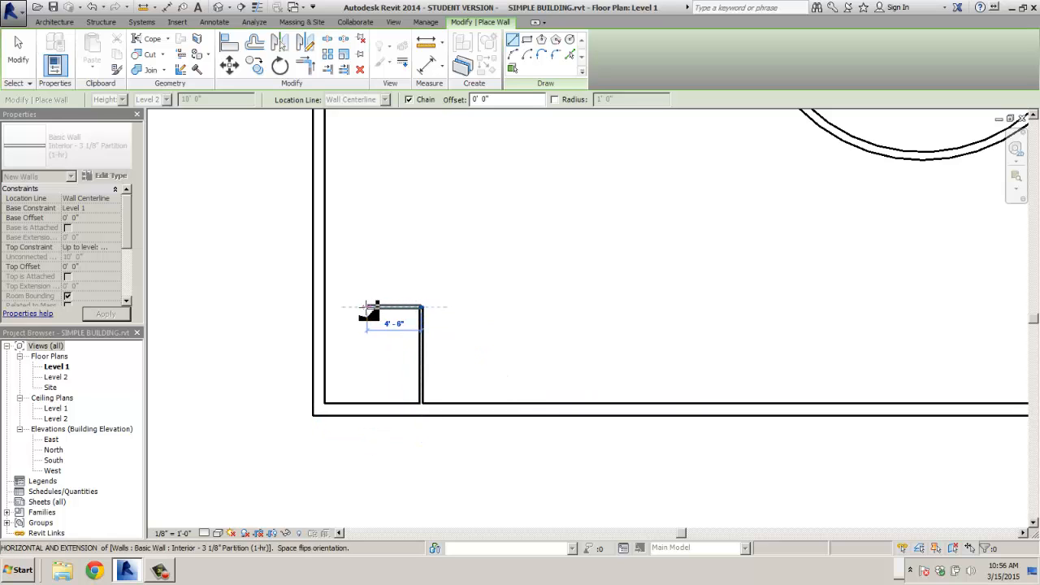
left_click(361, 308)
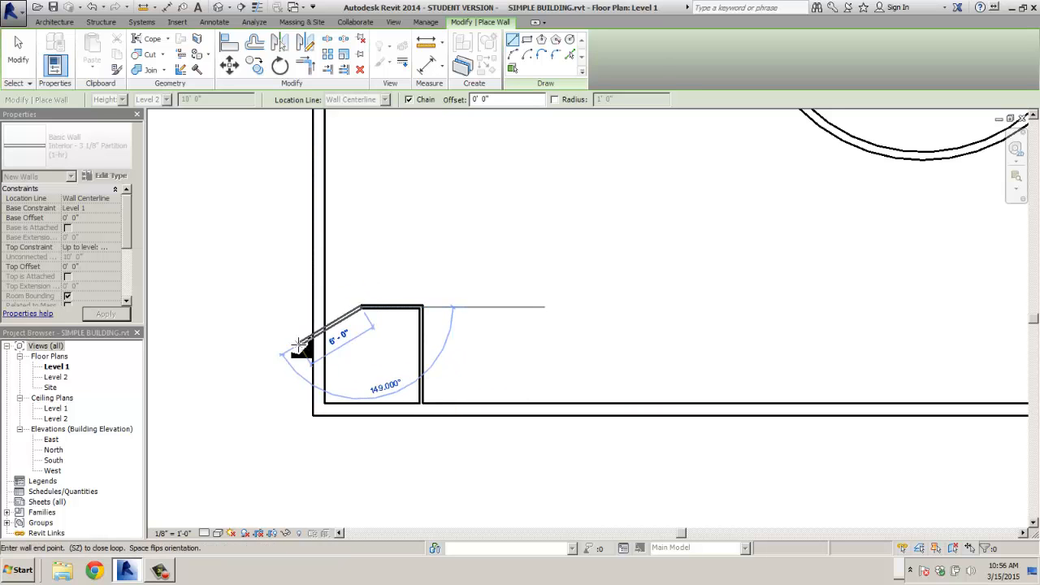
key("Escape")
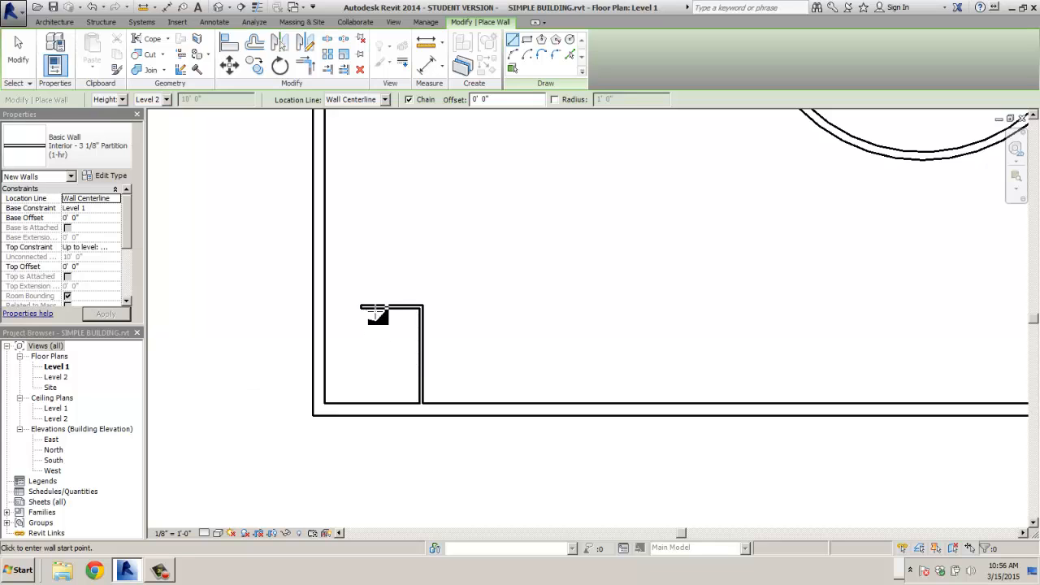
left_click(354, 286)
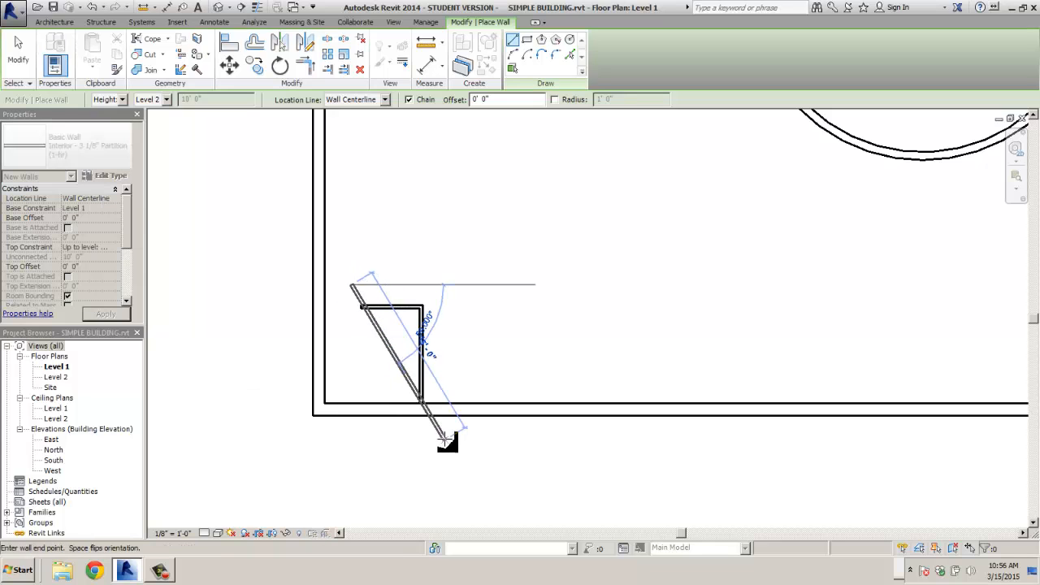
key("Escape")
key("Escape")
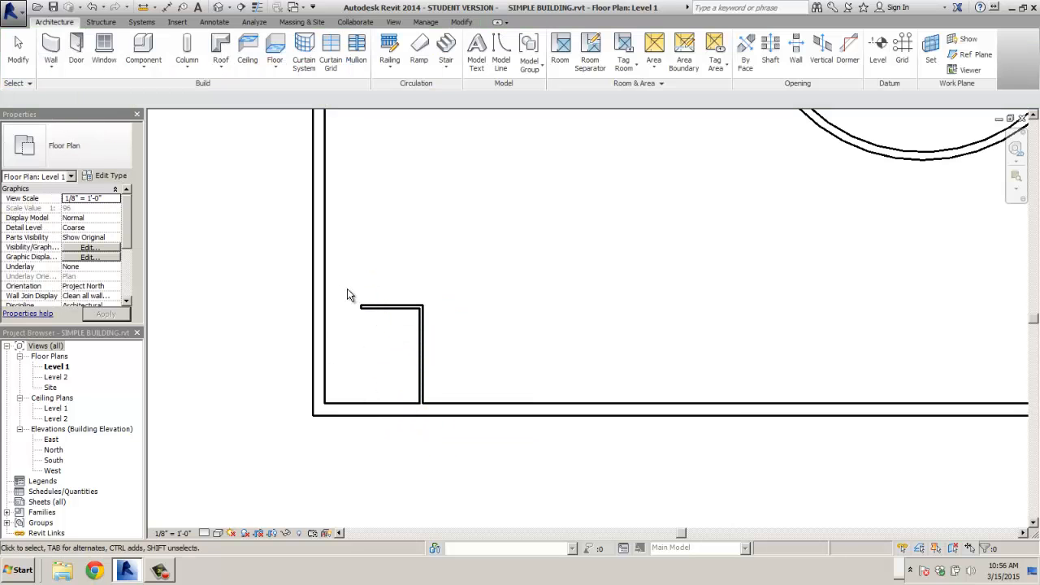
- Array both L-shaped partition walls along the south wall at 8' spacing, 12 stalls in total
left_click_drag(349, 291, 462, 460)
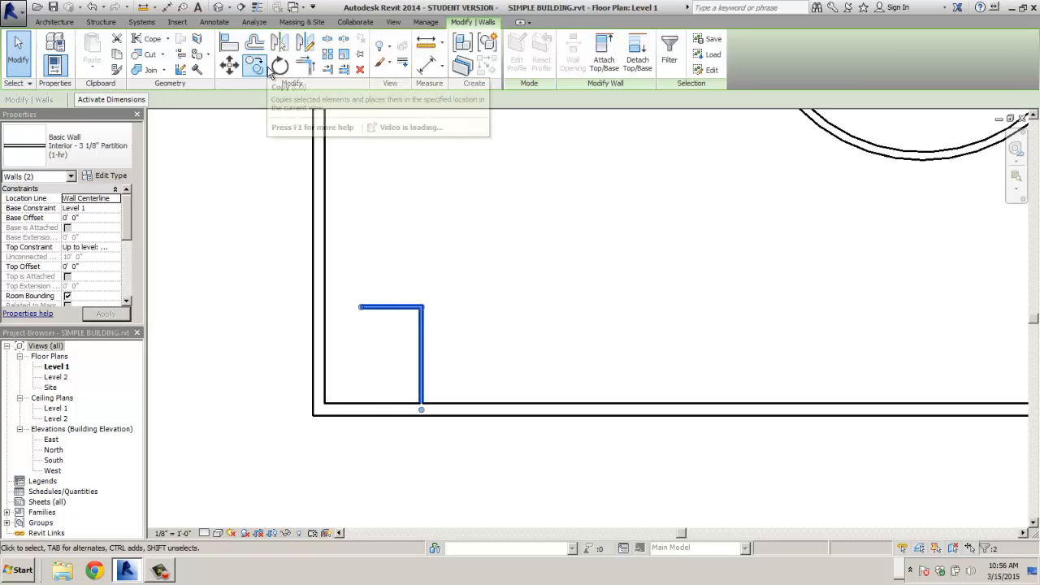
left_click(329, 64)
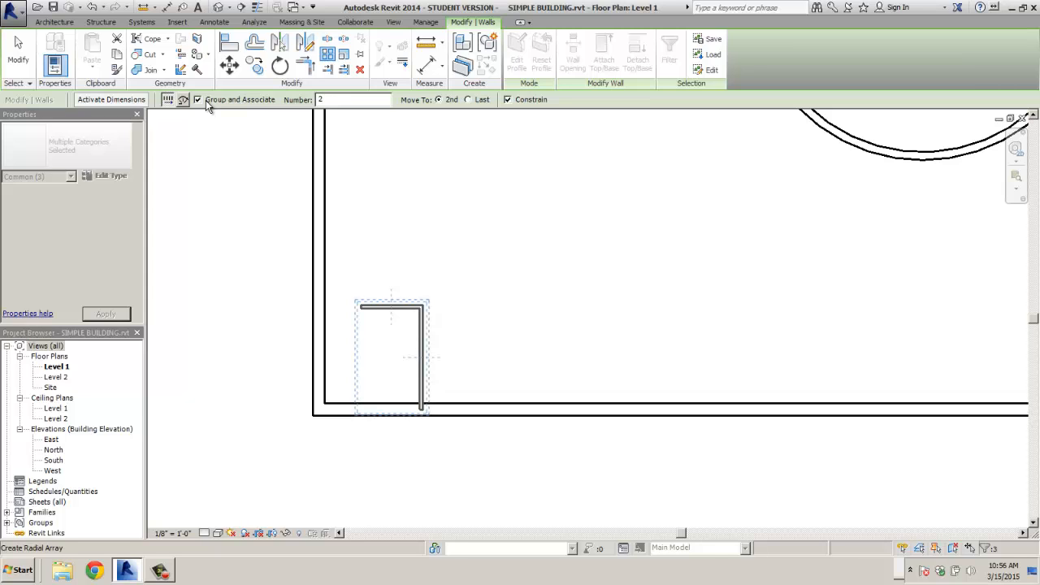
left_click(319, 99)
type("10")
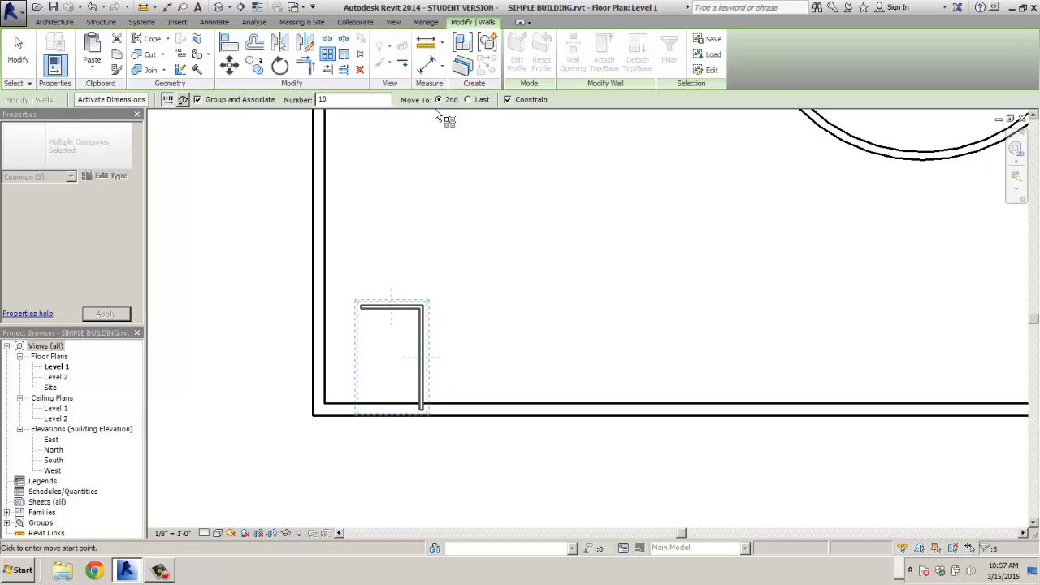
left_click(391, 309)
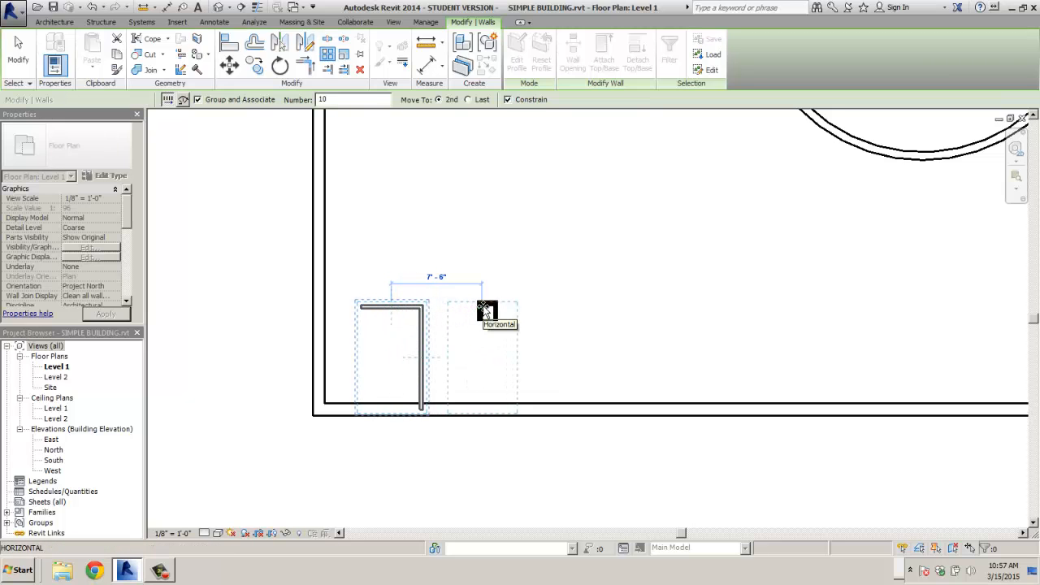
type("8")
key("Return")
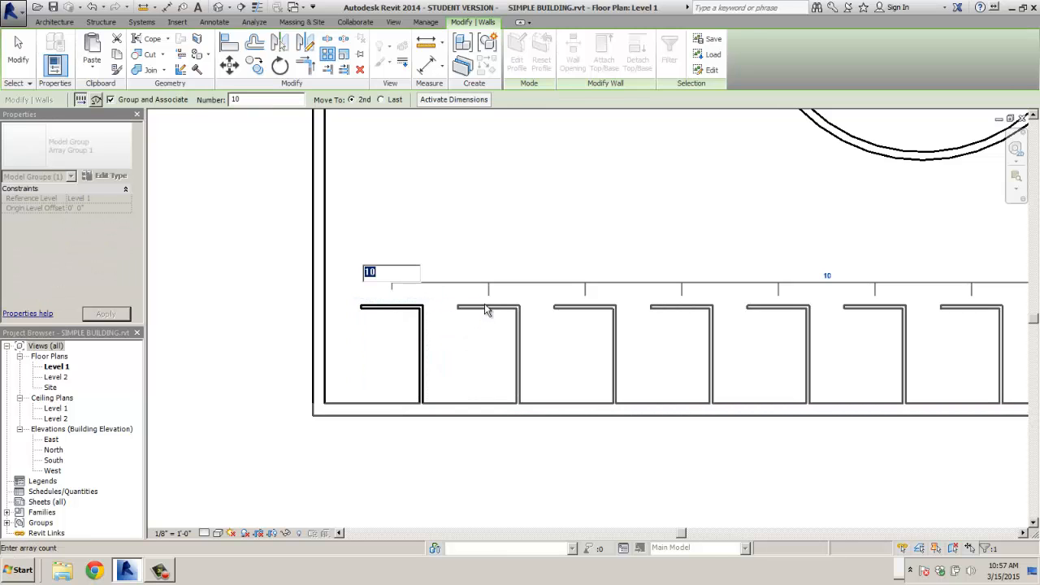
scroll(541, 228, "down", 2)
middle_click_drag(541, 227, 413, 235)
scroll(413, 236, "down", 1)
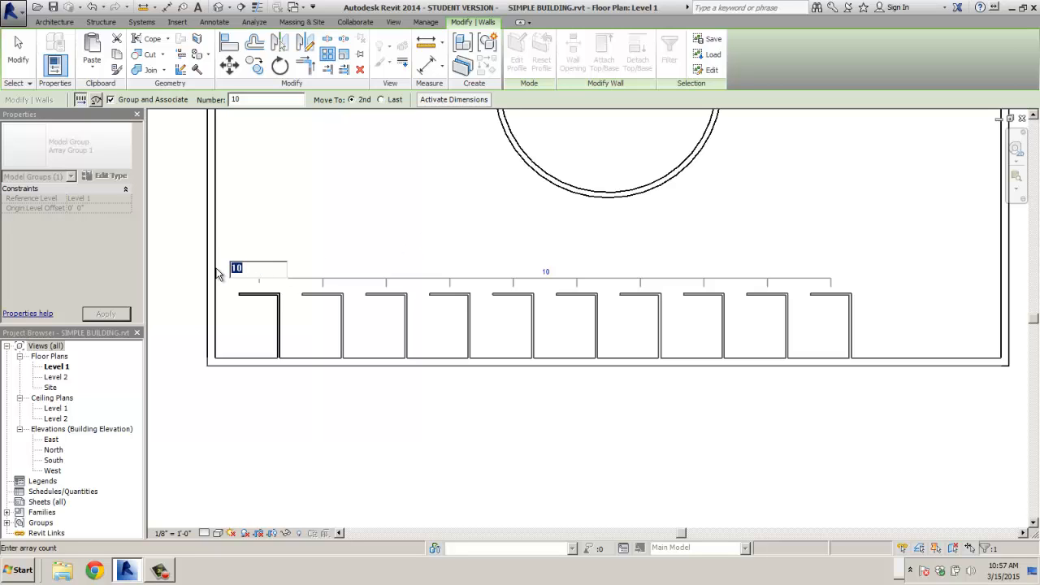
type("12")
key("Return")
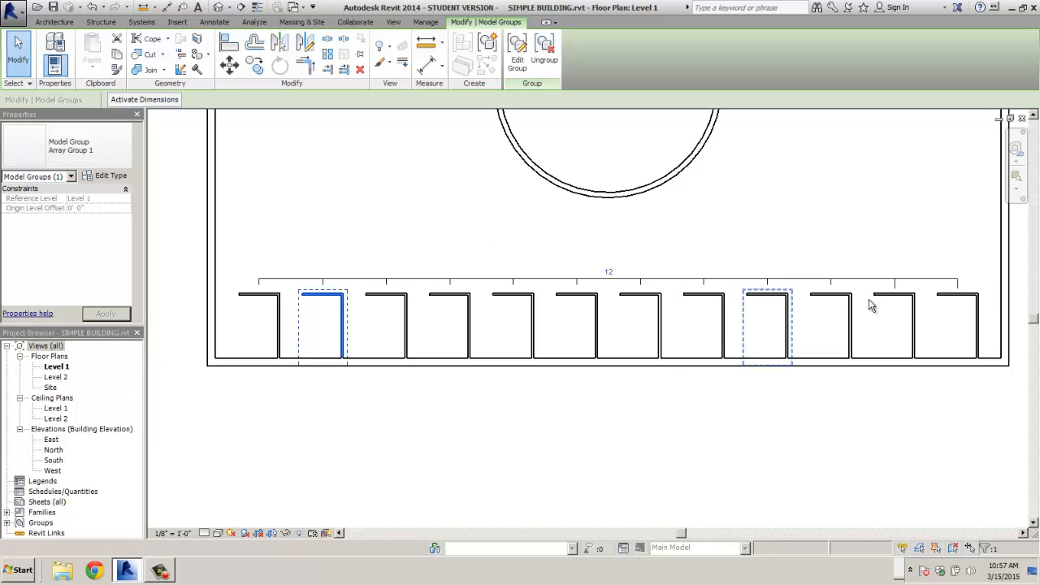
- Ungroup the easternmost stall of the partition array into separate walls
left_click(689, 231)
middle_click_drag(859, 263, 577, 267)
scroll(691, 288, "up", 5)
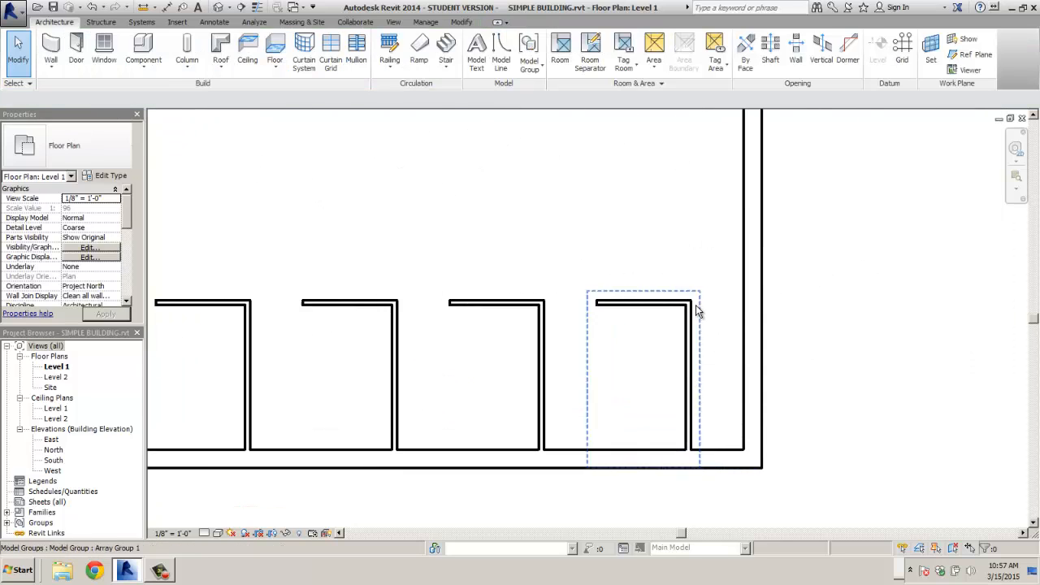
left_click(687, 382)
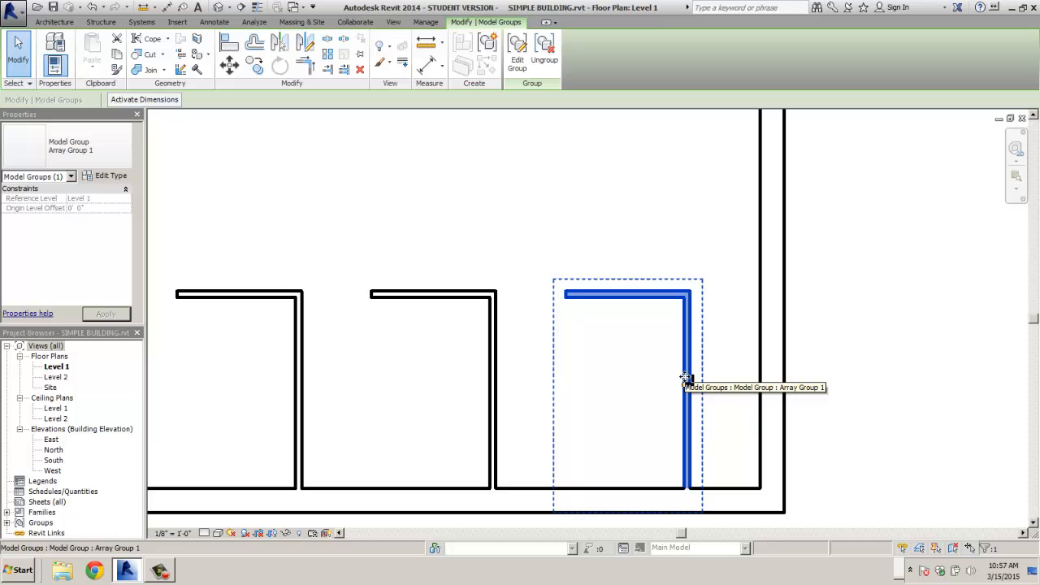
left_click(544, 59)
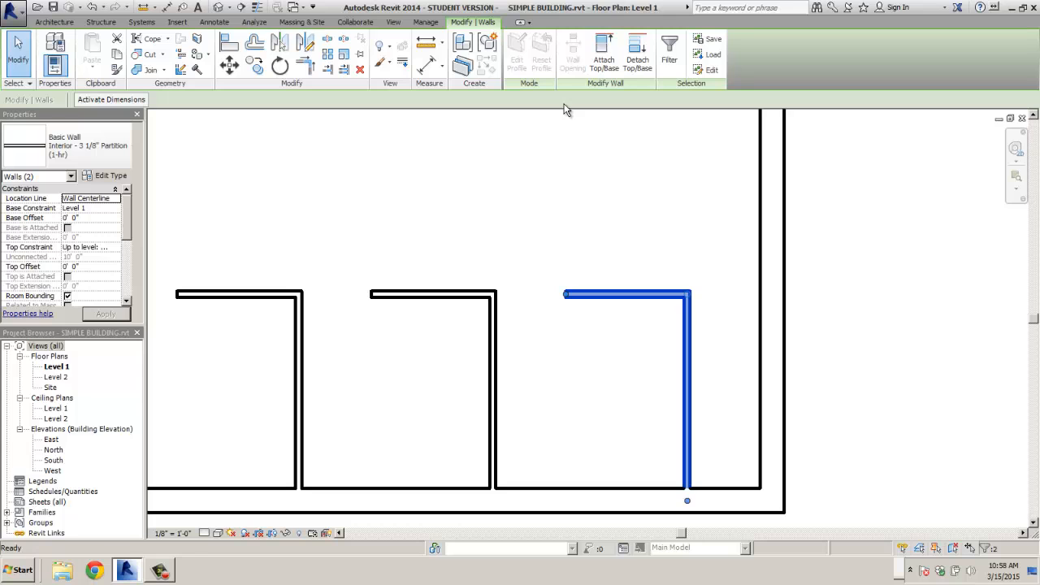
- Delete the last stall's vertical wall and extend its top wall to the east wall
left_click(650, 365)
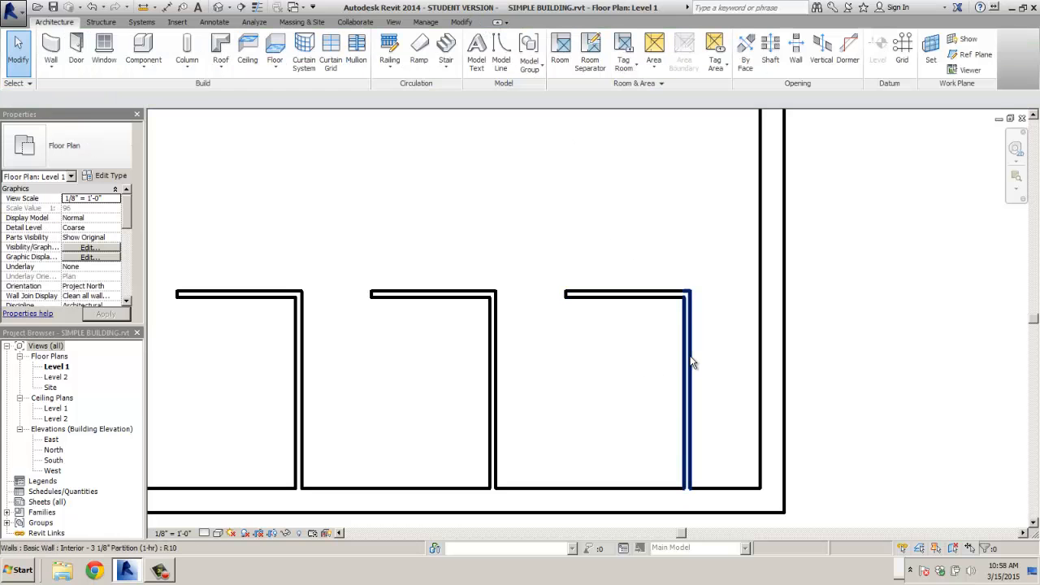
left_click(690, 362)
key("Delete")
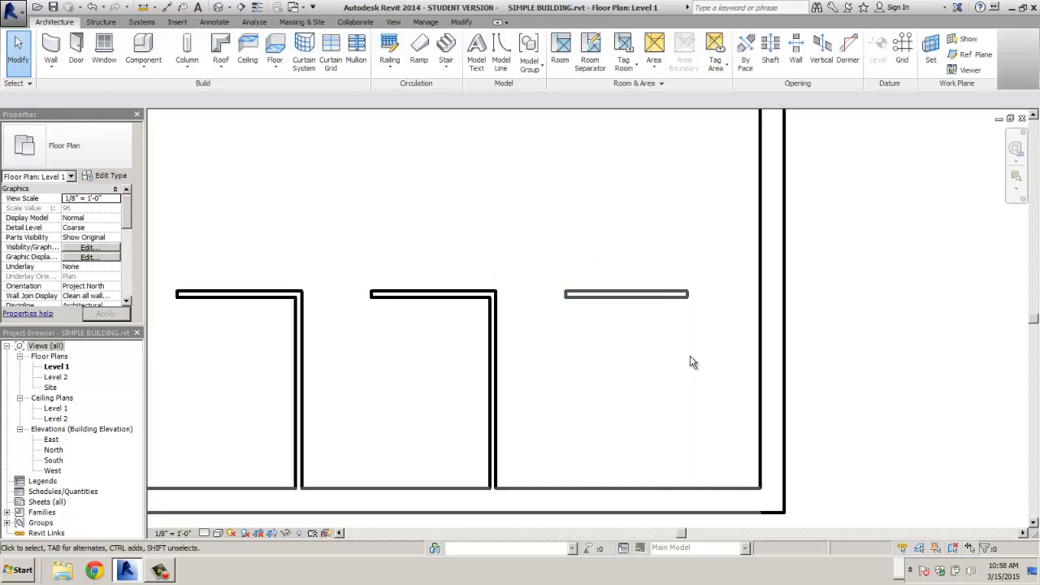
left_click(660, 296)
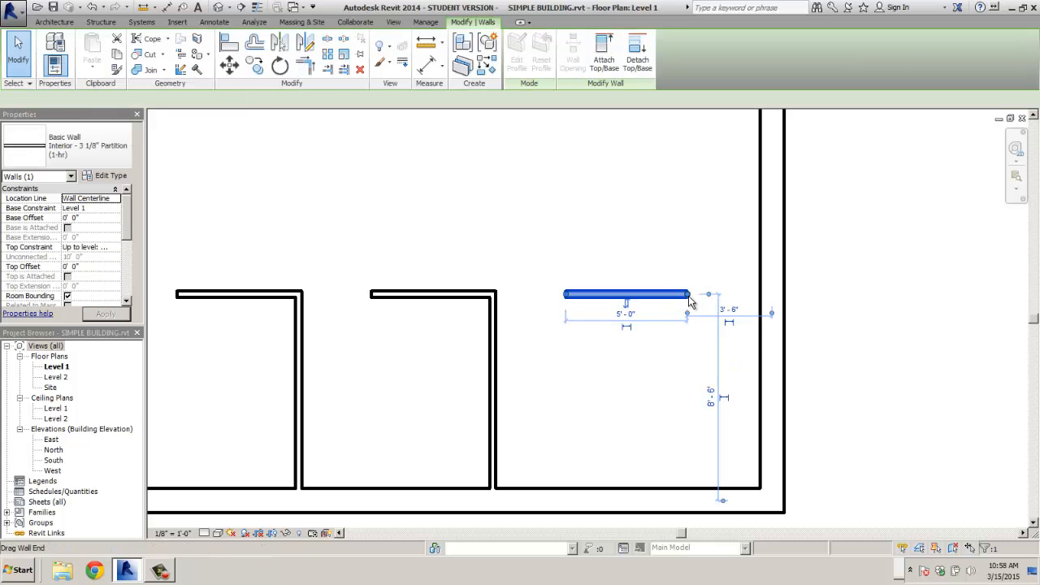
left_click_drag(689, 294, 767, 295)
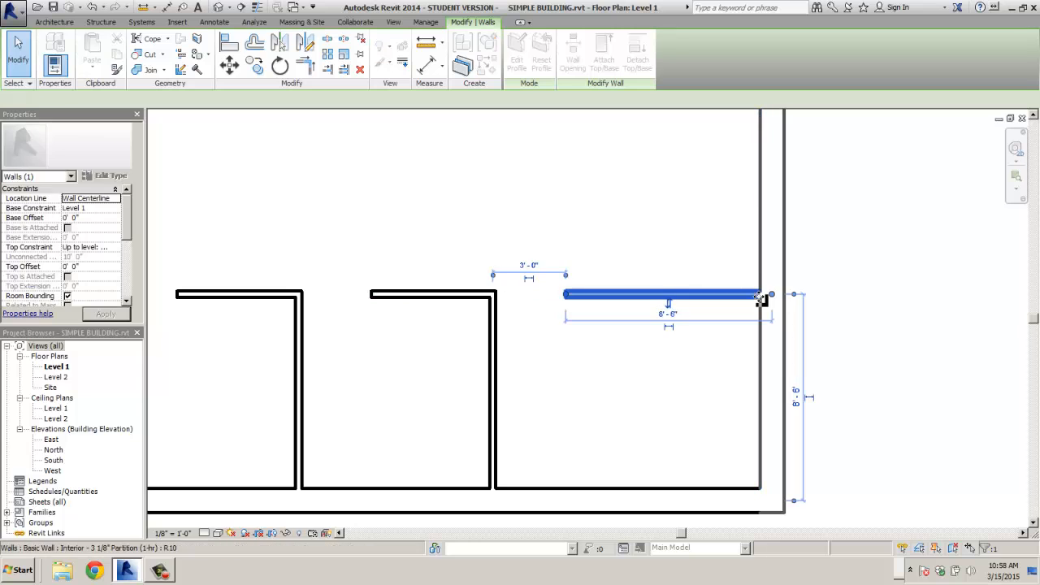
left_click(706, 367)
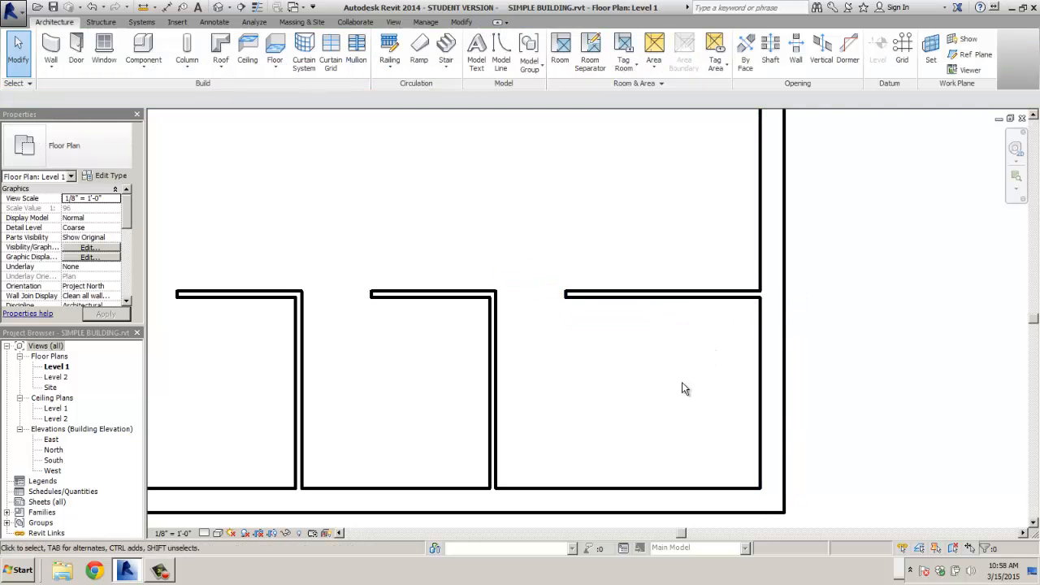
scroll(623, 397, "down", 2)
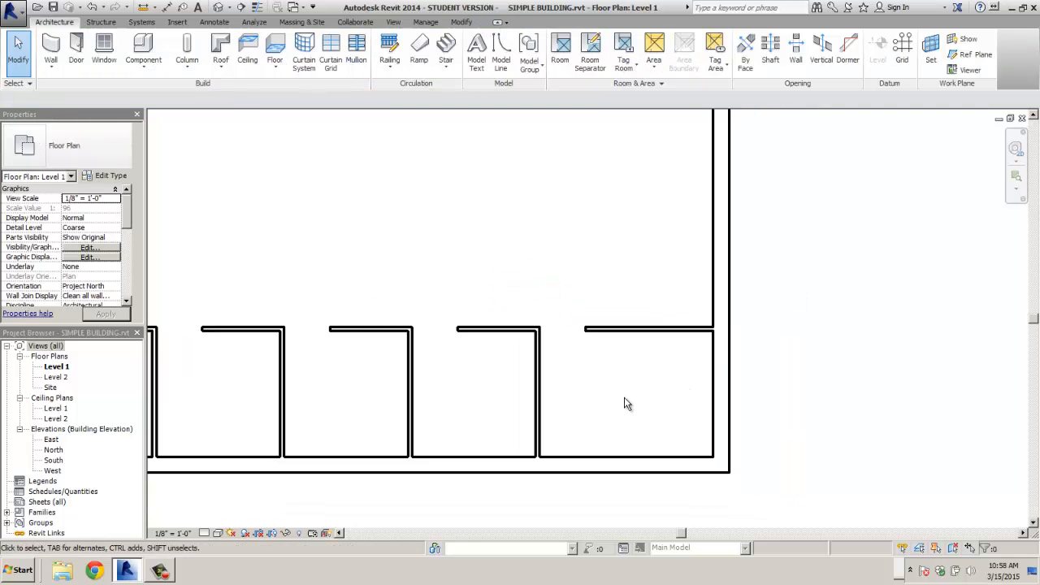
- Zoom out to the whole building, start structural column placement, and show the Manage settings
scroll(443, 304, "down", 2)
middle_click_drag(444, 304, 666, 363)
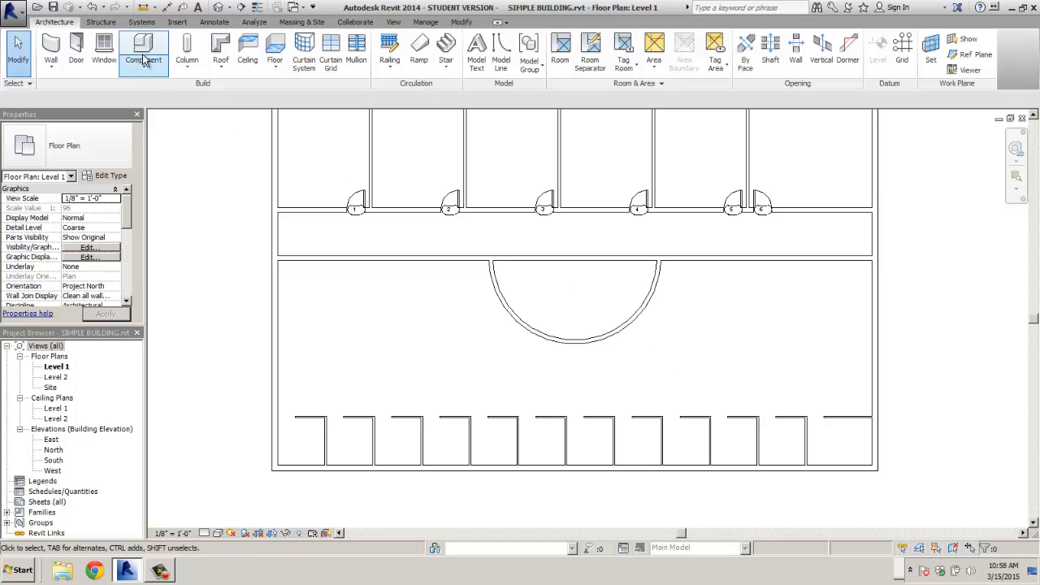
left_click(187, 48)
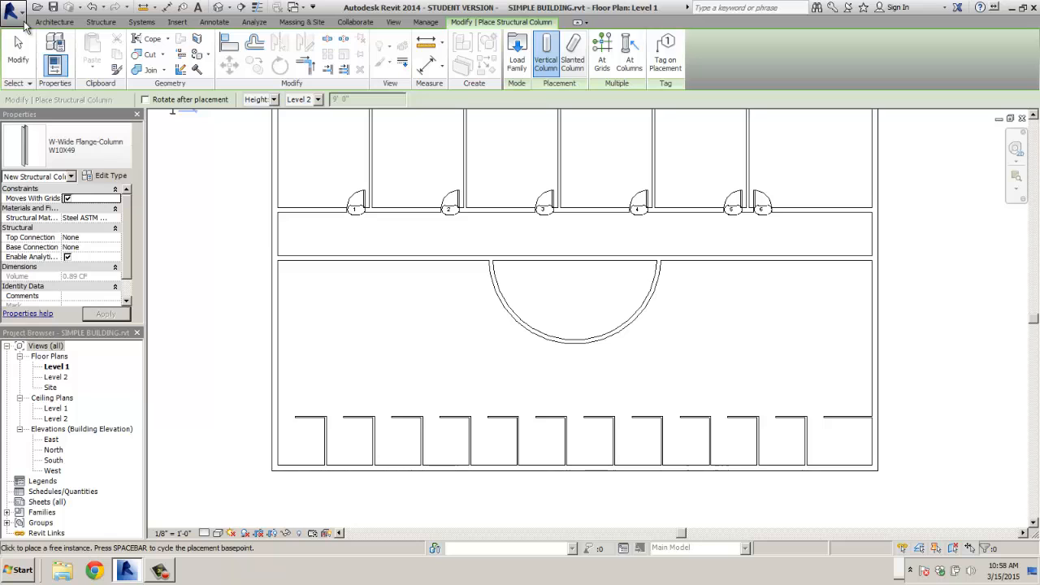
left_click(429, 23)
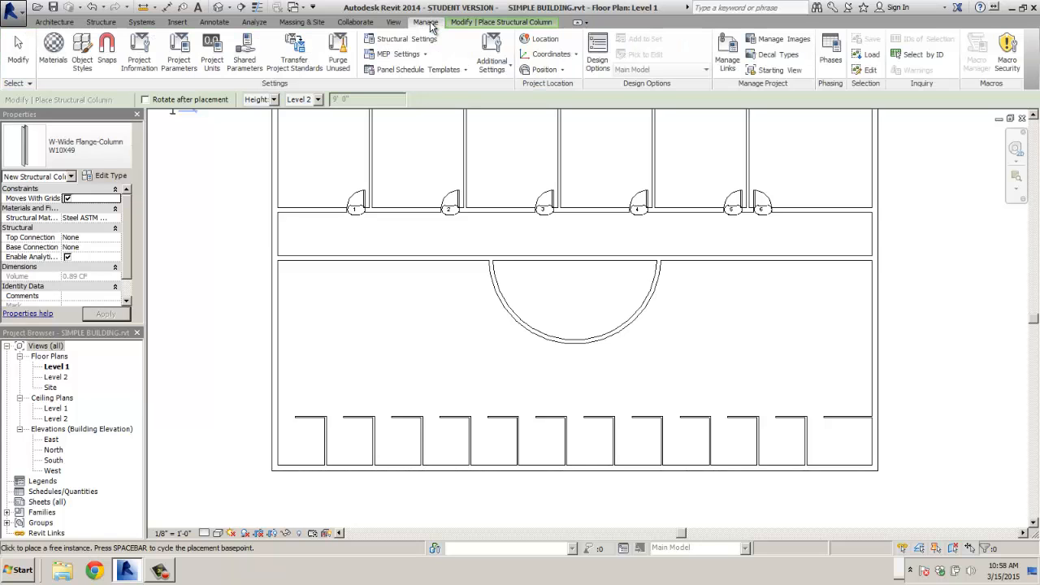
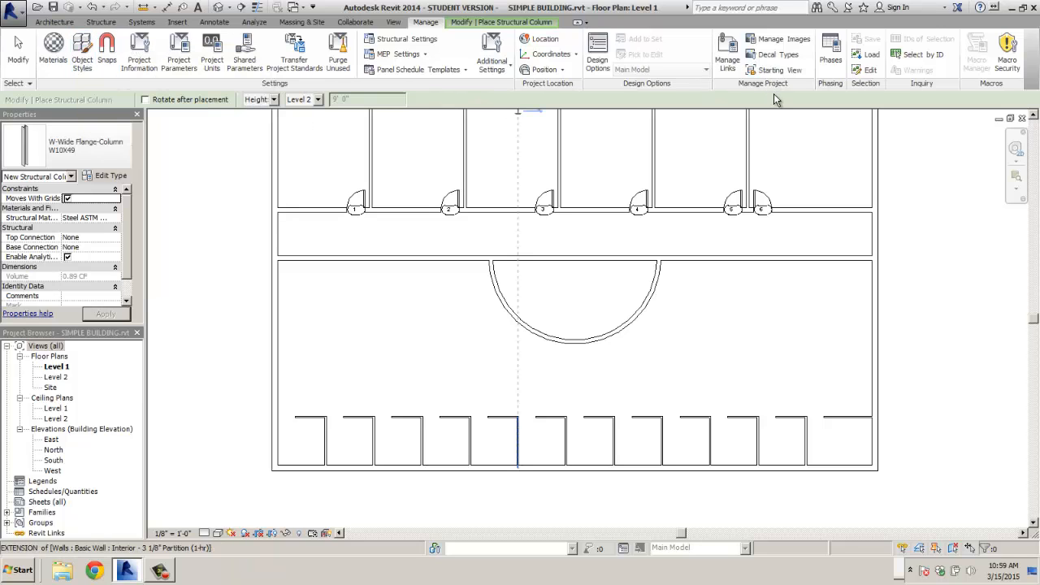
- Retrieve the saved COLUMN SET selection, loading it three times in a row
left_click(868, 54)
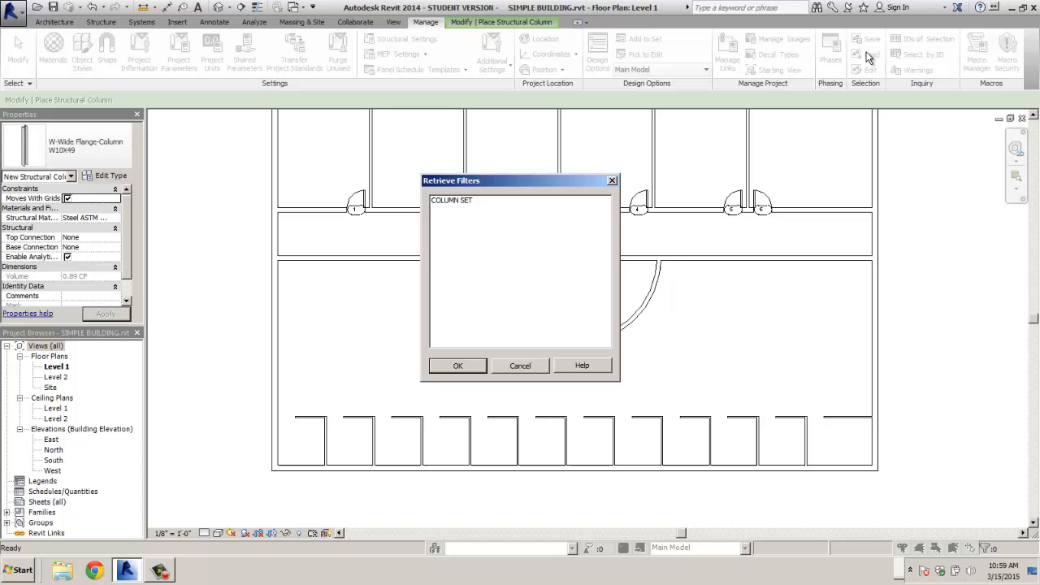
left_click(451, 199)
left_click(457, 365)
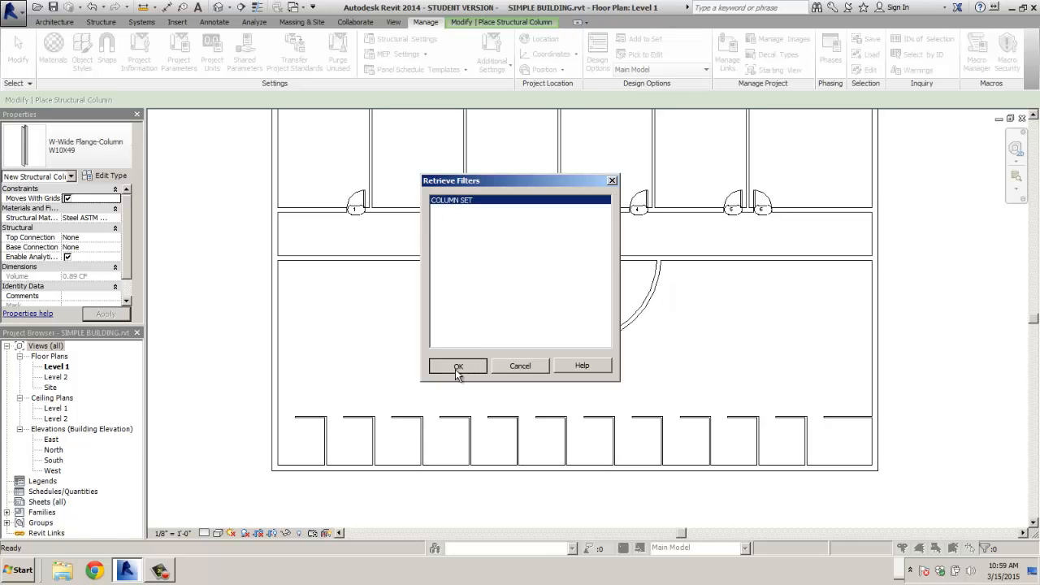
scroll(393, 373, "down", 2)
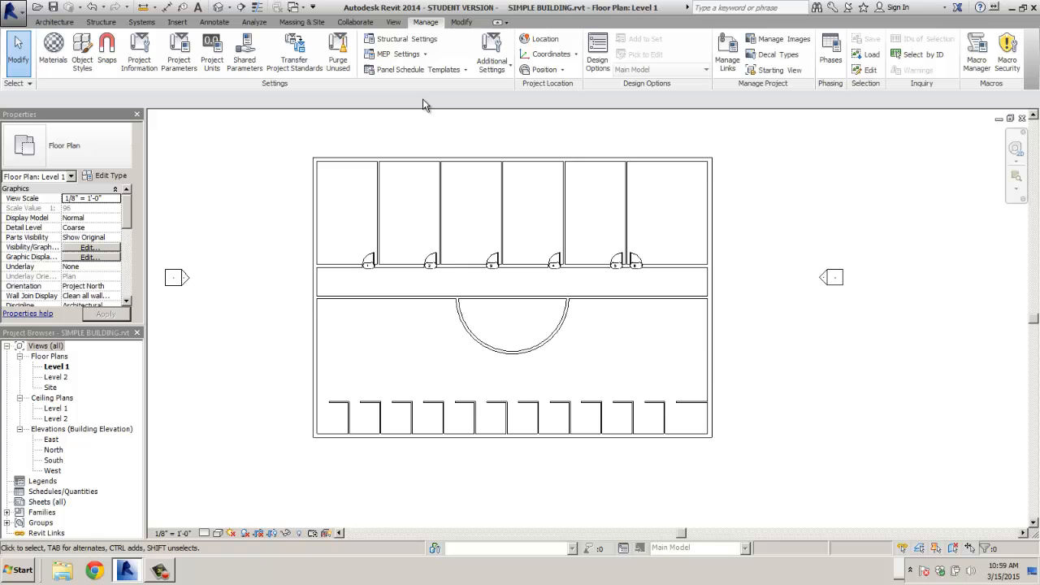
left_click(867, 57)
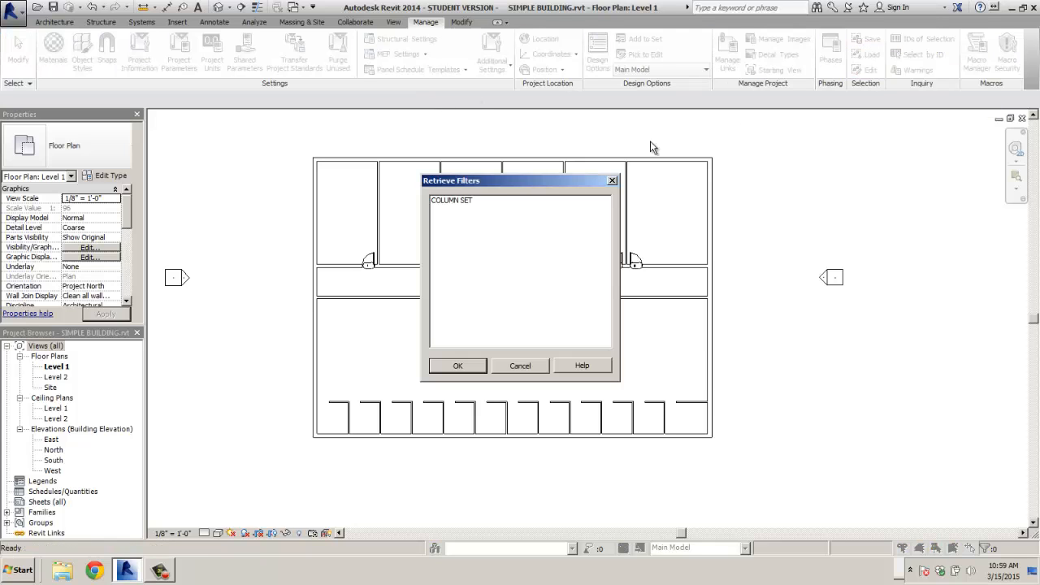
left_click(449, 203)
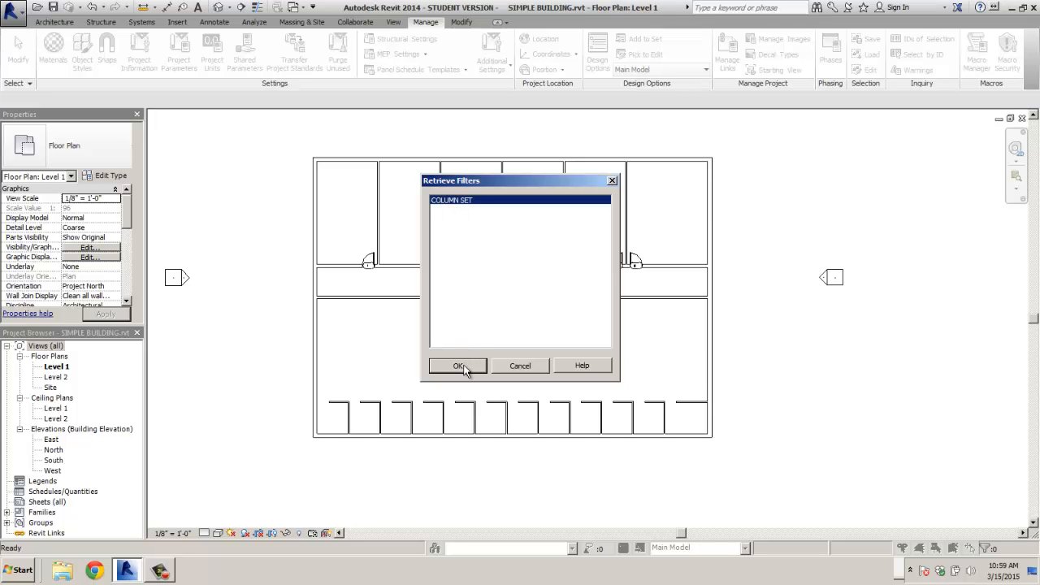
left_click(458, 366)
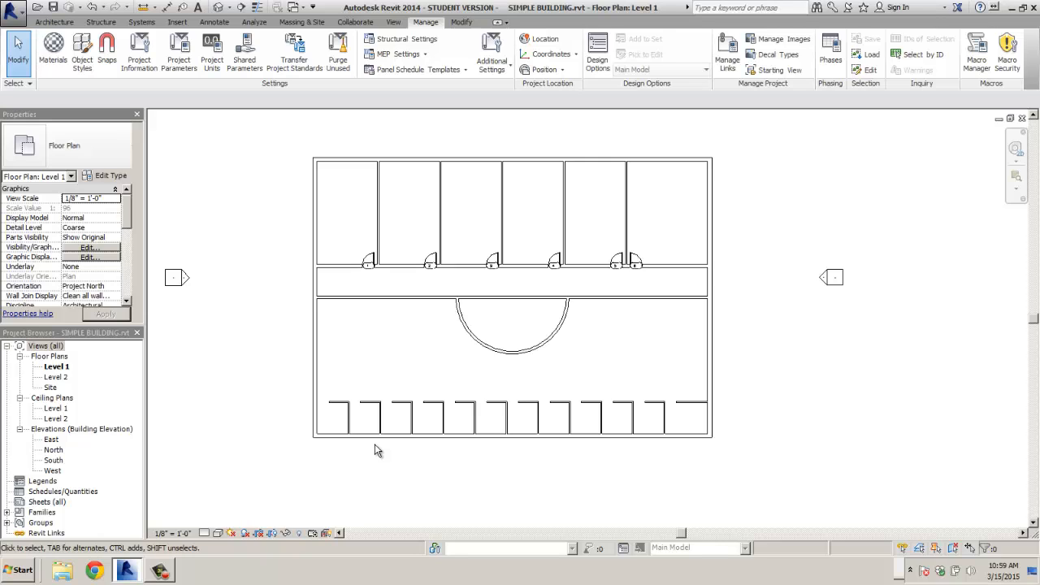
scroll(351, 465, "down", 1)
scroll(346, 482, "up", 3)
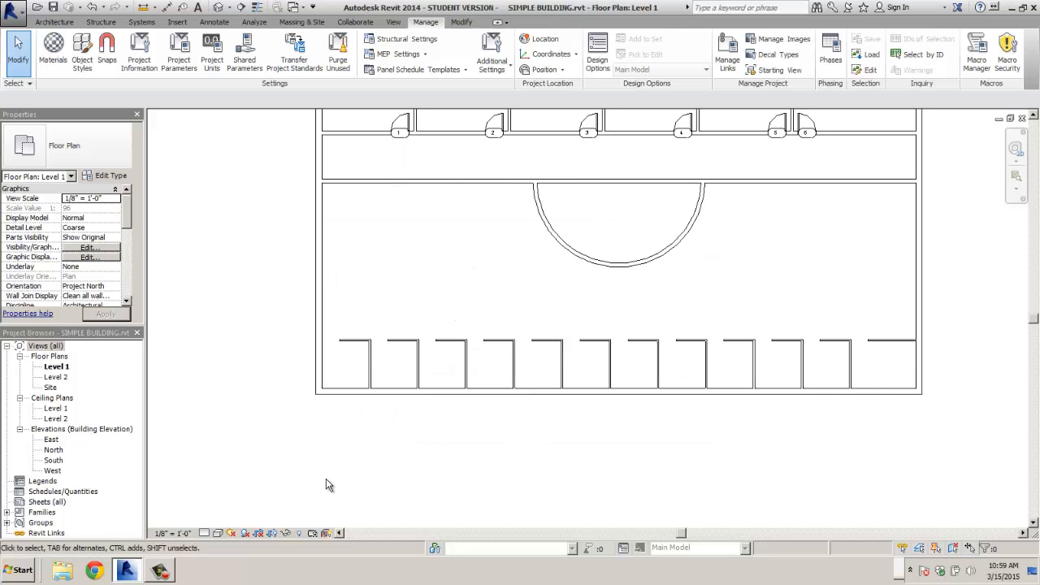
left_click(866, 56)
left_click(470, 200)
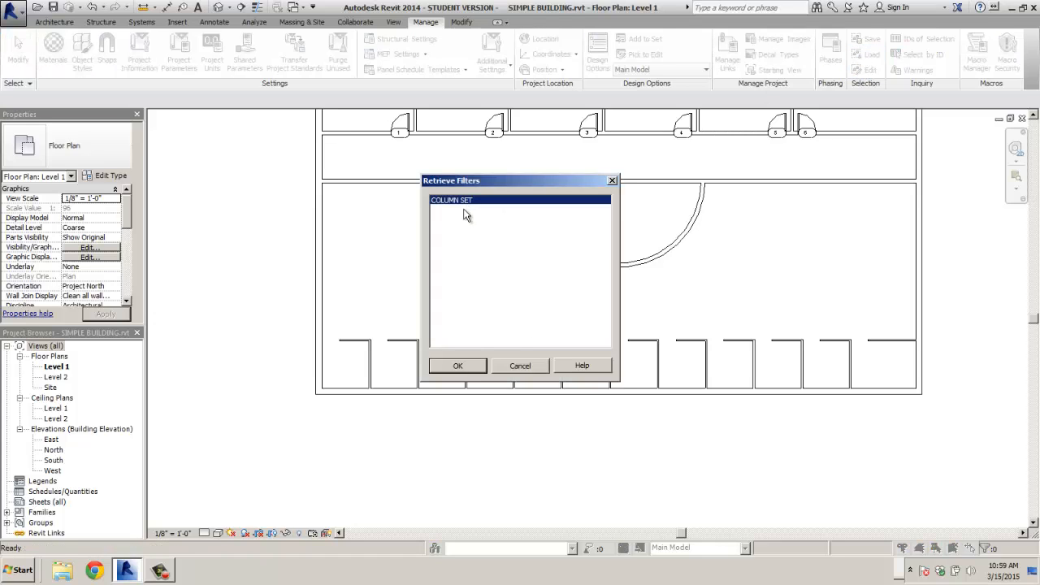
left_click(461, 366)
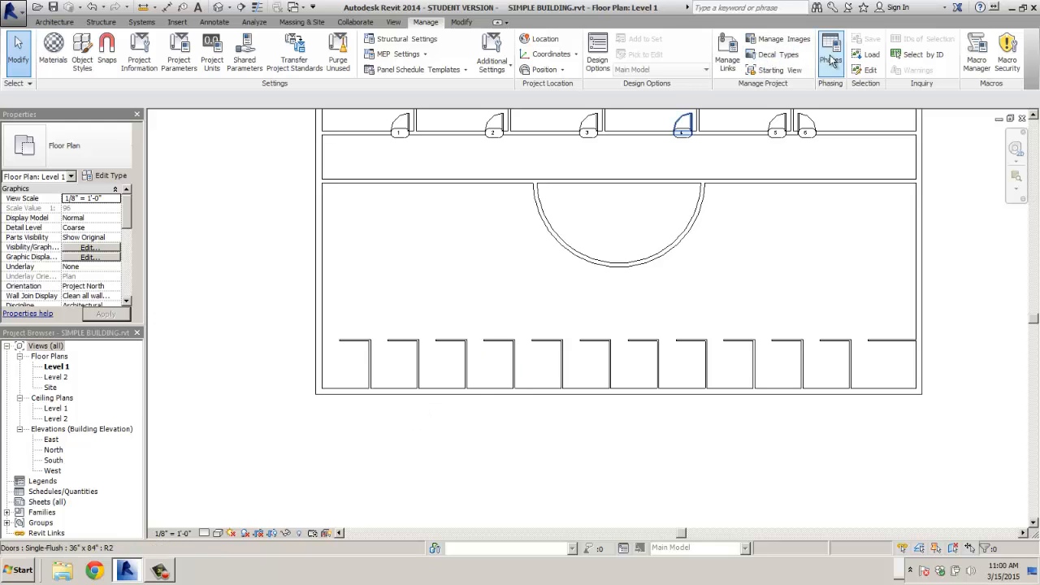
- Place a structural column and an architectural column below the plan's bottom-left corner
left_click(53, 22)
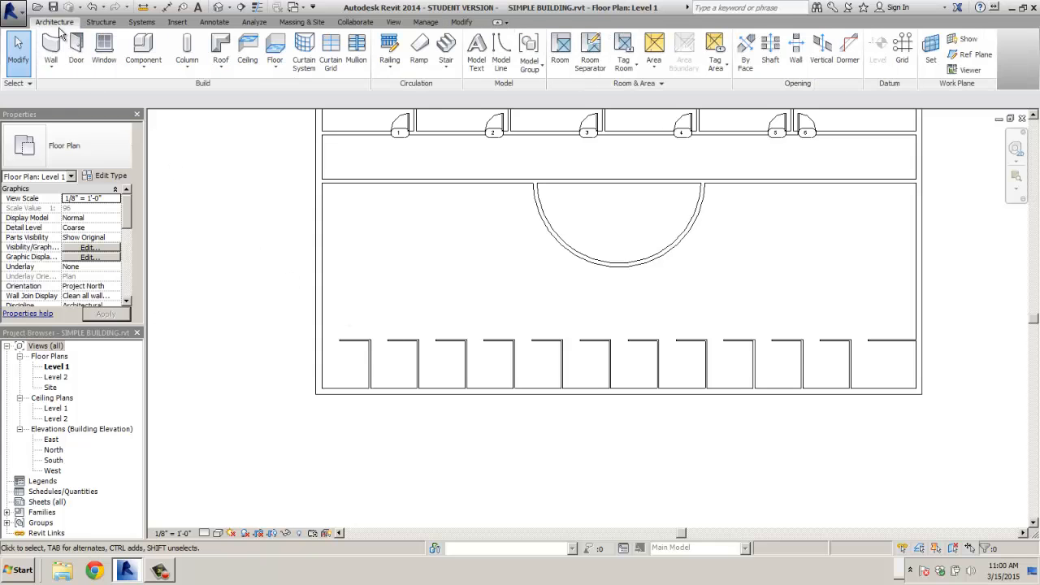
left_click(189, 50)
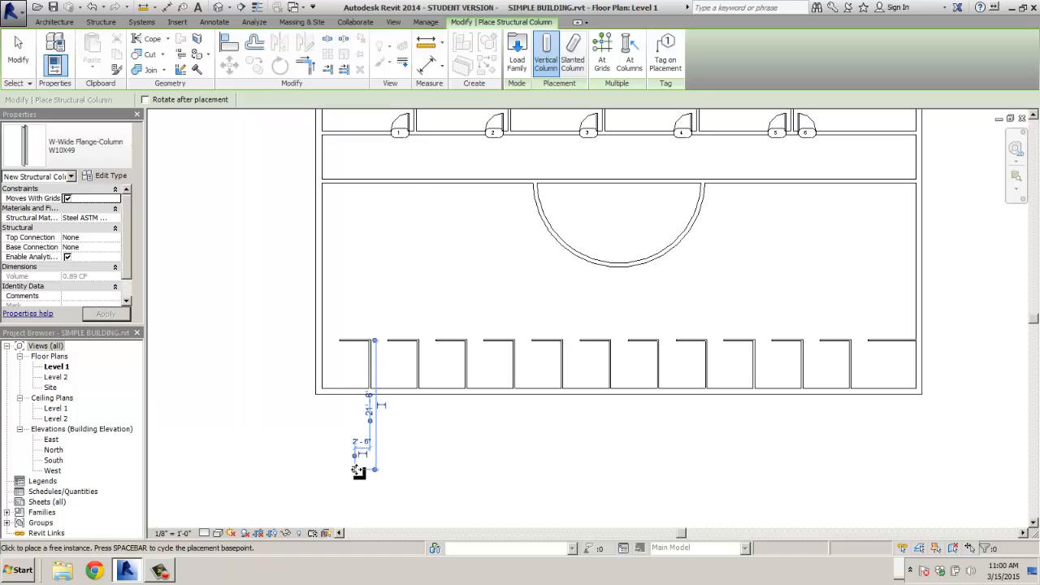
left_click(354, 470)
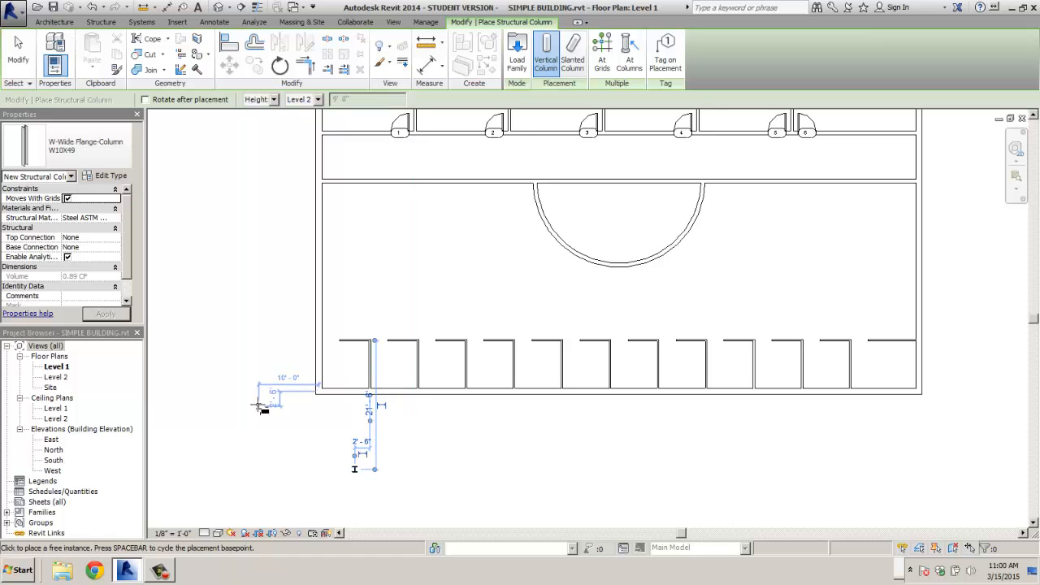
left_click(54, 22)
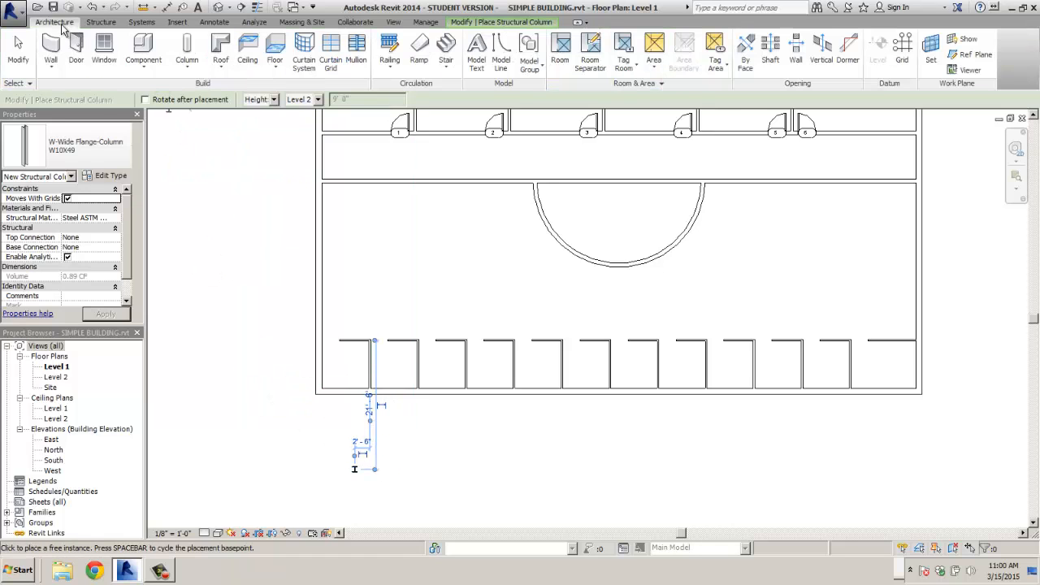
left_click(187, 62)
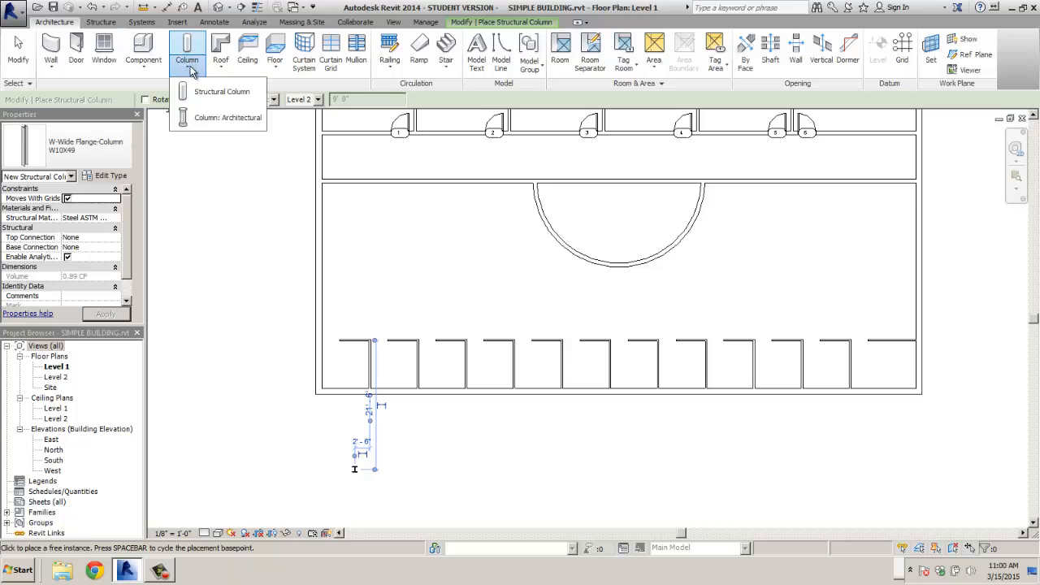
left_click(207, 119)
scroll(362, 476, "up", 2)
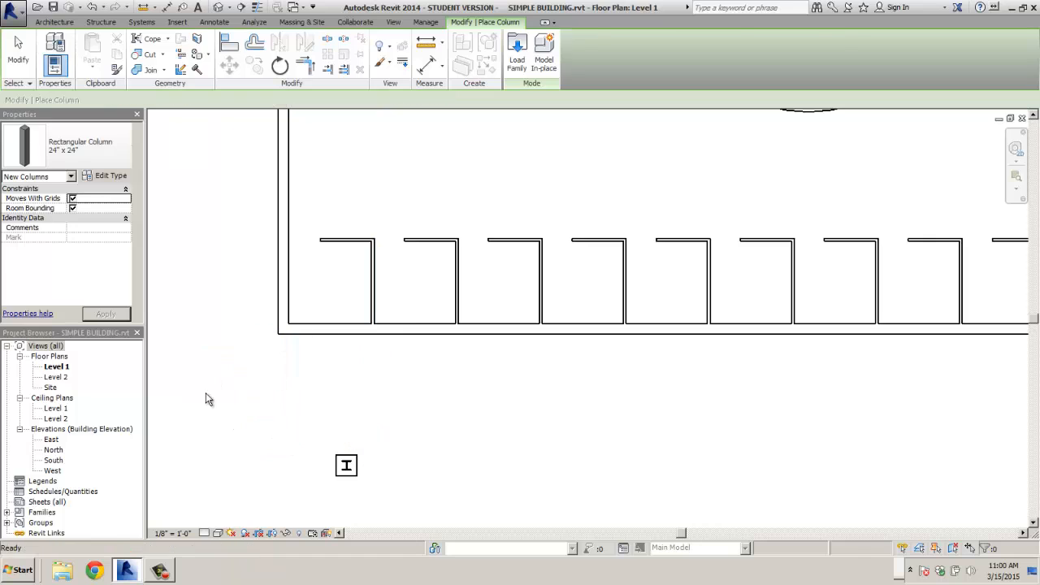
key("Escape")
- Save both columns as COLUMN SET, replacing the old set, keep both categories, and reload it
left_click_drag(317, 443, 404, 506)
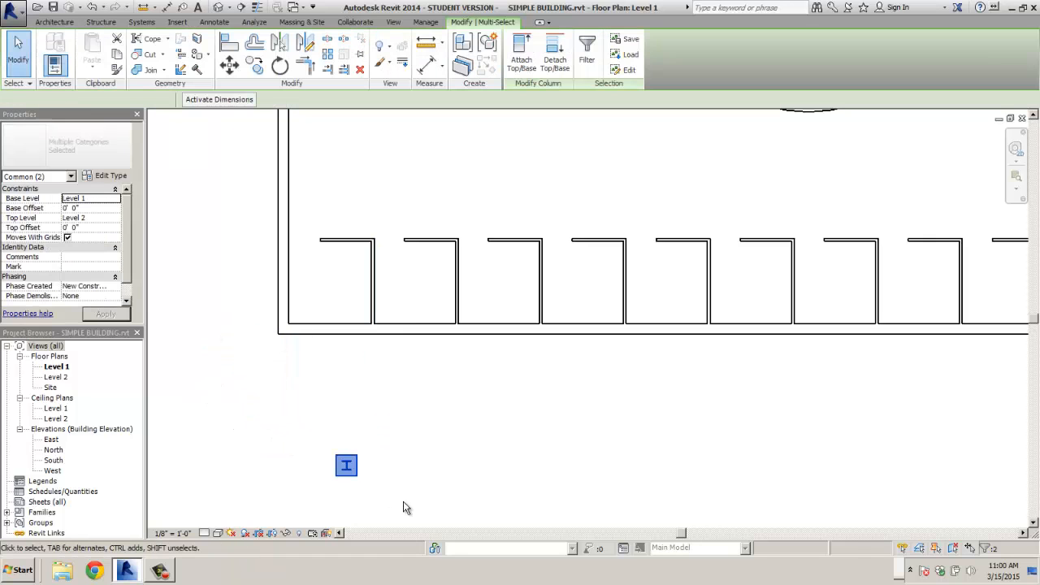
left_click(628, 39)
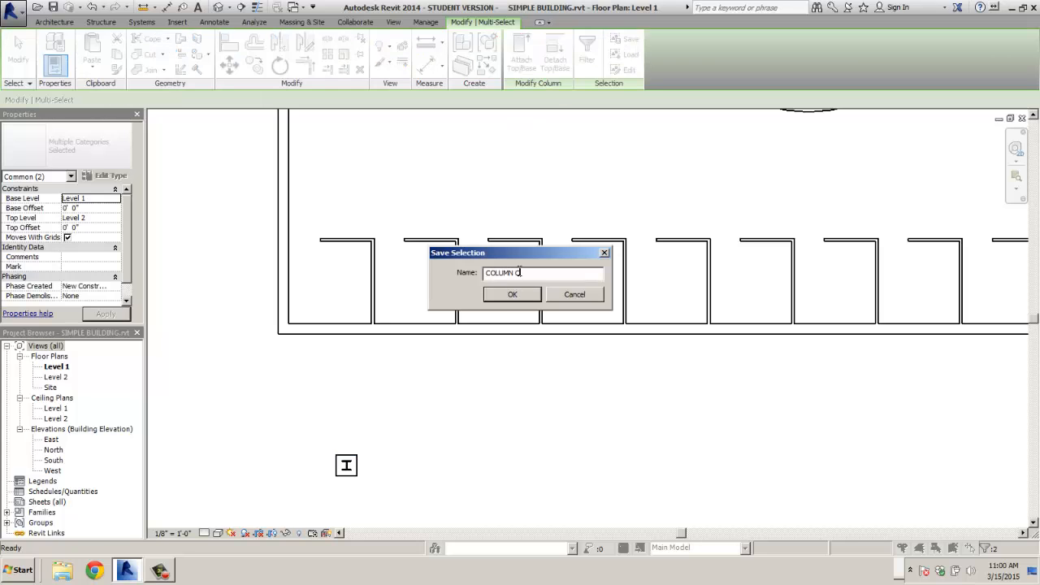
key("Return")
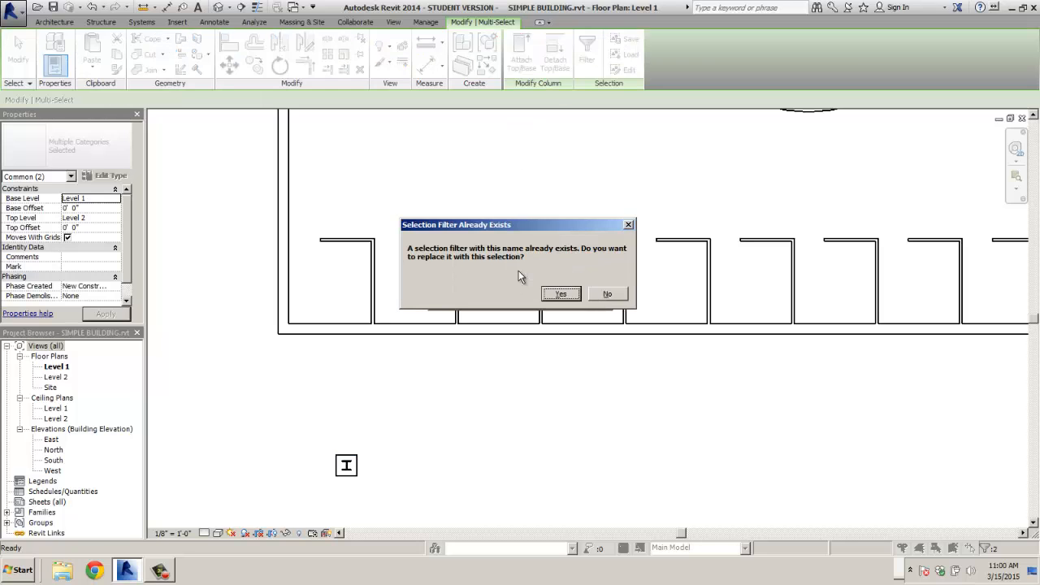
left_click(564, 294)
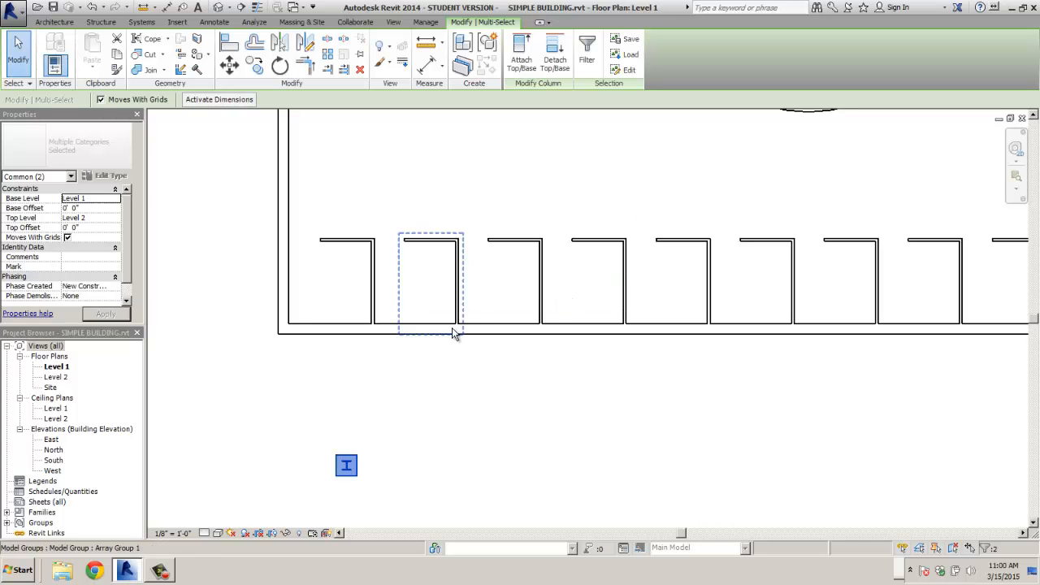
left_click(587, 53)
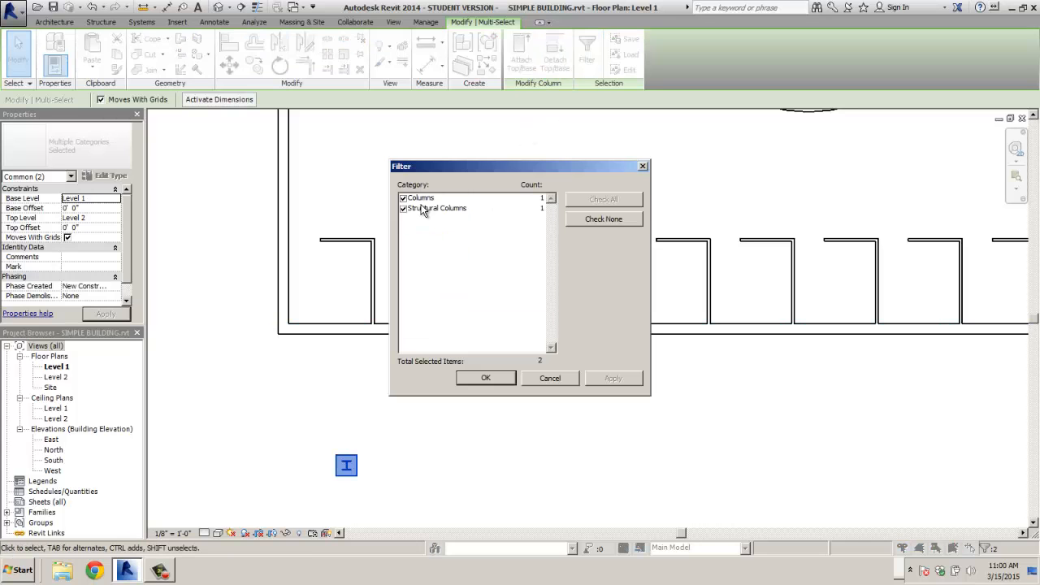
left_click(474, 379)
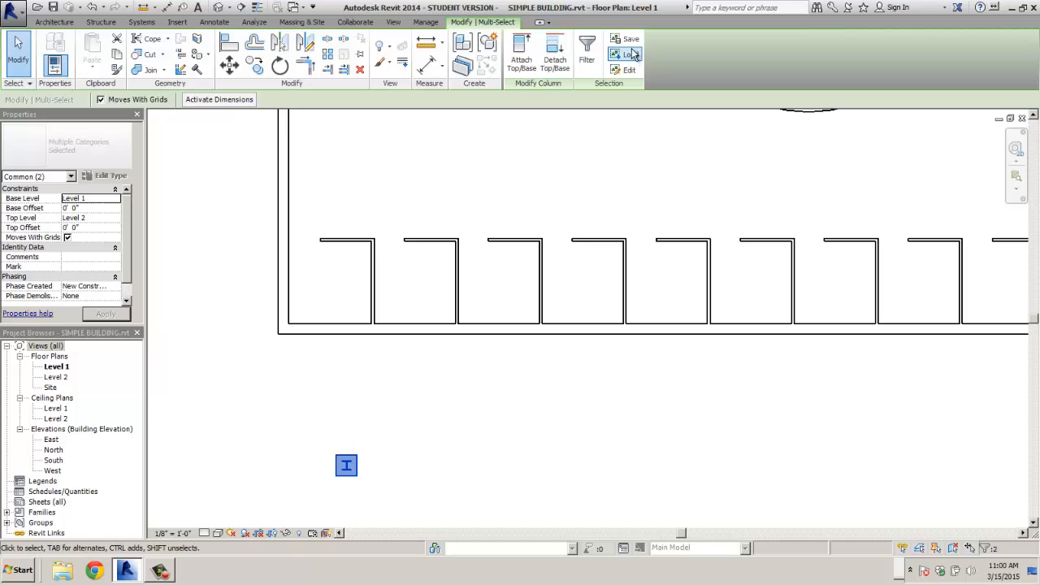
left_click(633, 55)
left_click(446, 200)
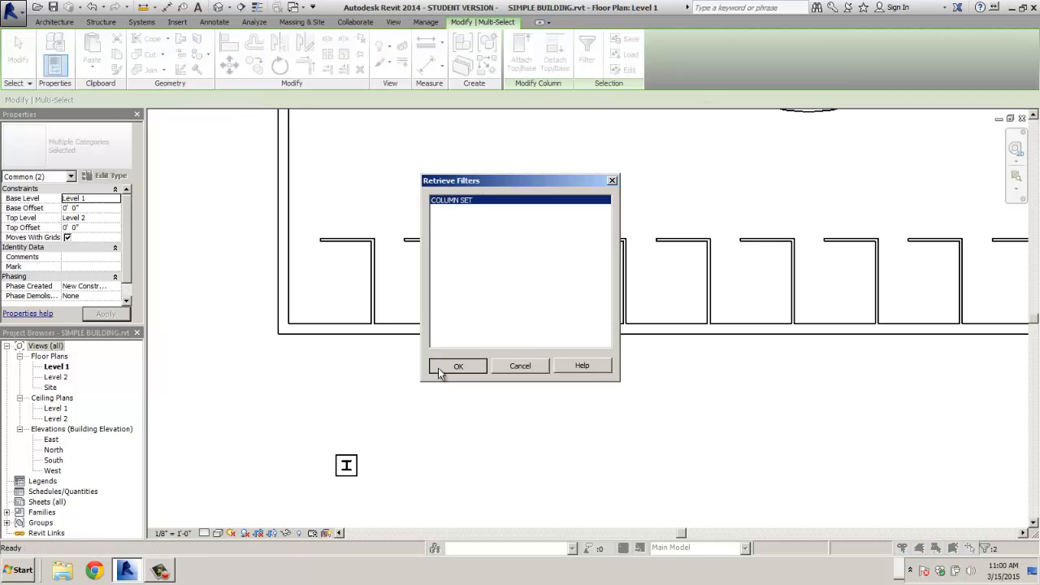
left_click(440, 368)
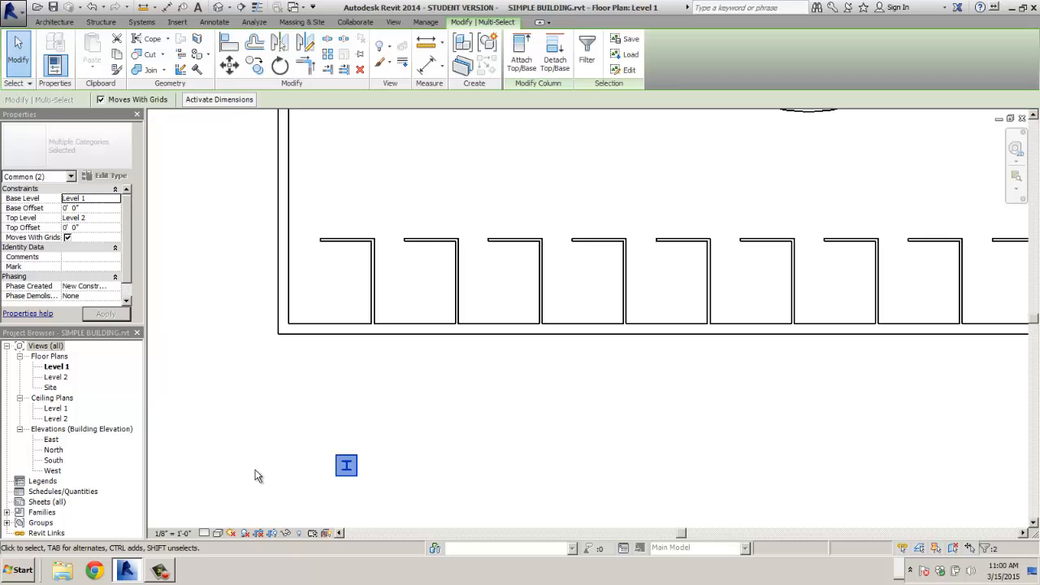
- Move the column pair left into line with the plan's left exterior wall
left_click(229, 67)
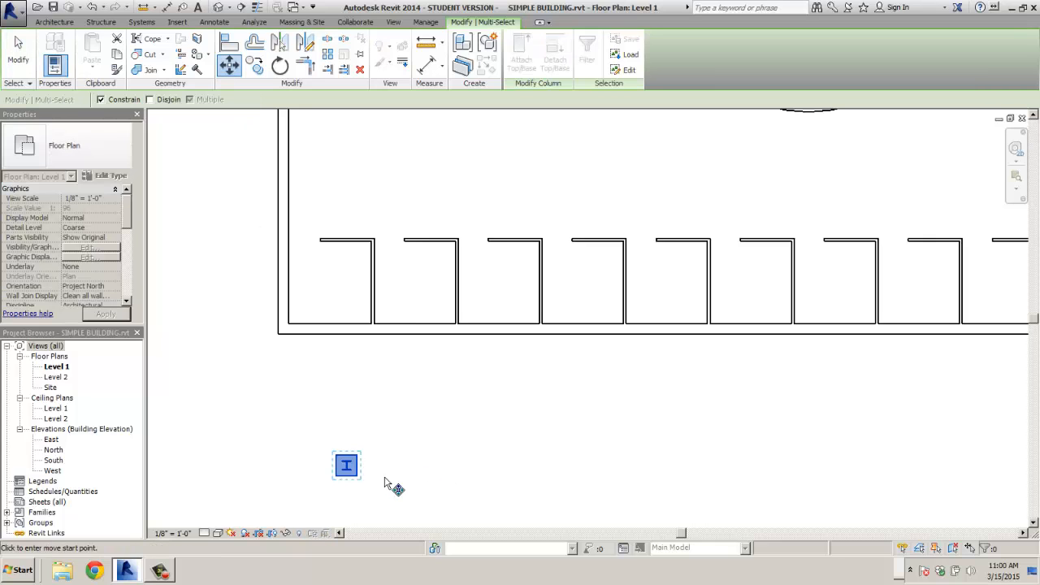
left_click(346, 465)
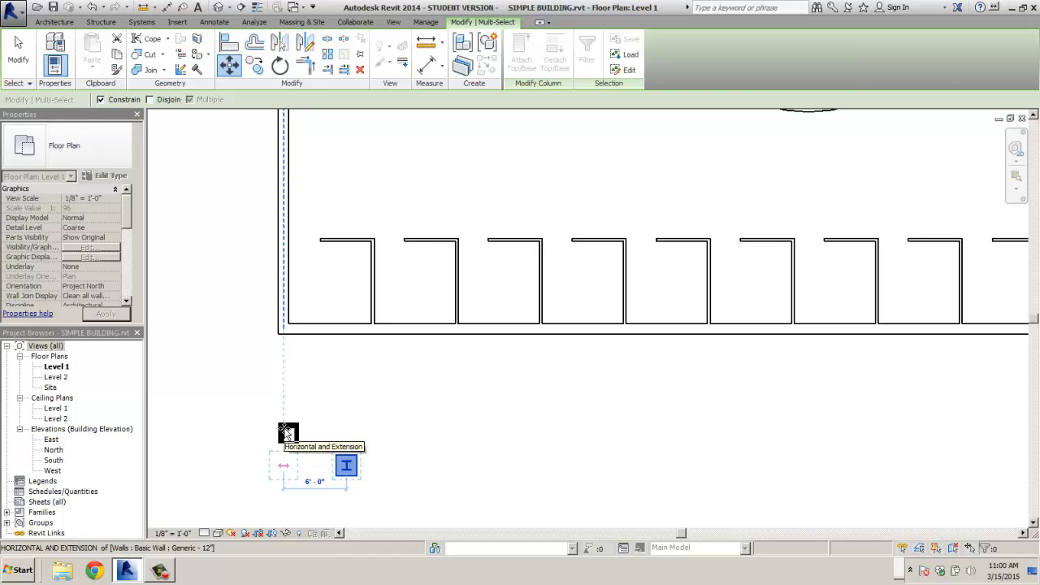
left_click(286, 433)
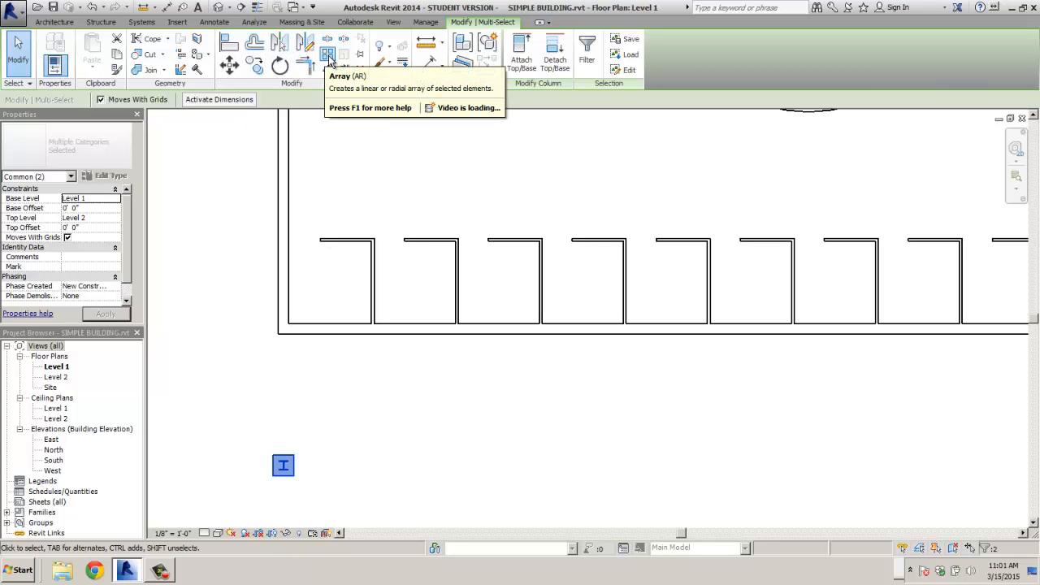
- Array the column pair from the bottom-left wall corner to the wall's far end, fitting copies to the end
left_click(328, 59)
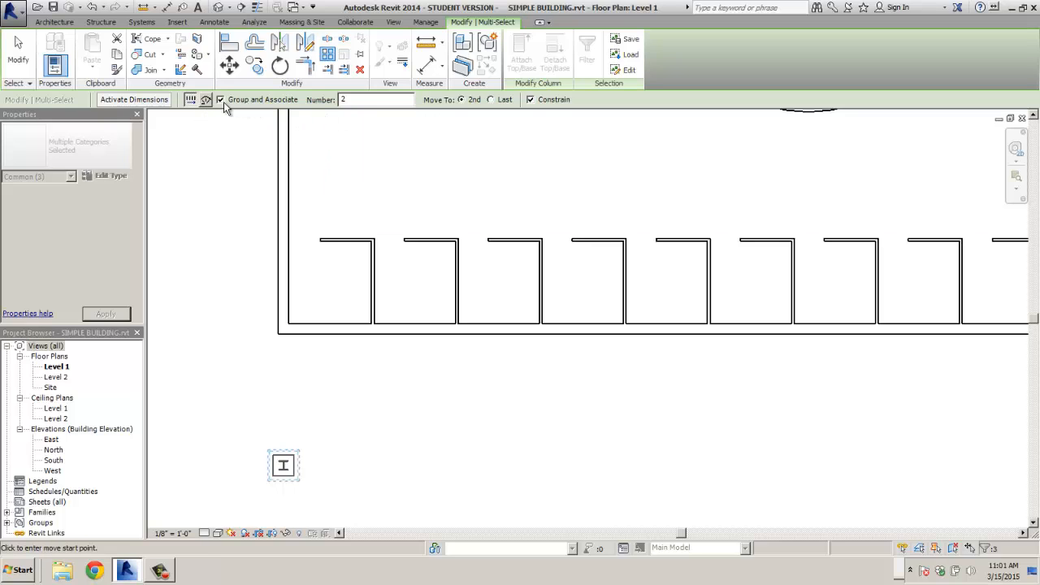
double_click(347, 99)
type("10")
left_click(490, 100)
scroll(508, 224, "down", 2)
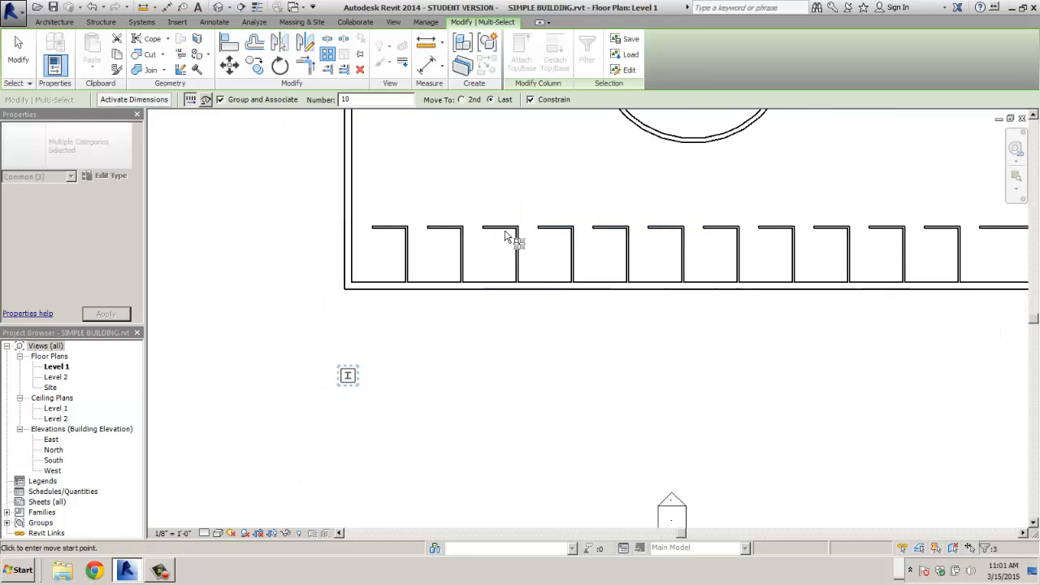
middle_click_drag(569, 214, 487, 237)
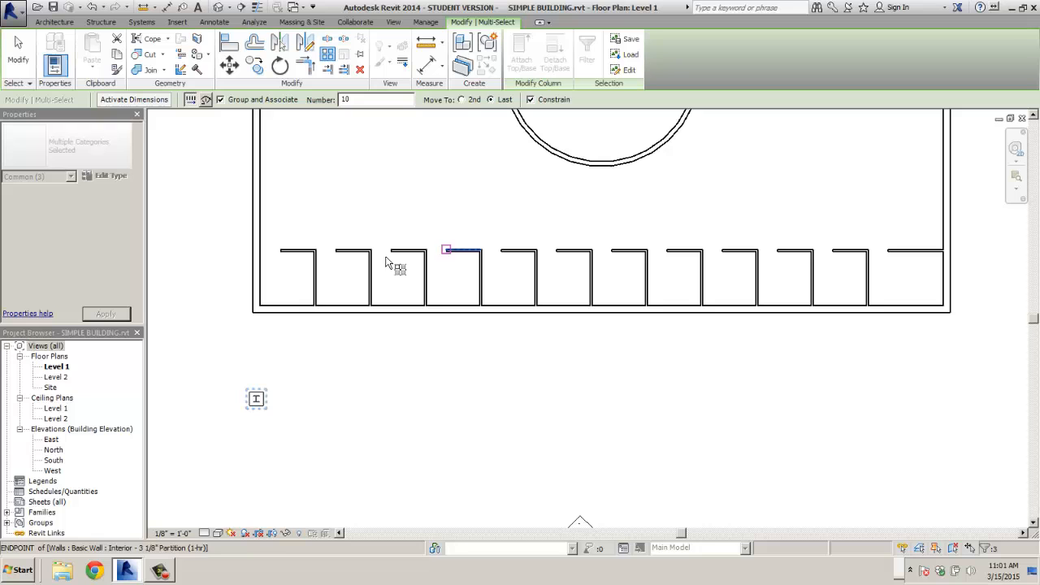
left_click(253, 308)
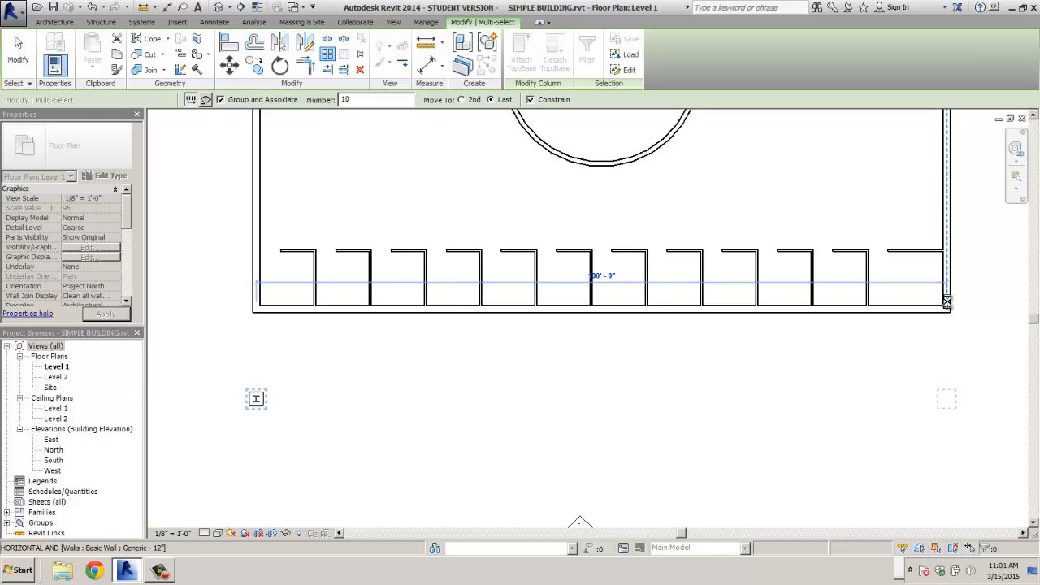
left_click(947, 301)
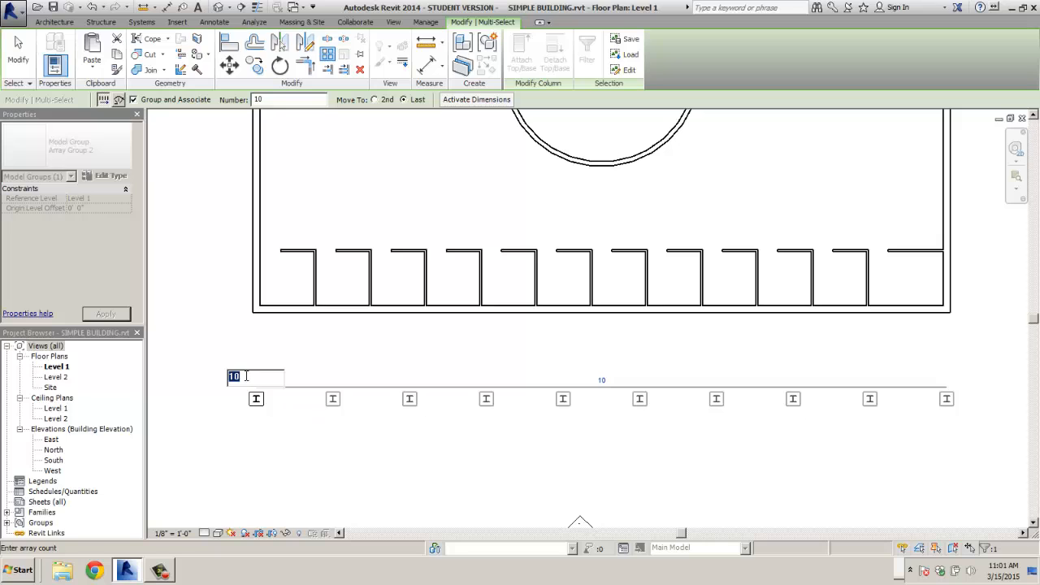
- Change the array count from 8 to 12, settle on 10, then deselect
type("8")
key("Return")
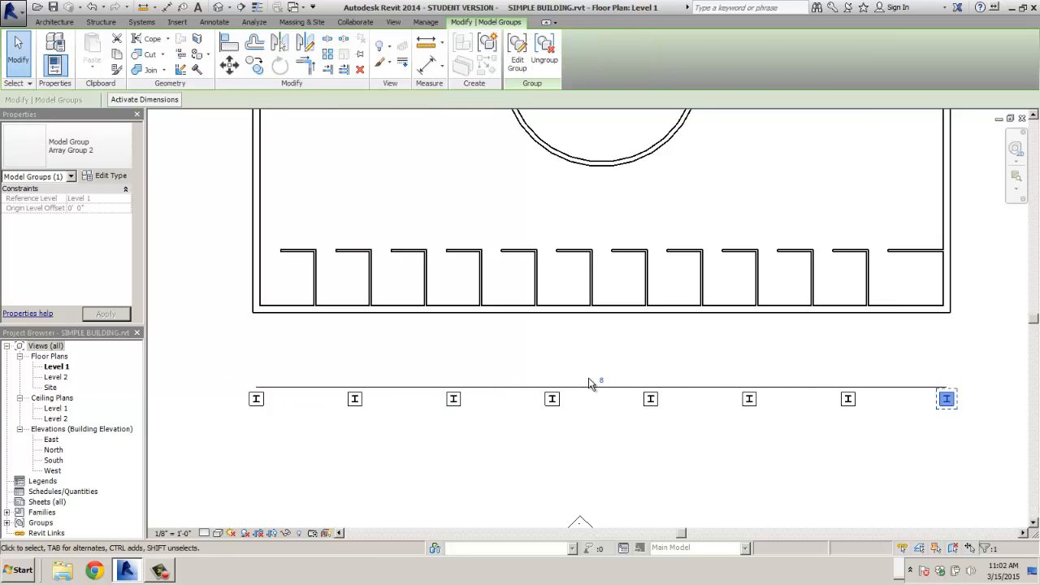
left_click(602, 380)
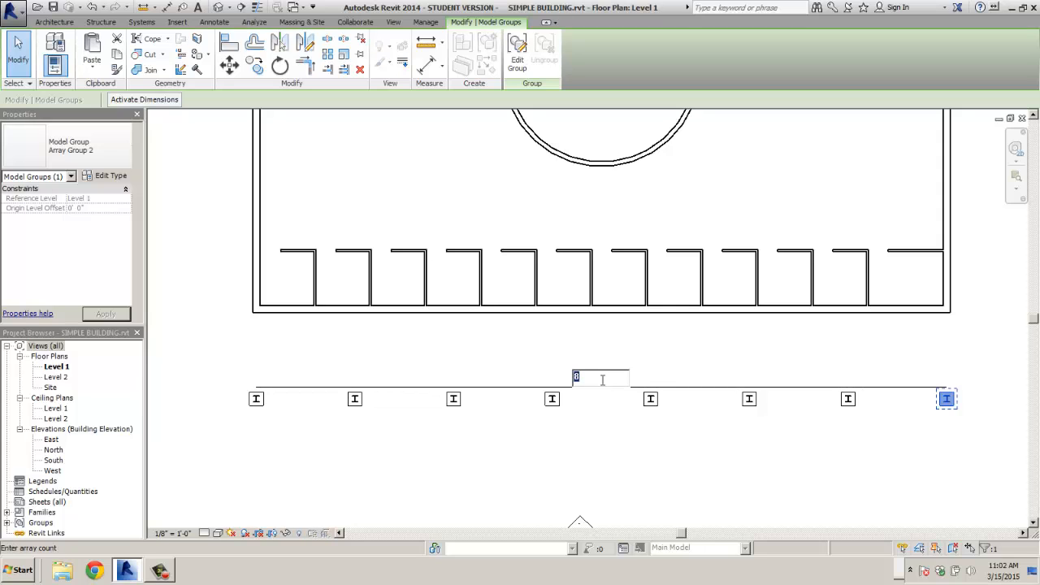
type("12")
key("Return")
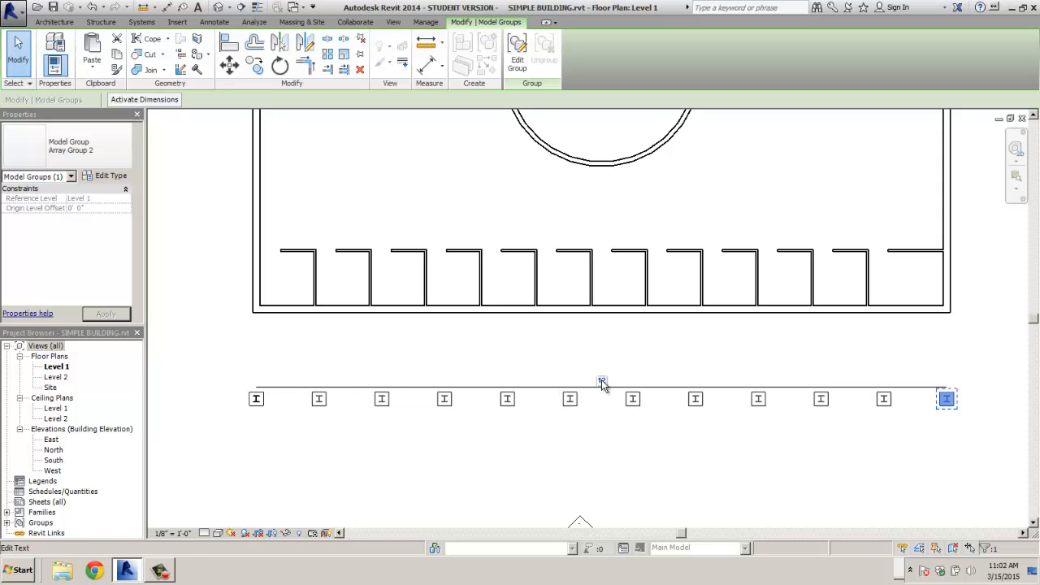
type("1")
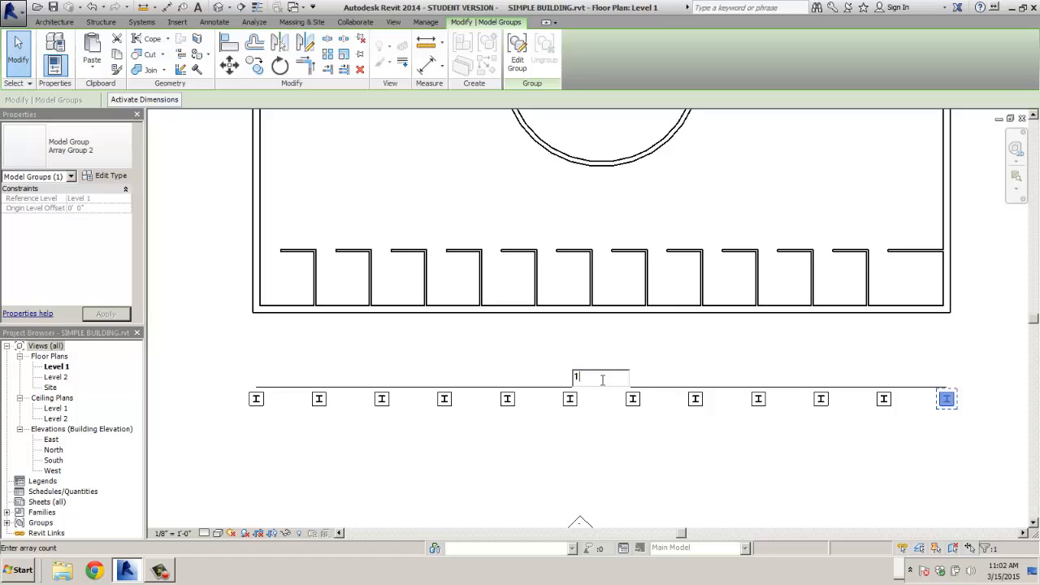
type("0")
key("Return")
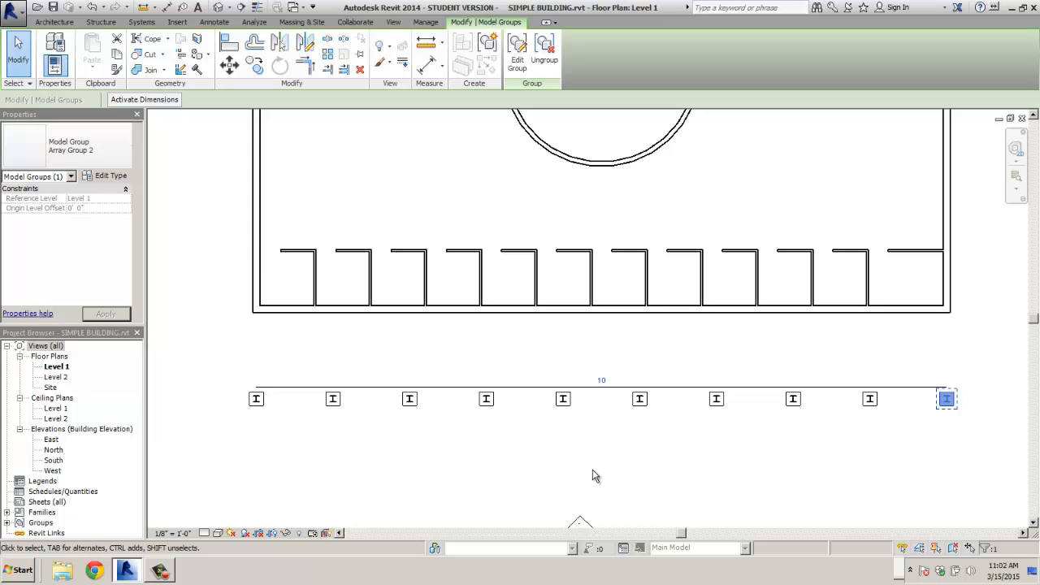
left_click(594, 493)
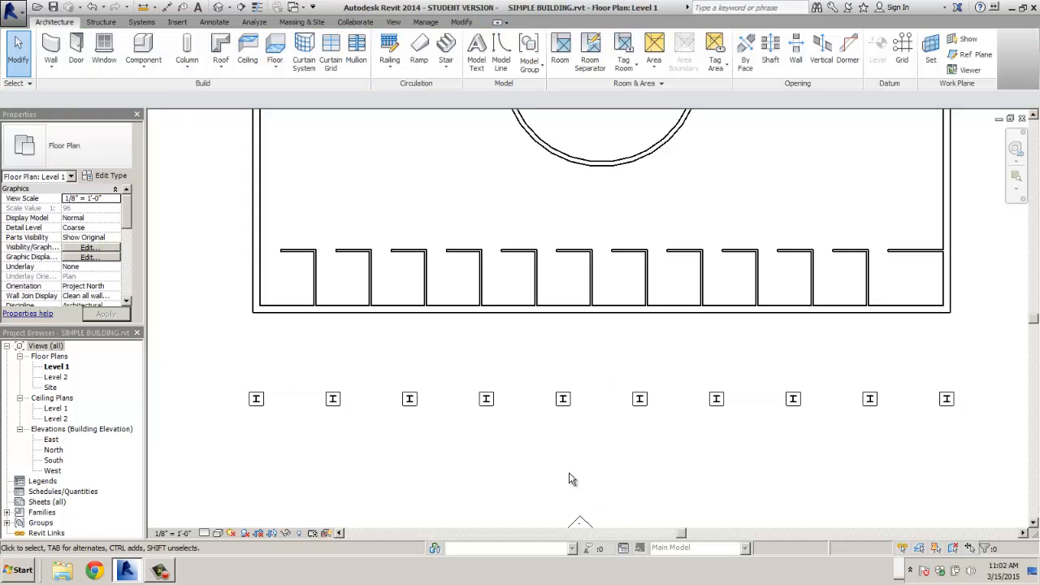
- In the North elevation, delete the stray structural column below Level 1
scroll(571, 476, "down", 2)
scroll(573, 461, "down", 2)
scroll(734, 375, "up", 2)
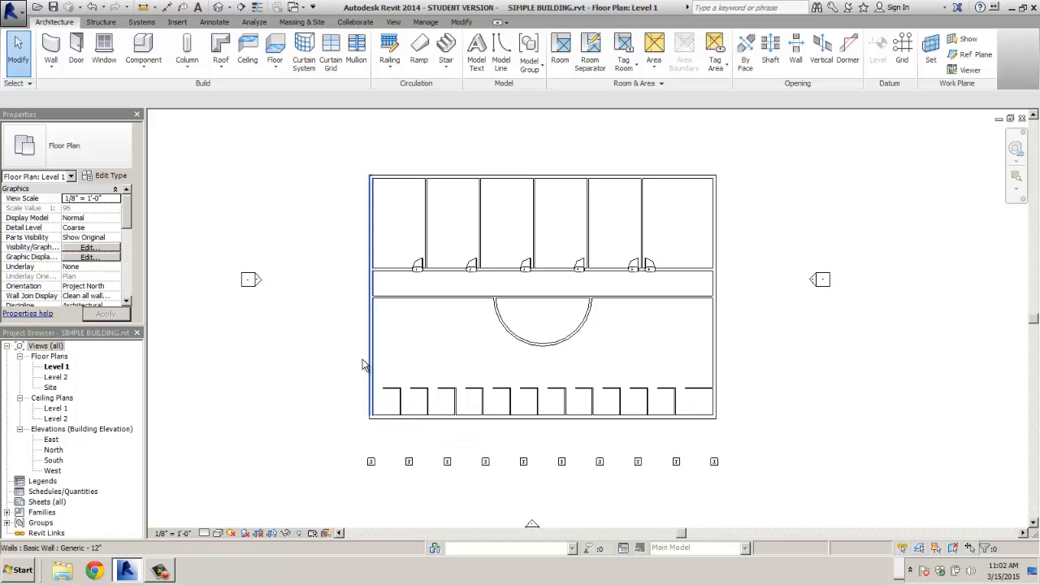
left_click(54, 450)
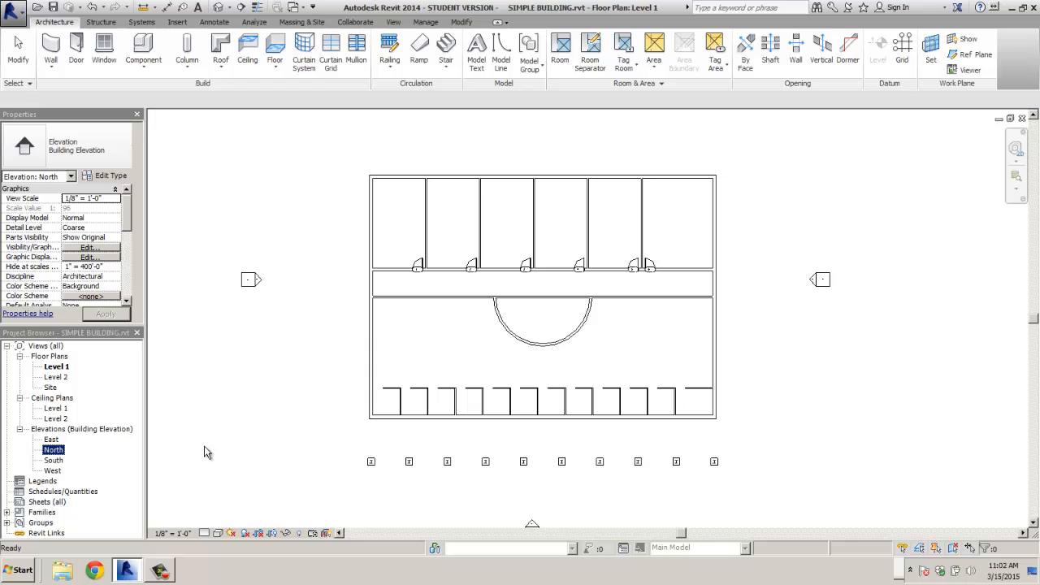
double_click(52, 450)
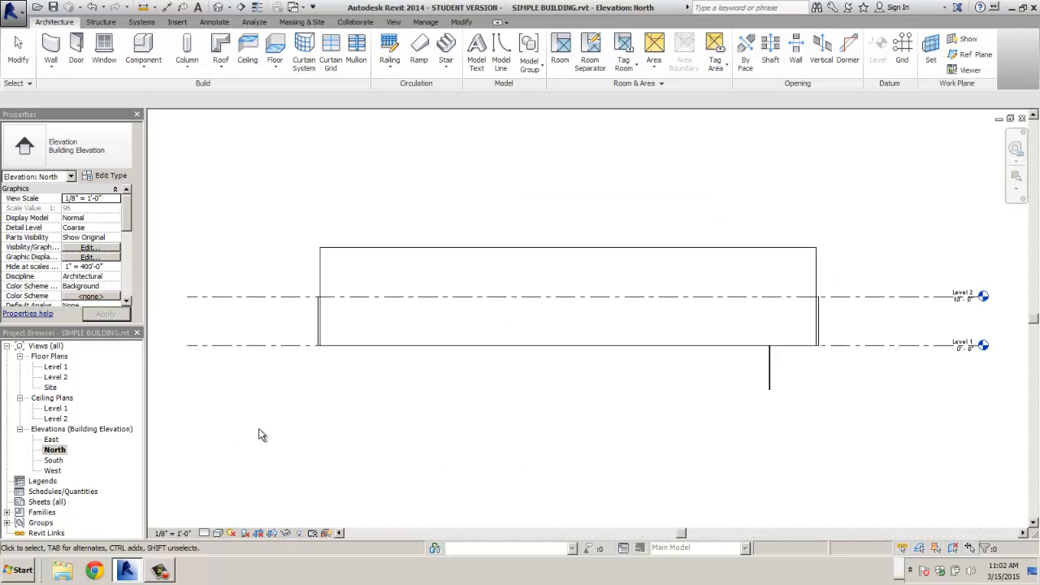
scroll(636, 282, "down", 2)
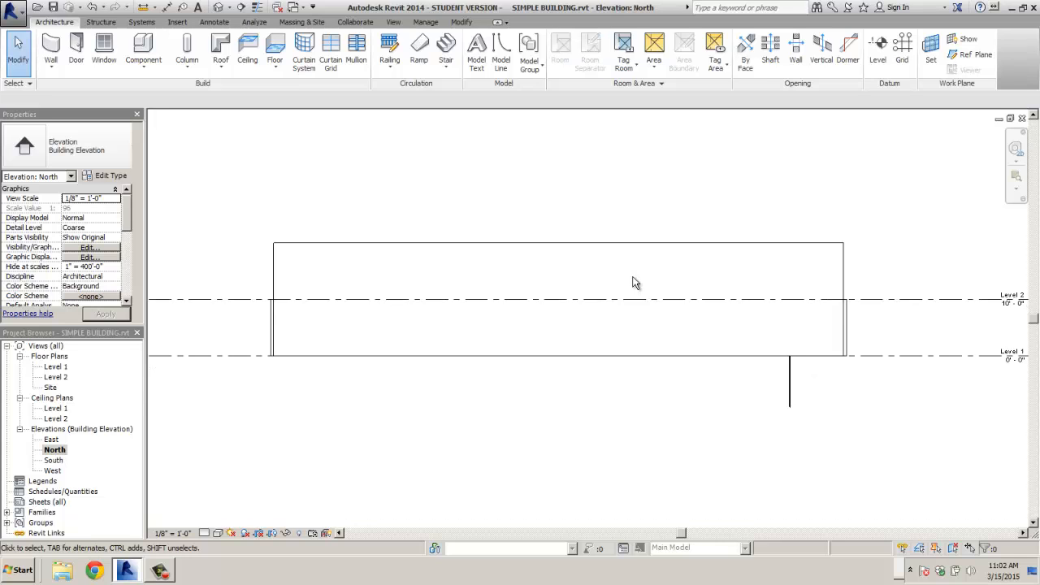
left_click(789, 398)
key("Delete")
- Open the East elevation and then the South elevation
double_click(51, 440)
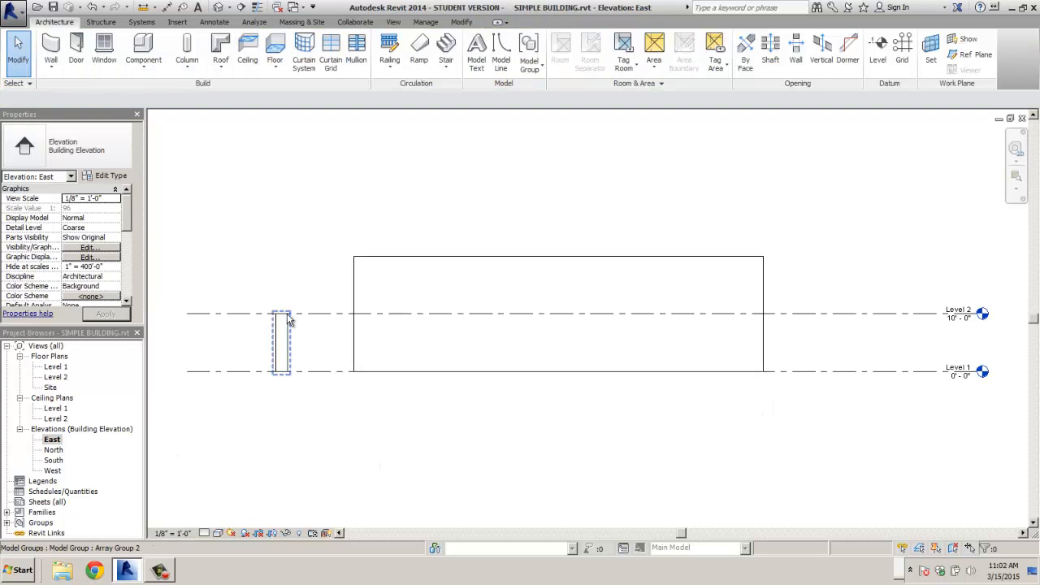
double_click(53, 460)
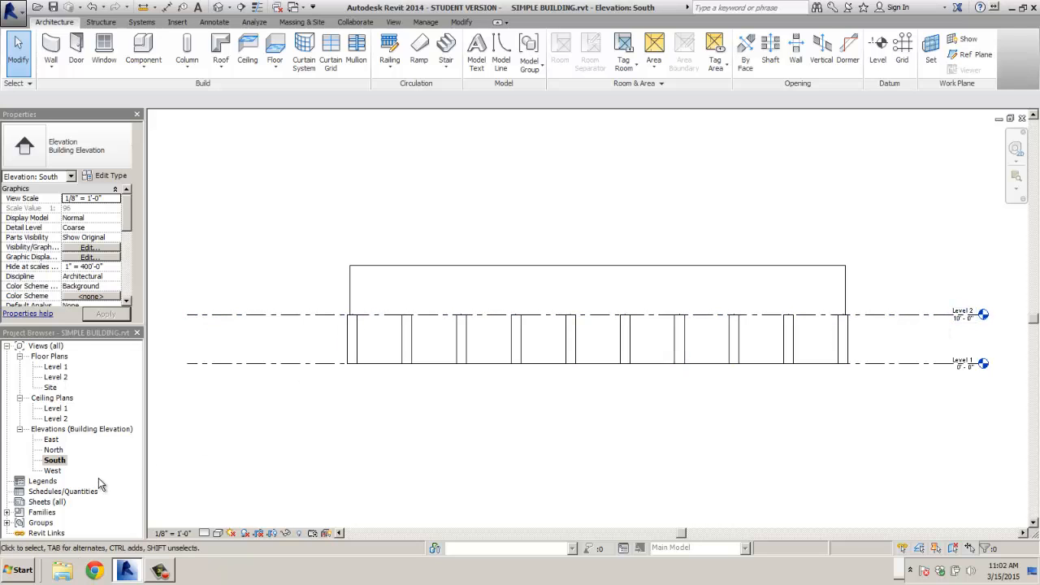
scroll(203, 321, "up", 1)
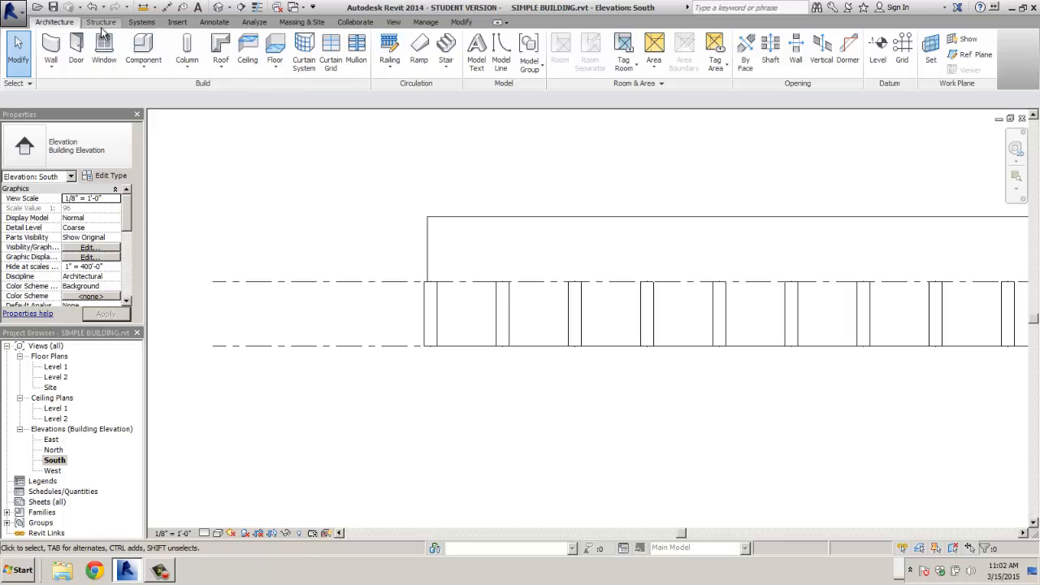
left_click(392, 23)
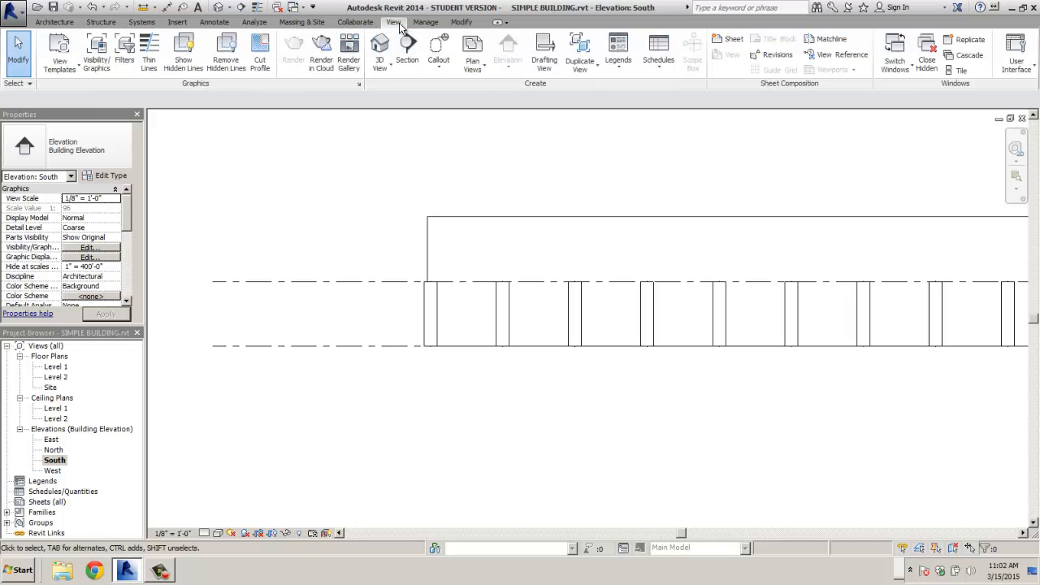
- Create the default 3D view, orbit to view from above, and return to Level 1
left_click(390, 68)
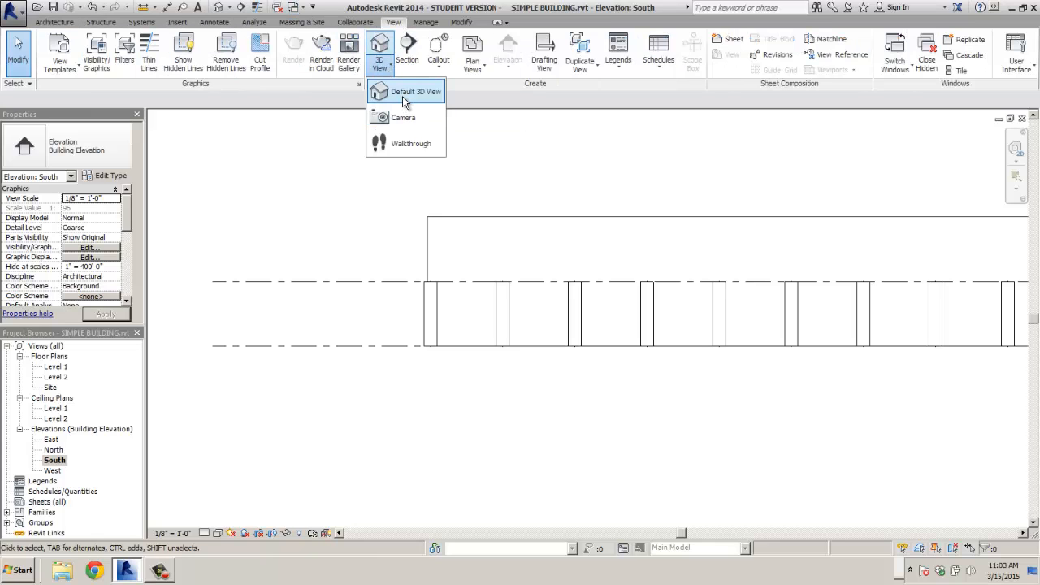
left_click(403, 95)
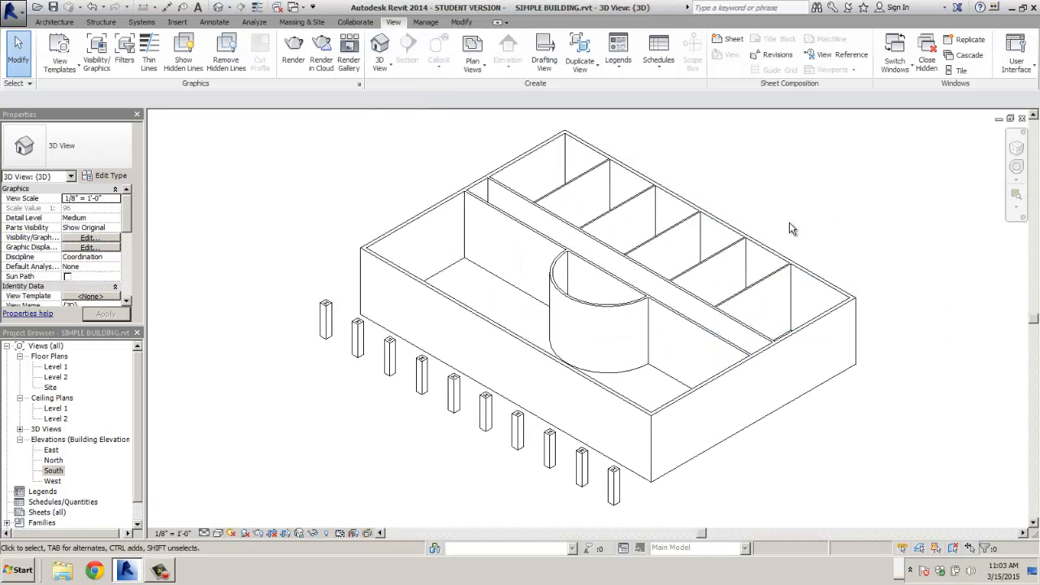
middle_click_drag(794, 228, 539, 363, "shift")
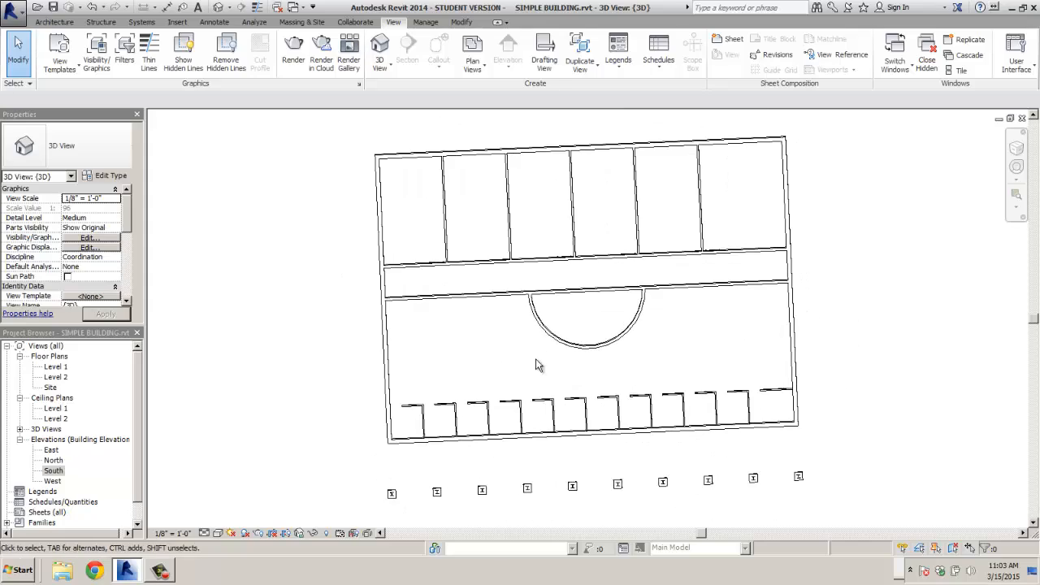
left_click(56, 367)
double_click(57, 370)
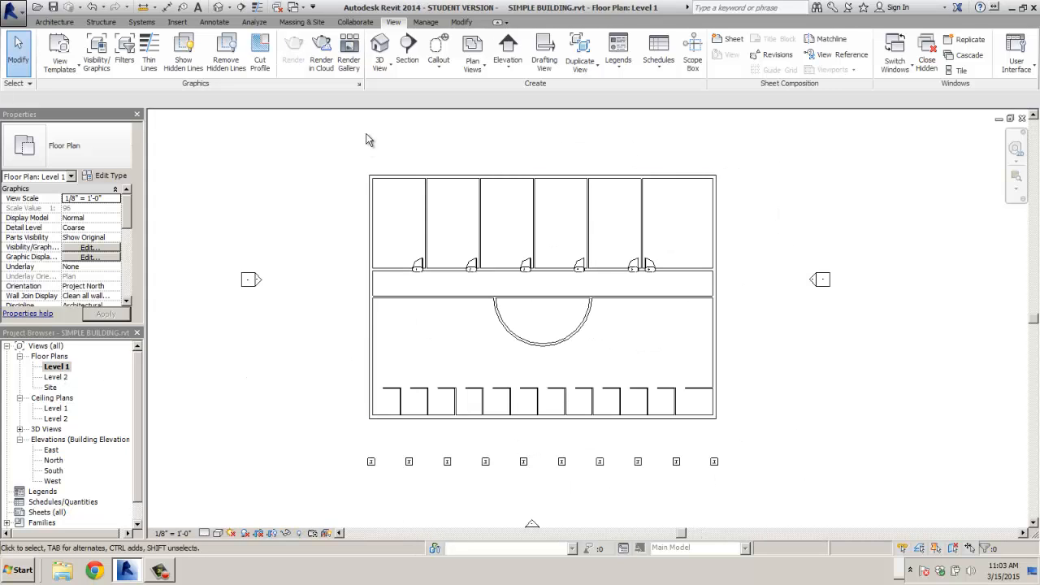
- Place a camera from the lower-left room toward the column row to create a perspective
left_click(388, 69)
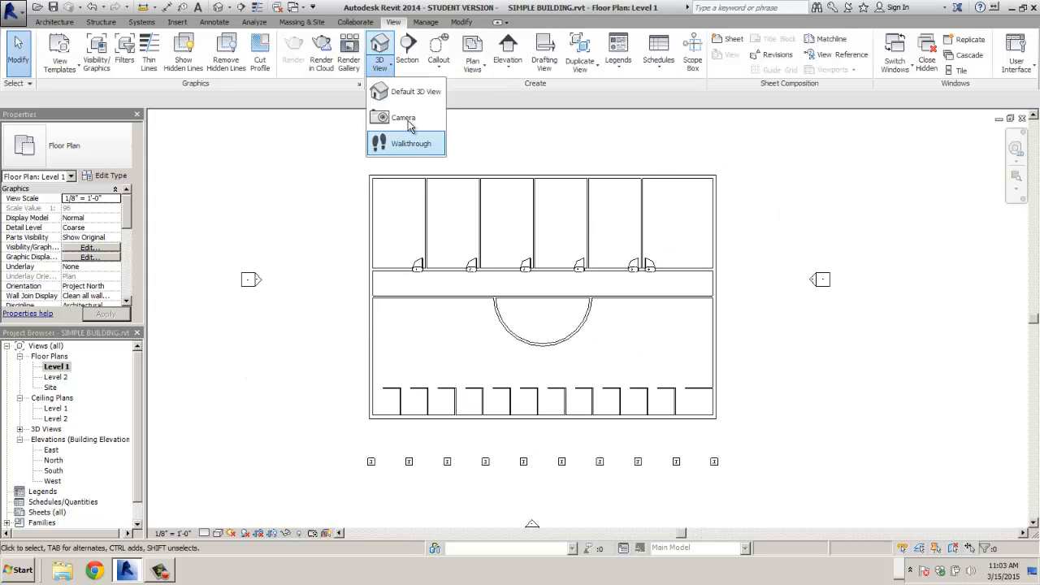
left_click(406, 118)
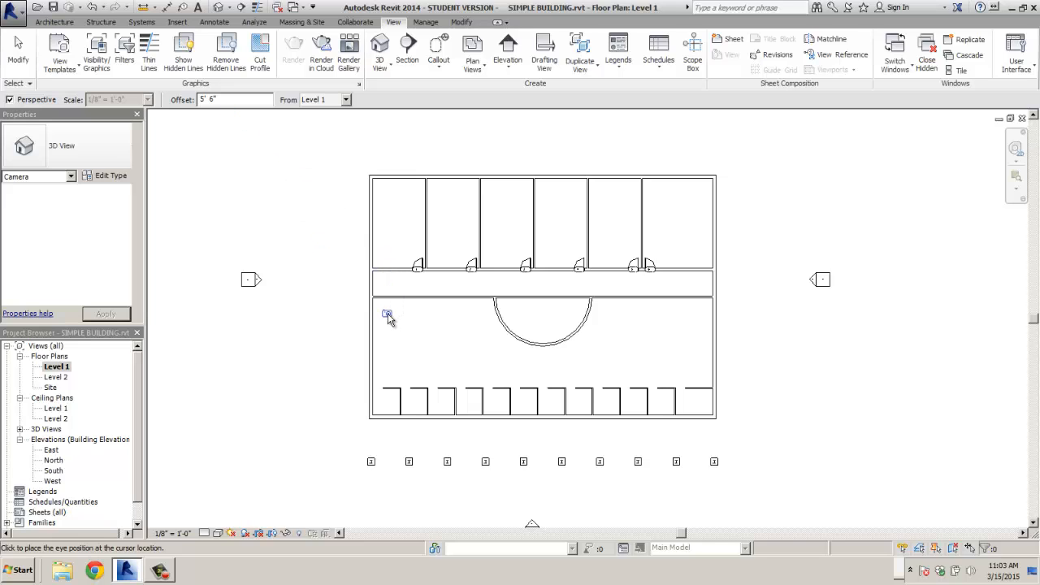
left_click(388, 316)
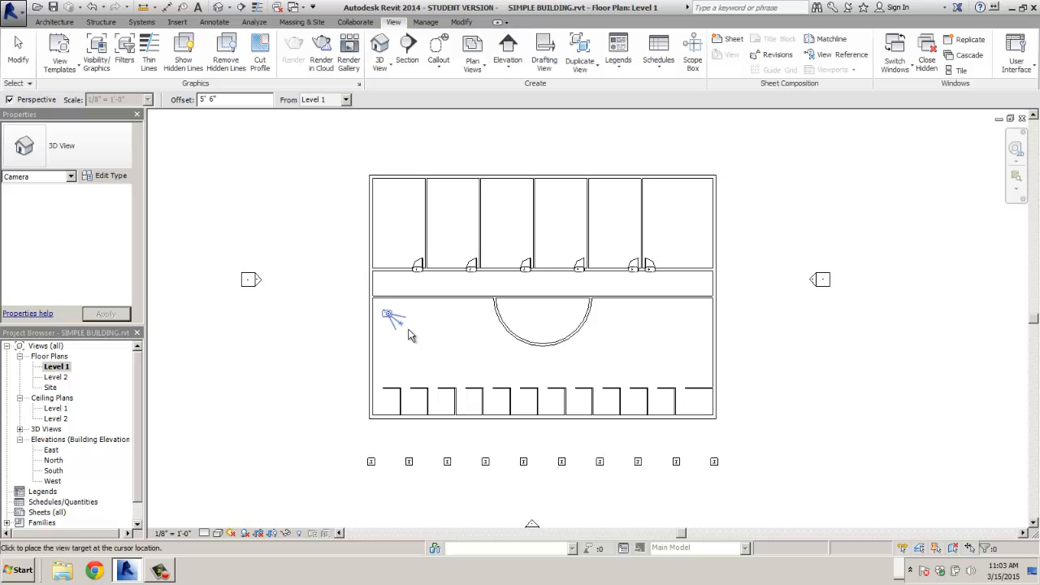
left_click(485, 388)
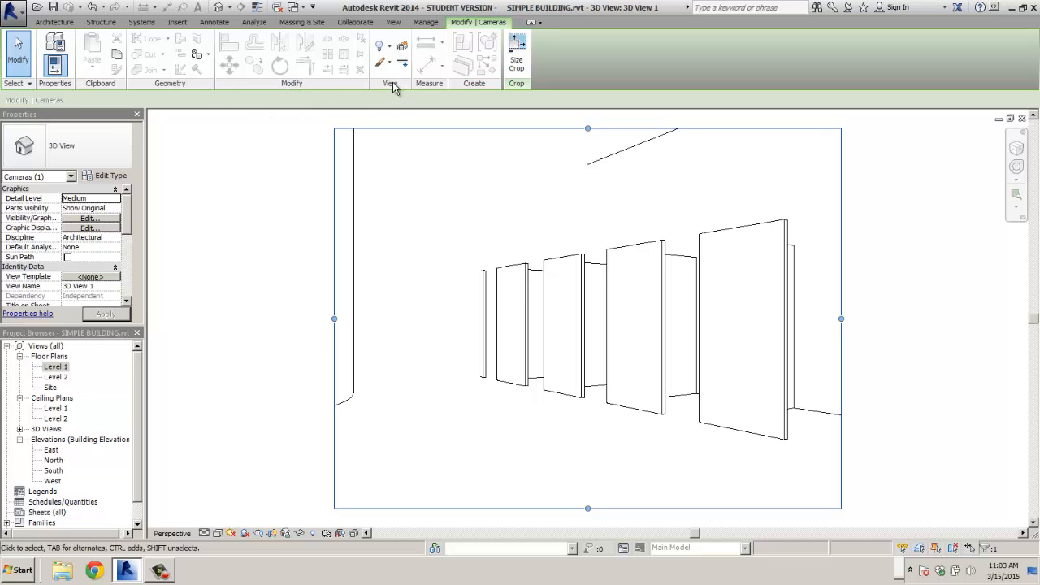
- Widen the camera's view extent on Level 1, then open 3D View 1 and deselect its crop region
left_click(54, 369)
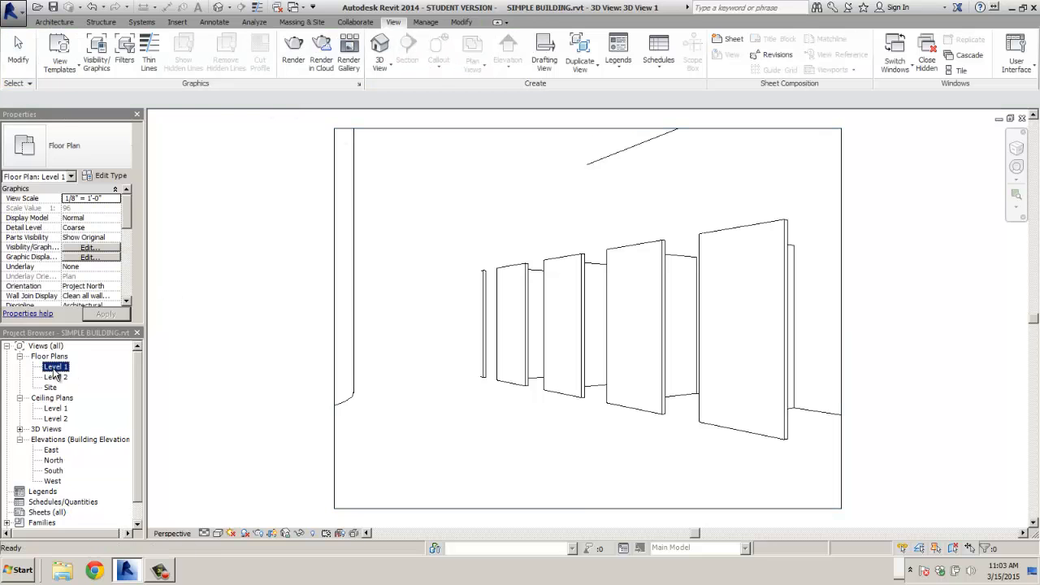
double_click(54, 367)
left_click(387, 314)
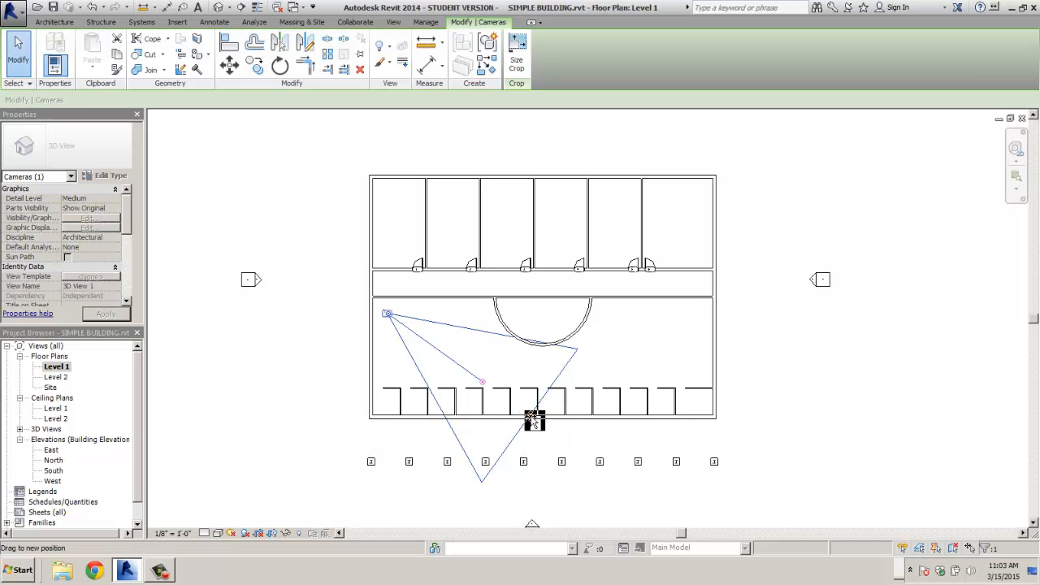
left_click_drag(534, 421, 717, 496)
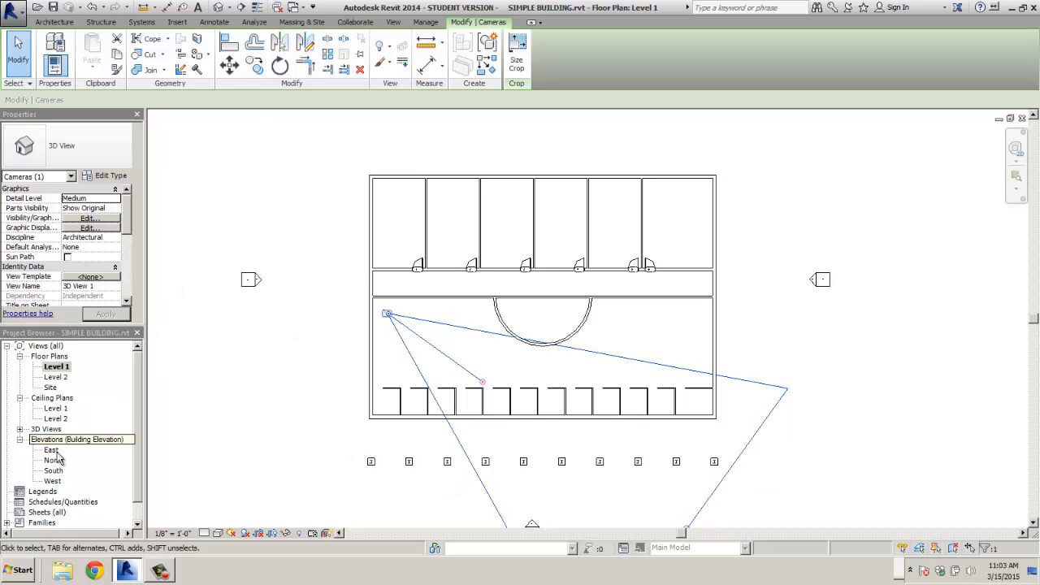
left_click(19, 430)
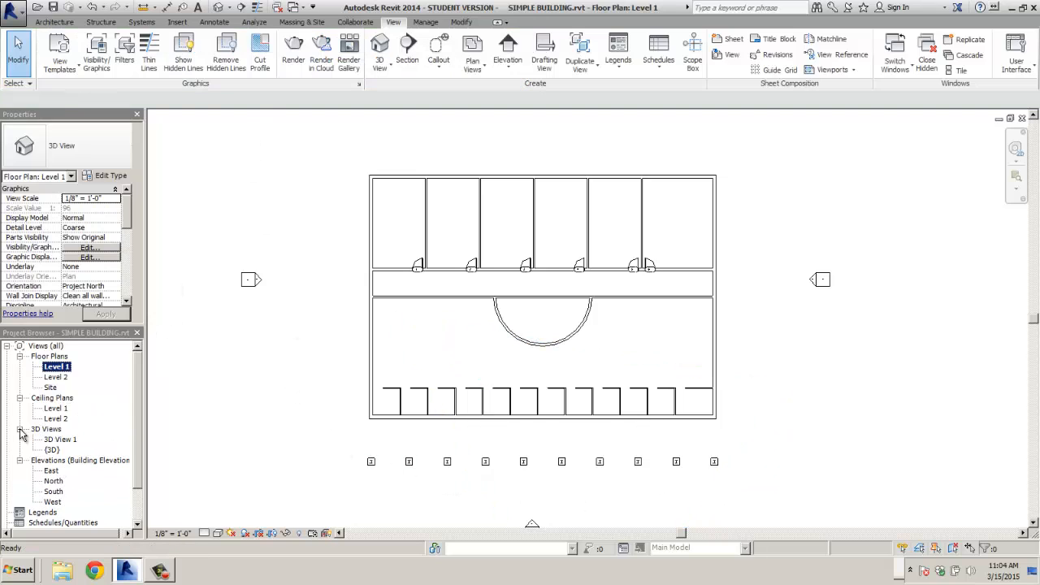
left_click(51, 451)
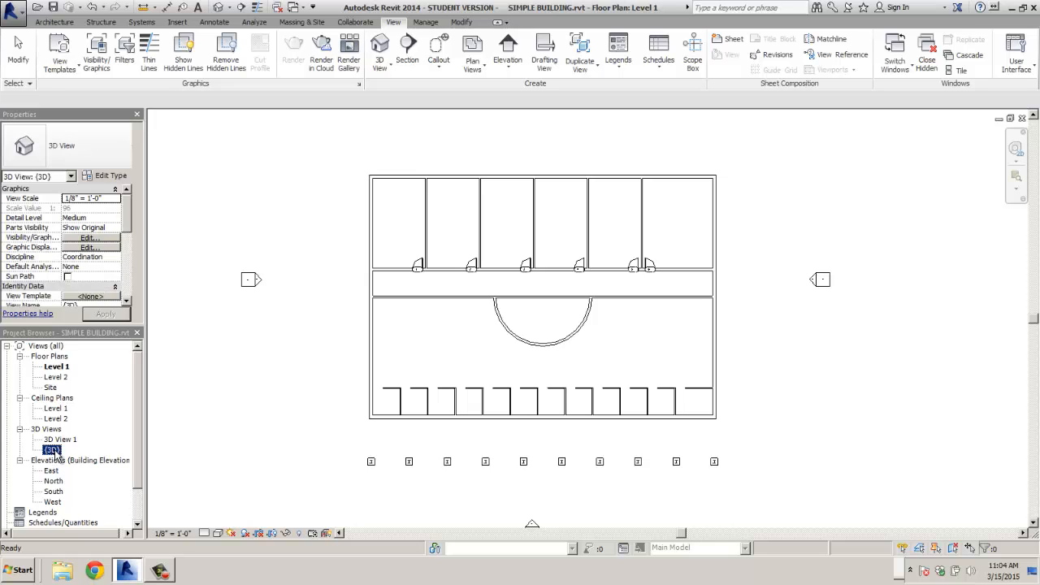
double_click(59, 440)
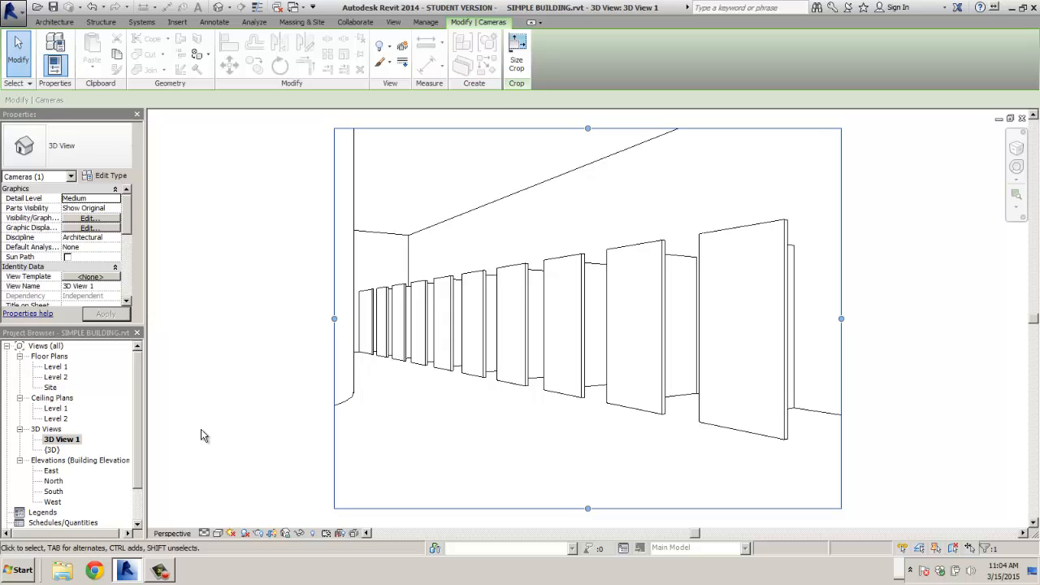
left_click(248, 411)
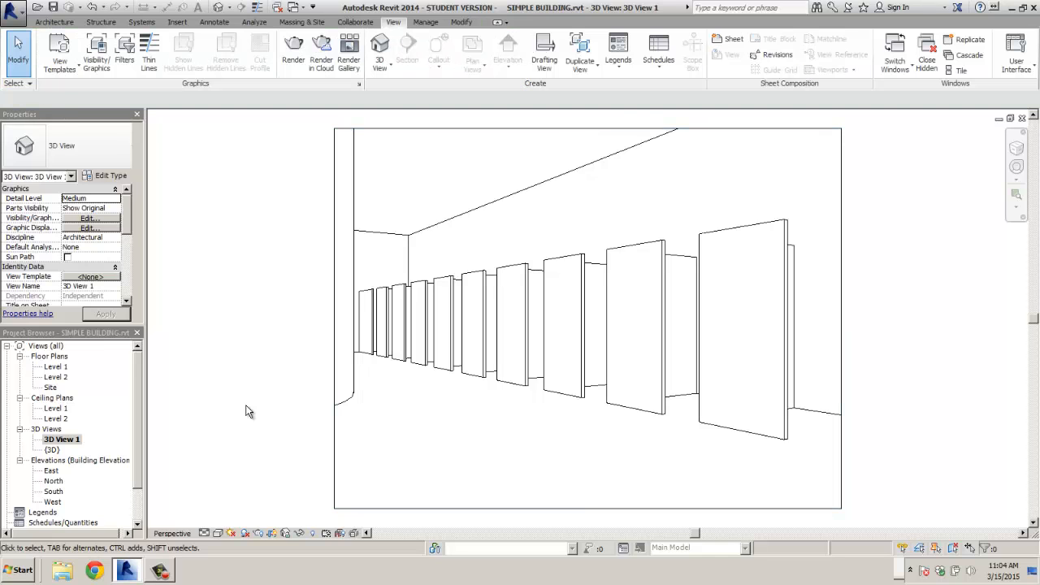
left_click_drag(139, 417, 139, 455)
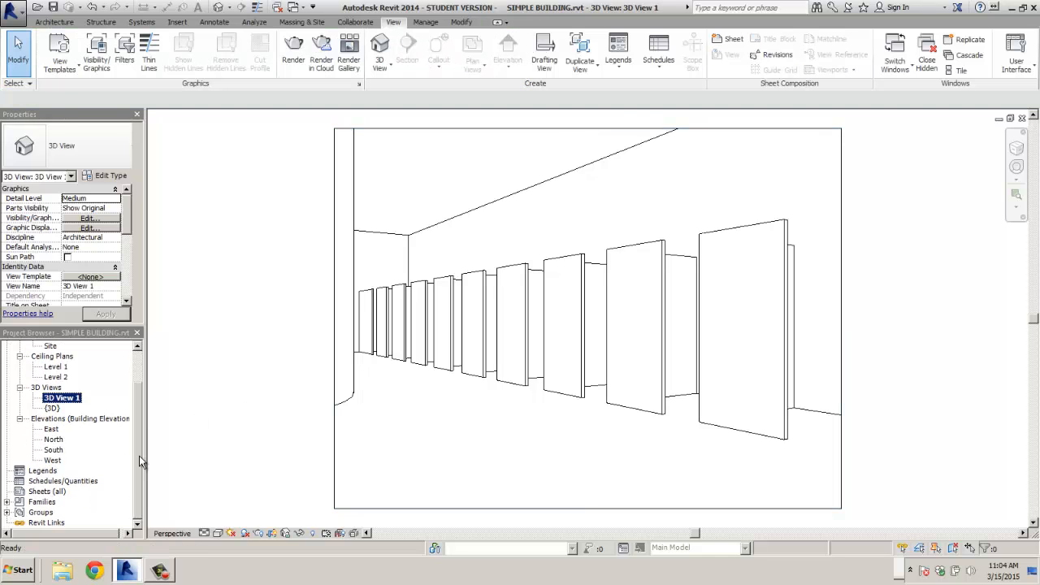
- Create a new sheet with the E1 30 x 42 Horizontal title block, skipping loading another family
left_click(37, 492)
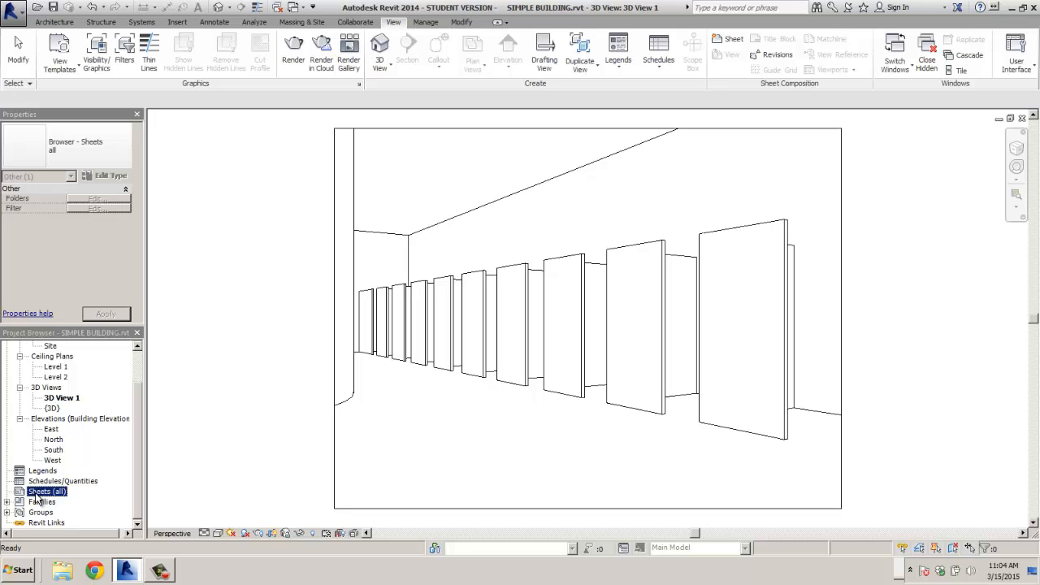
right_click(36, 494)
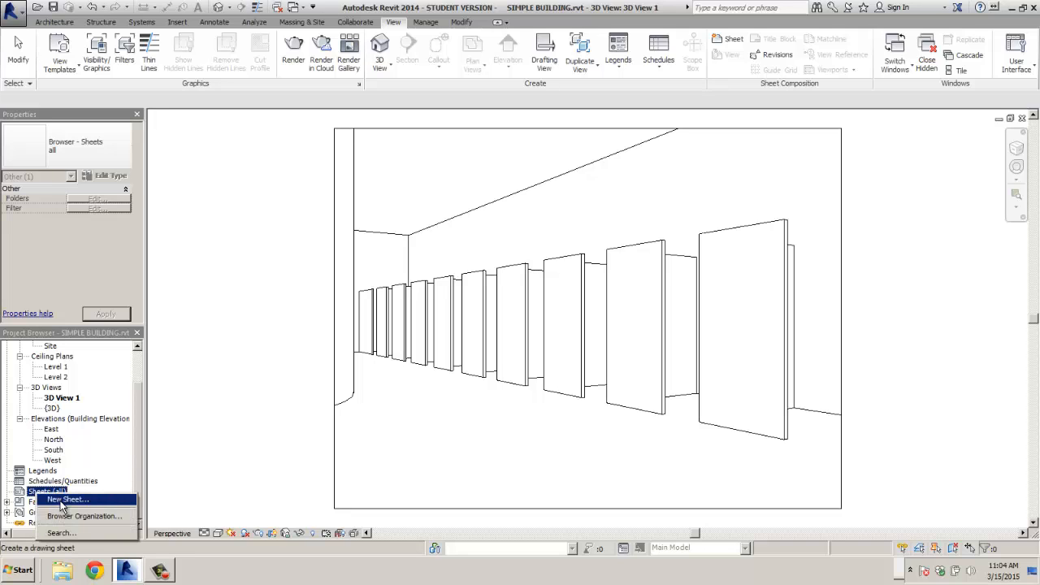
left_click(65, 499)
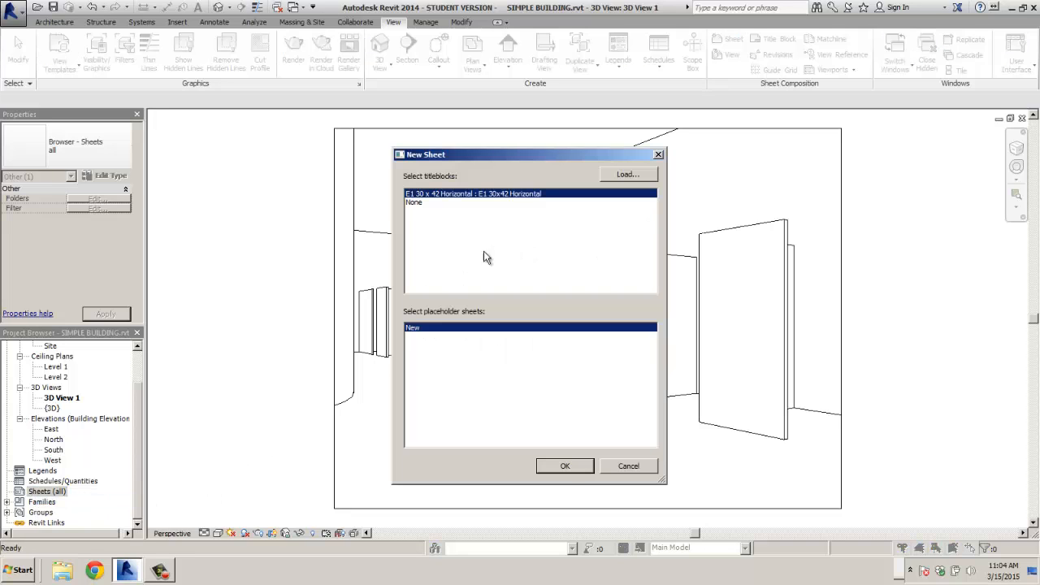
left_click(626, 175)
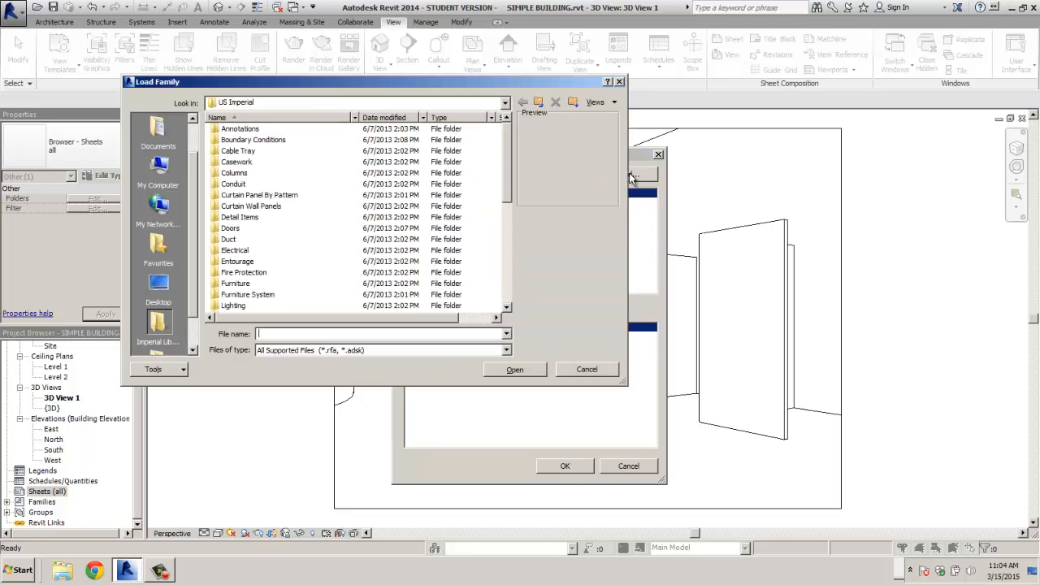
left_click(589, 368)
double_click(456, 194)
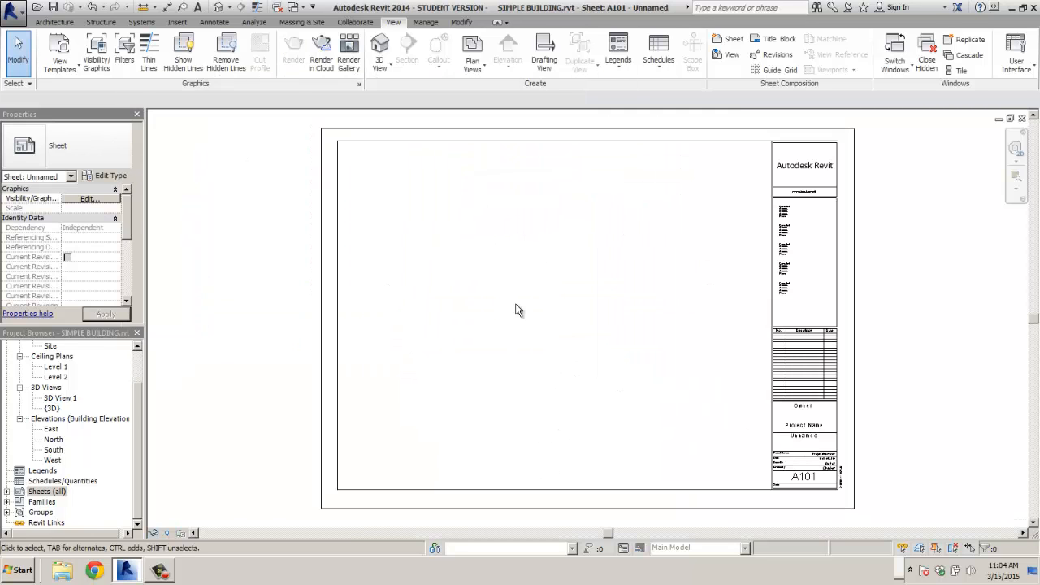
- Delete the Autodesk Revit logo from the title block family and reload it, overwriting the existing version
left_click(805, 165)
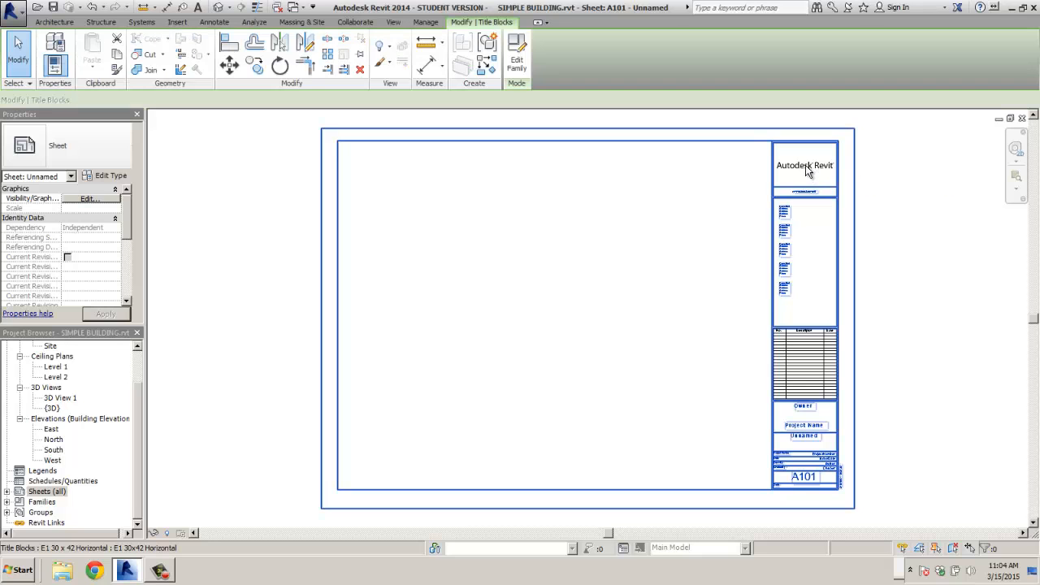
double_click(804, 166)
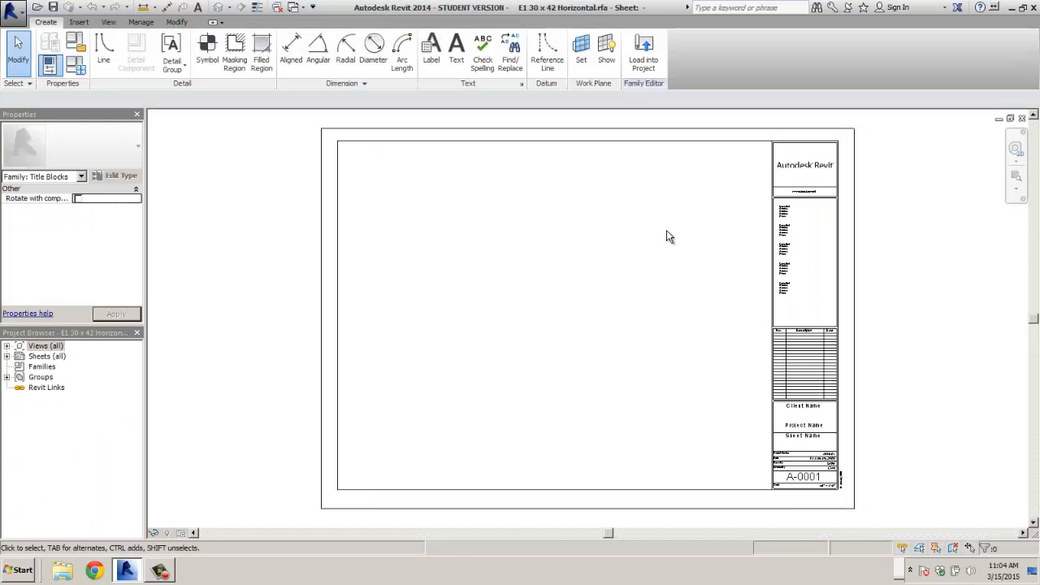
left_click(787, 167)
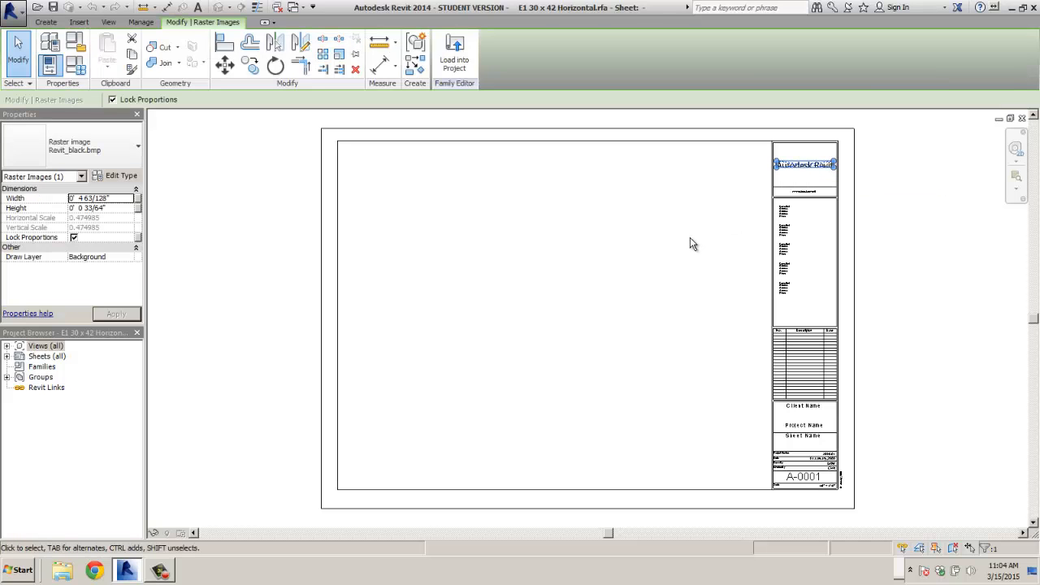
key("Delete")
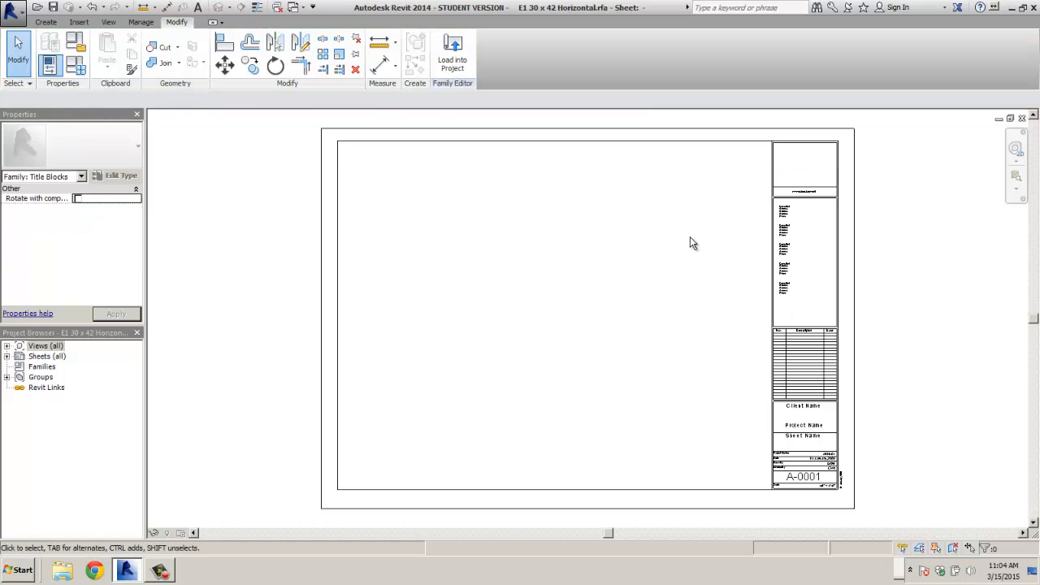
scroll(807, 421, "up", 3)
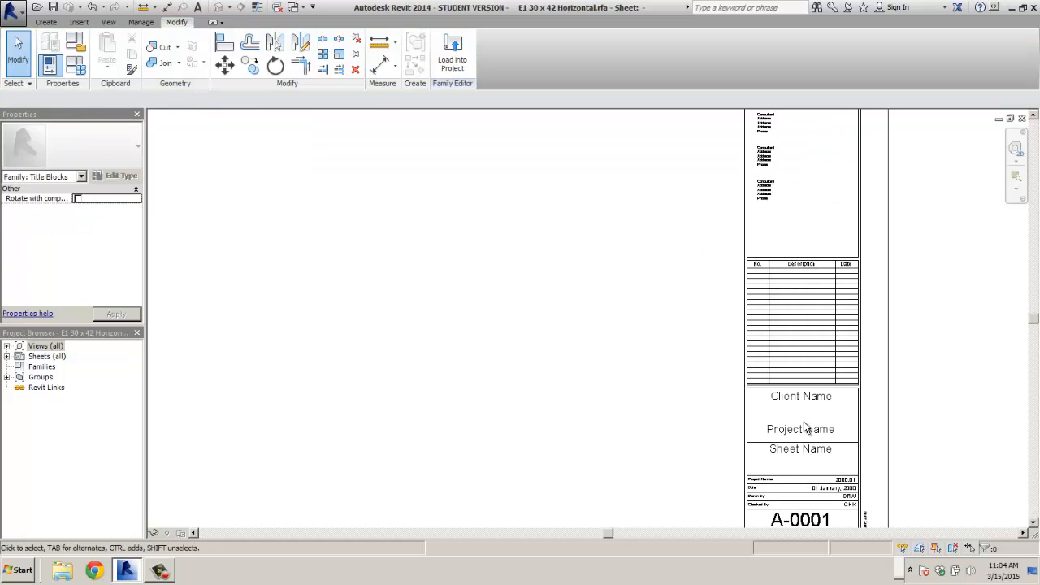
scroll(782, 428, "down", 2)
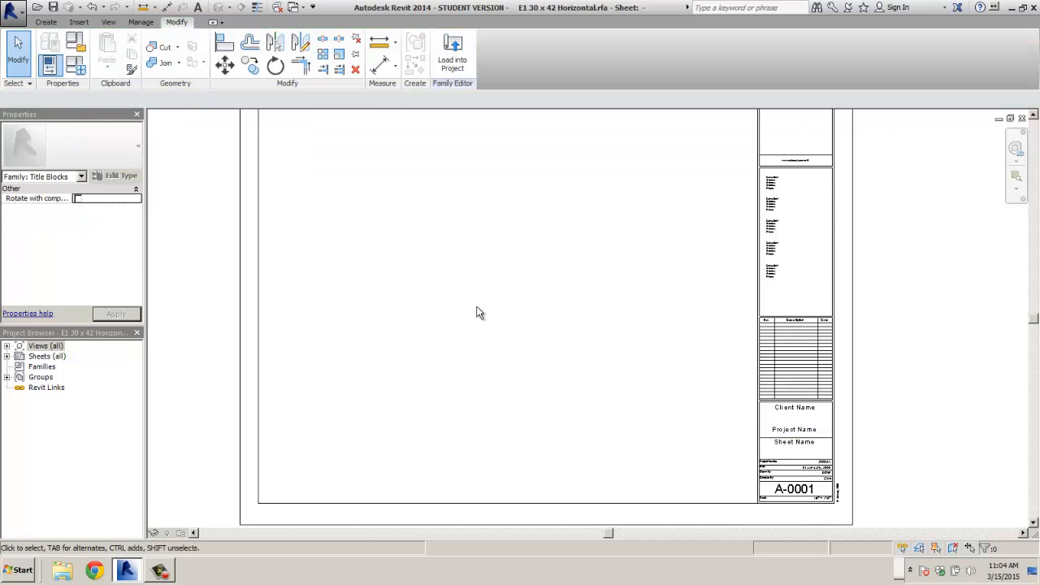
left_click(452, 53)
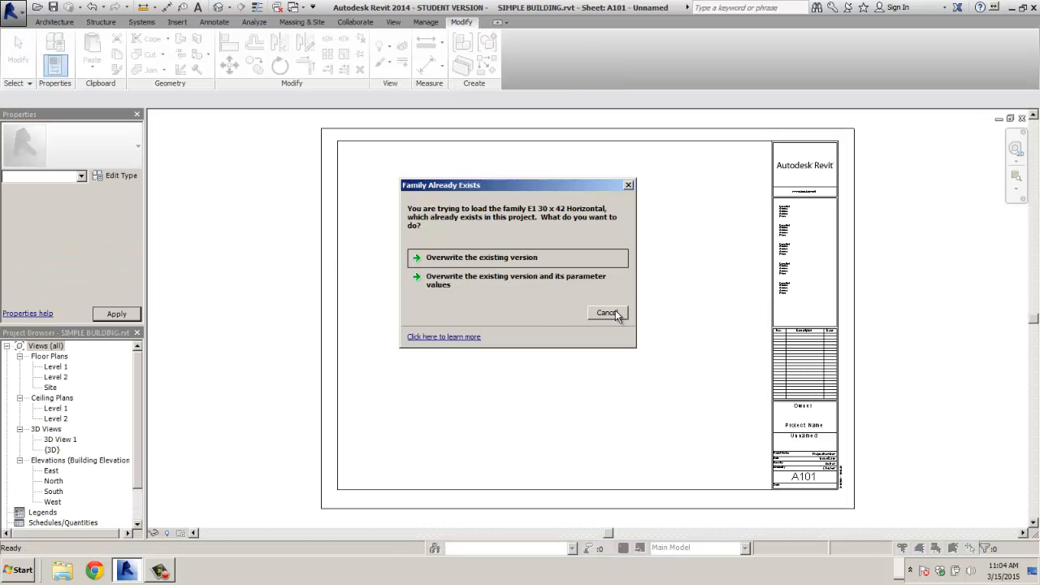
left_click(502, 258)
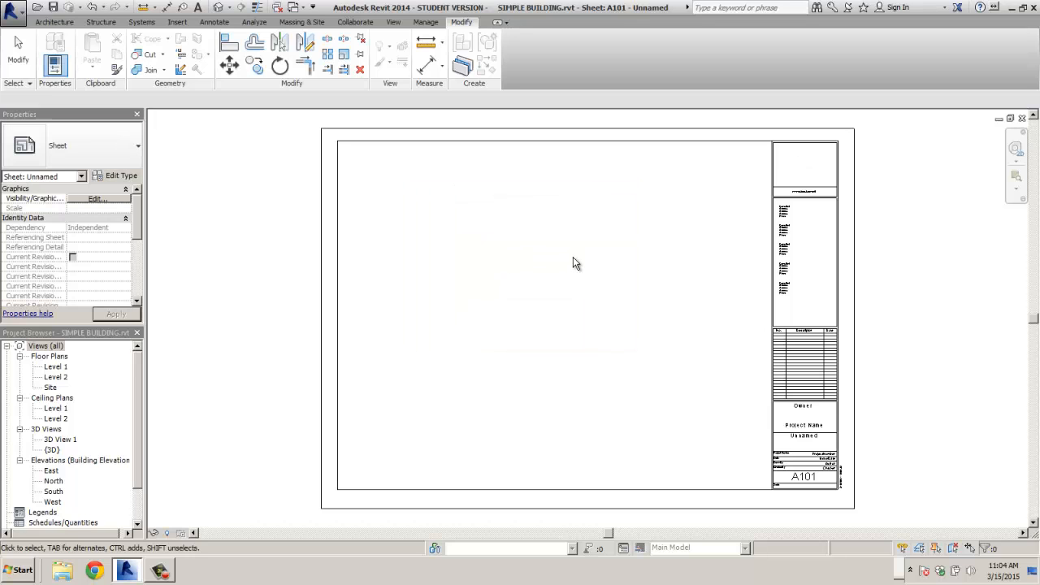
- Set the title block's Project Name to MY FIRST BLDG
left_click(803, 429)
left_click(802, 426)
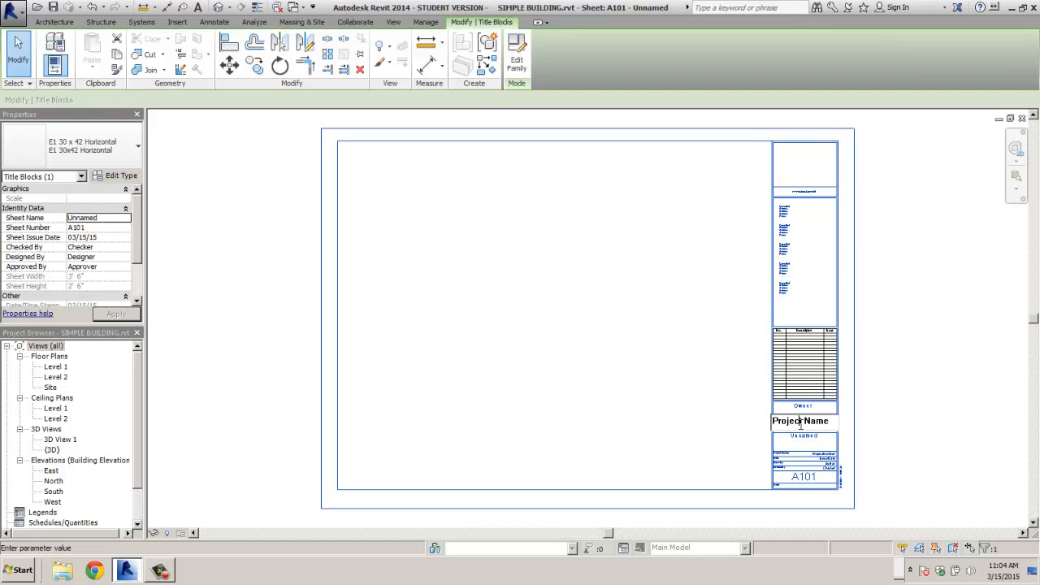
left_click_drag(832, 422, 742, 423)
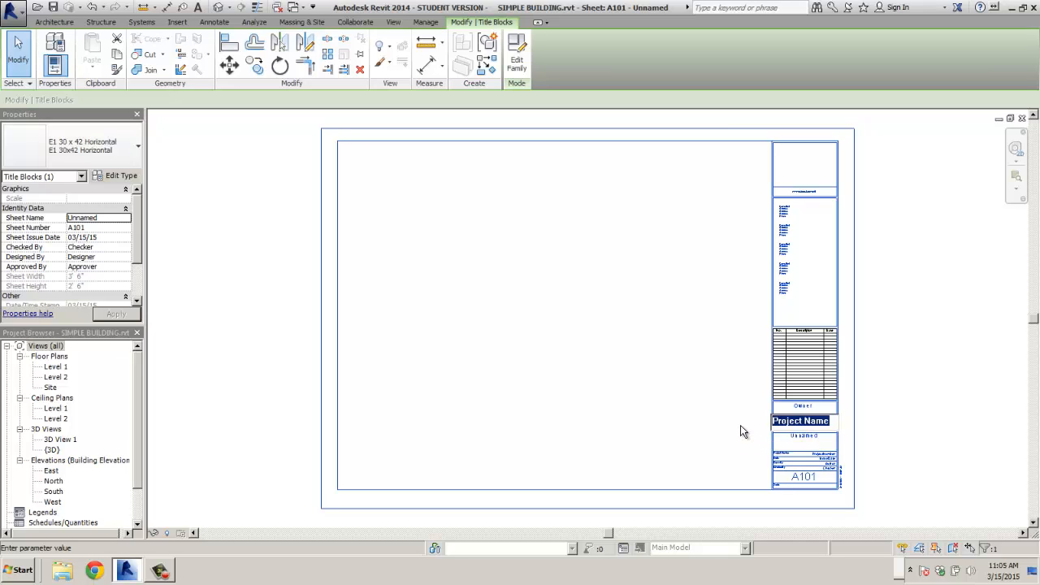
type("mMY F")
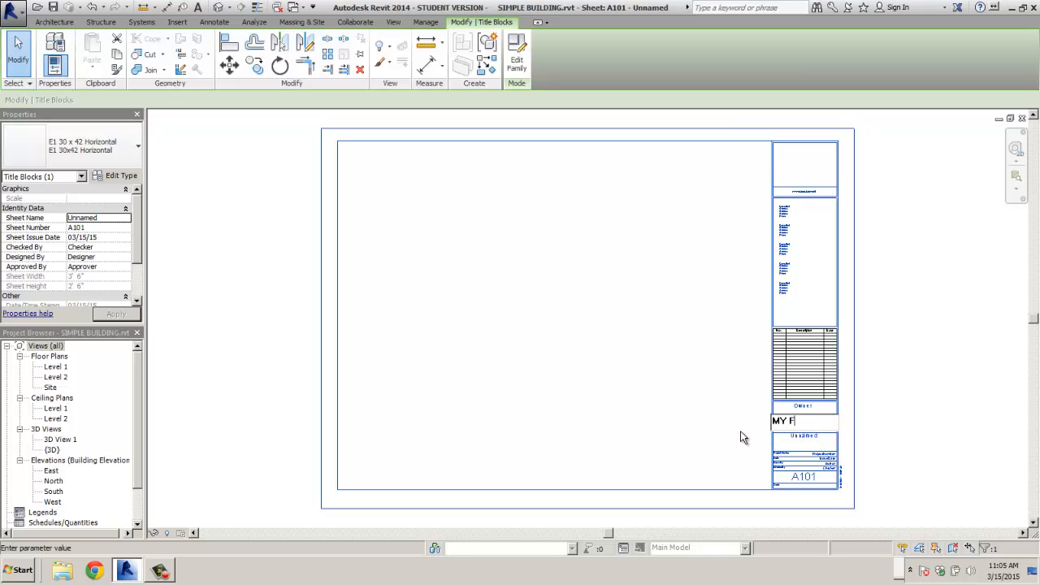
key("BackSpace")
type("FIRST BLDG")
left_click(899, 424)
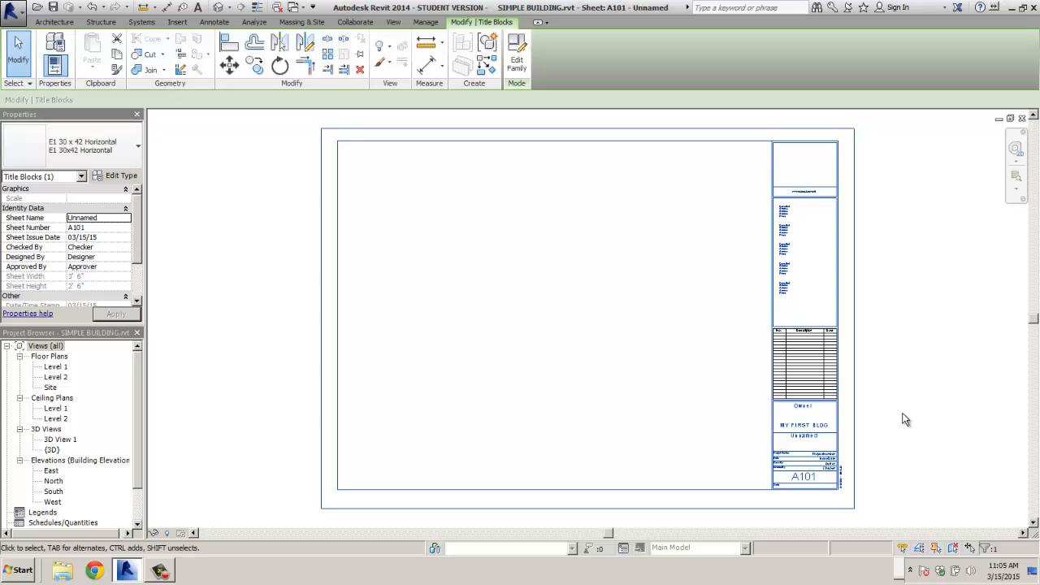
- Rename the sheet to CIE101 and enter the owner's name
left_click(804, 437)
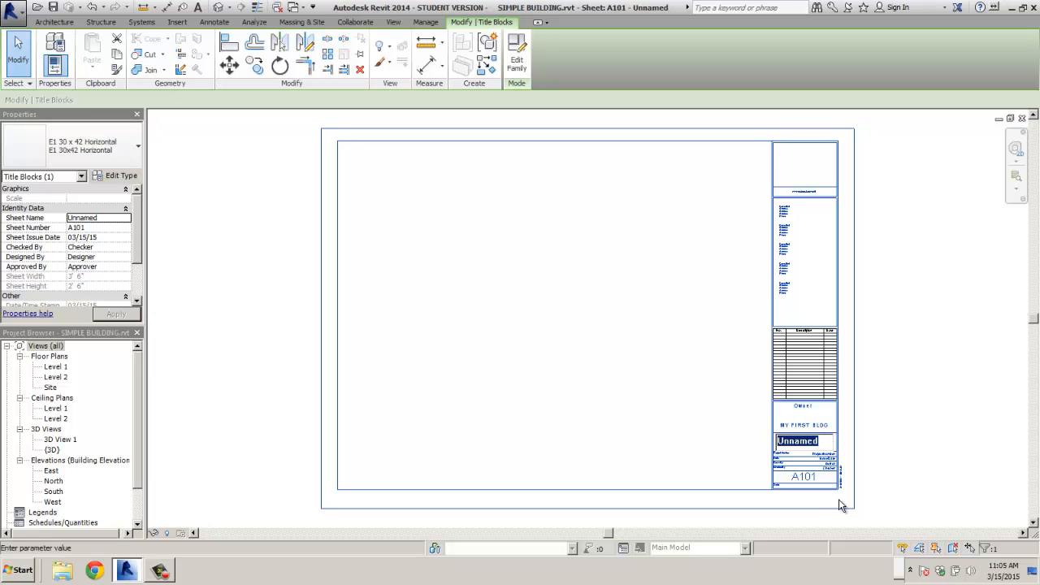
scroll(839, 499, "up", 5)
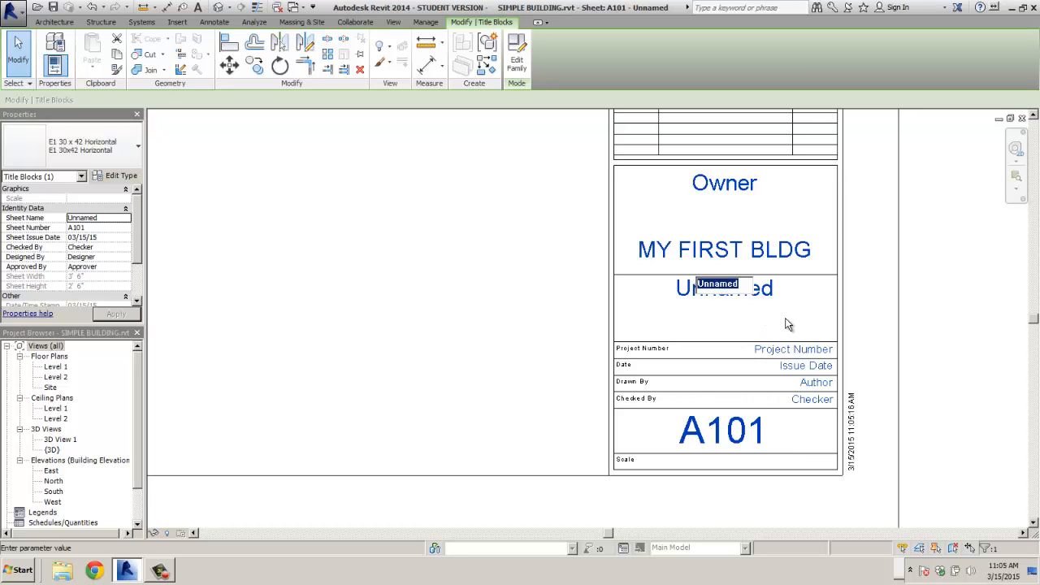
type("c")
left_click(550, 307)
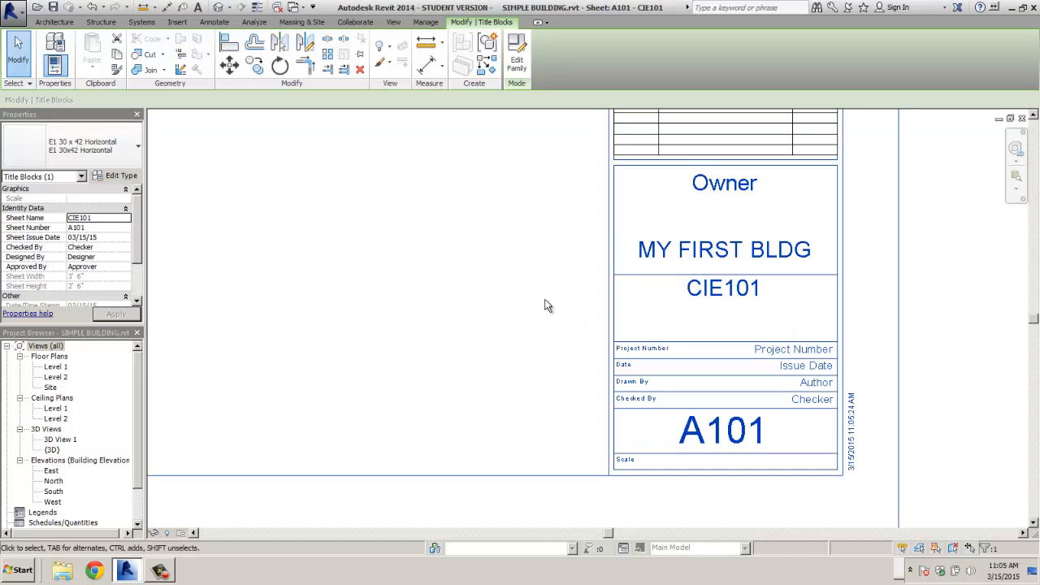
left_click(717, 195)
left_click_drag(655, 179, 646, 180)
type("C, J")
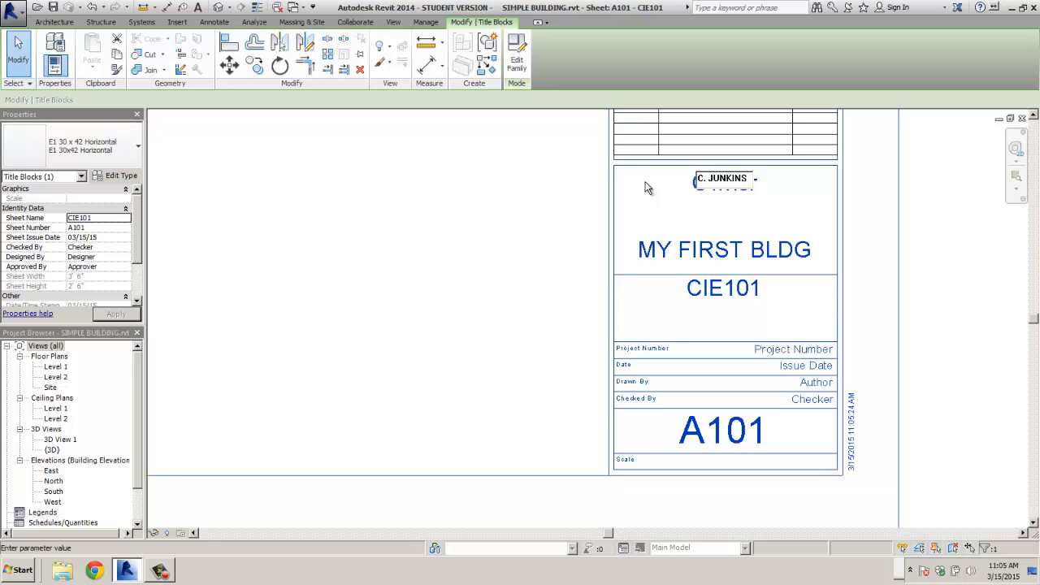
left_click(445, 235)
- Set the issue date to 3-16-15 and enter the drafter's name in Drawn By
left_click(795, 369)
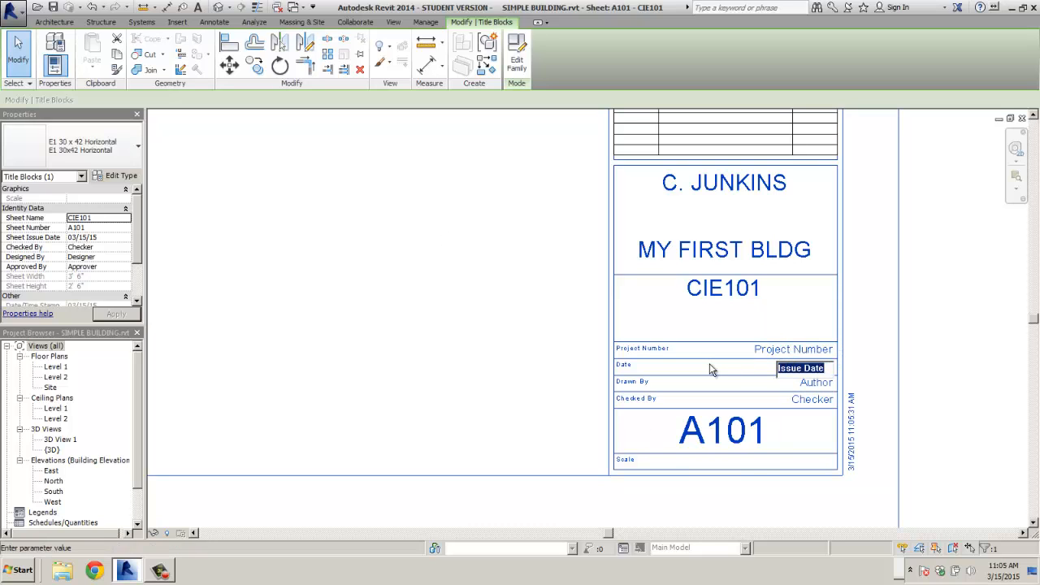
type("3-16-15")
left_click(596, 362)
left_click(816, 382)
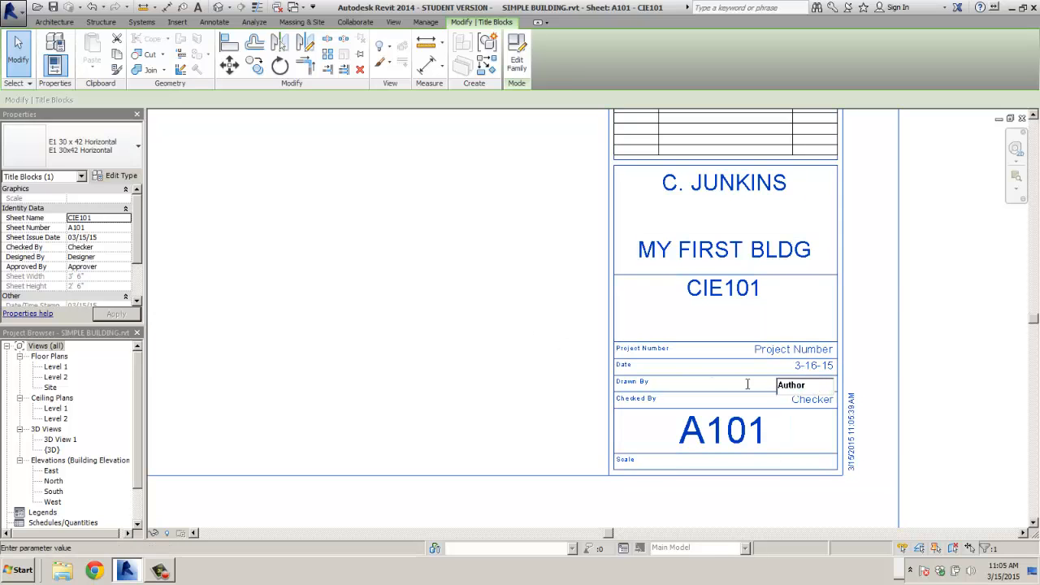
left_click_drag(747, 385, 710, 382)
type("C. JUNKIINS")
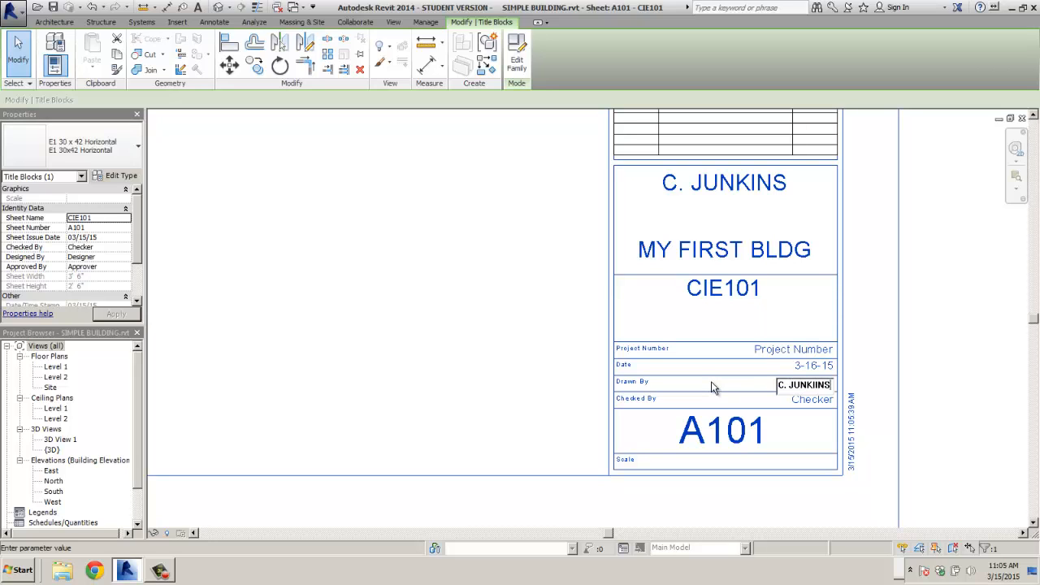
key("BackSpace")
key("BackSpace")
key("BackSpace")
type("NS")
left_click(471, 351)
scroll(542, 363, "down", 1)
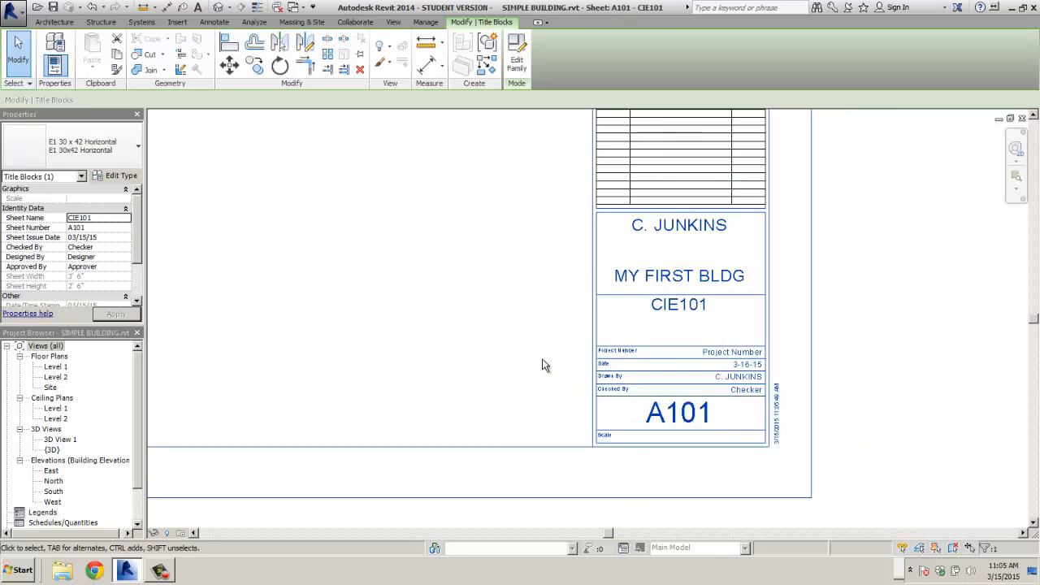
scroll(542, 365, "down", 4)
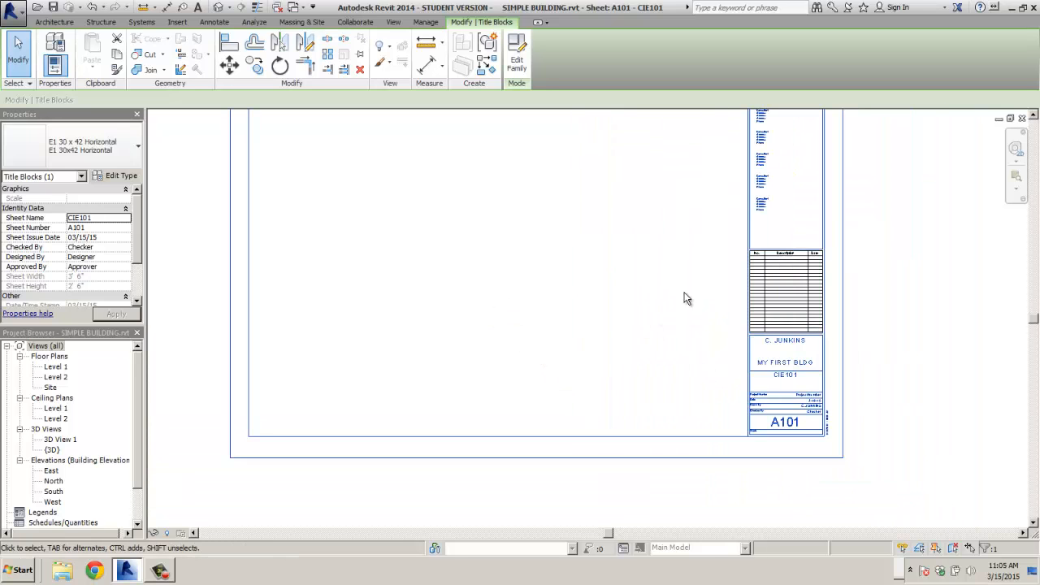
scroll(741, 227, "up", 5)
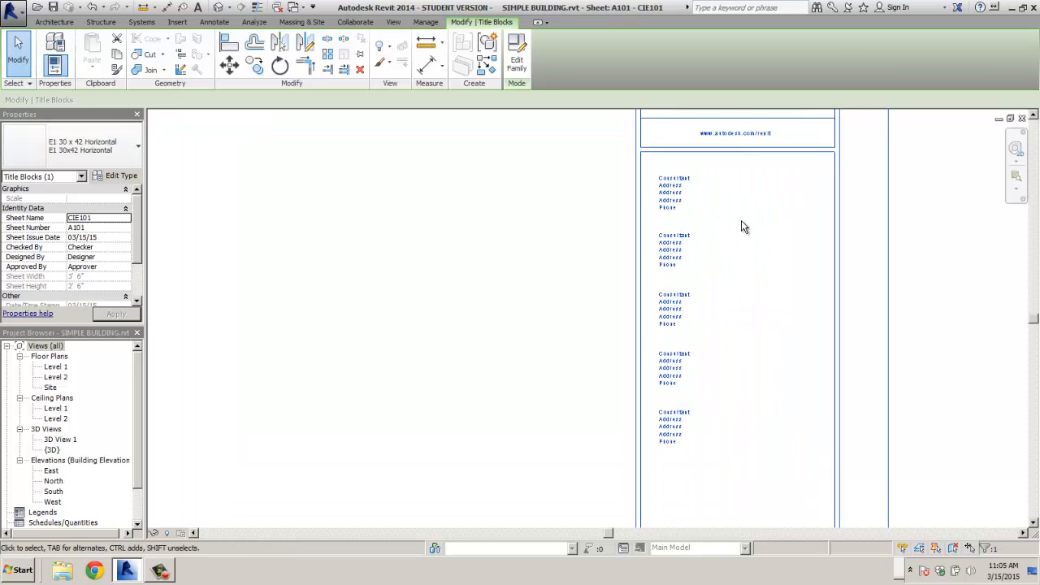
scroll(689, 234, "up", 1)
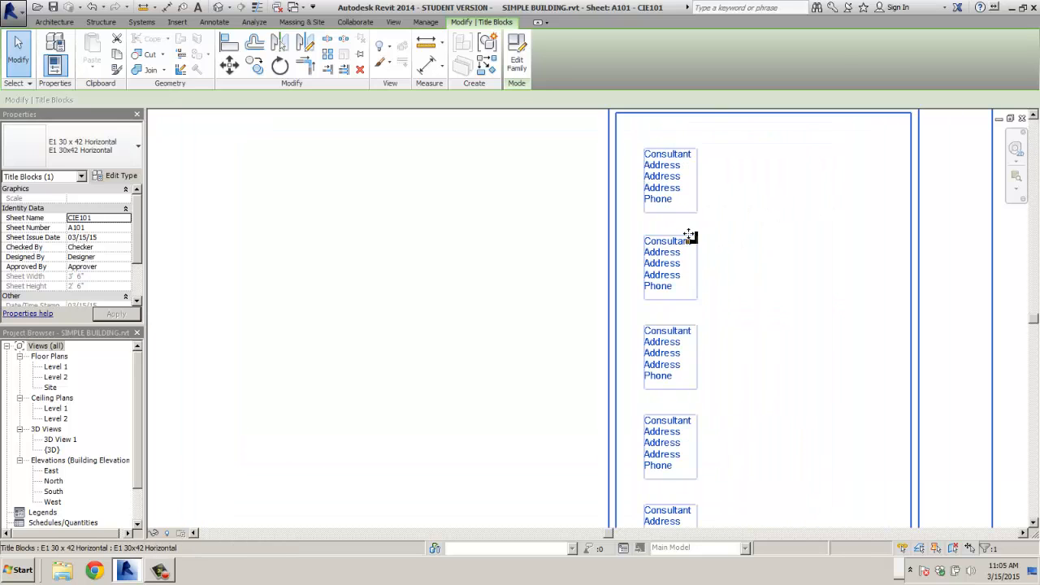
scroll(690, 237, "up", 1)
scroll(690, 238, "down", 5)
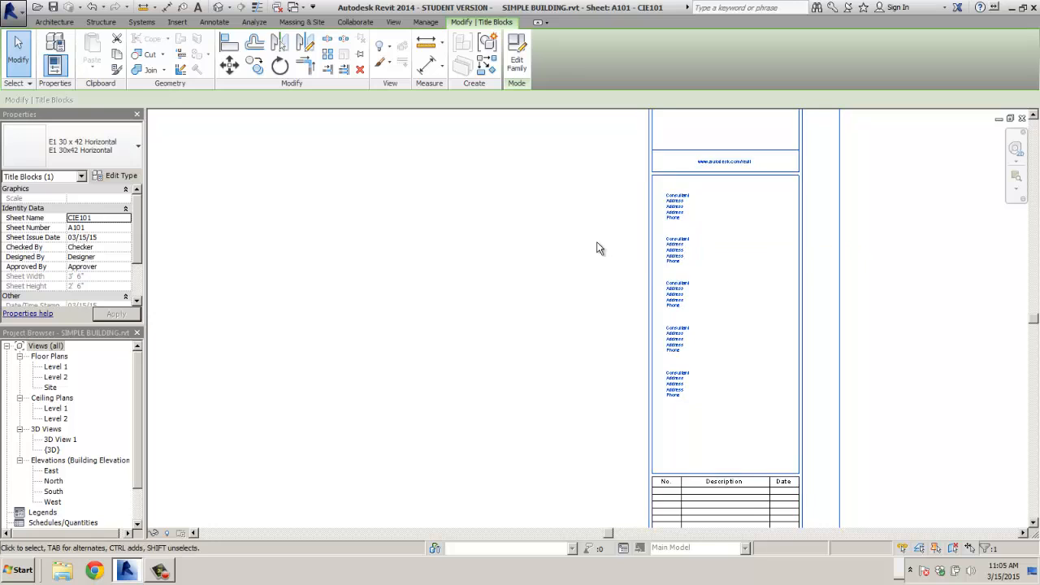
scroll(755, 262, "down", 3)
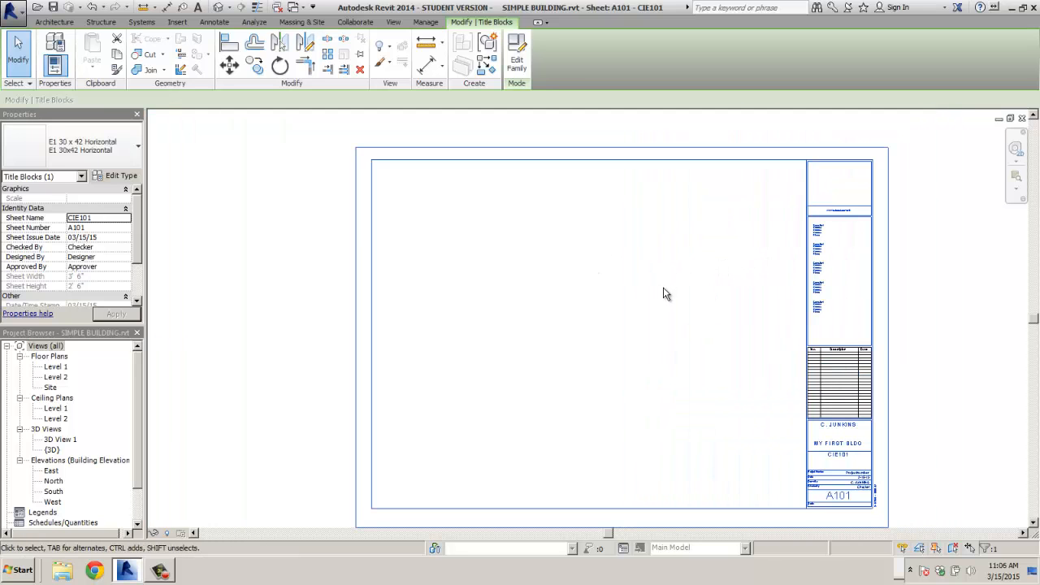
- Drag the Level 1 floor plan onto sheet A101 and place it as a viewport
left_click(53, 367)
left_click_drag(50, 368, 583, 325)
left_click(610, 341)
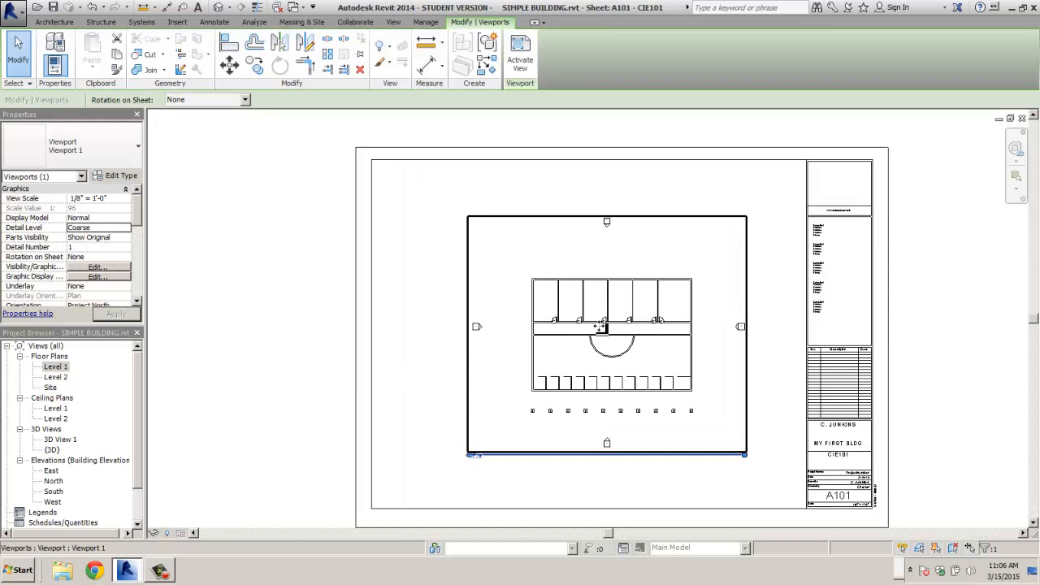
- Open the Level 1 floor plan view from the Project Browser
scroll(599, 348, "up", 3)
scroll(554, 363, "down", 2)
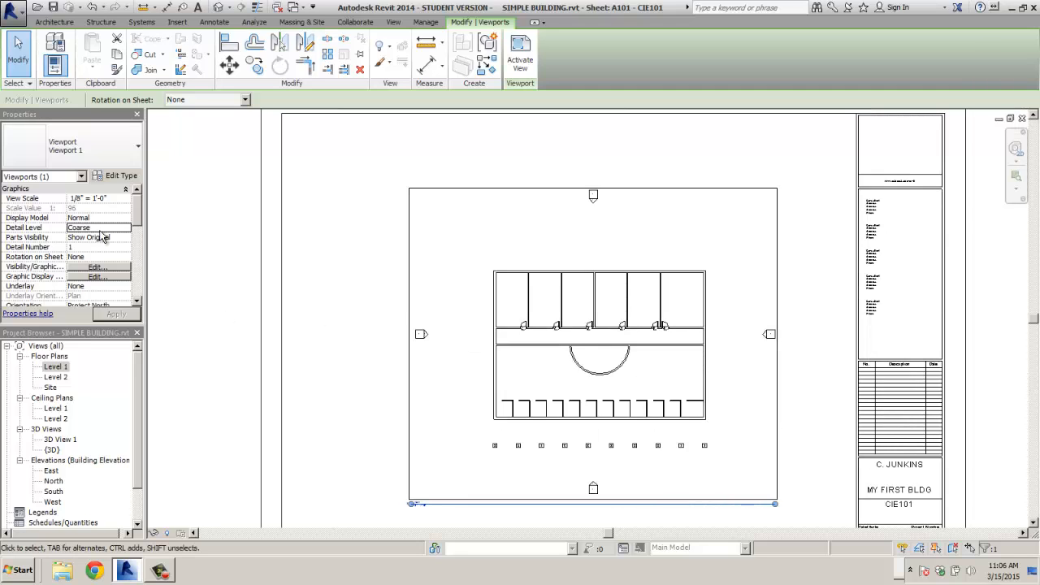
left_click(60, 367)
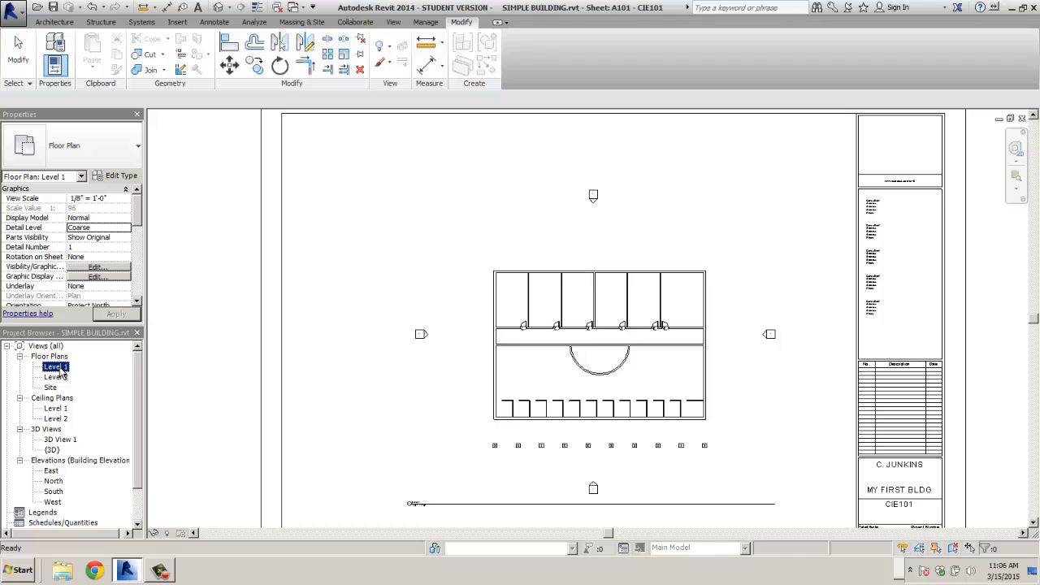
double_click(57, 368)
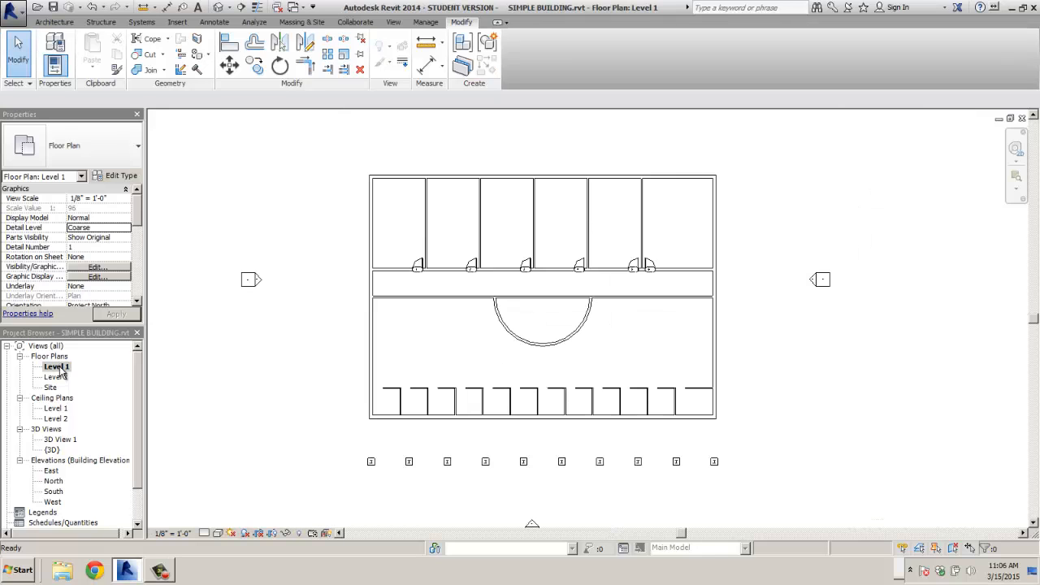
- Set the Level 1 view scale to 1/4" = 1'-0"
left_click(126, 199)
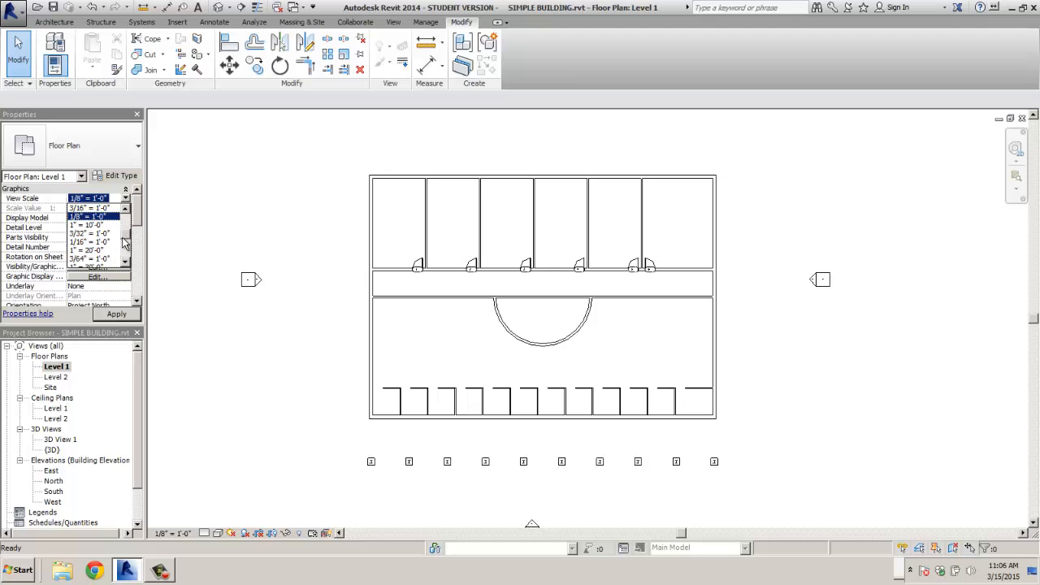
scroll(126, 236, "up", 1)
scroll(126, 236, "up", 1)
left_click(88, 217)
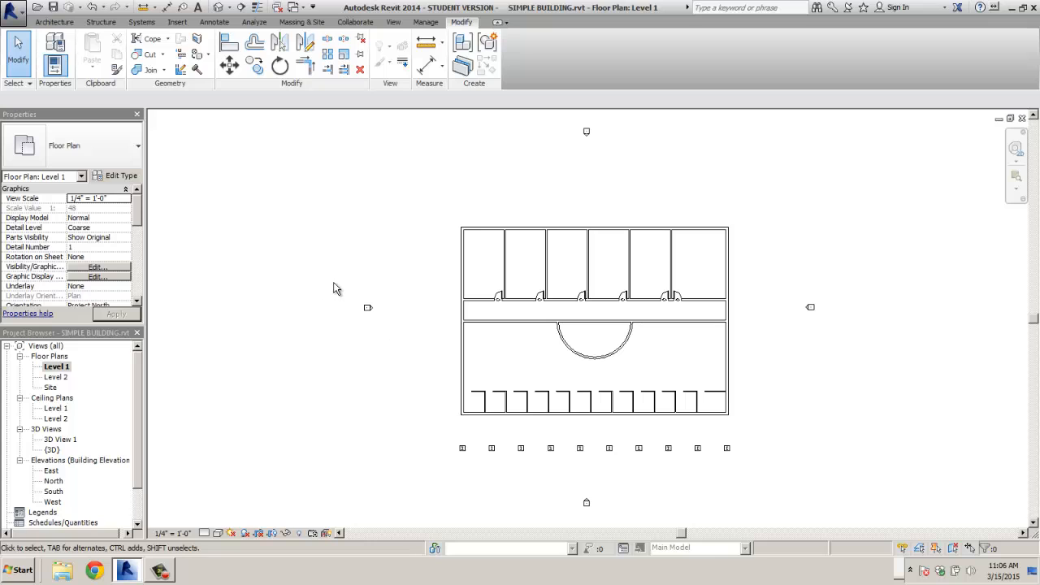
- Move the west and north elevation markers closer to the building
left_click_drag(333, 283, 404, 350)
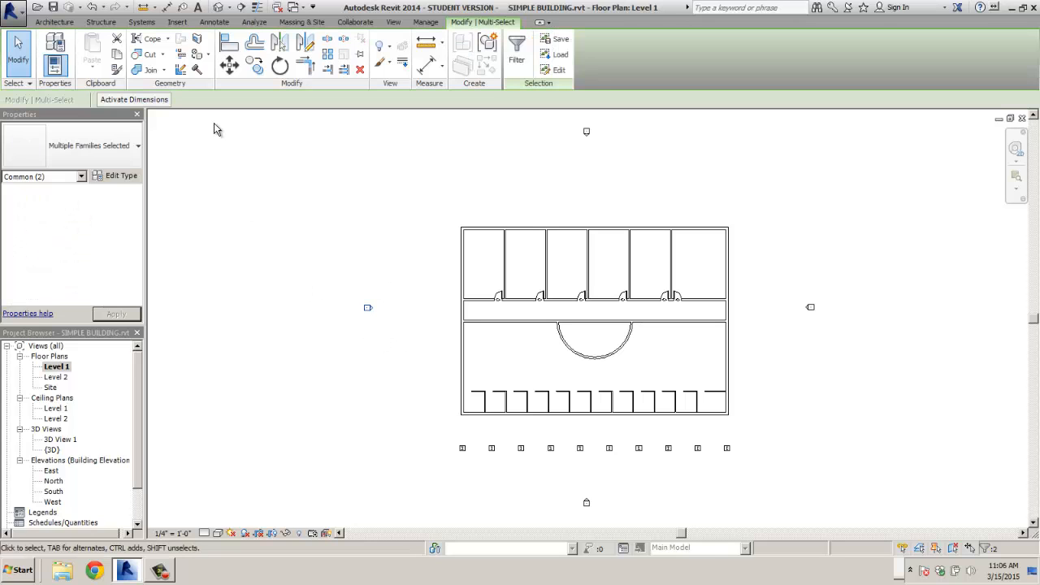
left_click(230, 65)
left_click(362, 303)
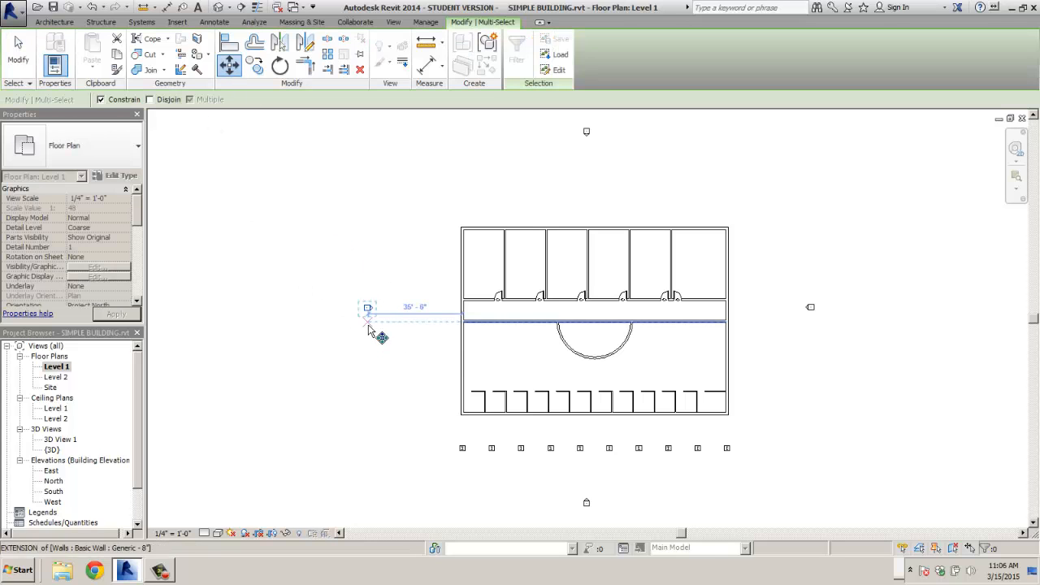
left_click(417, 339)
left_click_drag(567, 124, 619, 163)
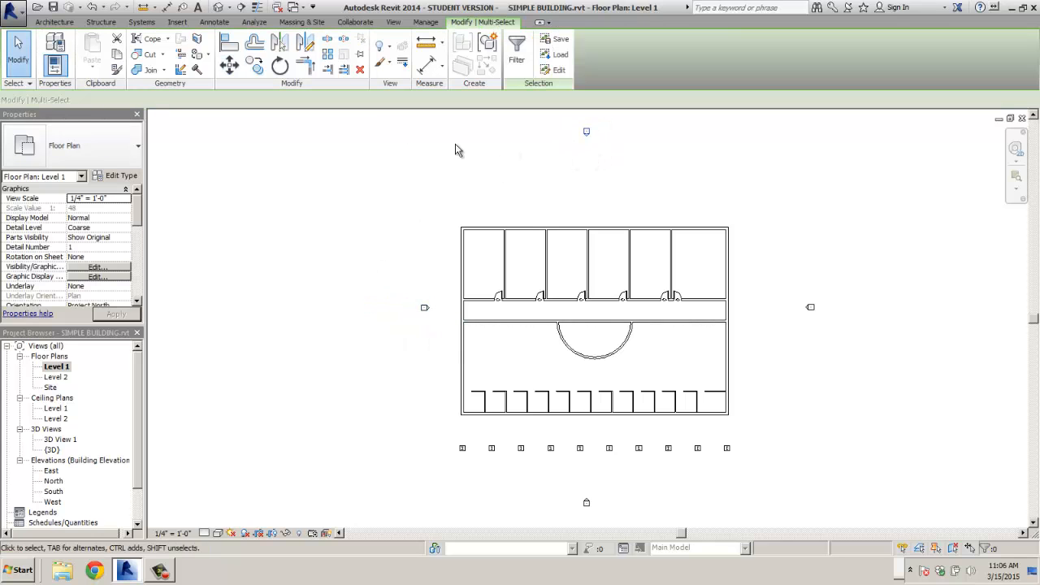
left_click(229, 65)
left_click(529, 131)
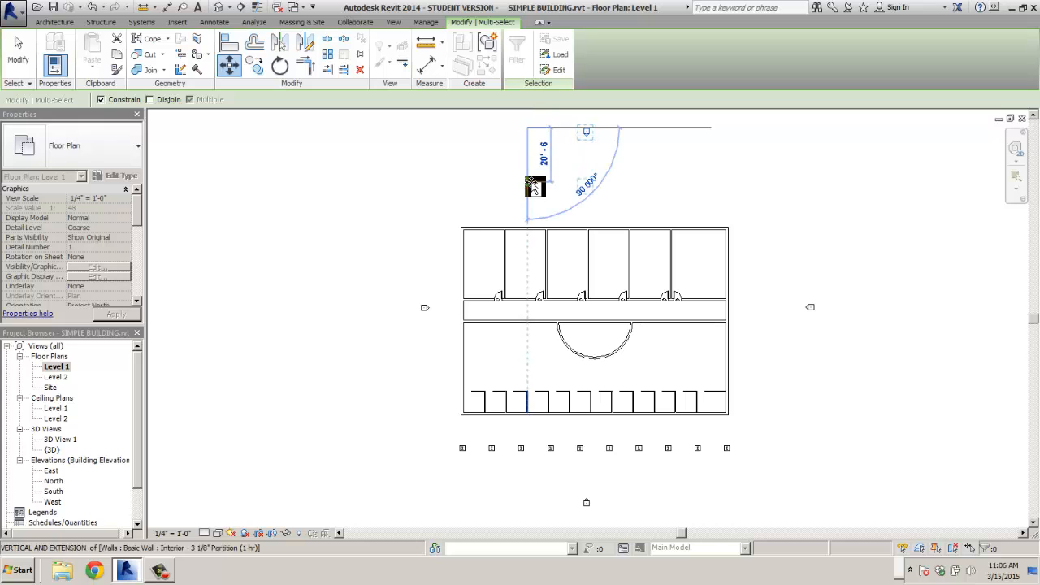
left_click(531, 191)
- Move the east and south elevation markers closer to the building
left_click_drag(753, 266, 843, 358)
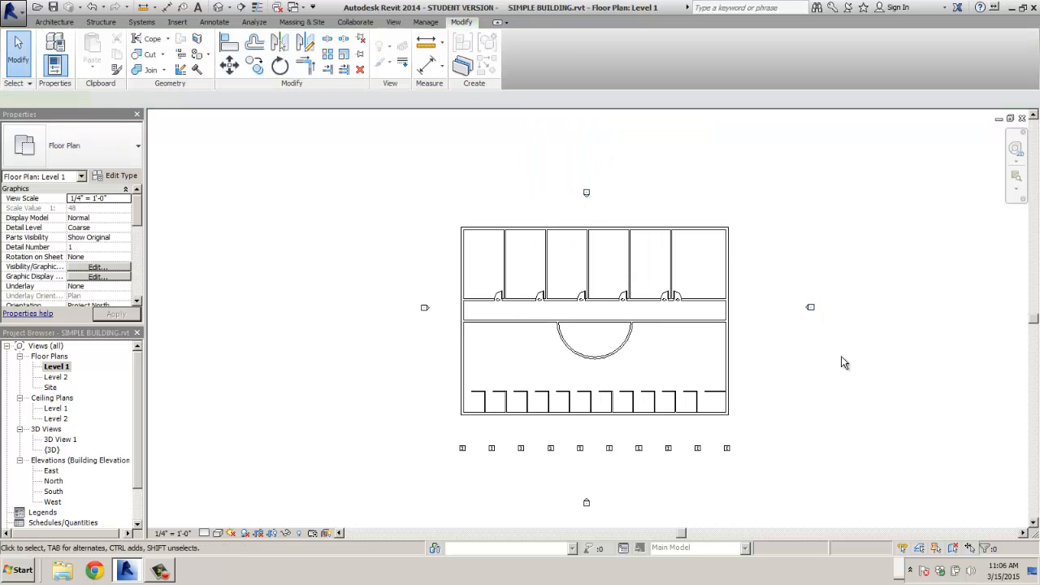
left_click(229, 65)
left_click(828, 239)
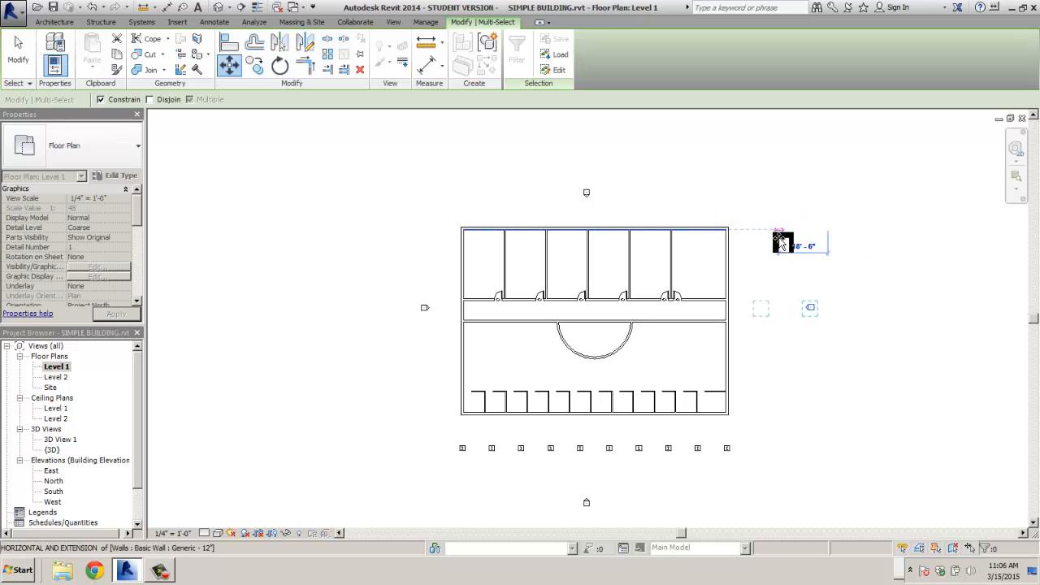
left_click(779, 241)
left_click_drag(567, 480, 626, 517)
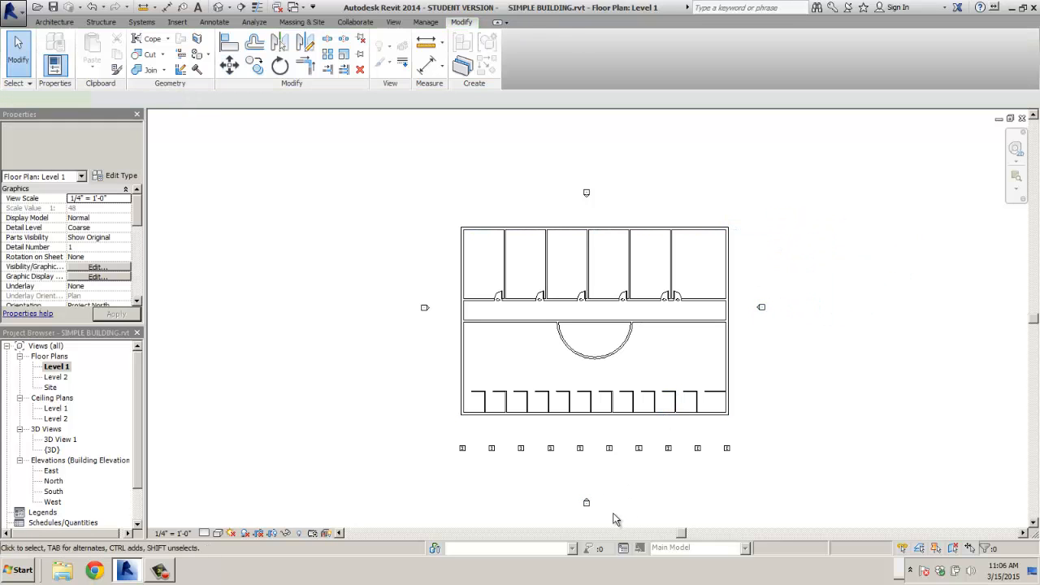
left_click(229, 65)
left_click(513, 487)
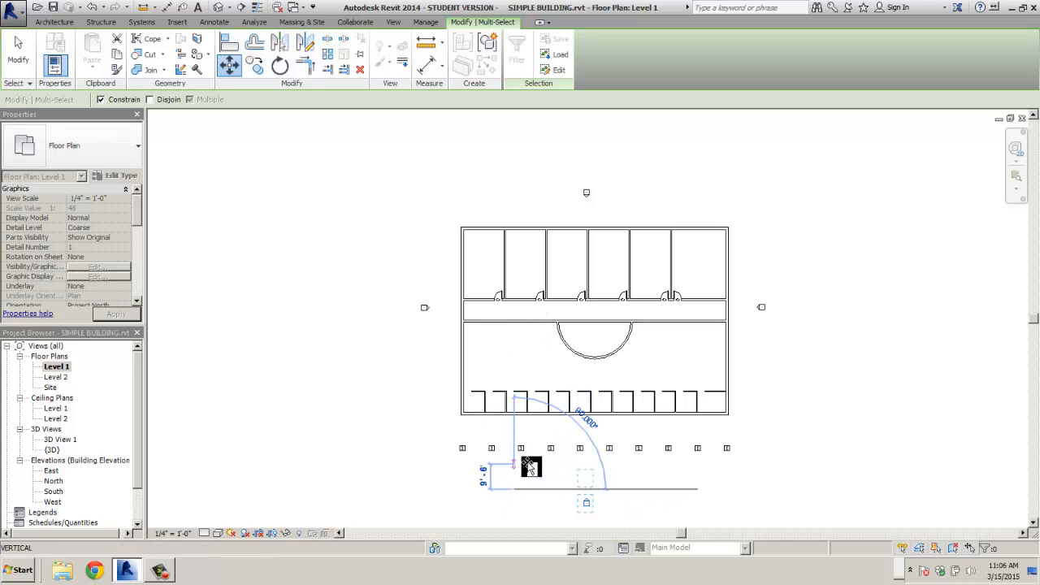
left_click(519, 452)
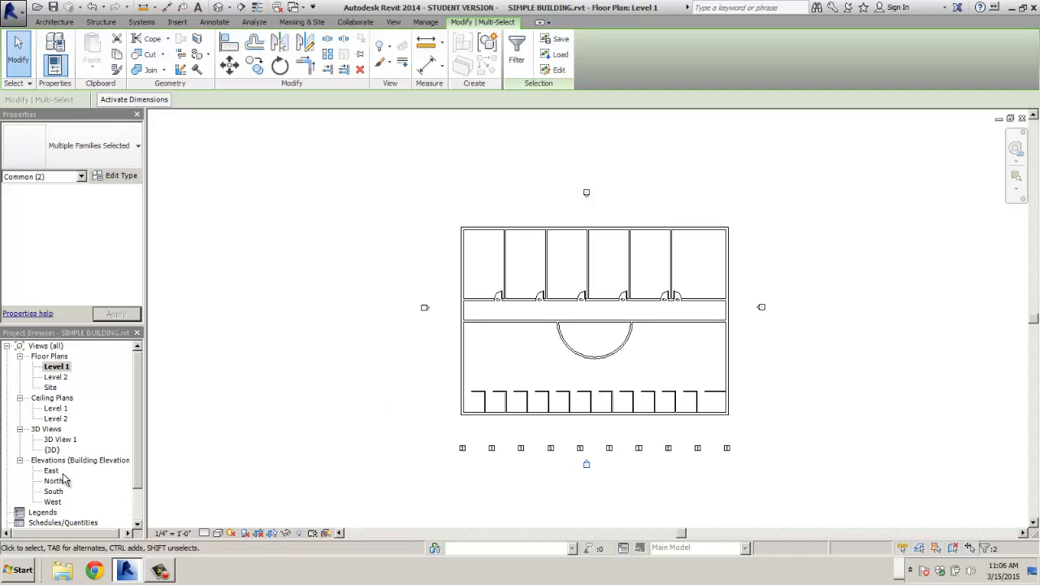
left_click_drag(137, 456, 139, 496)
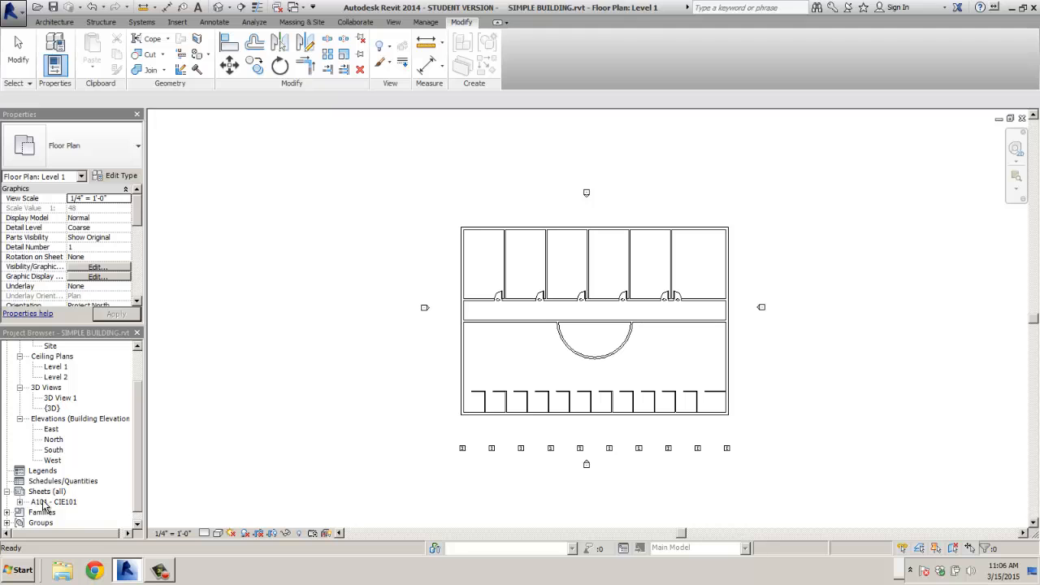
left_click(45, 502)
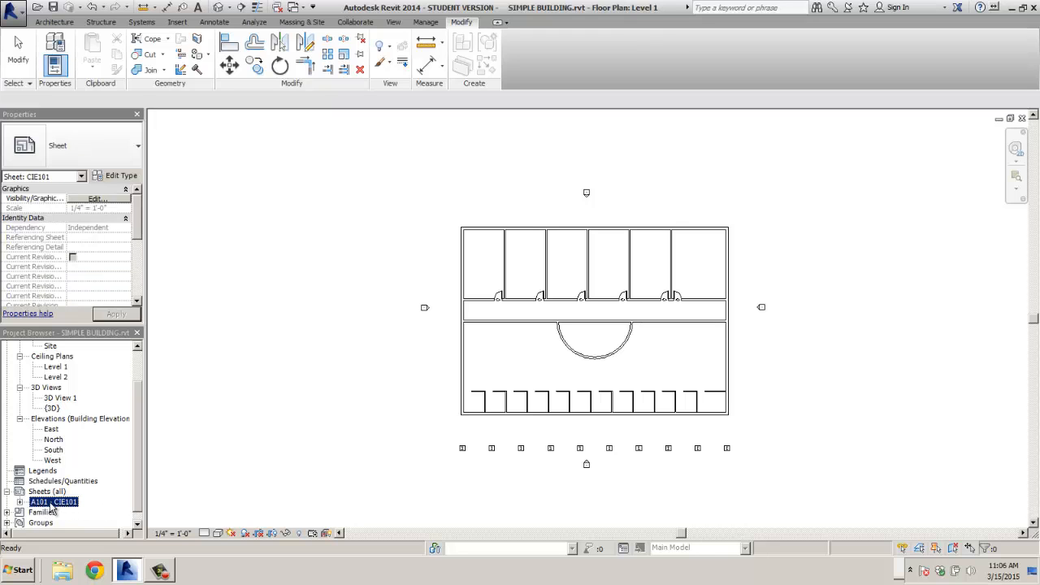
- Open sheet A101 and reposition the Level 1 viewport inside the sheet border
double_click(50, 502)
scroll(387, 435, "down", 1)
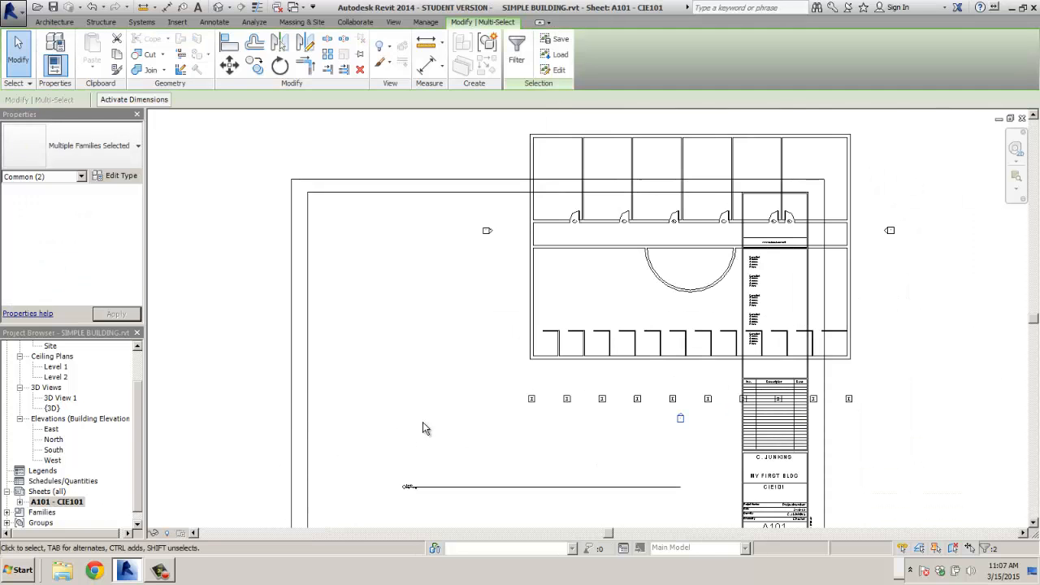
scroll(483, 390, "down", 2)
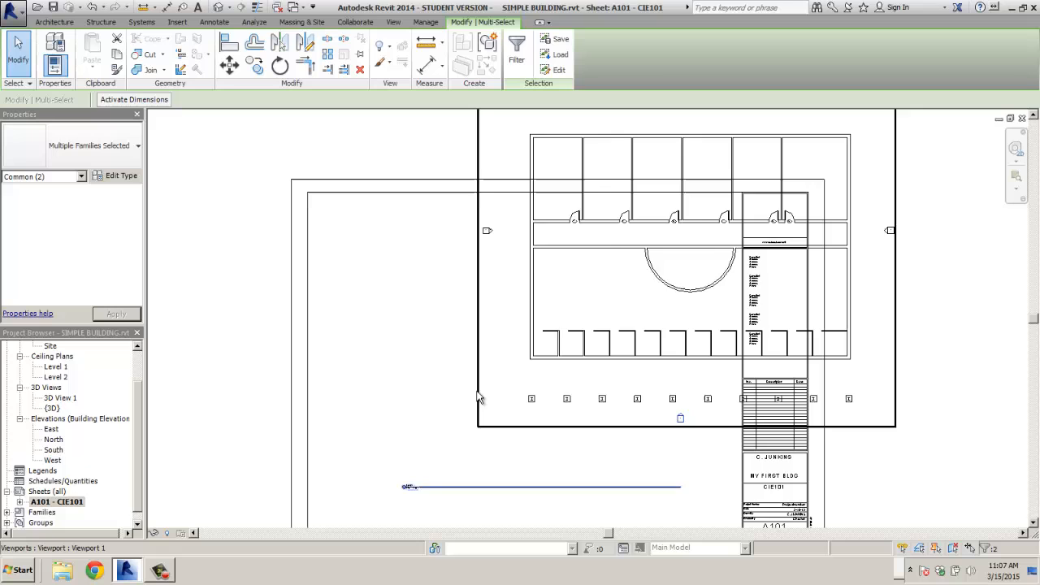
left_click(525, 367)
left_click_drag(530, 358, 411, 450)
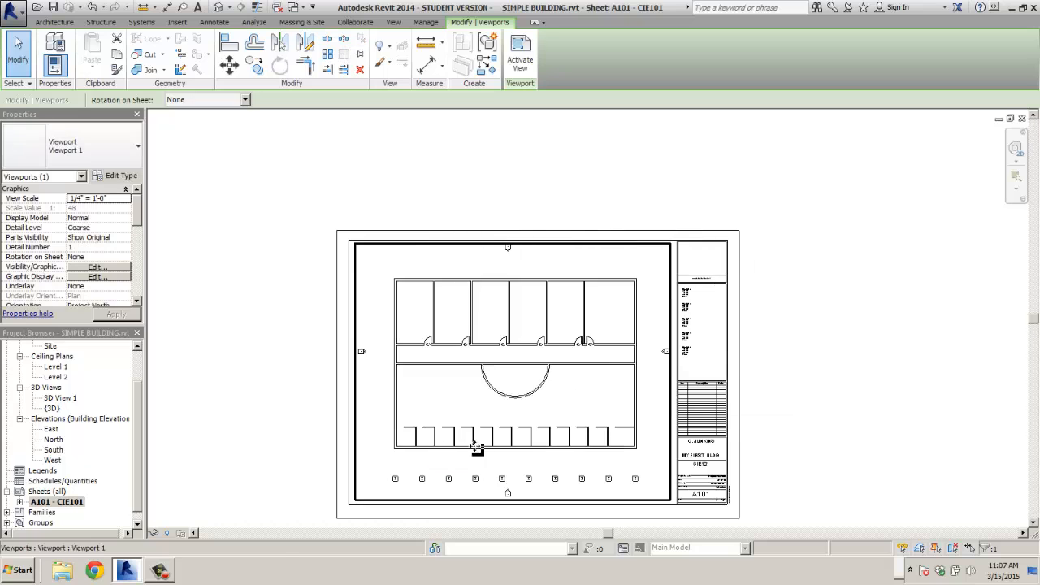
middle_click_drag(478, 449, 505, 332)
left_click(503, 323)
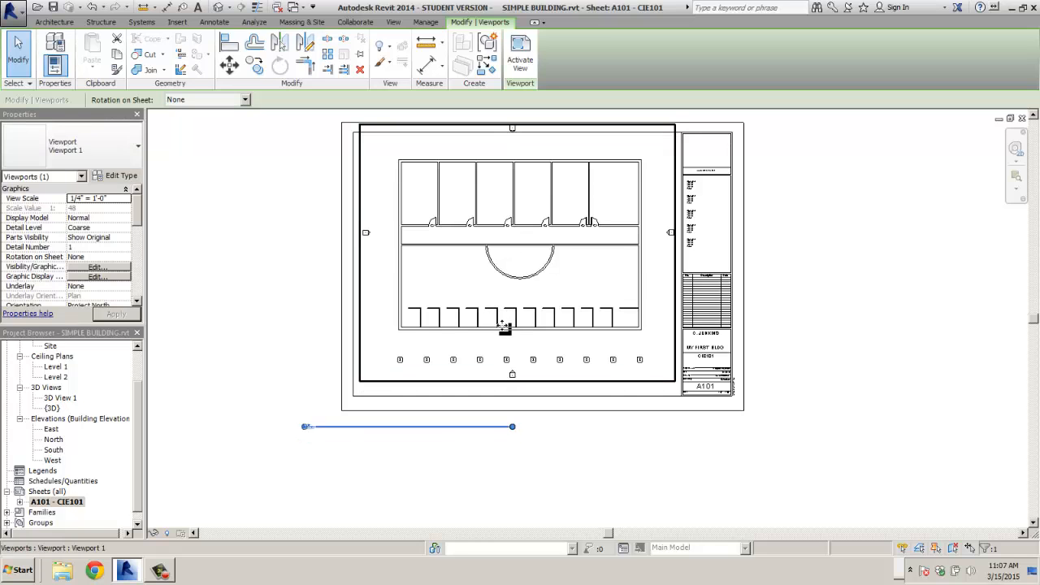
left_click_drag(503, 323, 504, 307)
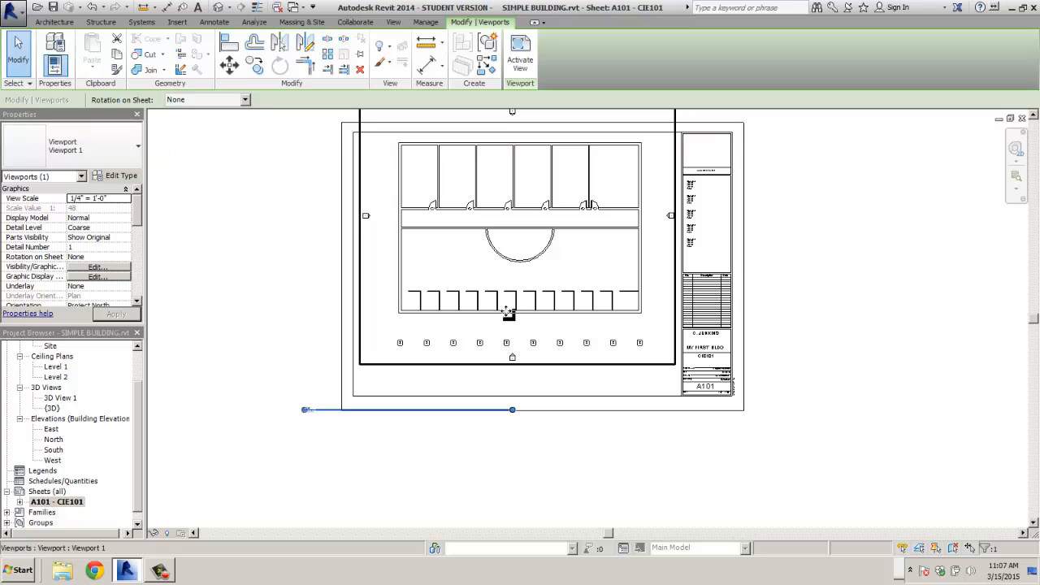
left_click(391, 441)
- Shorten the viewport's title line and shift the view title to the right
left_click(324, 412)
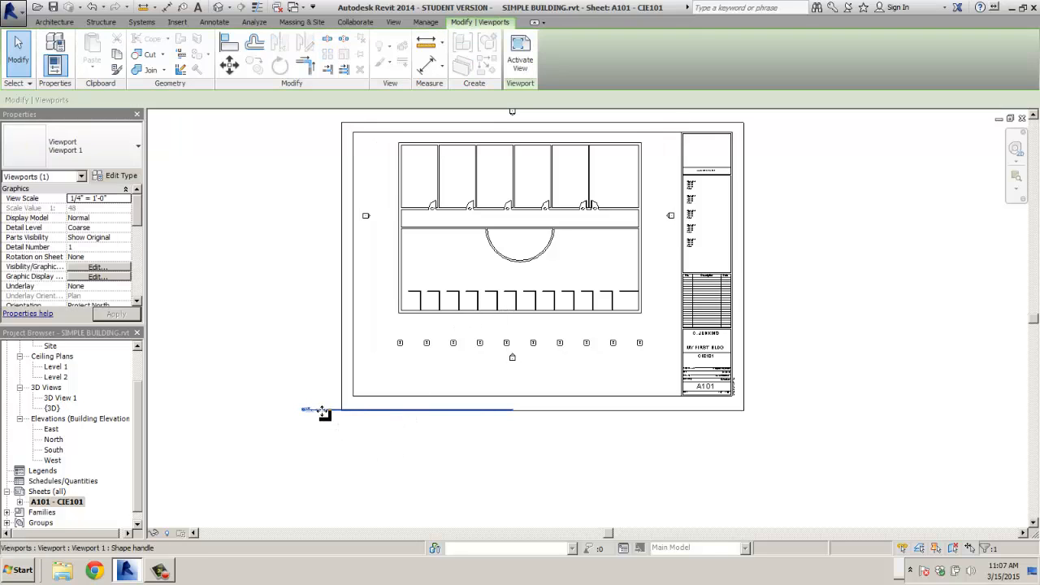
left_click_drag(325, 412, 457, 378)
scroll(520, 388, "up", 2)
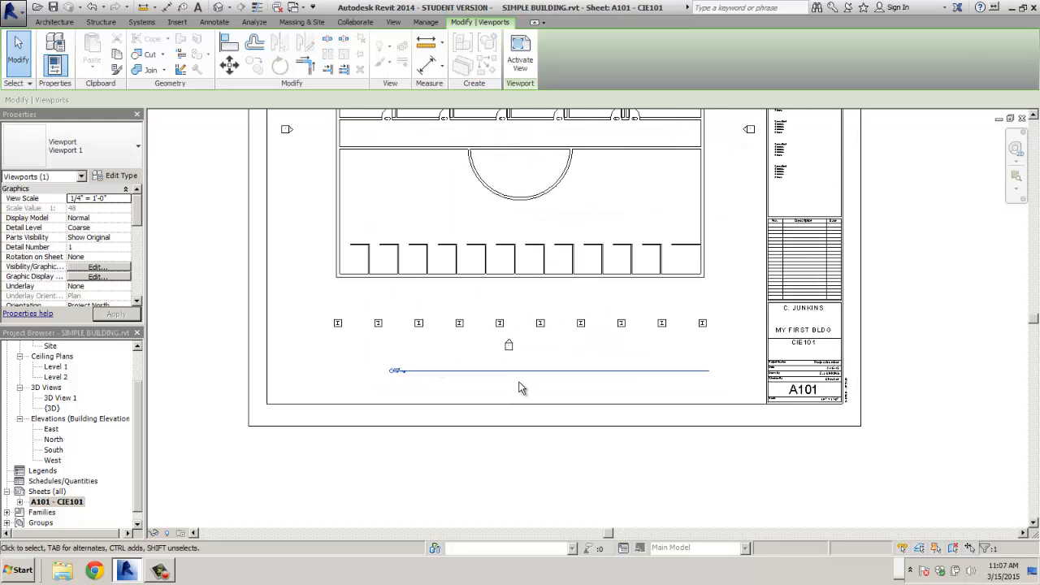
left_click(543, 333)
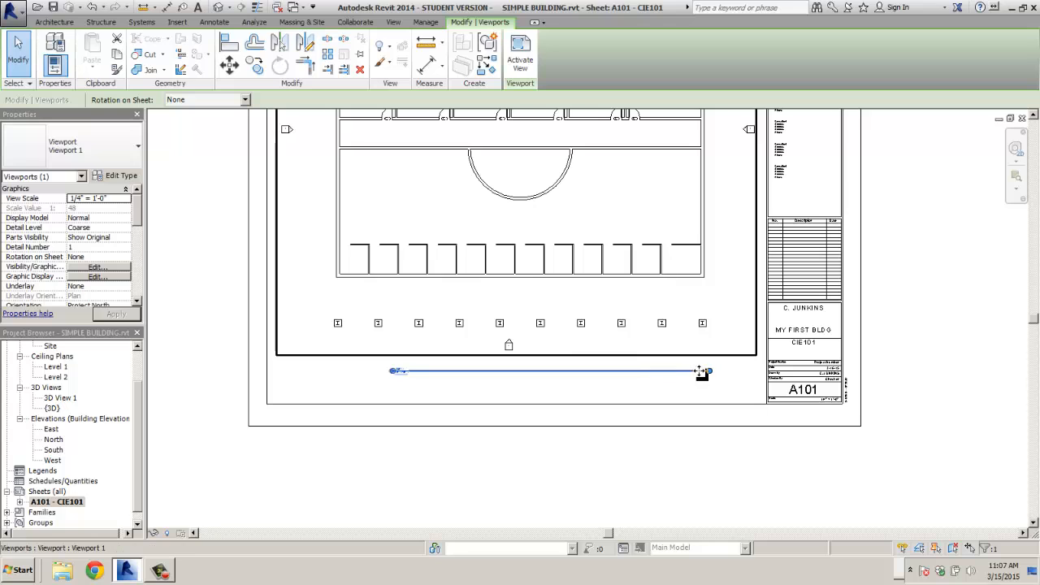
left_click_drag(711, 370, 474, 375)
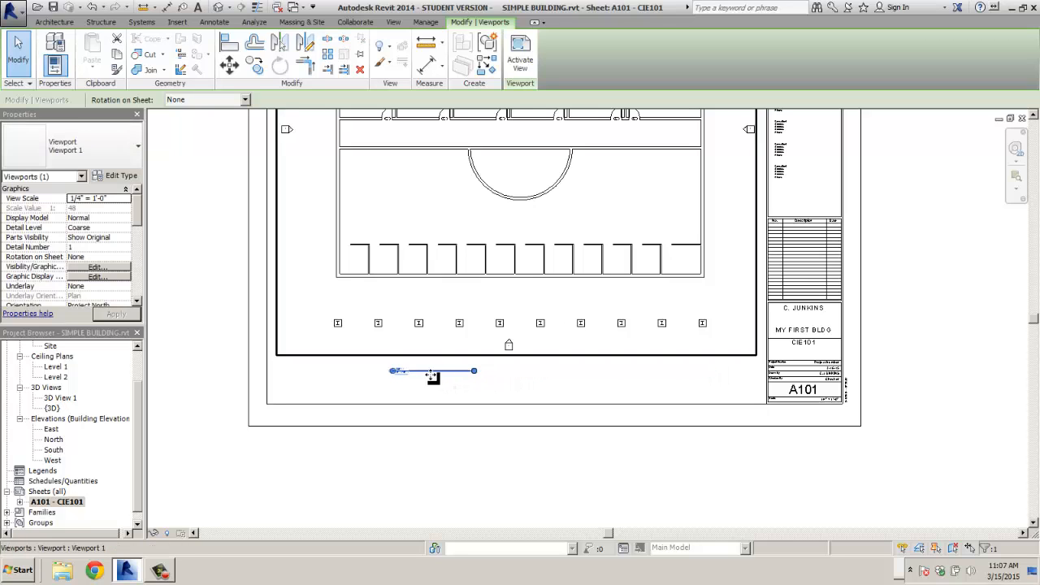
left_click(437, 383)
left_click_drag(407, 373, 492, 376)
left_click(423, 390)
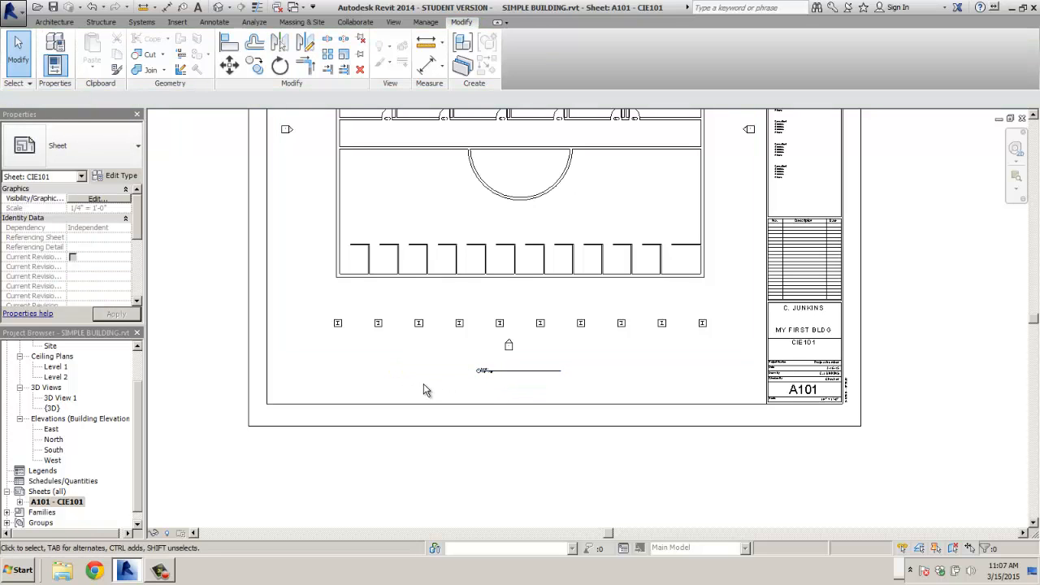
- Nudge the floor plan viewport slightly lower on the sheet and deselect it
scroll(424, 383, "down", 4)
left_click(442, 372)
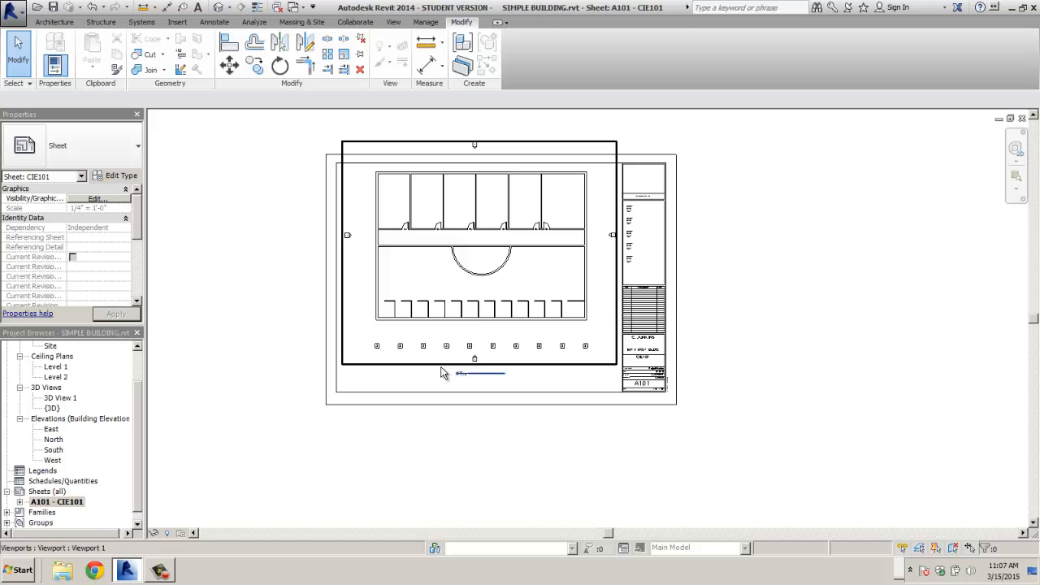
left_click(915, 284)
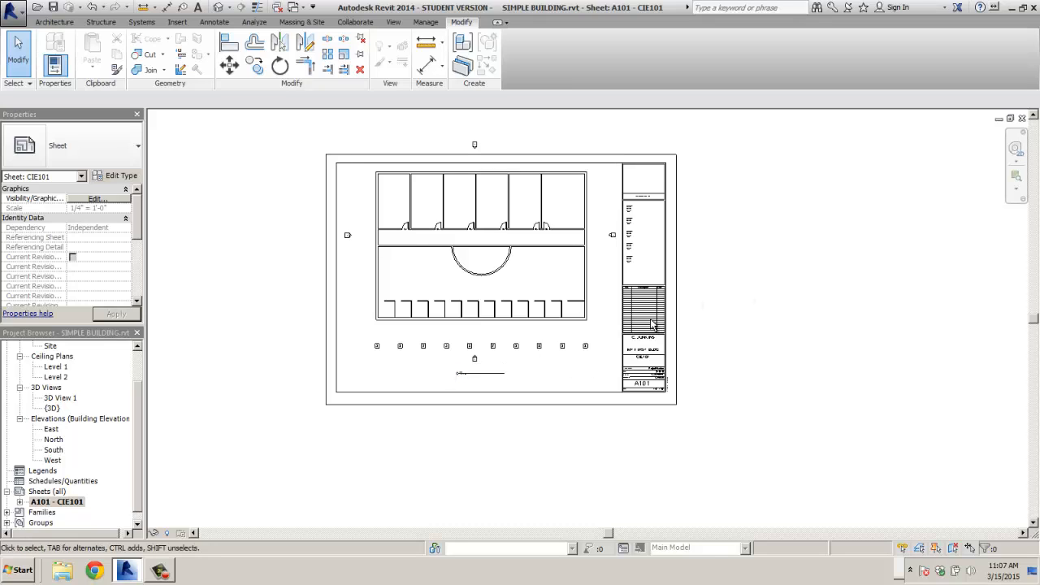
scroll(461, 252, "up", 2)
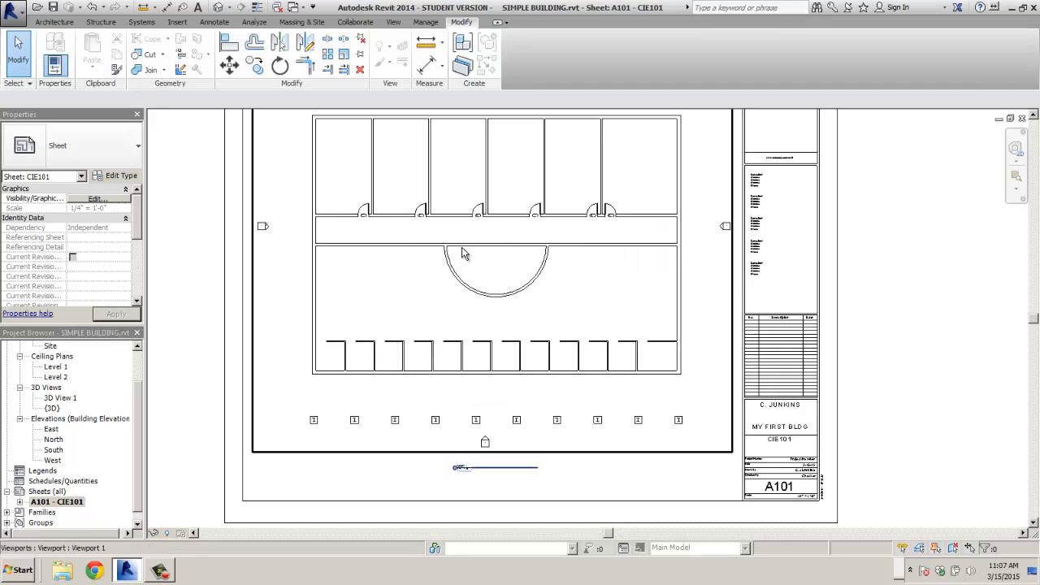
scroll(462, 255, "down", 1)
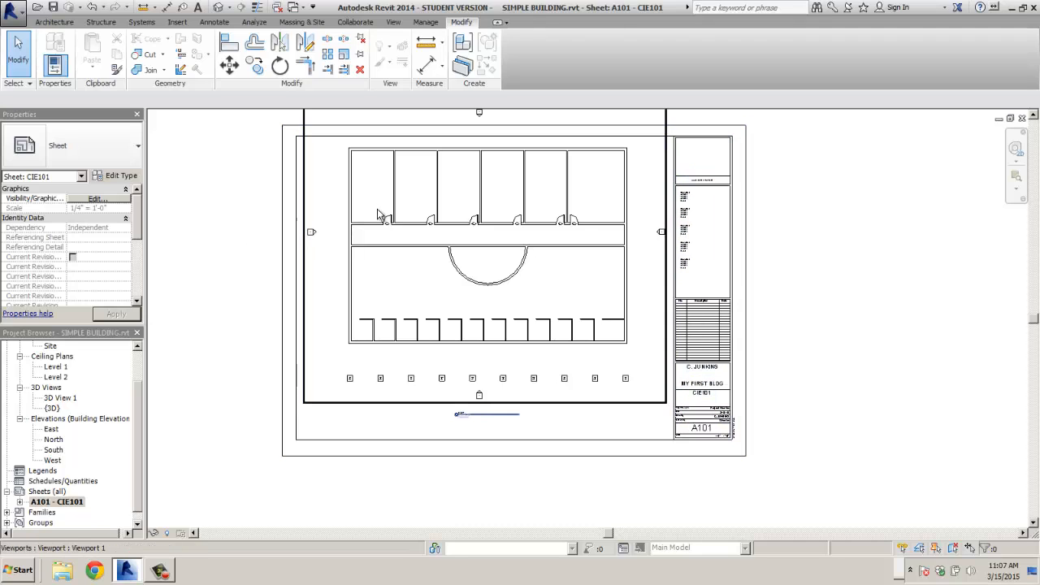
left_click(430, 402)
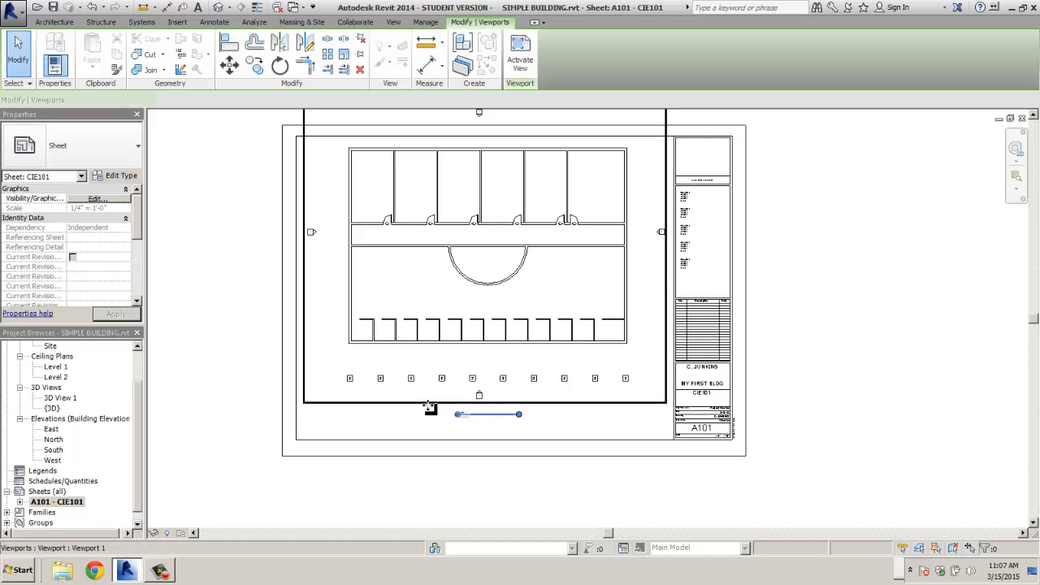
left_click_drag(430, 416, 427, 424)
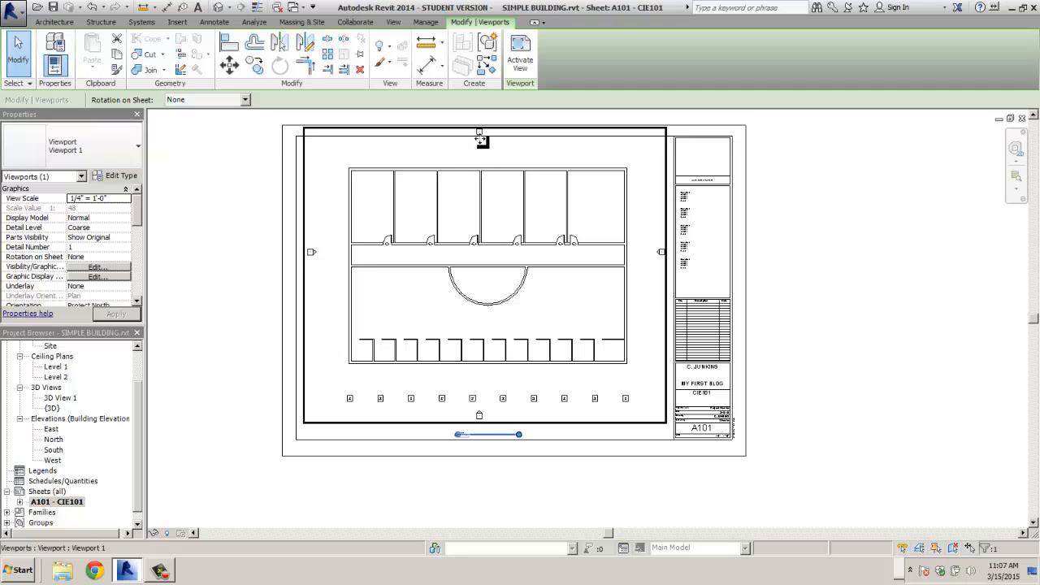
left_click(179, 298)
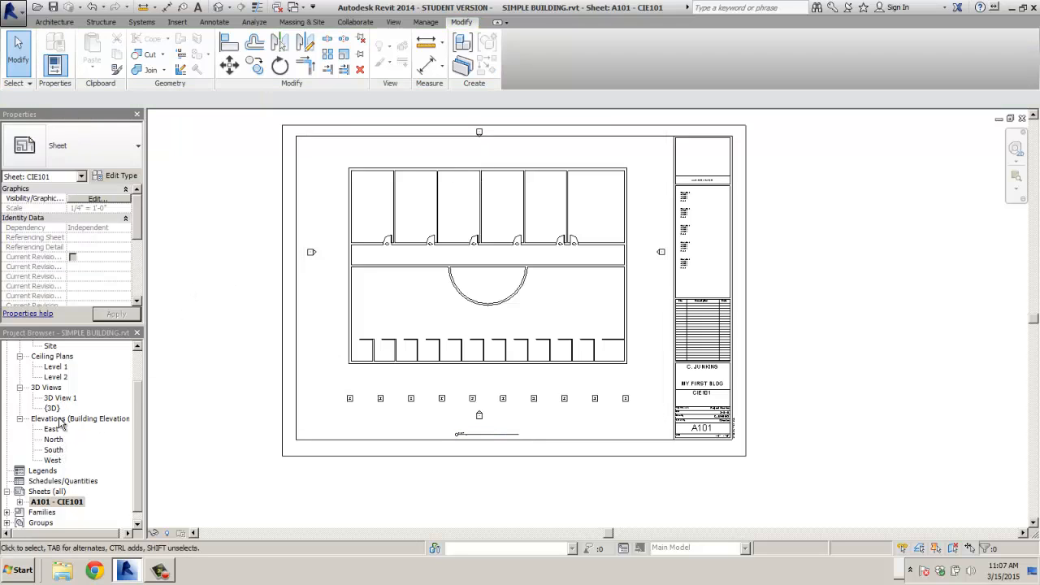
left_click_drag(136, 413, 138, 359)
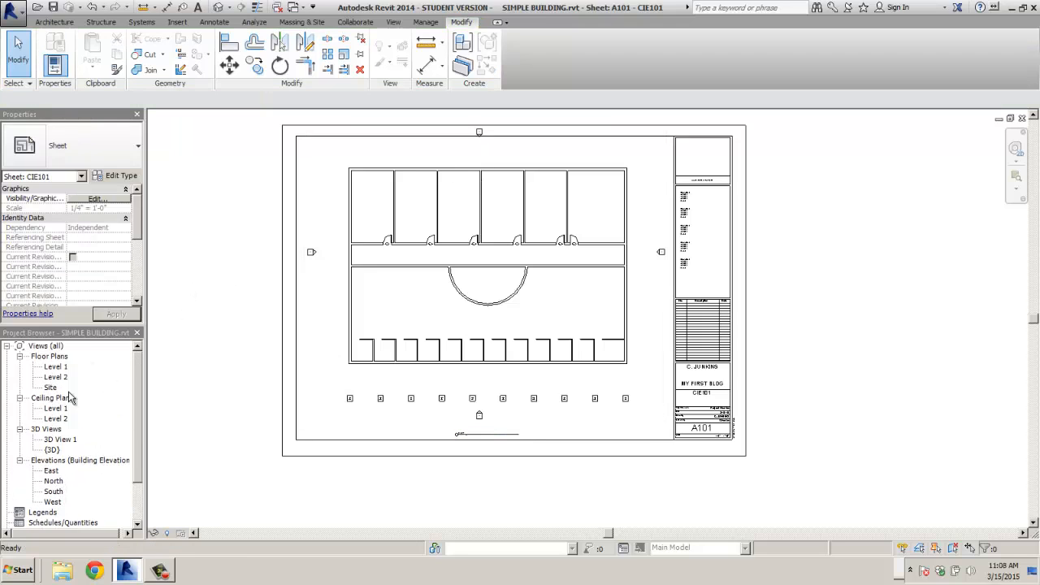
- In the Level 1 plan, move the north elevation marker down to just above the building
double_click(55, 367)
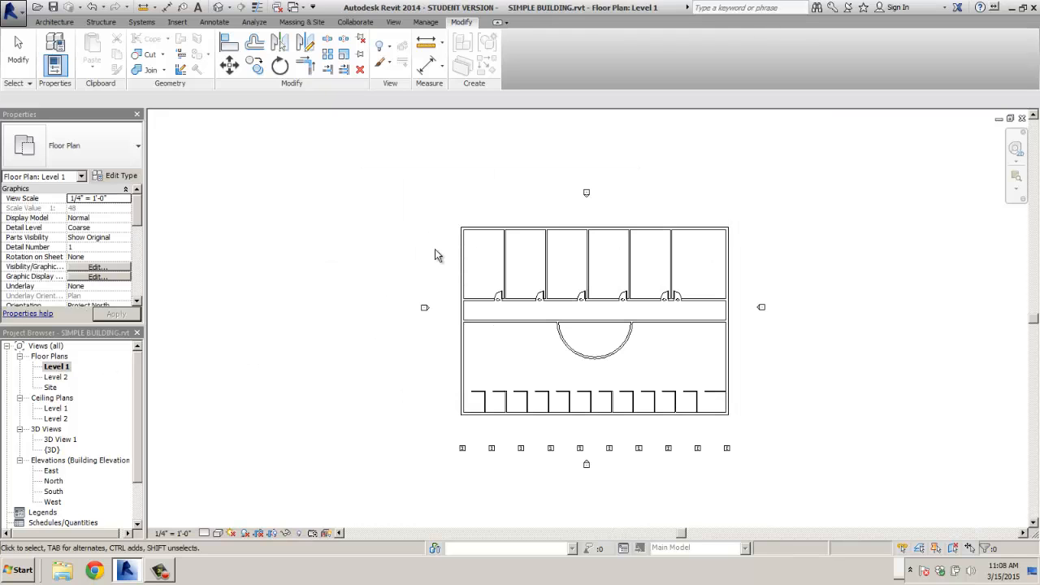
mouse_move(572, 175)
left_mouse_down()
mouse_move(614, 209)
mouse_move(603, 215)
left_mouse_up()
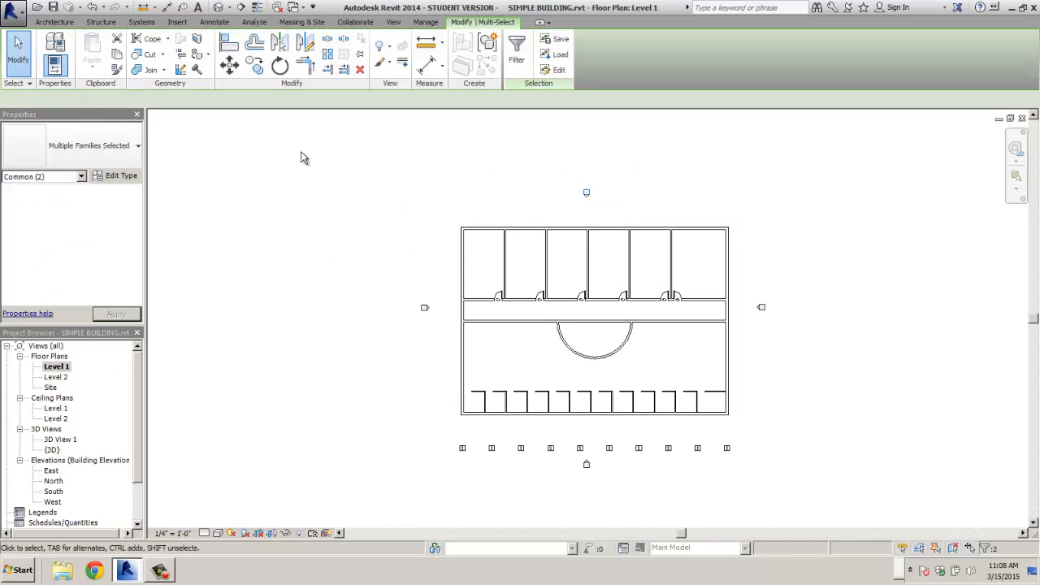
left_click(230, 67)
left_click(479, 188)
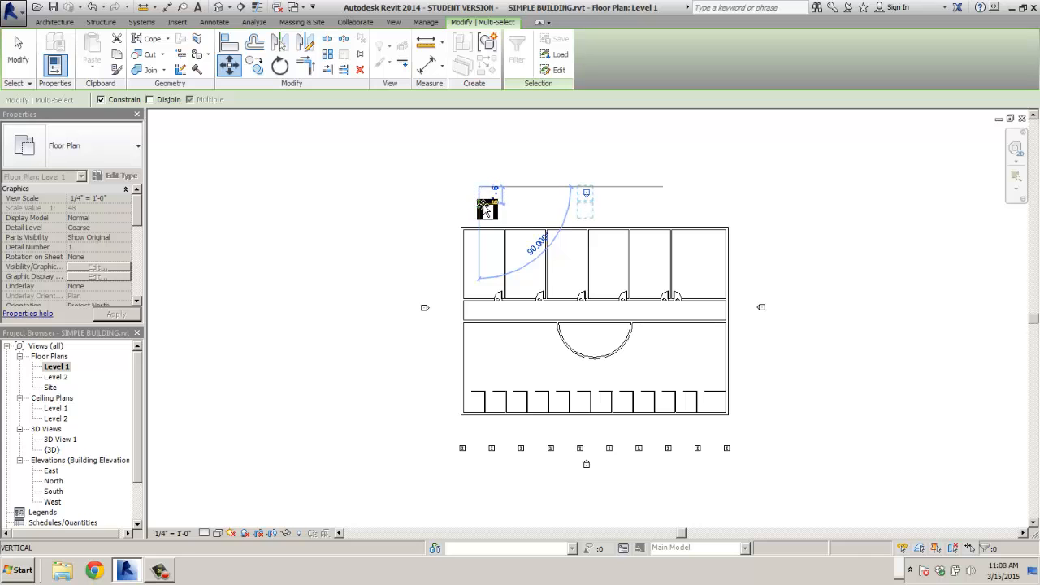
left_click(486, 209)
left_click(314, 297)
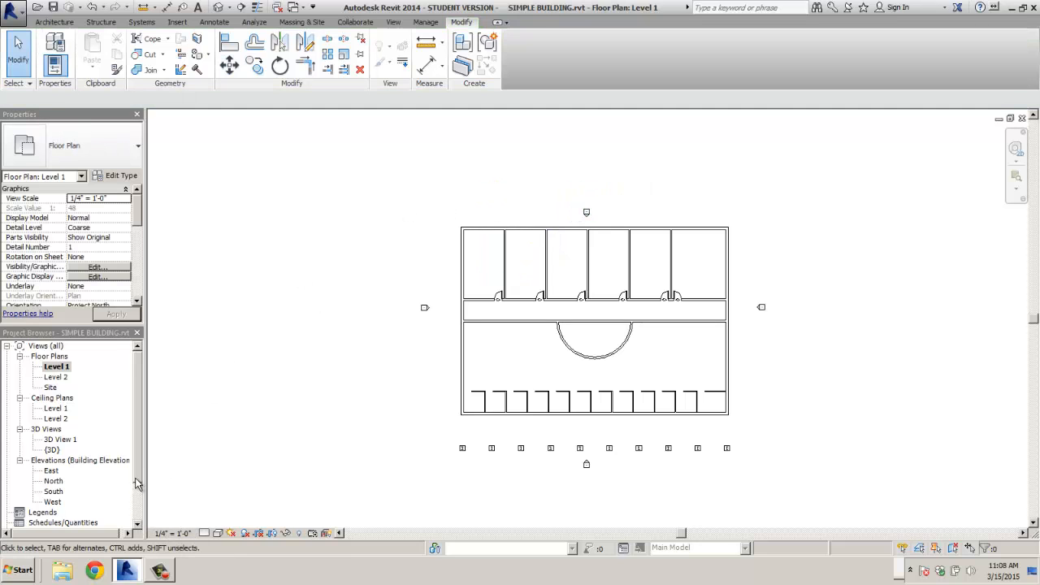
- Reopen sheet A101 - CIE101
scroll(140, 500, "down", 1)
scroll(140, 509, "down", 1)
double_click(55, 501)
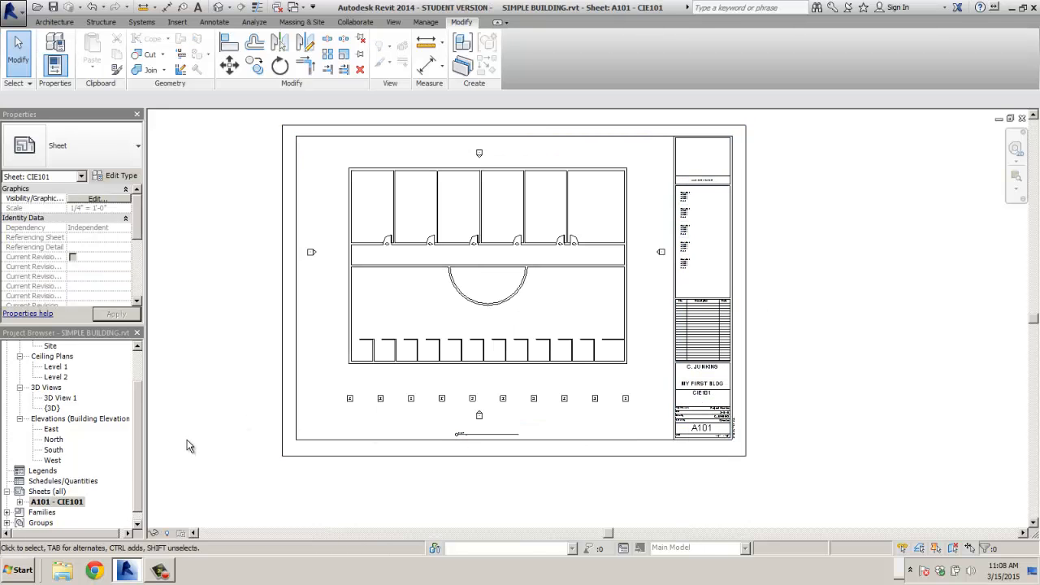
- Start a DWF/DWFx export and review the DWF Properties and Project Information settings
left_click(14, 14)
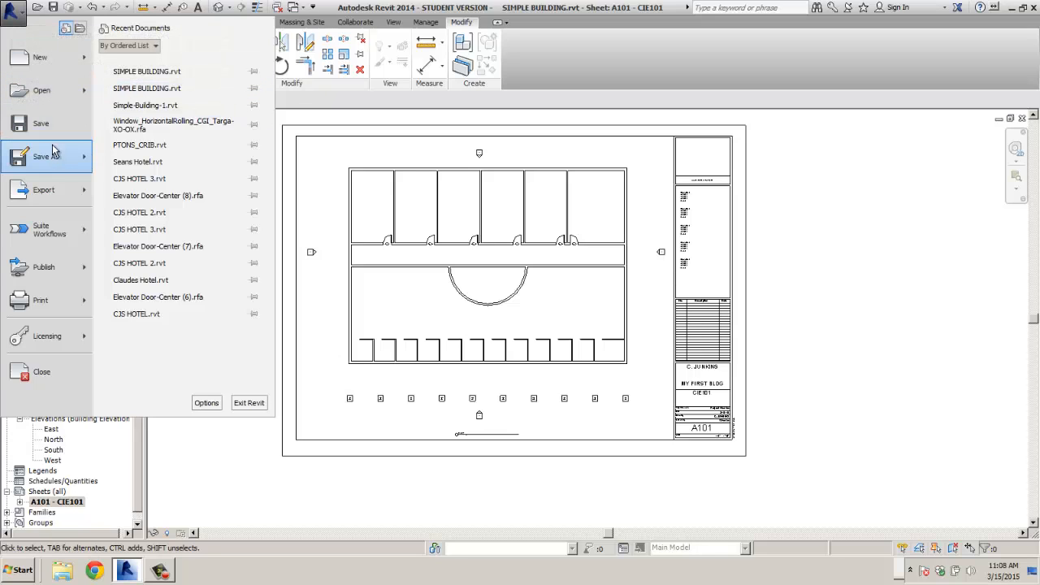
mouse_move(50, 195)
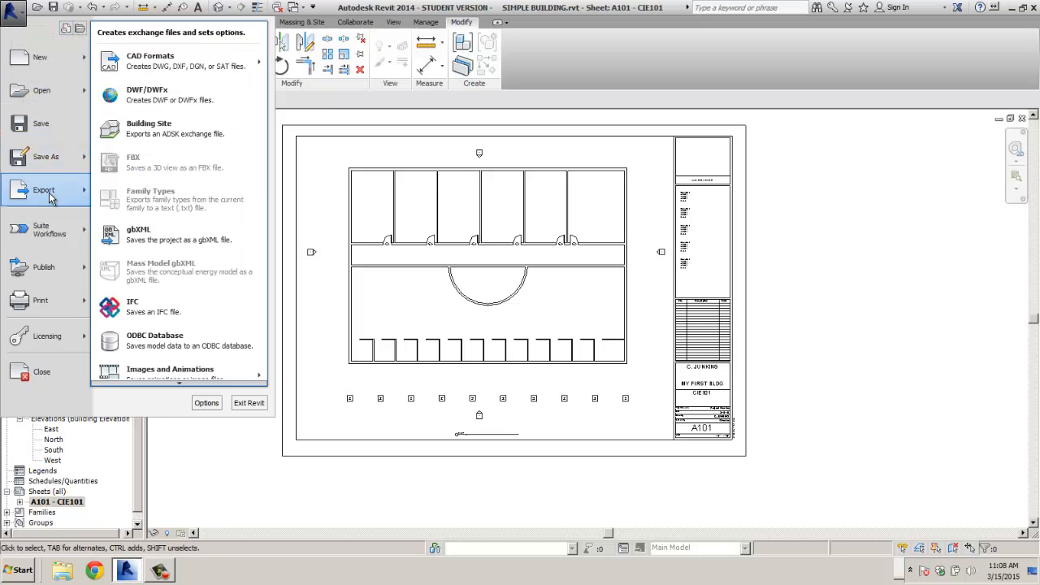
left_click(171, 97)
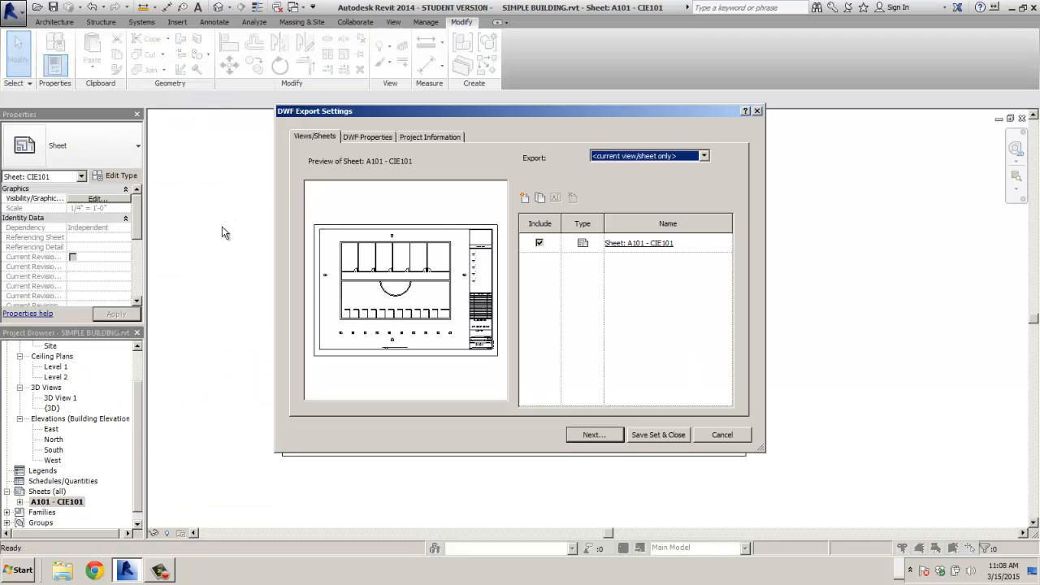
left_click(348, 137)
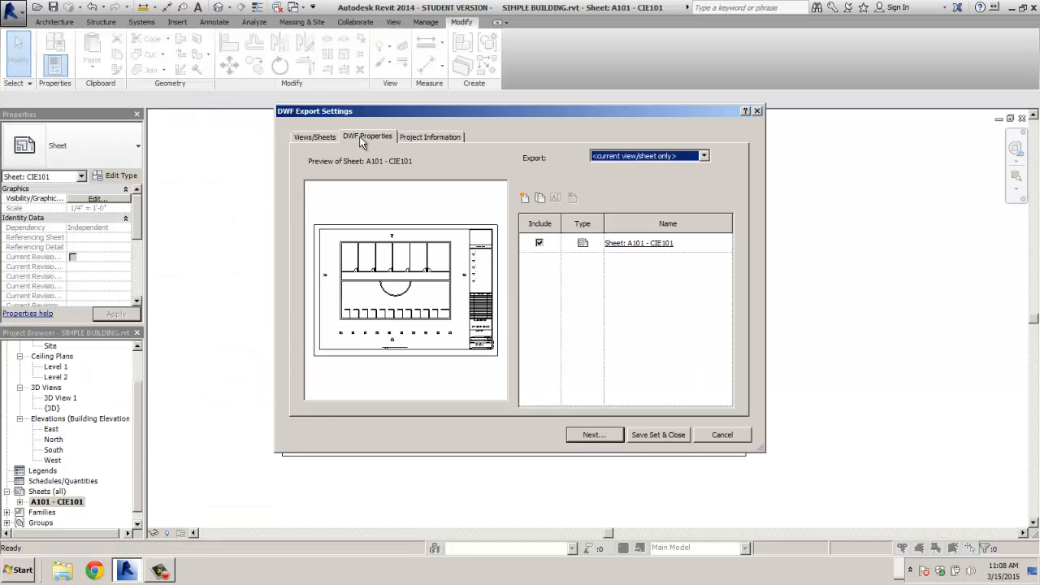
left_click(443, 140)
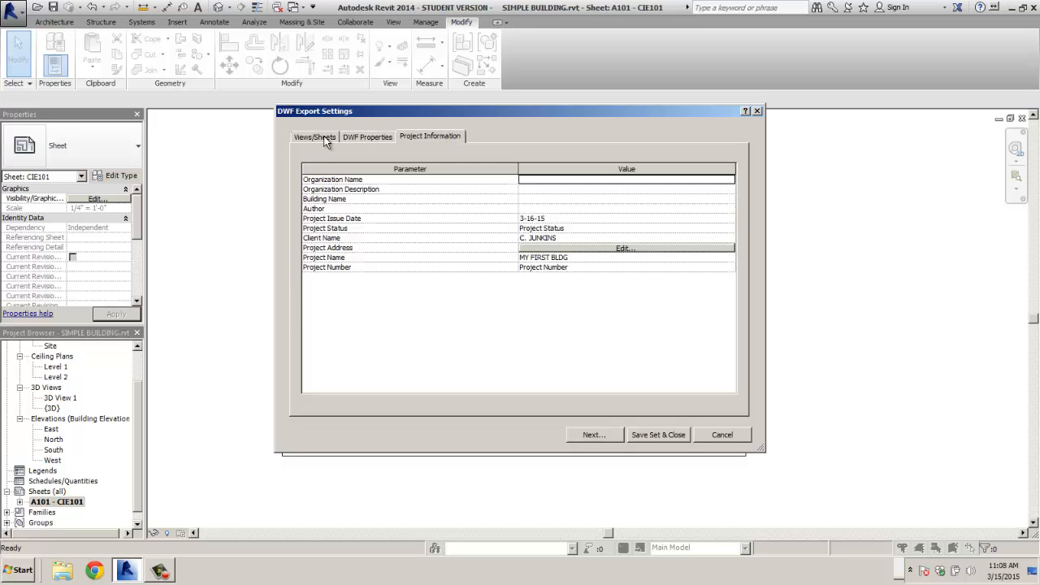
left_click(317, 136)
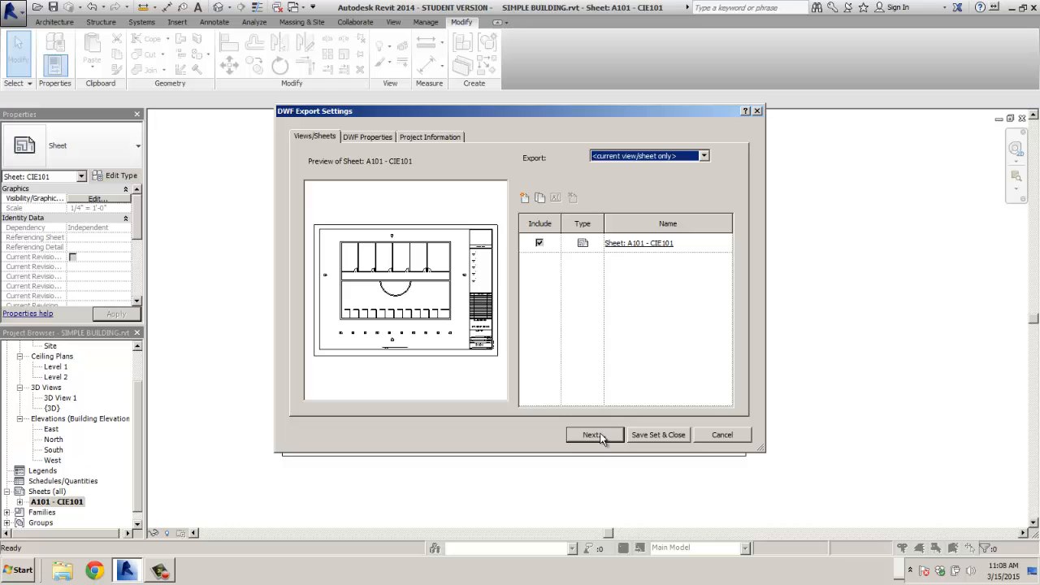
left_click(593, 435)
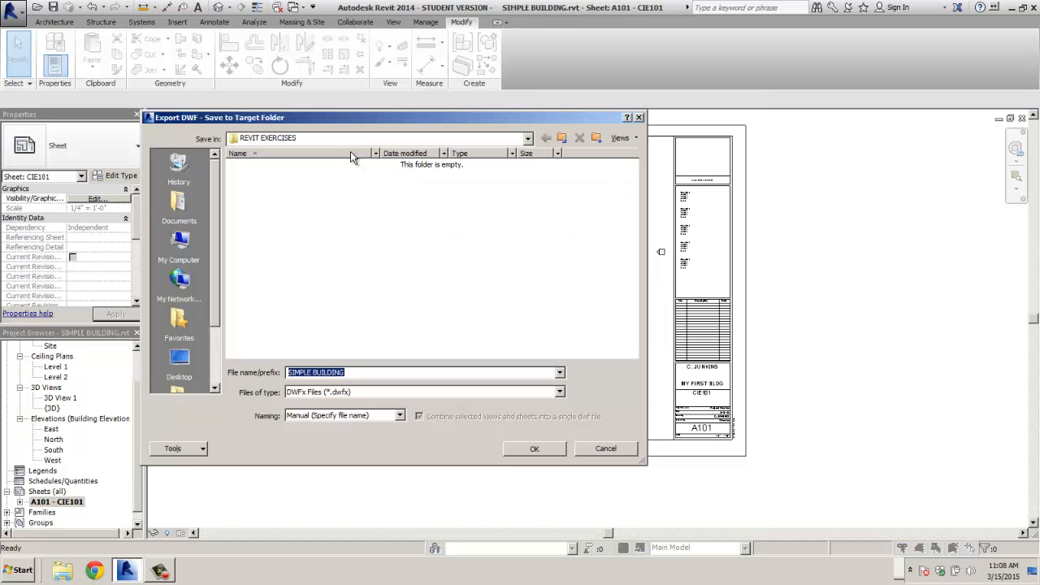
- Save the DWFx into the REVIT EXERCISES folder under the author's assignment file name
left_click(528, 138)
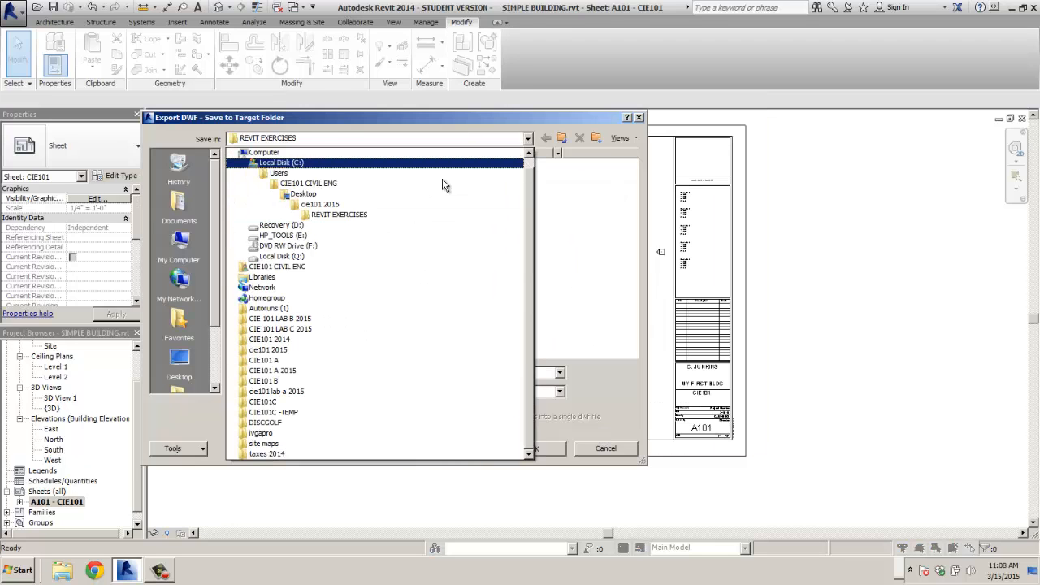
left_click(344, 215)
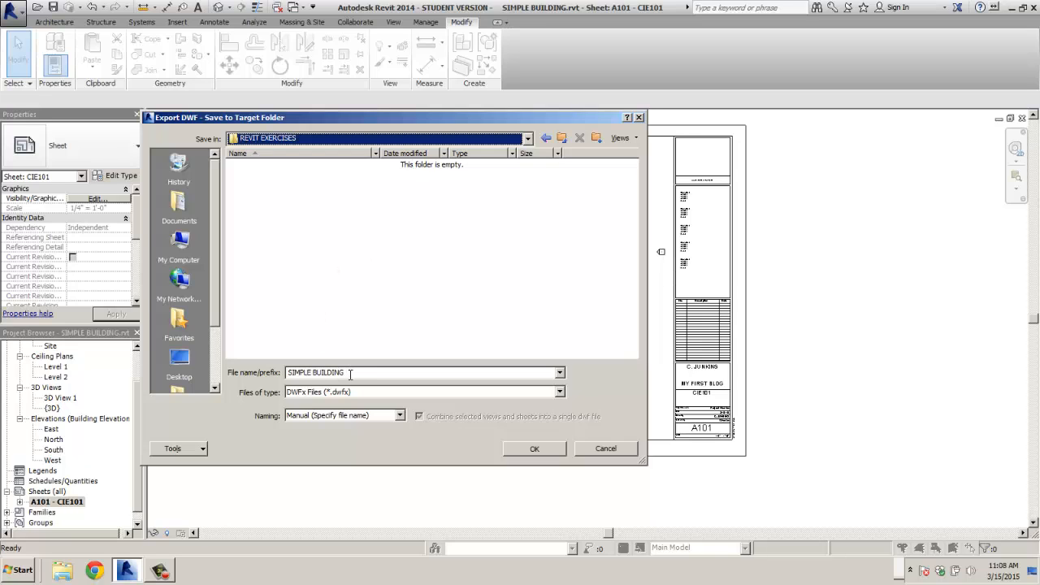
left_click_drag(348, 374, 238, 371)
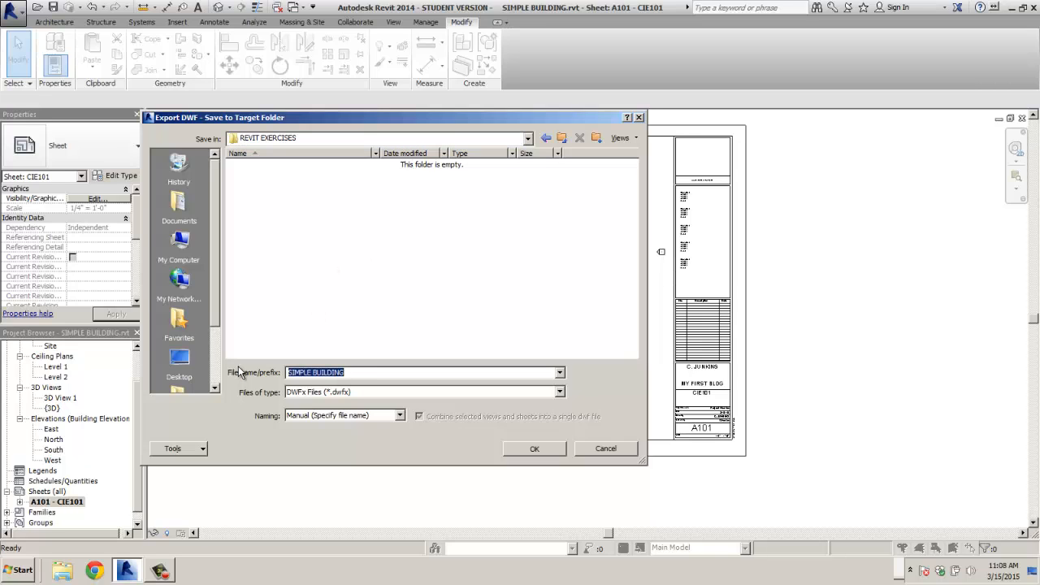
type("C_JUNKINS_ASSIGN_1")
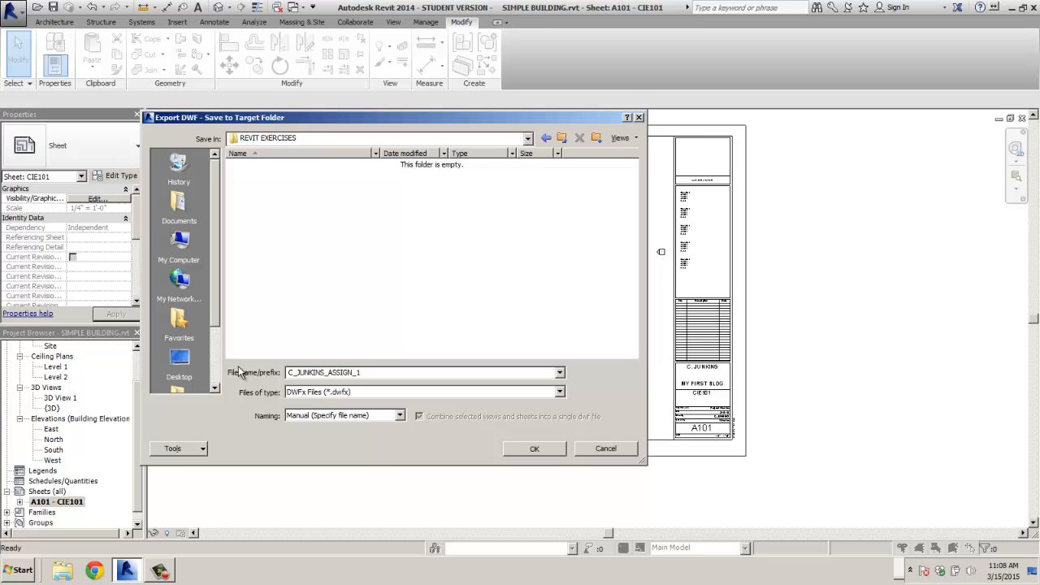
left_click(543, 450)
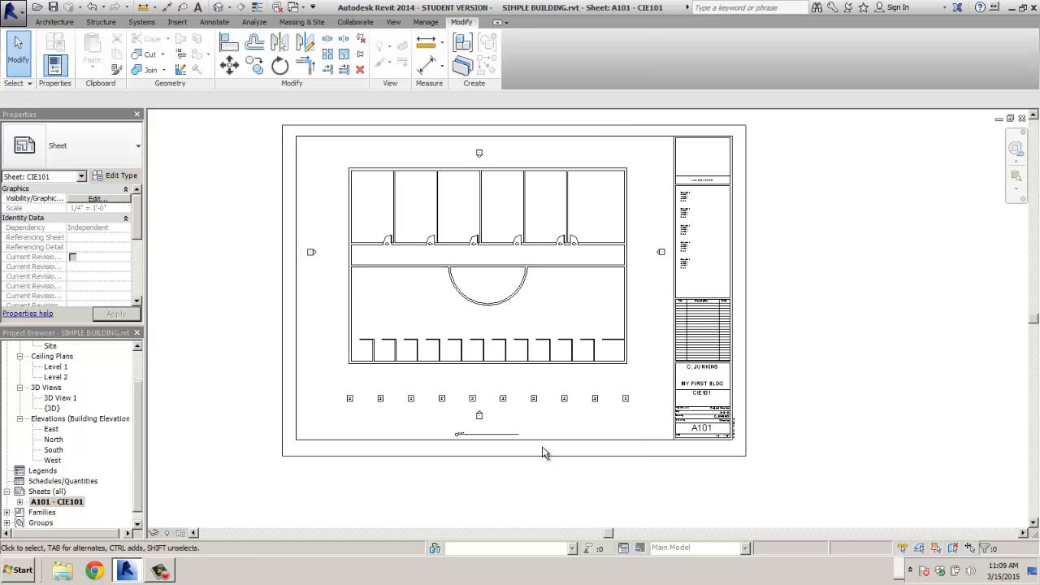
- Reopen the DWF/DWFx export, then close the save dialog and cancel the export settings
left_click(13, 10)
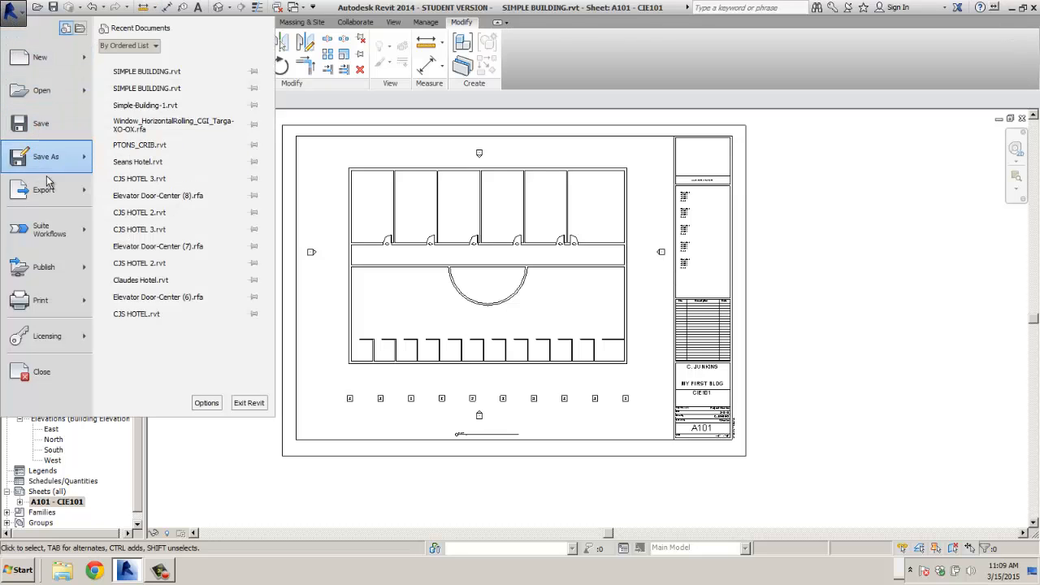
mouse_move(48, 189)
left_click(146, 94)
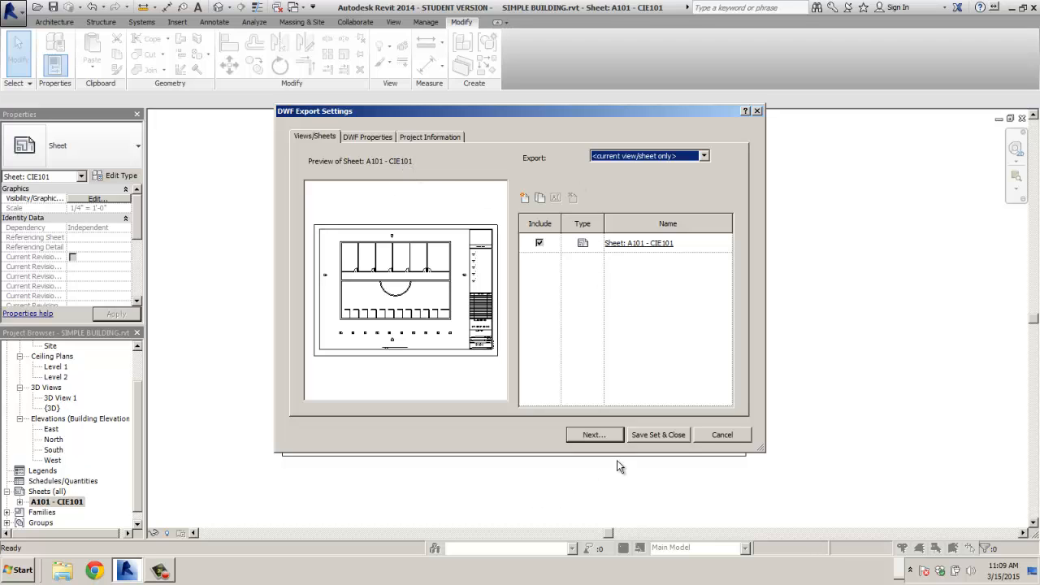
left_click(605, 436)
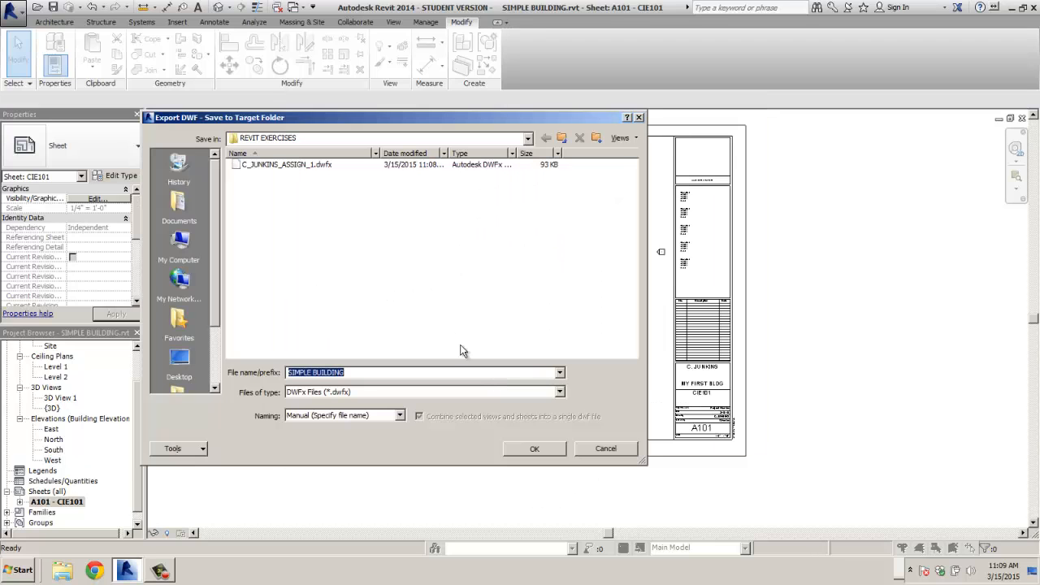
left_click(527, 139)
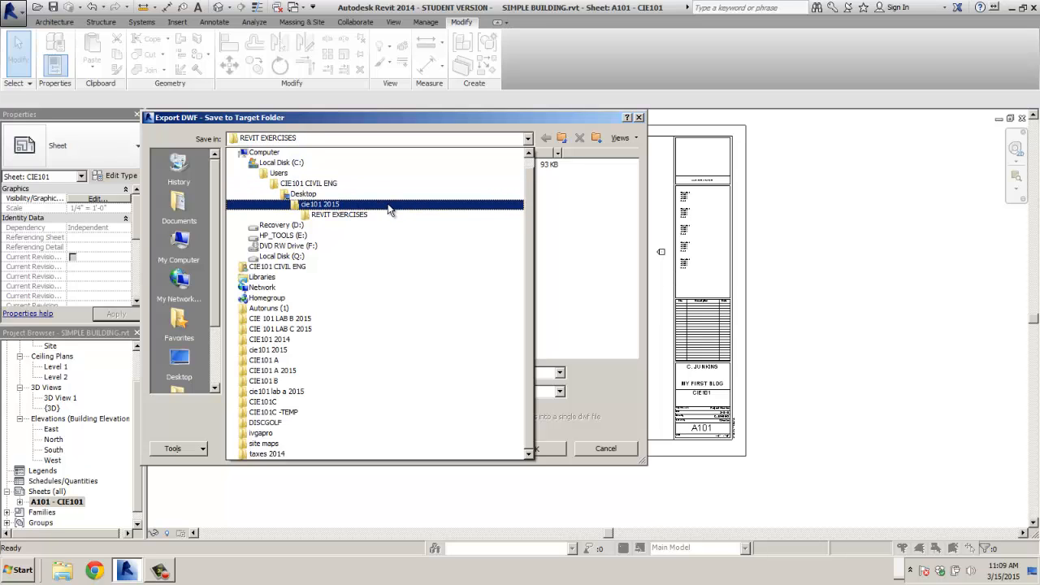
left_click(635, 119)
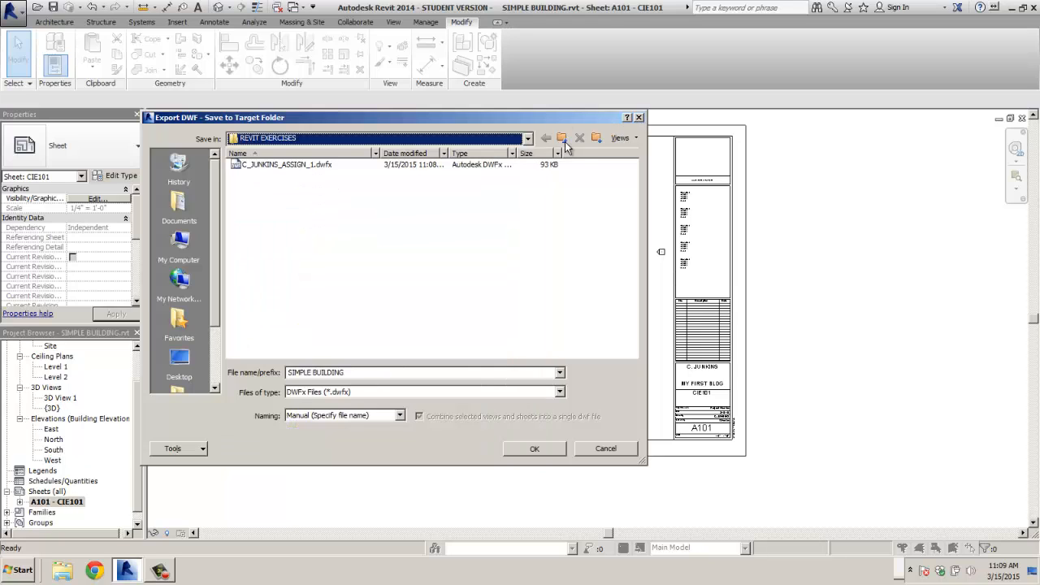
left_click(639, 117)
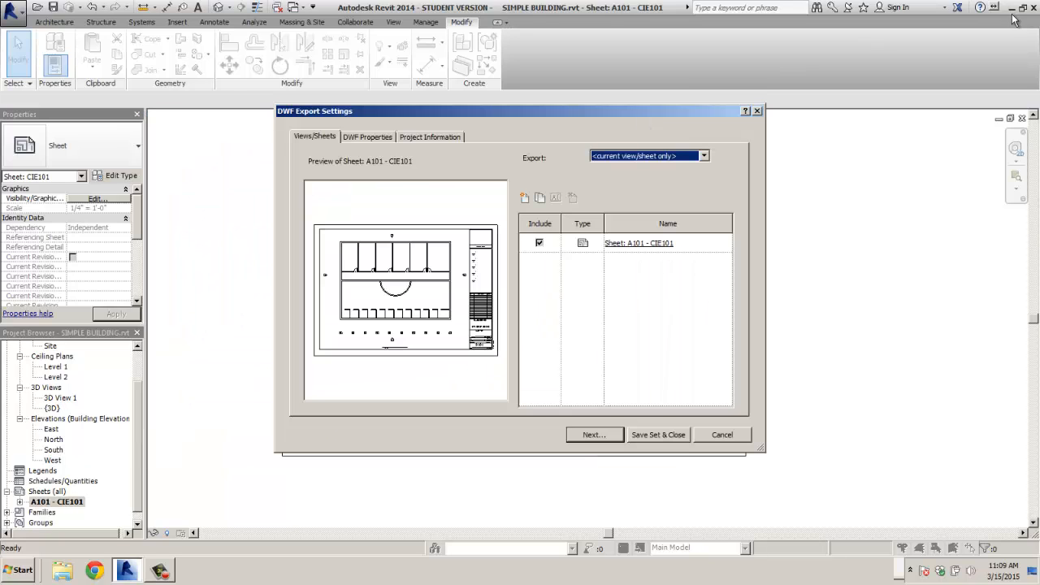
left_click(717, 435)
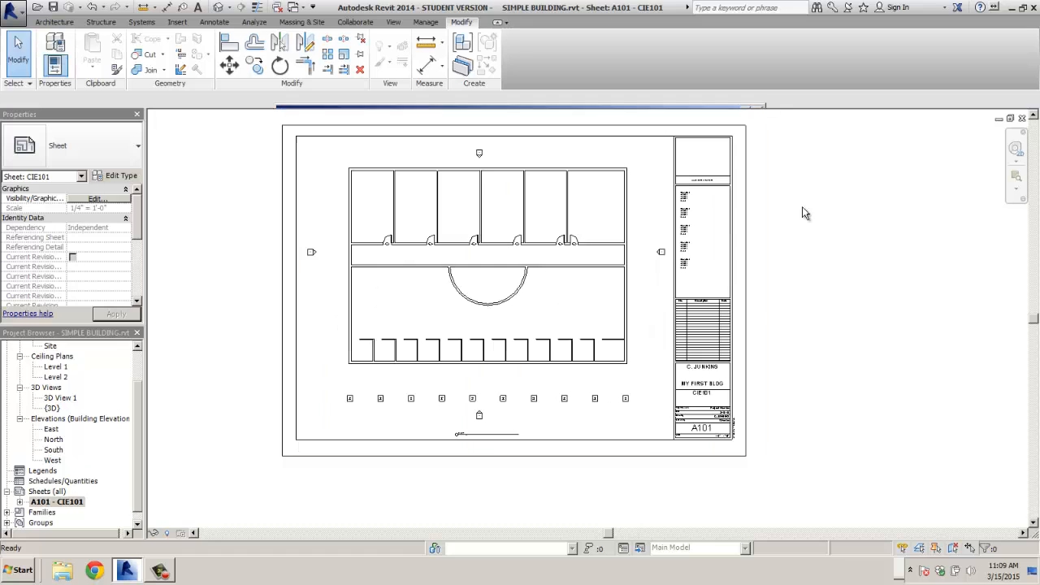
- Minimize Revit and open the exported DWFx from cie101 2015 > REVIT EXERCISES in Design Review
left_click(1013, 9)
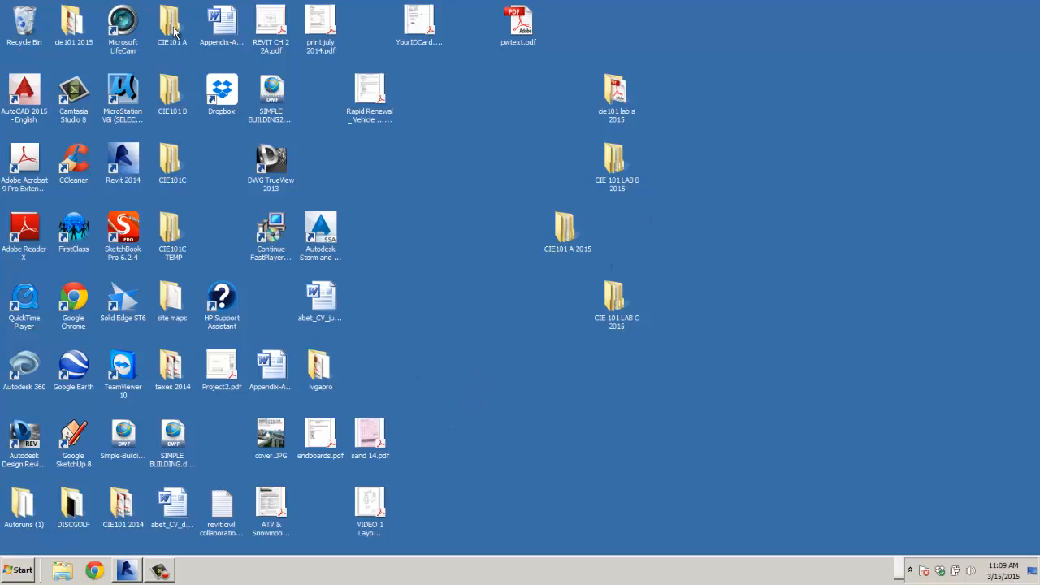
double_click(70, 24)
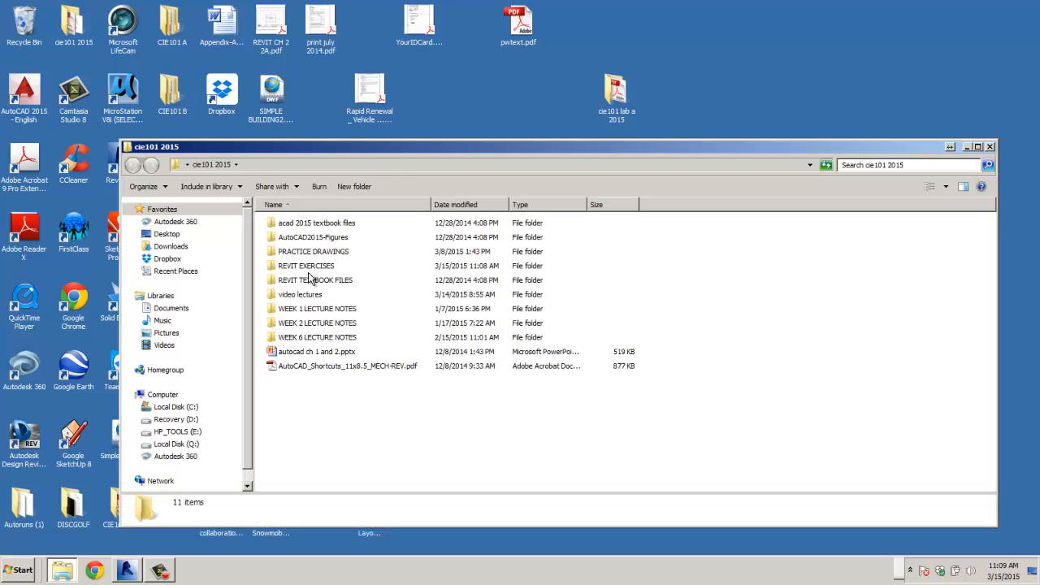
double_click(308, 267)
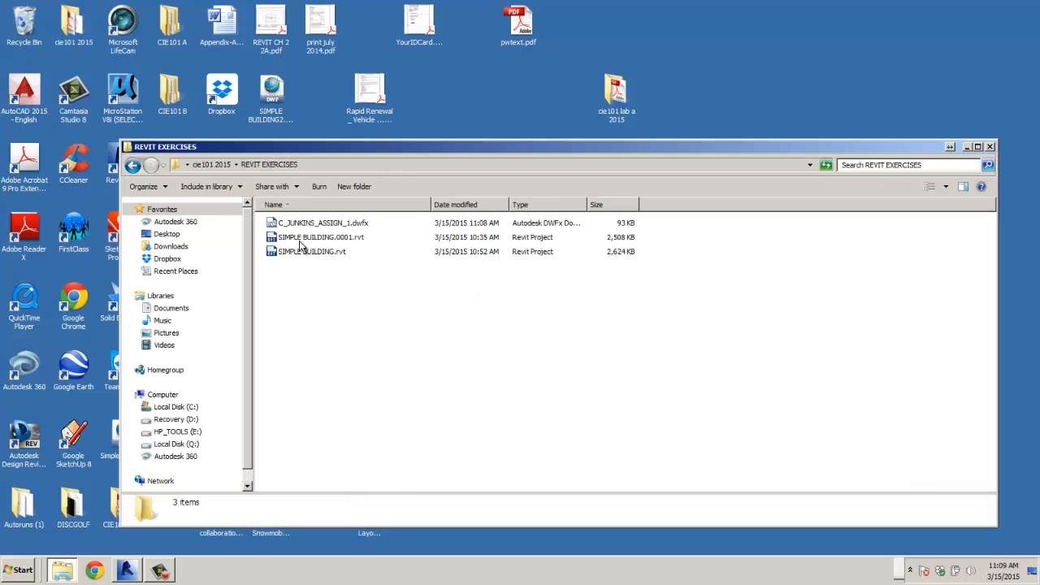
left_click(306, 225)
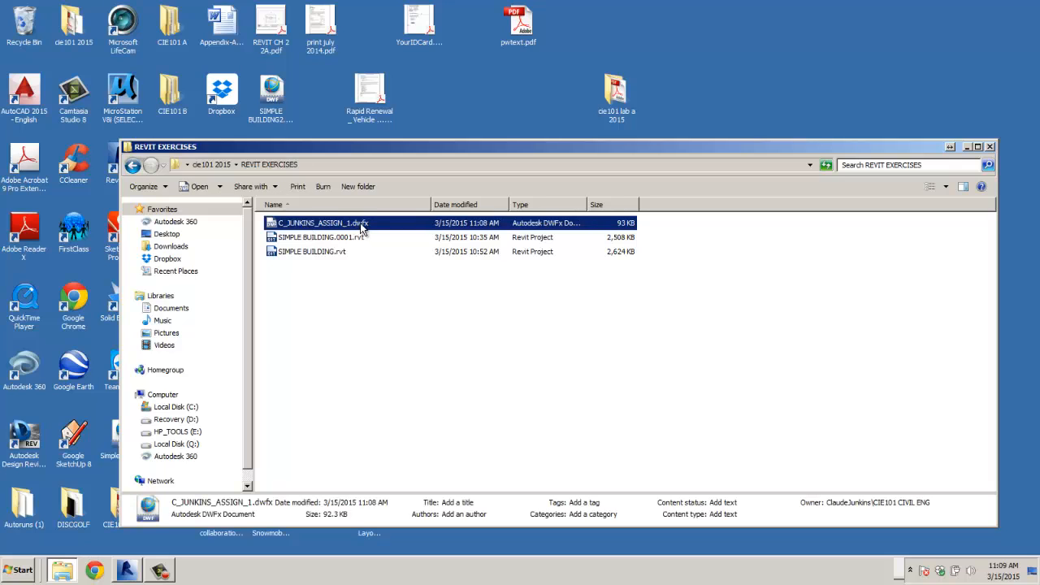
double_click(306, 225)
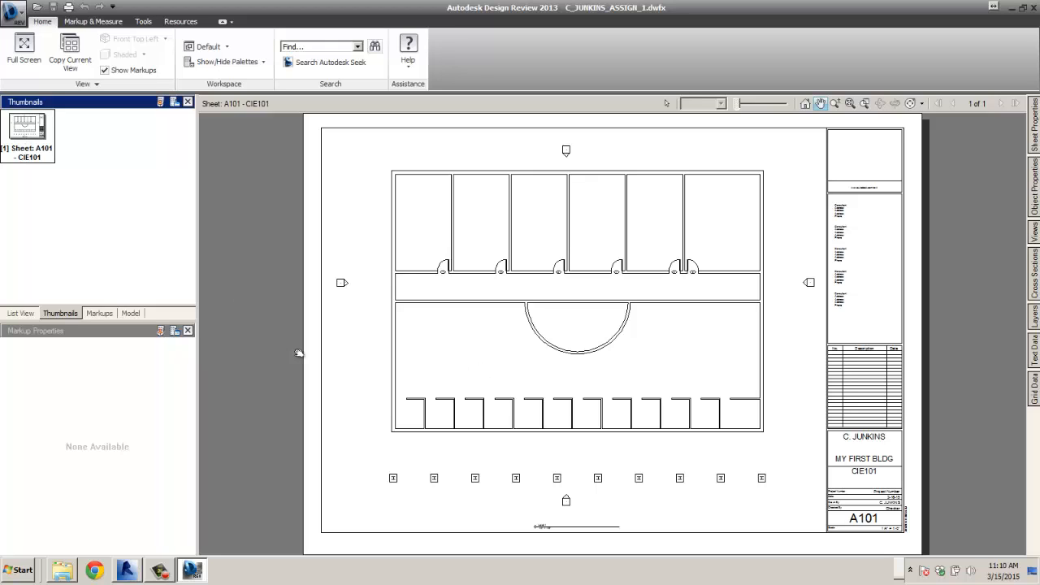
- Measure the building's top wall with the Length tool (about 1212.03227 in) and open the Measure options
left_click(91, 314)
left_click(61, 314)
left_click(103, 23)
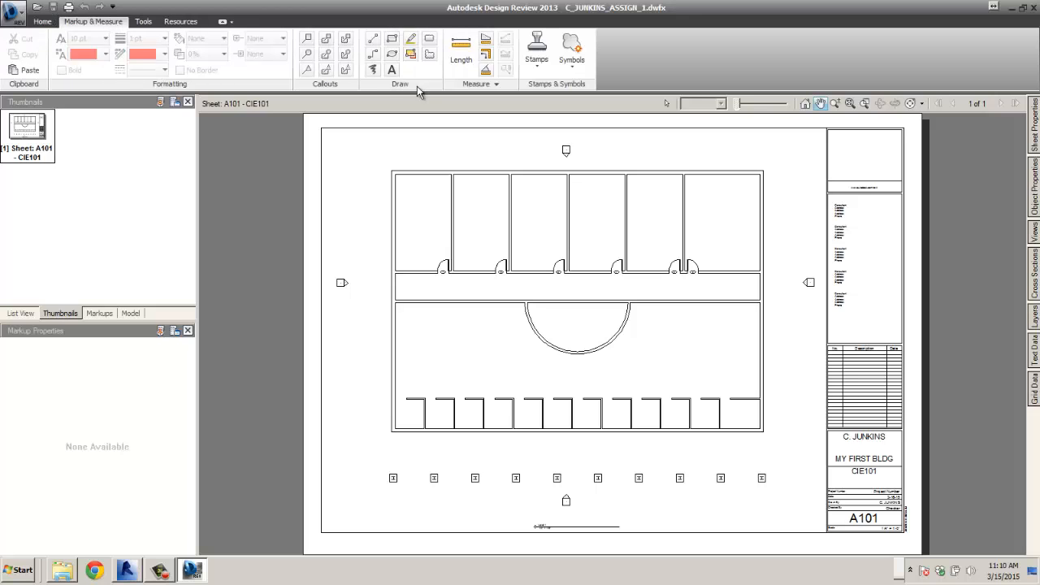
left_click(460, 53)
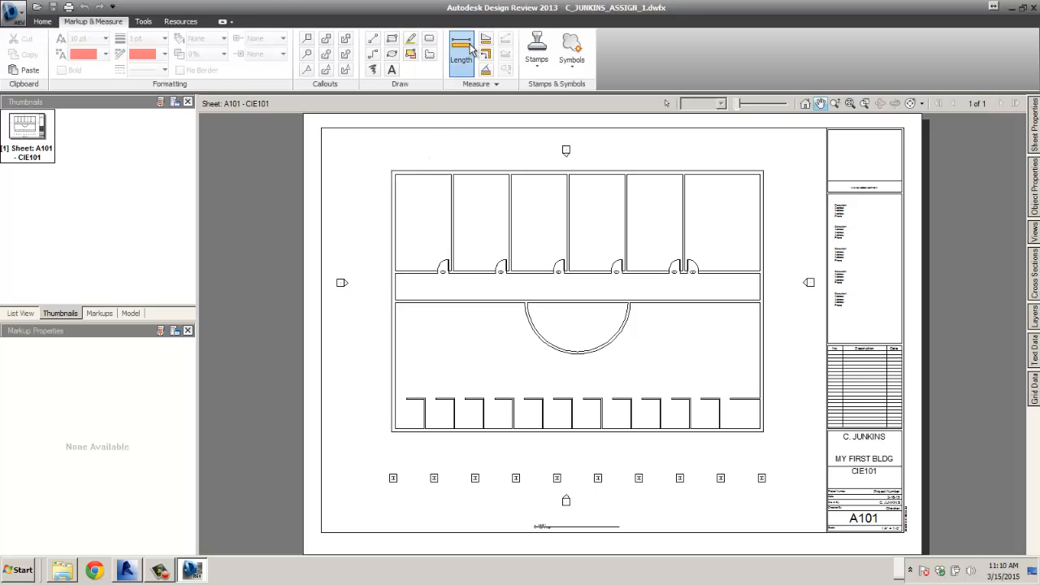
left_click(389, 169)
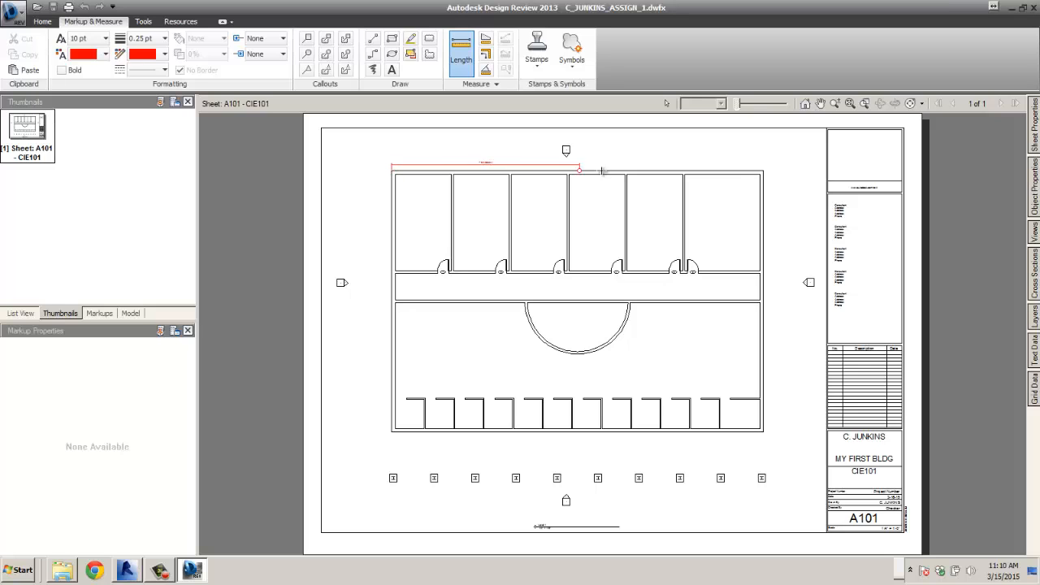
left_click(764, 170)
scroll(577, 162, "up", 5)
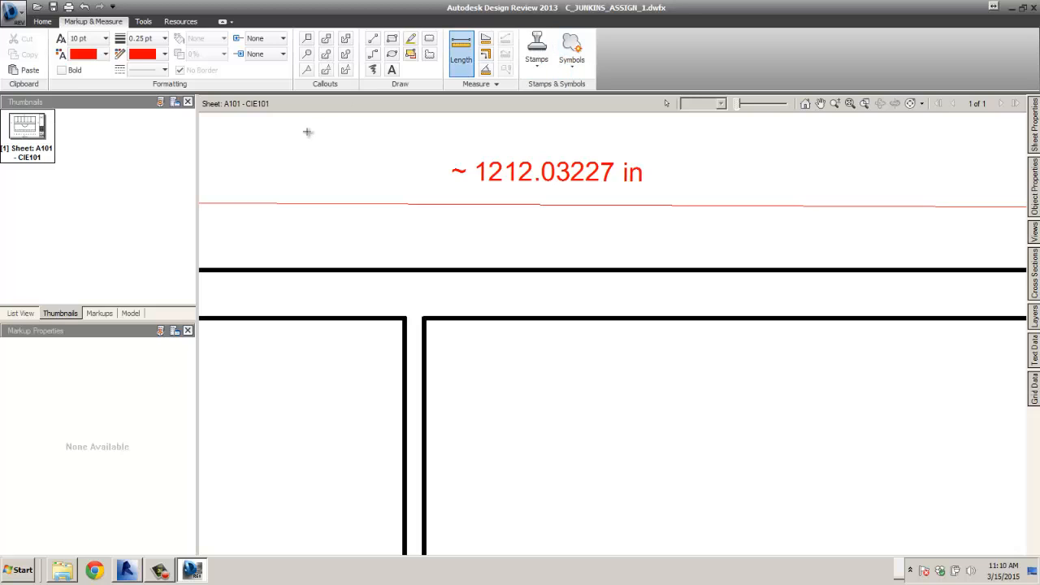
left_click(490, 82)
- Set the 2D drawing units to Feet and Inches
left_click(491, 100)
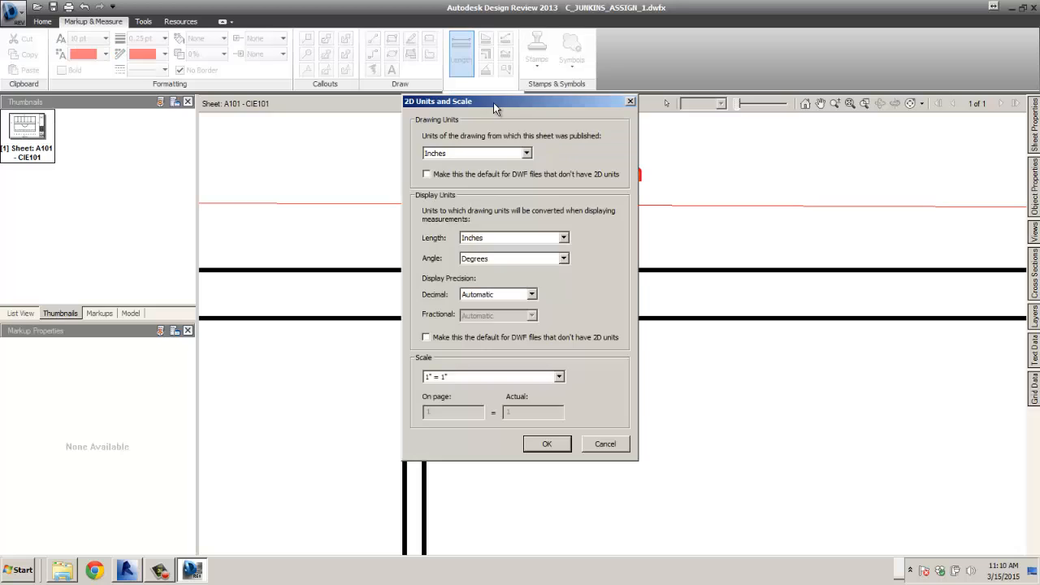
left_click(527, 153)
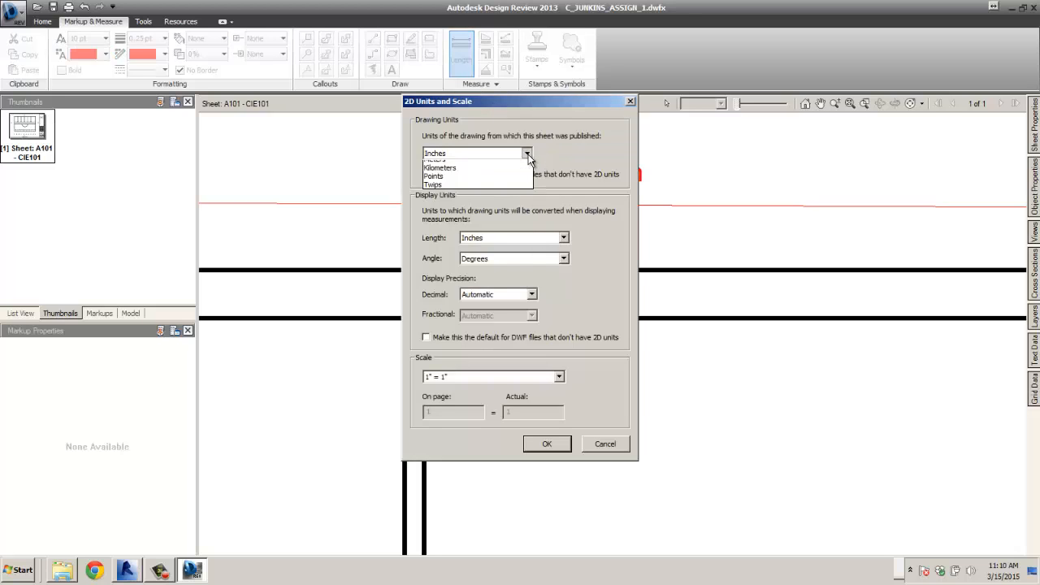
left_click(512, 189)
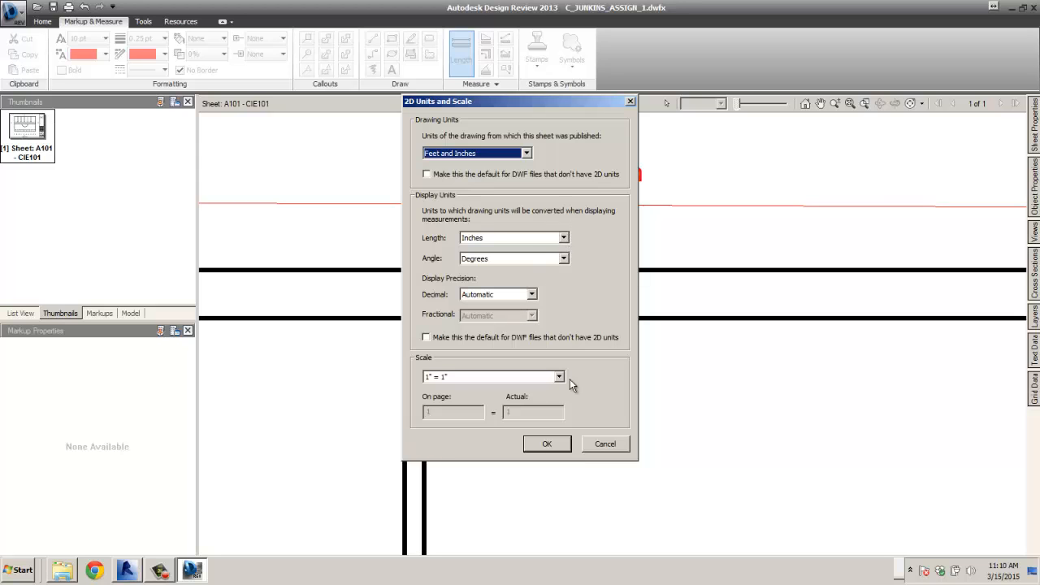
left_click(547, 444)
- Measure the top wall again from its top-left to top-right corner
scroll(553, 418, "down", 5)
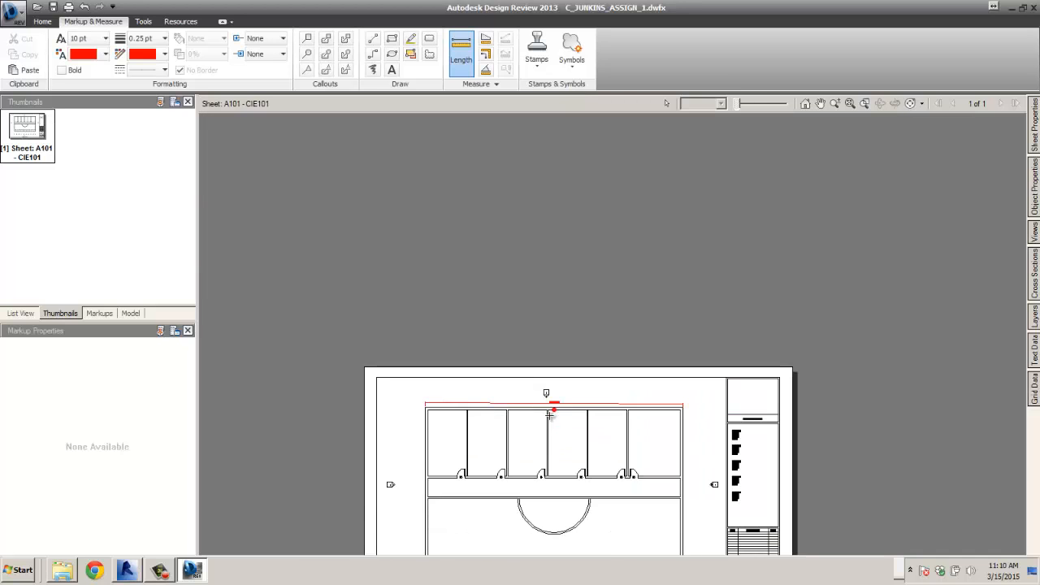
middle_click_drag(540, 420, 567, 358)
left_click(527, 339)
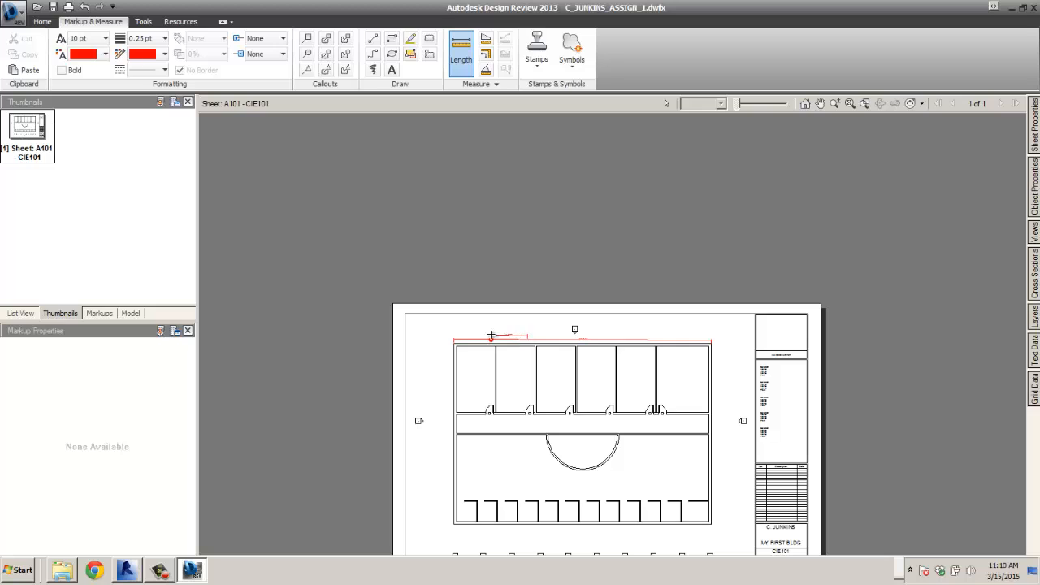
key("Escape")
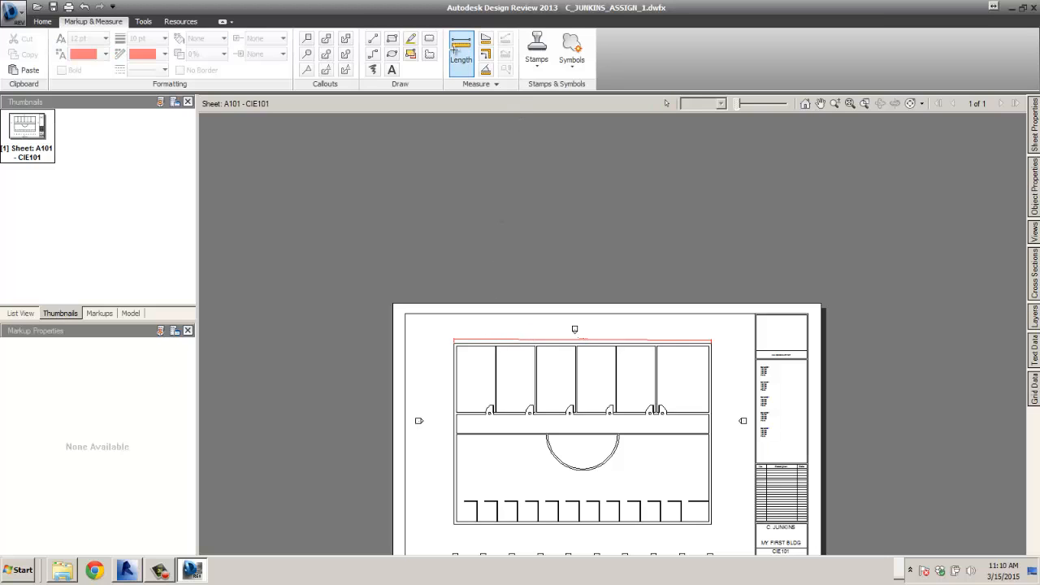
left_click(458, 55)
scroll(463, 342, "up", 3)
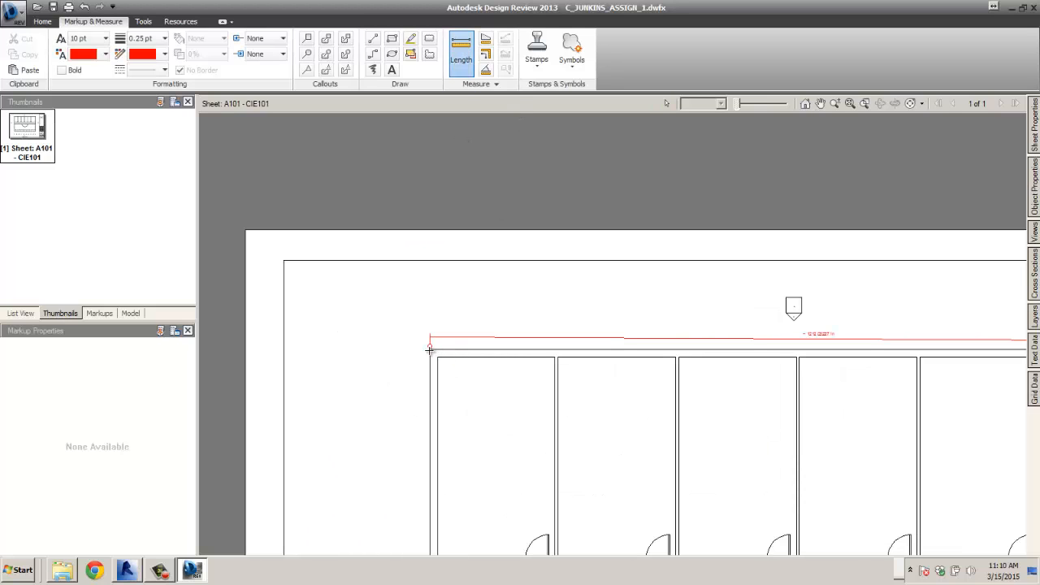
left_click(430, 351)
scroll(414, 363, "down", 5)
scroll(569, 366, "up", 6)
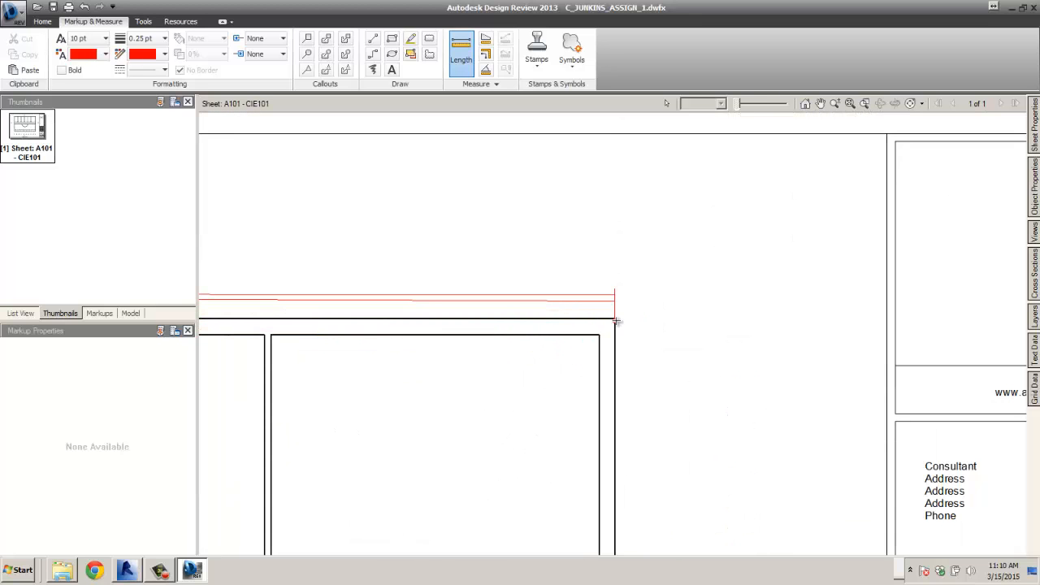
left_click(614, 319)
scroll(550, 271, "down", 3)
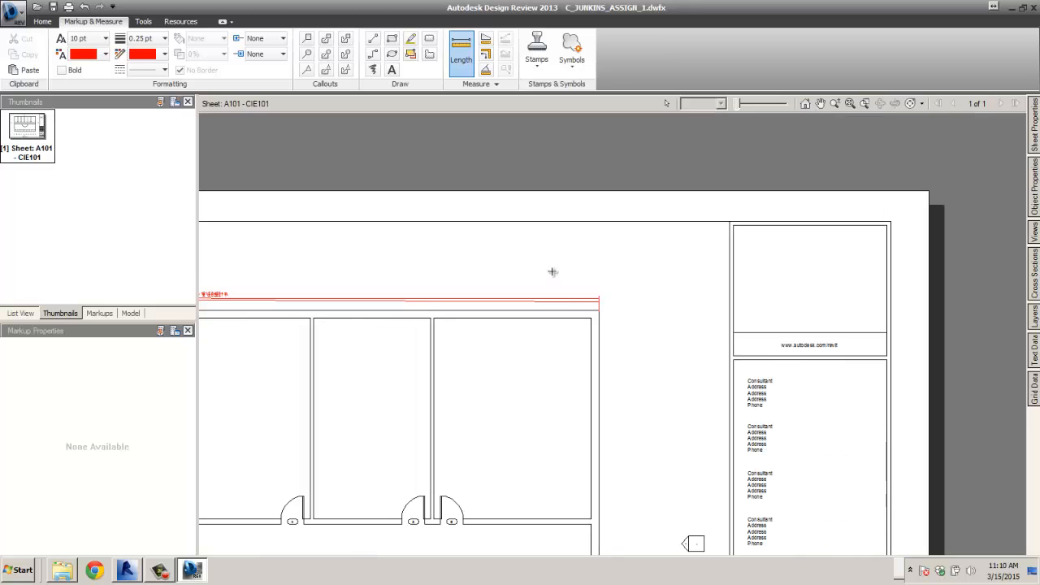
scroll(422, 283, "up", 5)
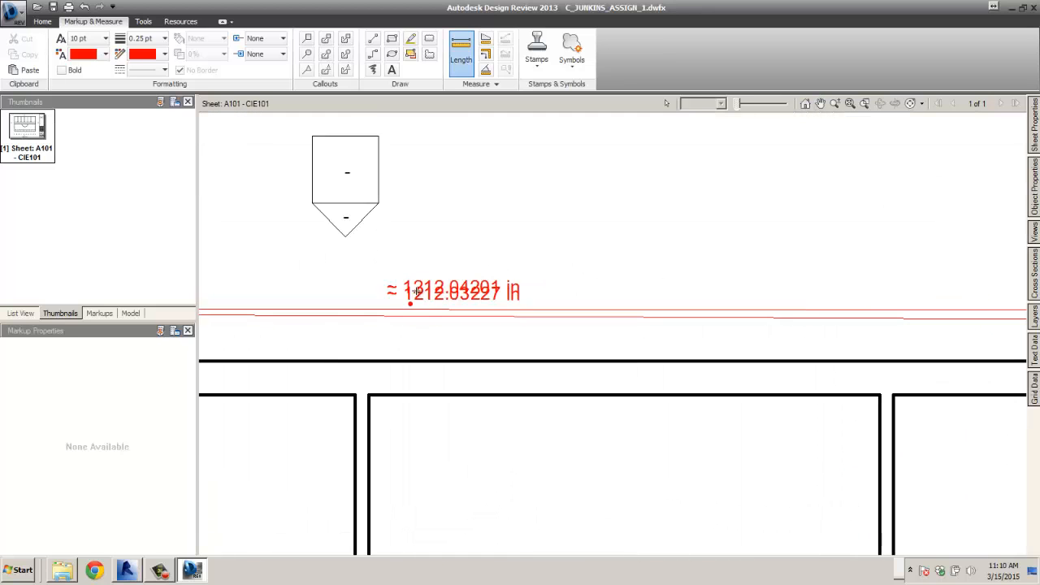
left_click(431, 277)
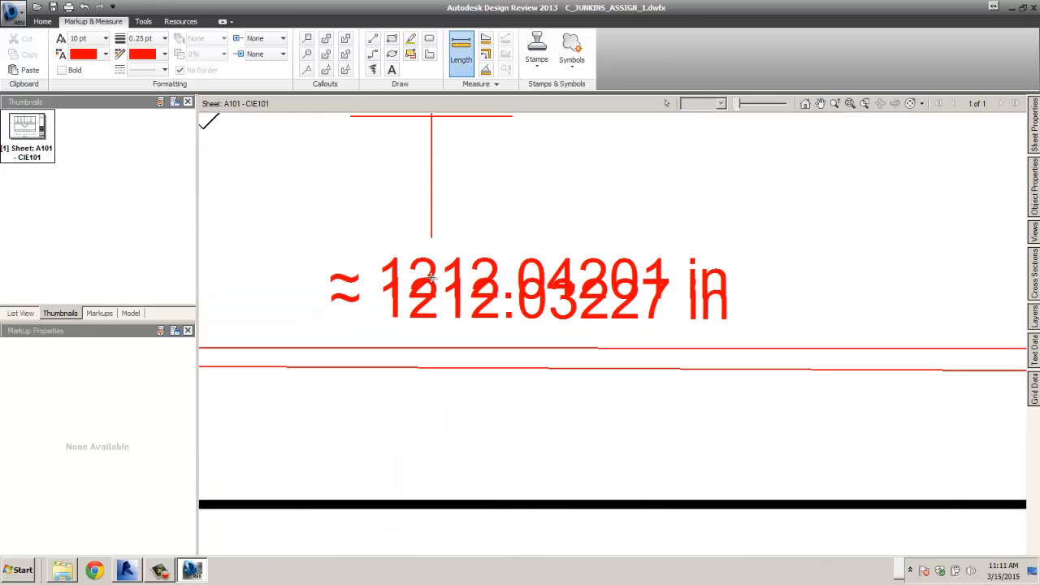
key("Escape")
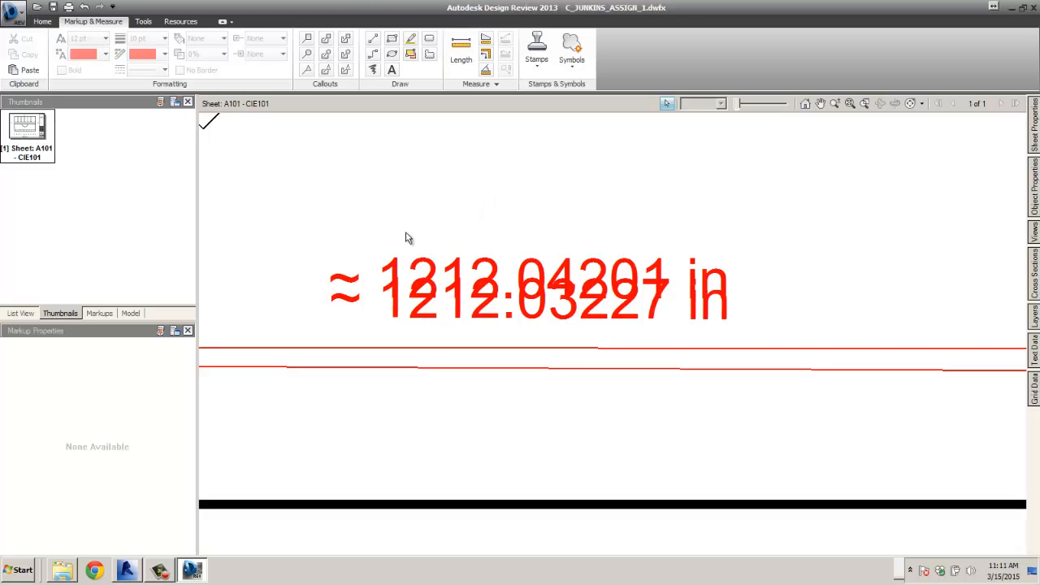
- Delete both the 1212.04201 in and 1212.03227 in length measurements
left_click(430, 303)
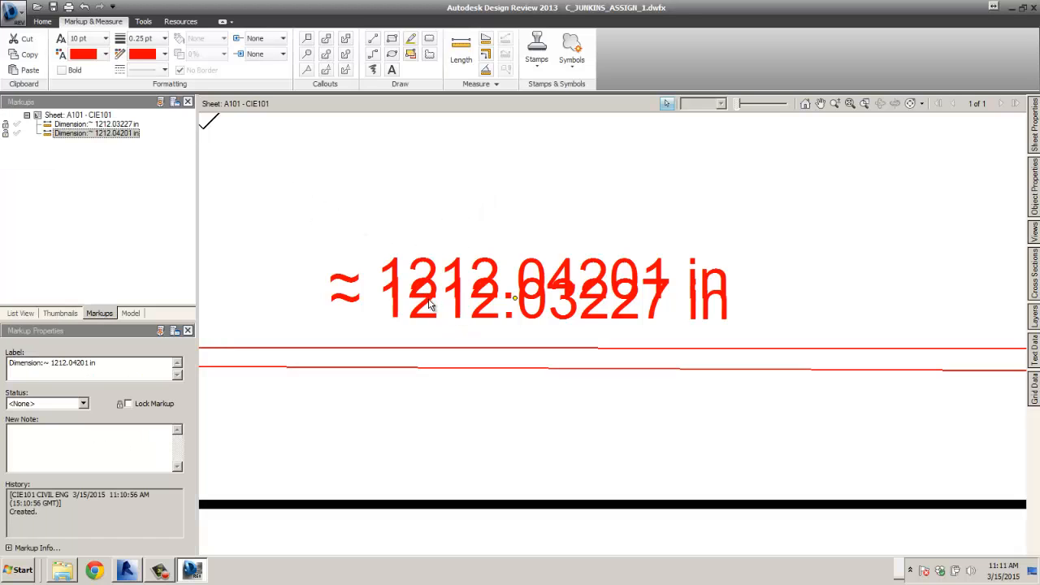
key("Delete")
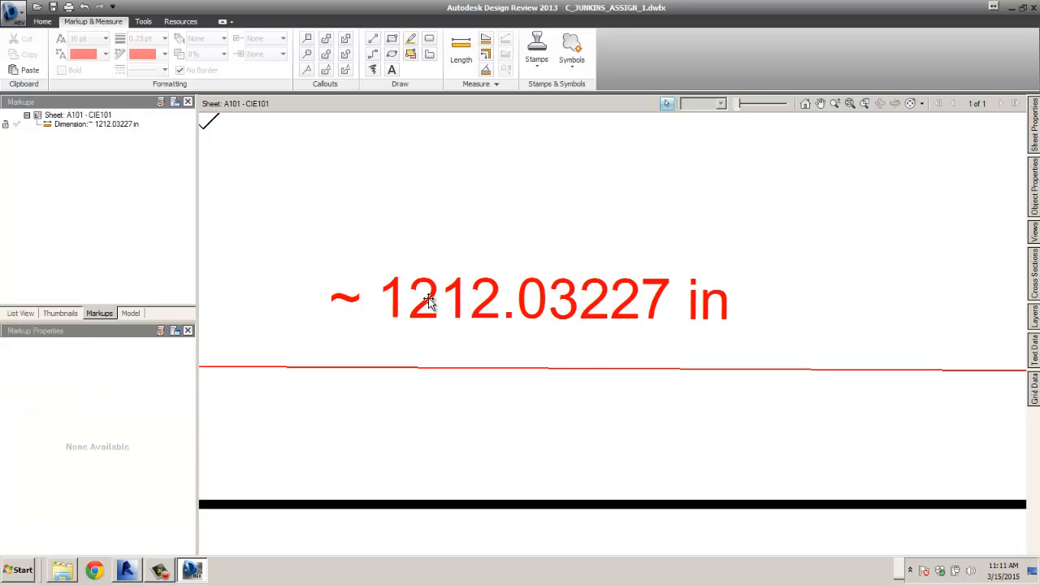
left_click(460, 299)
key("Delete")
scroll(479, 311, "down", 10)
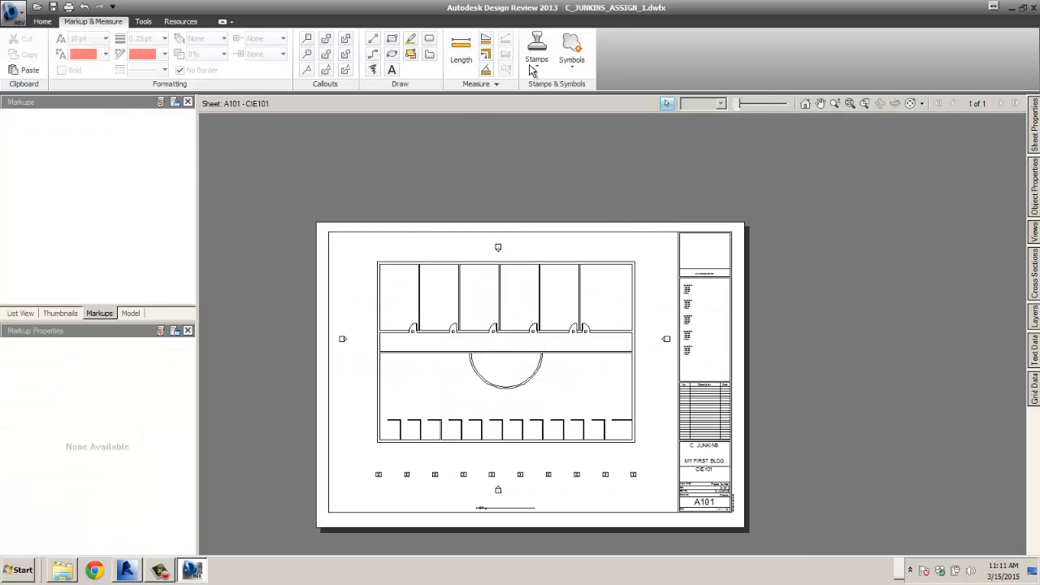
left_click(461, 53)
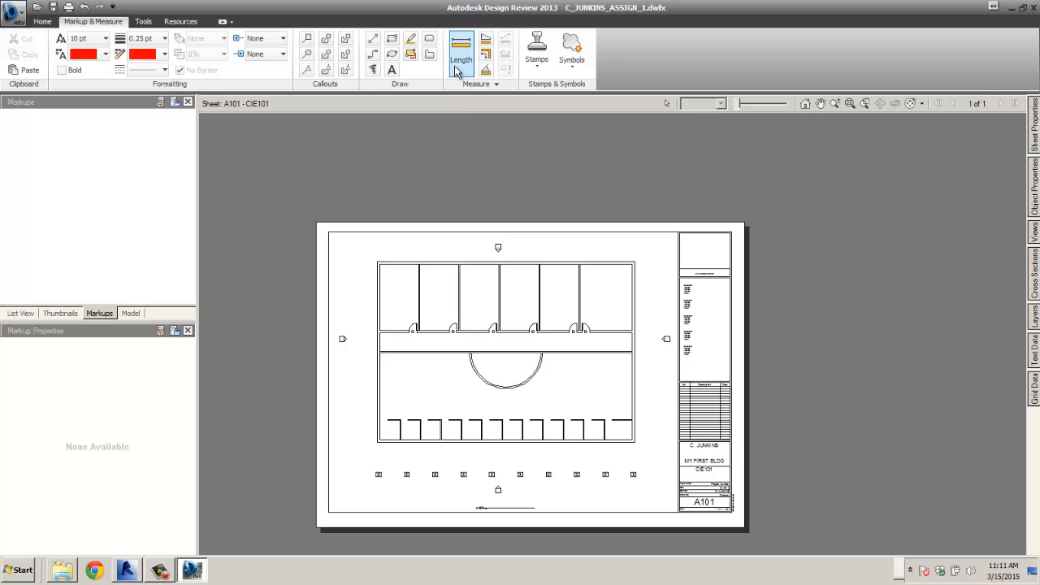
- Set 2D display units to Feet and Fractional Inches with angles in degrees, saved as default
left_click(494, 85)
left_click(470, 103)
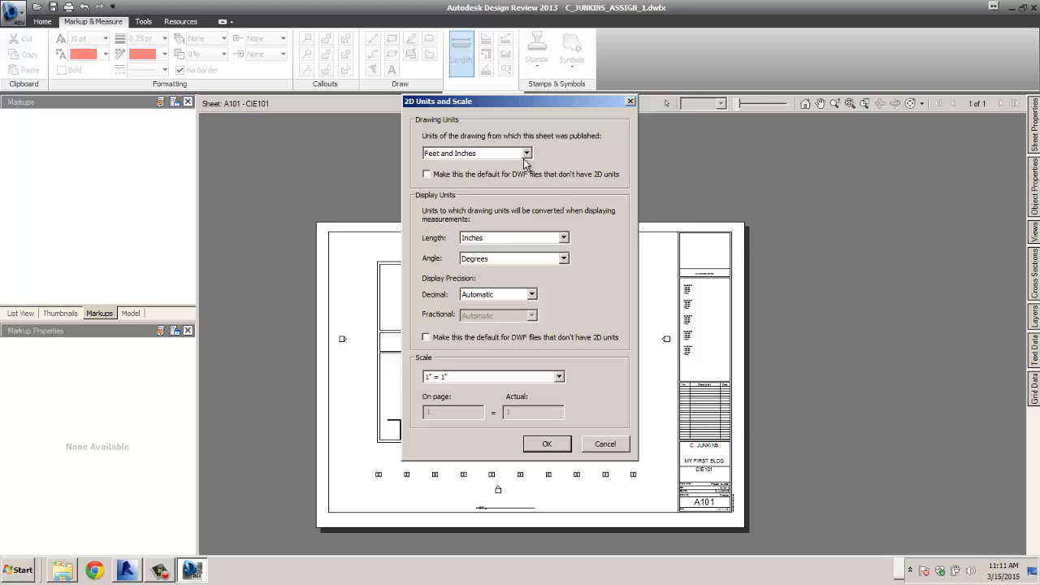
left_click(563, 238)
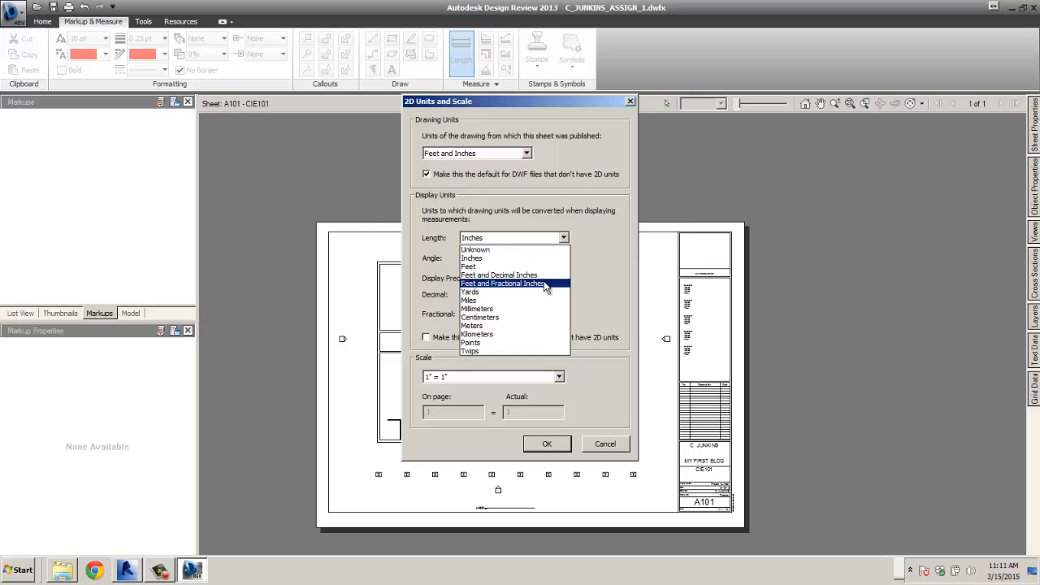
left_click(546, 284)
left_click(563, 259)
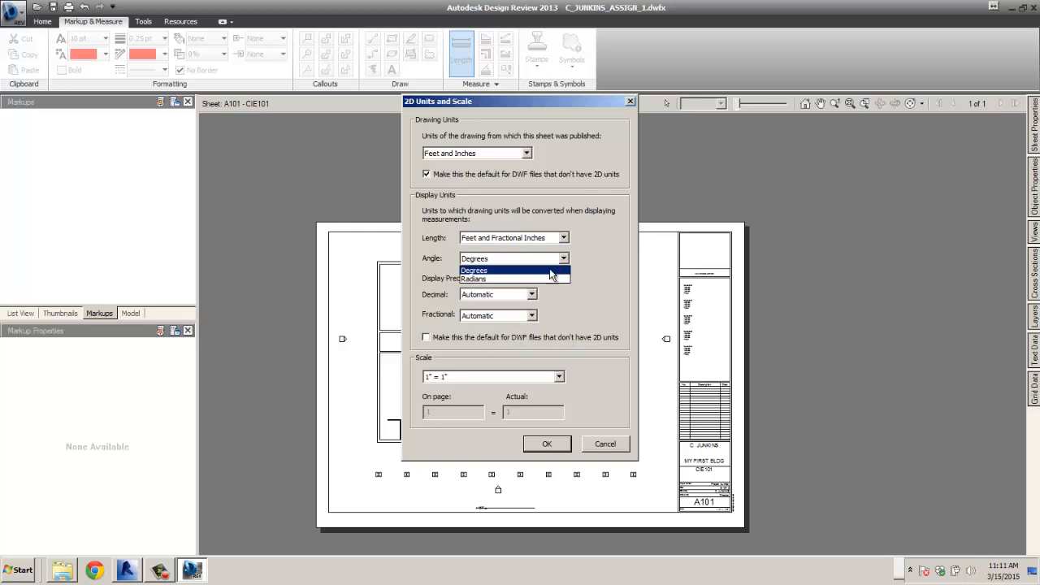
left_click(547, 271)
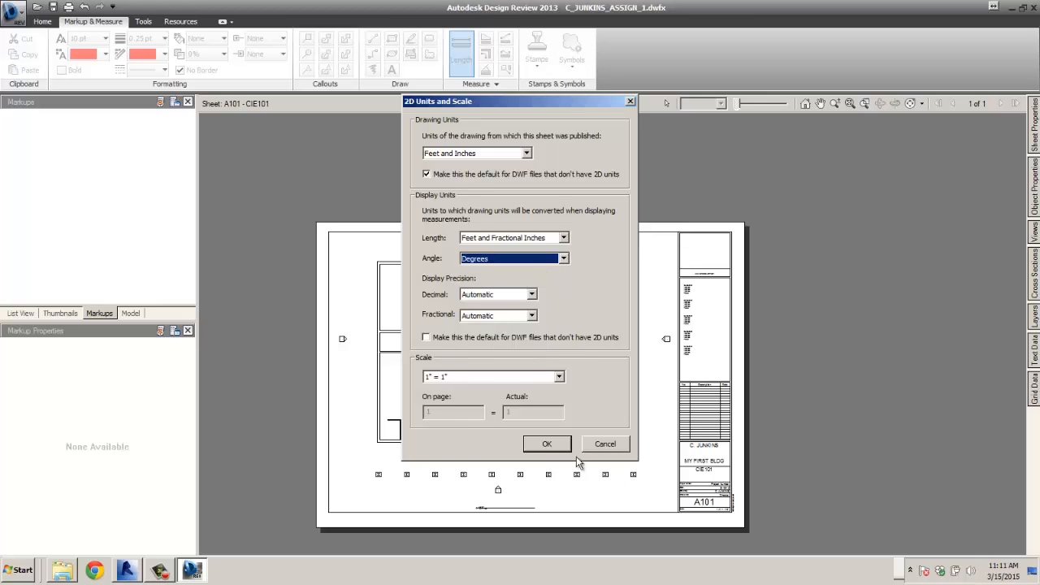
left_click(426, 337)
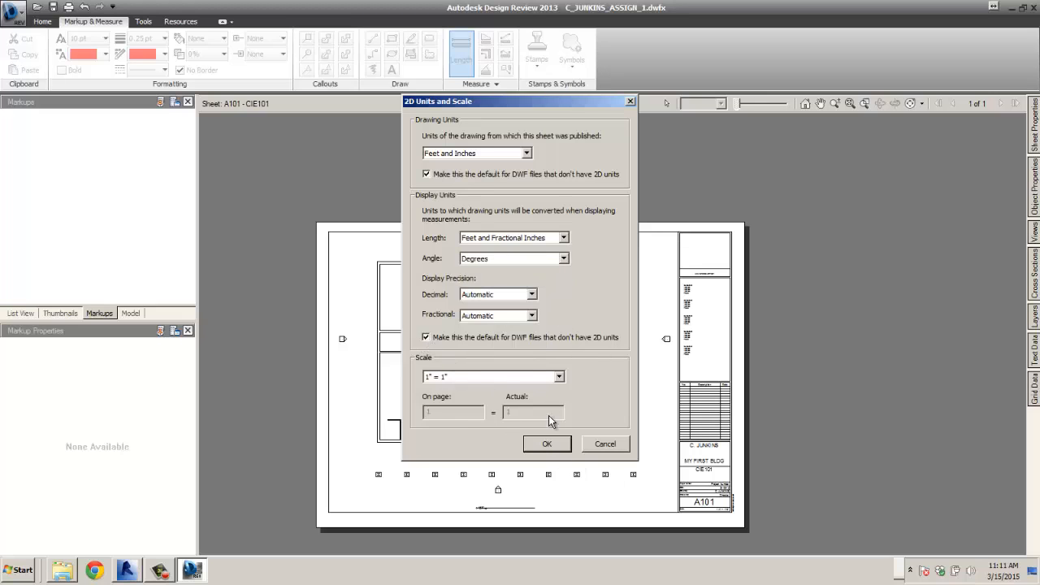
left_click(551, 444)
- Measure the overall building length from its top-left corner, about 101' - 1/32"
scroll(412, 255, "up", 3)
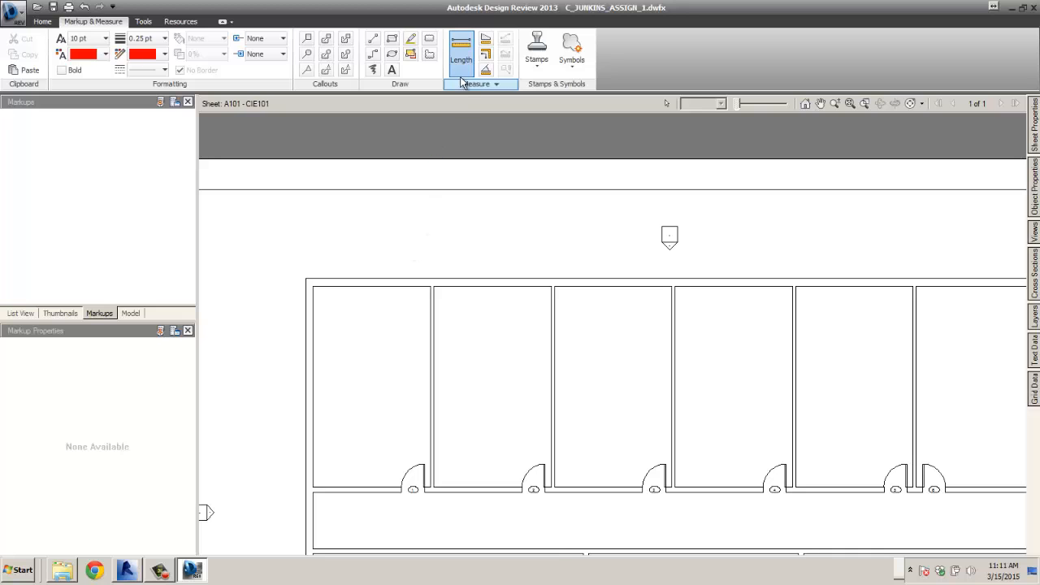
left_click(305, 277)
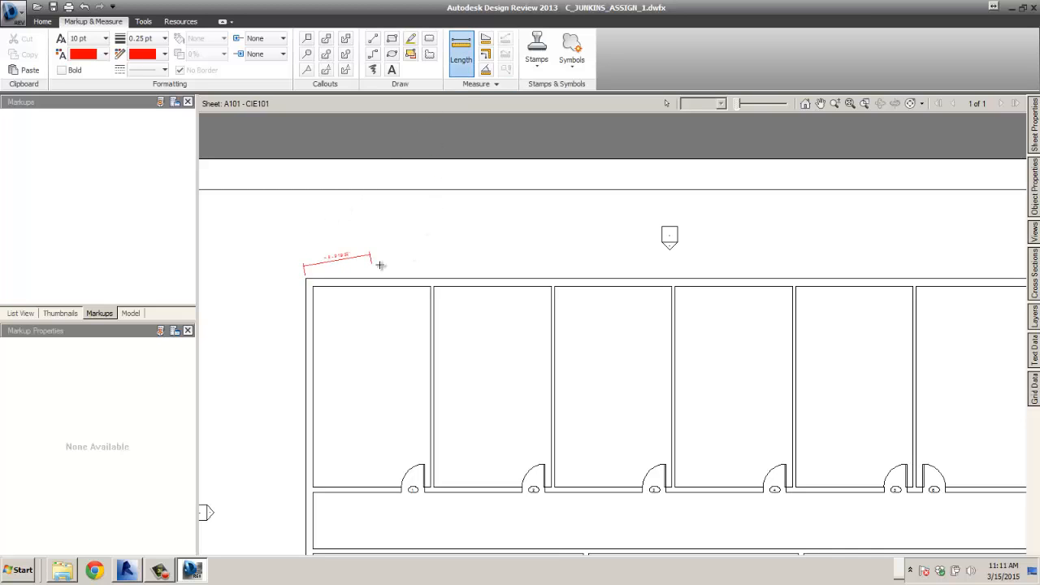
scroll(379, 263, "down", 3)
scroll(623, 264, "up", 4)
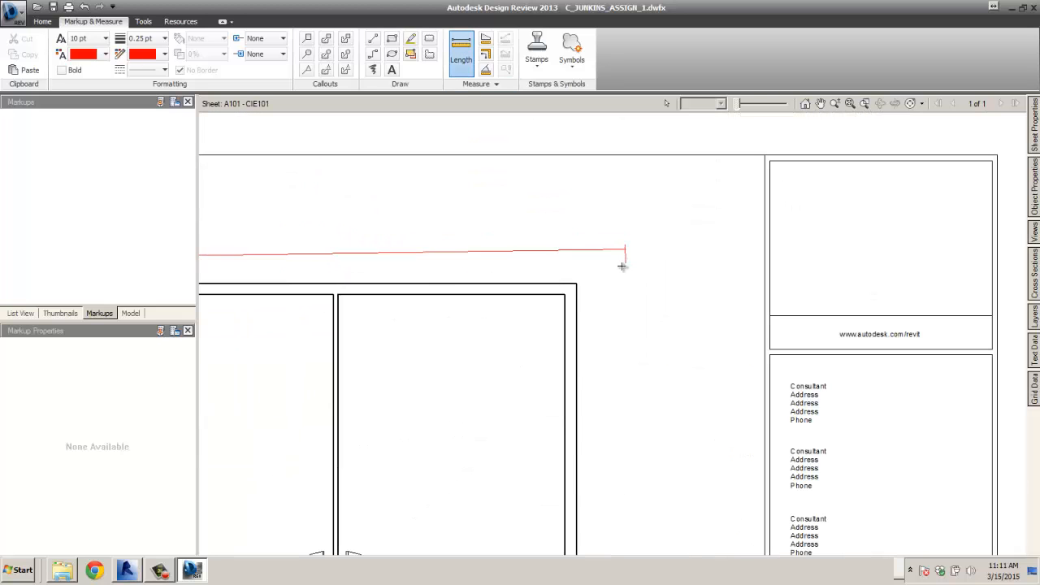
left_click(568, 286)
scroll(374, 284, "down", 3)
scroll(374, 285, "up", 3)
scroll(350, 286, "up", 3)
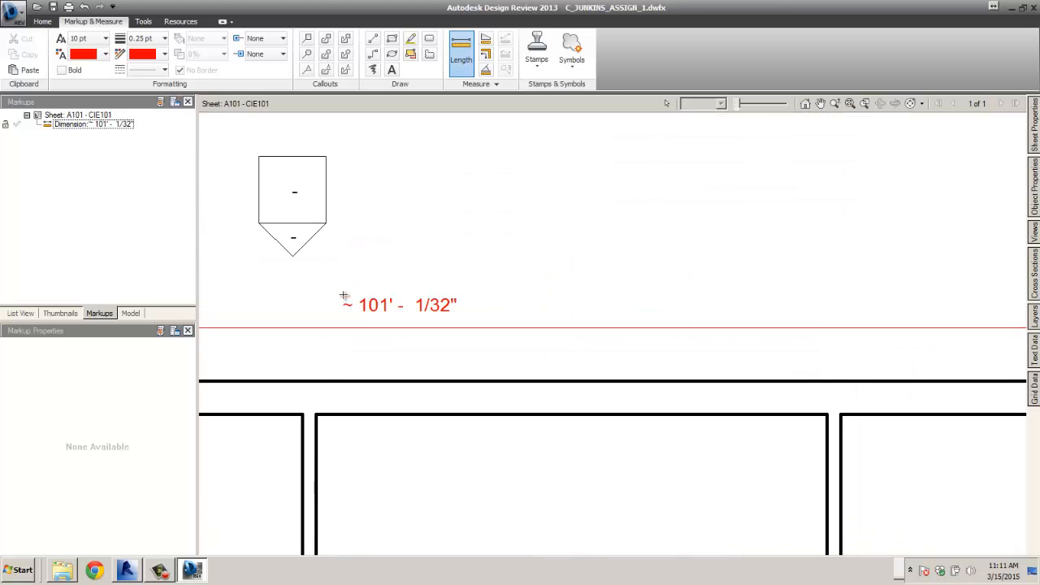
scroll(441, 298, "down", 3)
scroll(413, 297, "up", 3)
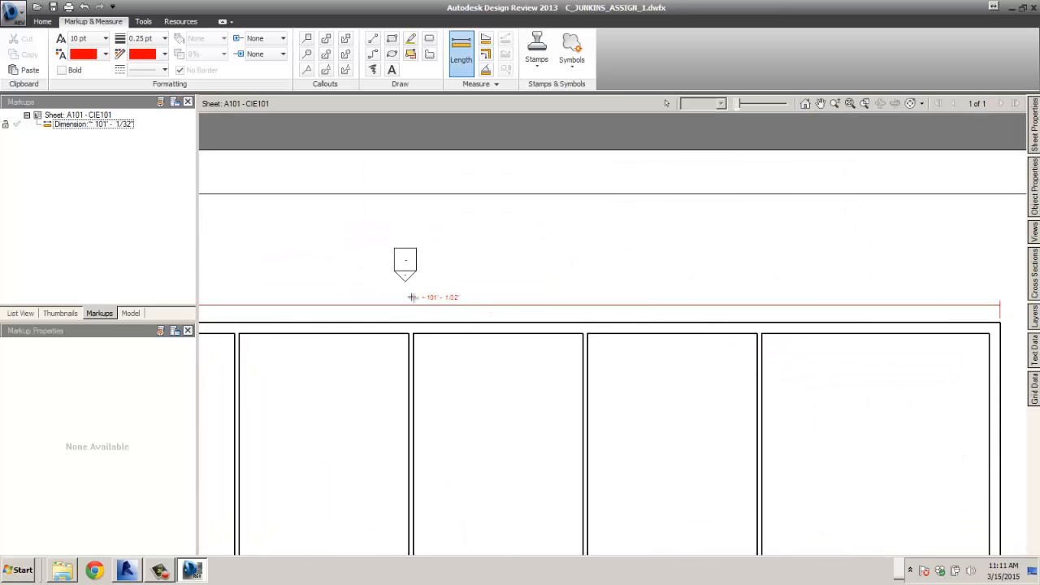
scroll(427, 297, "down", 5)
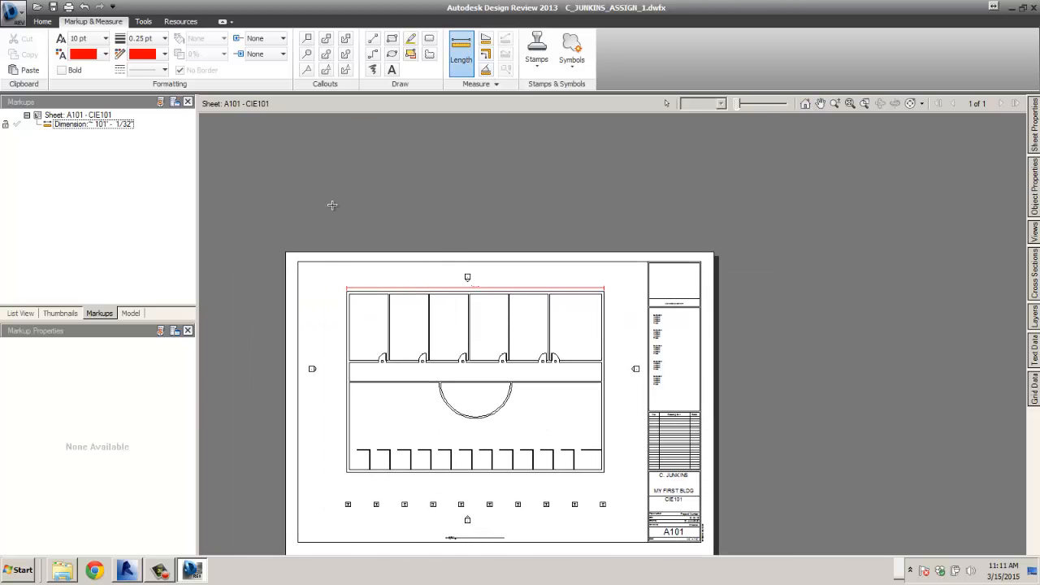
scroll(333, 268, "up", 5)
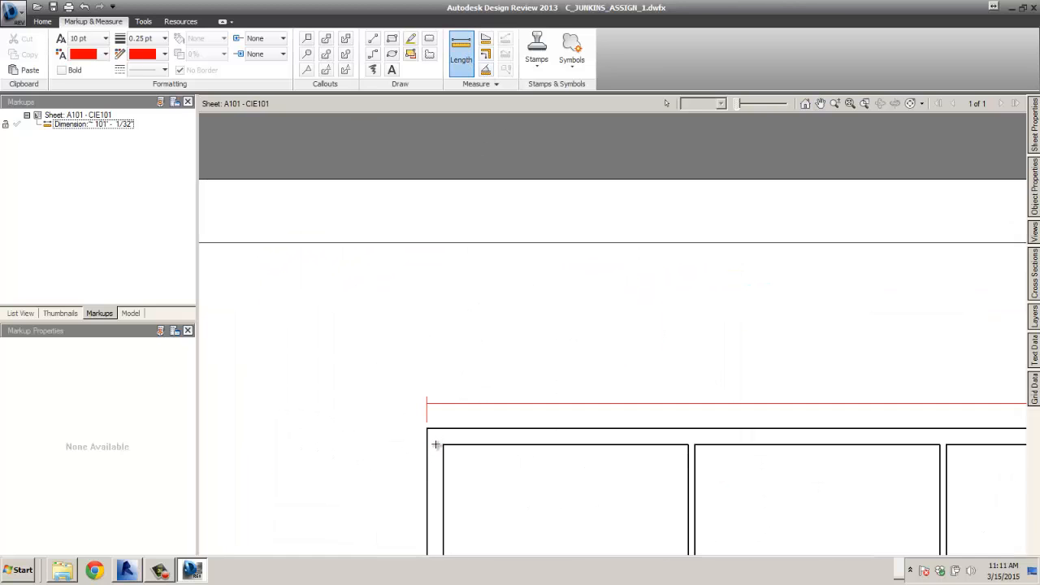
- Measure the first room's width, about 15' - 3 9/16"
left_click(443, 444)
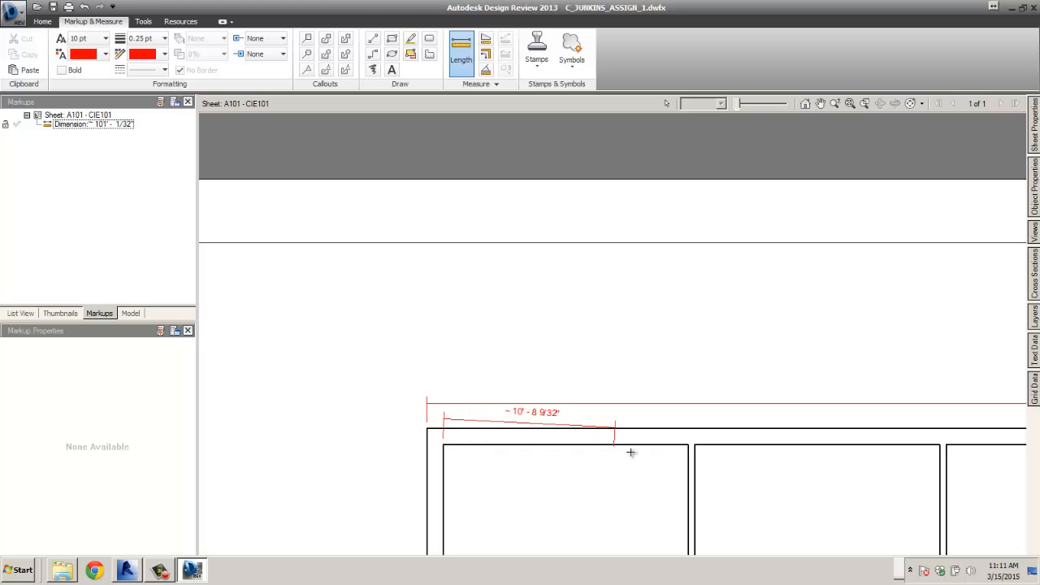
left_click(687, 445)
scroll(603, 470, "down", 2)
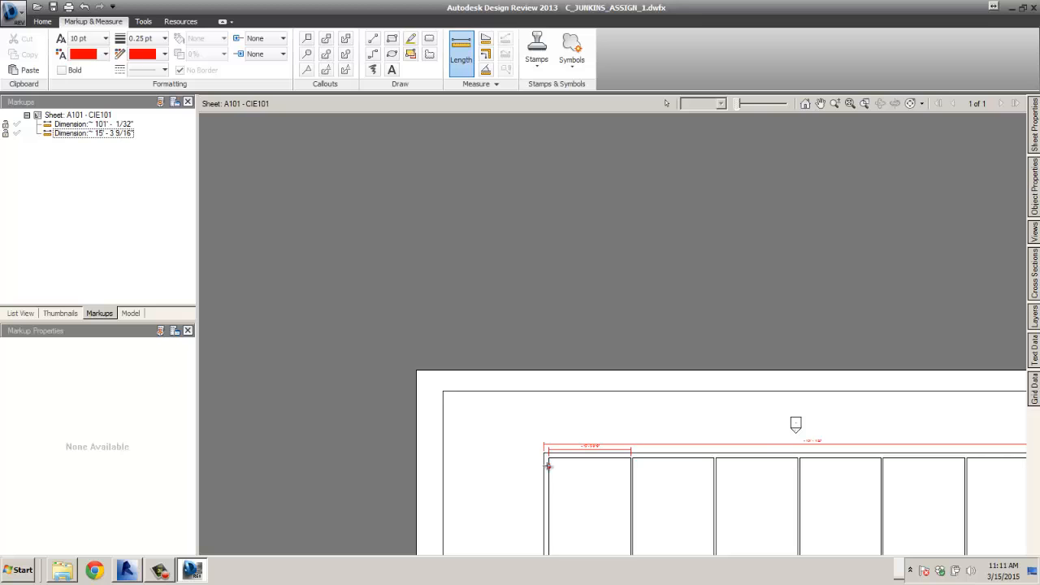
scroll(827, 447, "up", 3)
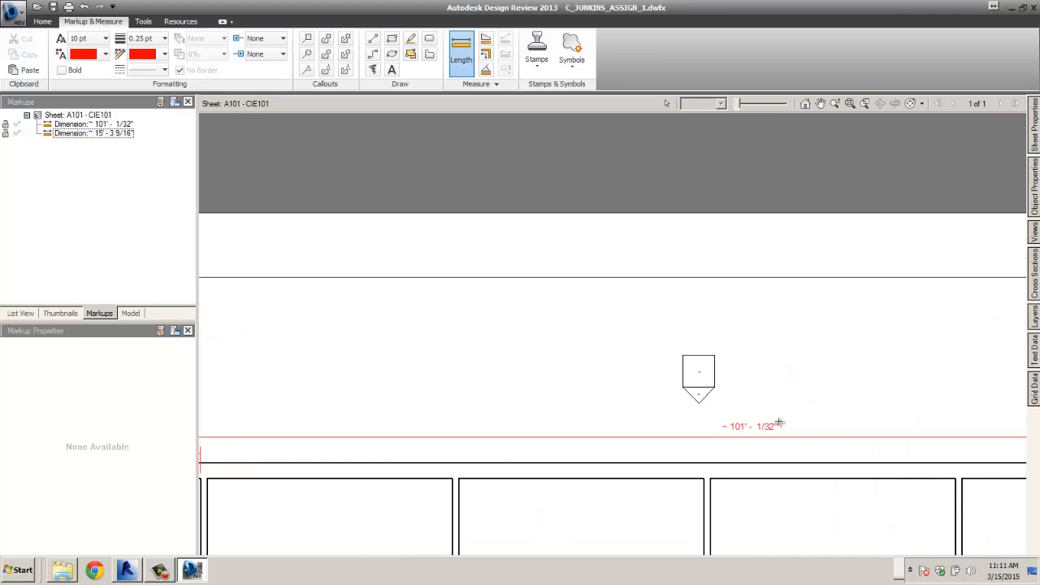
scroll(741, 437, "down", 5)
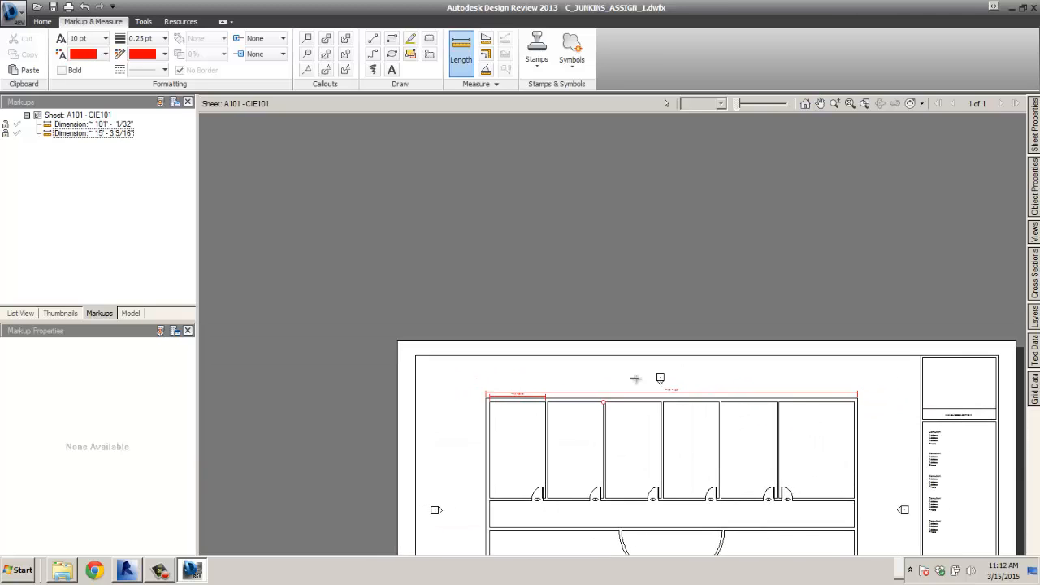
scroll(662, 379, "up", 4)
scroll(728, 435, "down", 3)
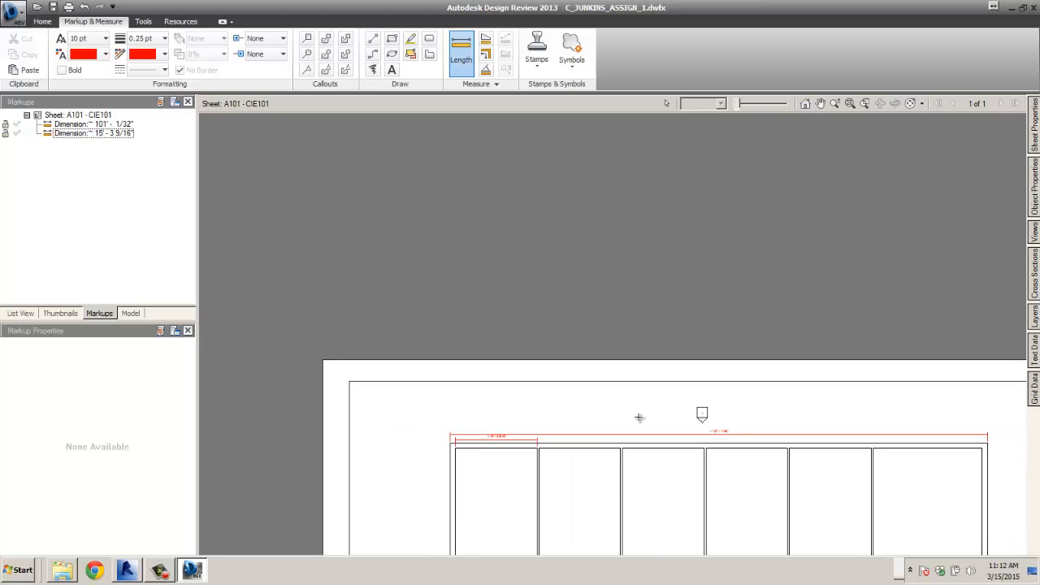
- Measure down the room's wall to the door, about 26' - 2", then recenter the sheet
middle_click_drag(638, 418, 547, 270)
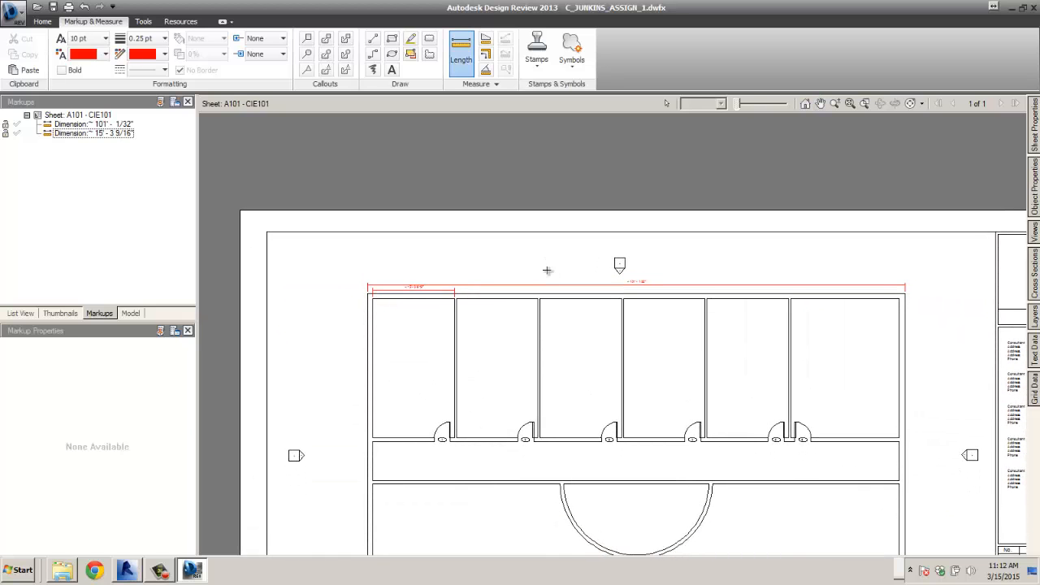
scroll(445, 312, "up", 3)
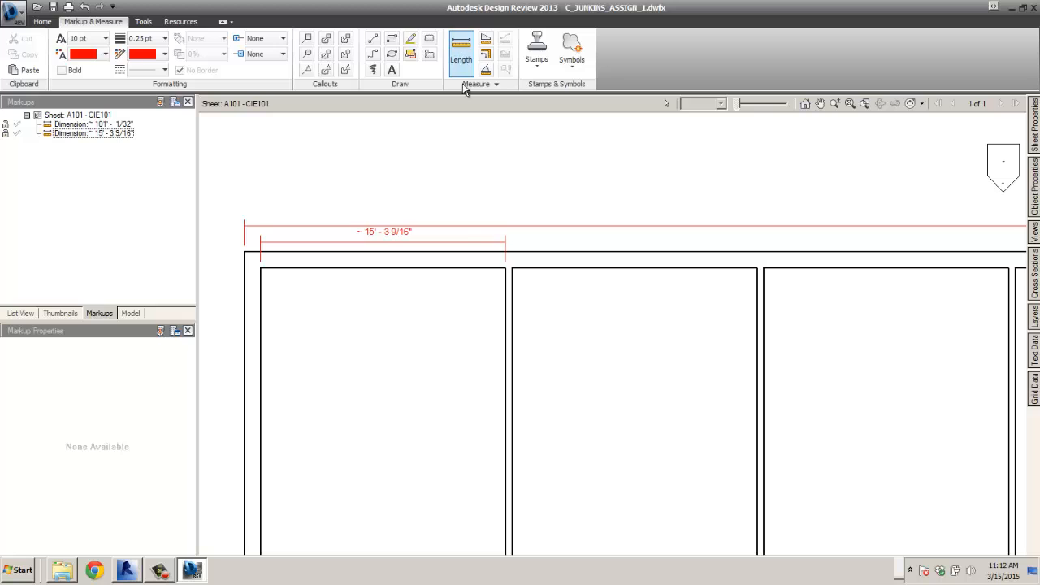
left_click(504, 265)
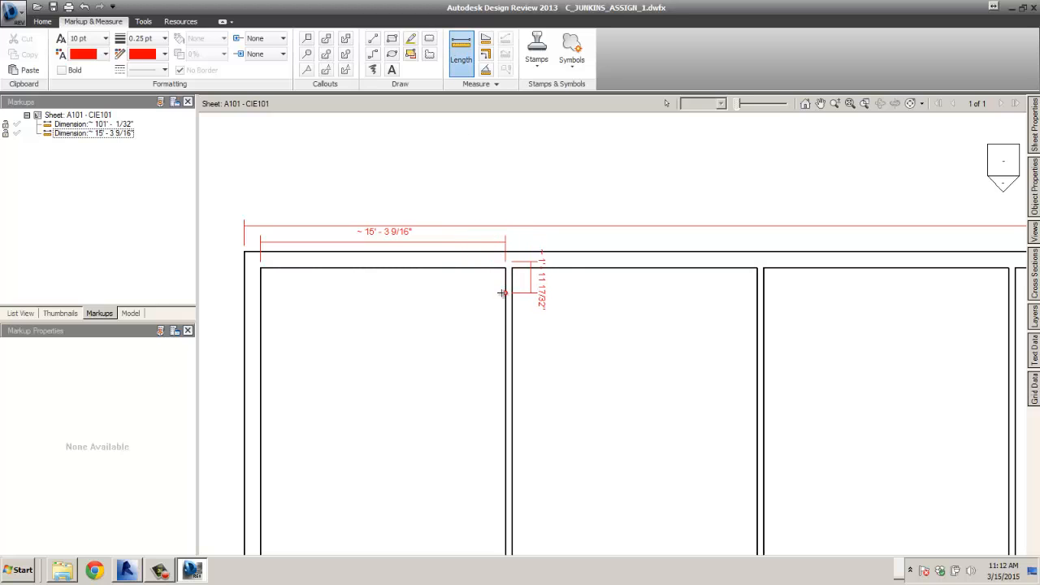
scroll(499, 317, "down", 3)
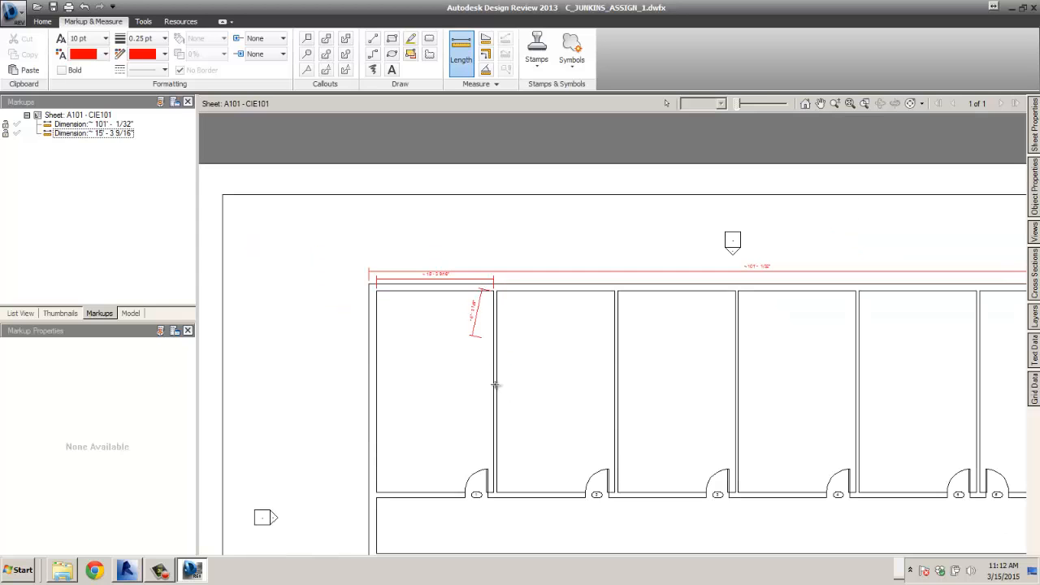
scroll(494, 382, "up", 5)
left_click(498, 509)
scroll(473, 449, "down", 2)
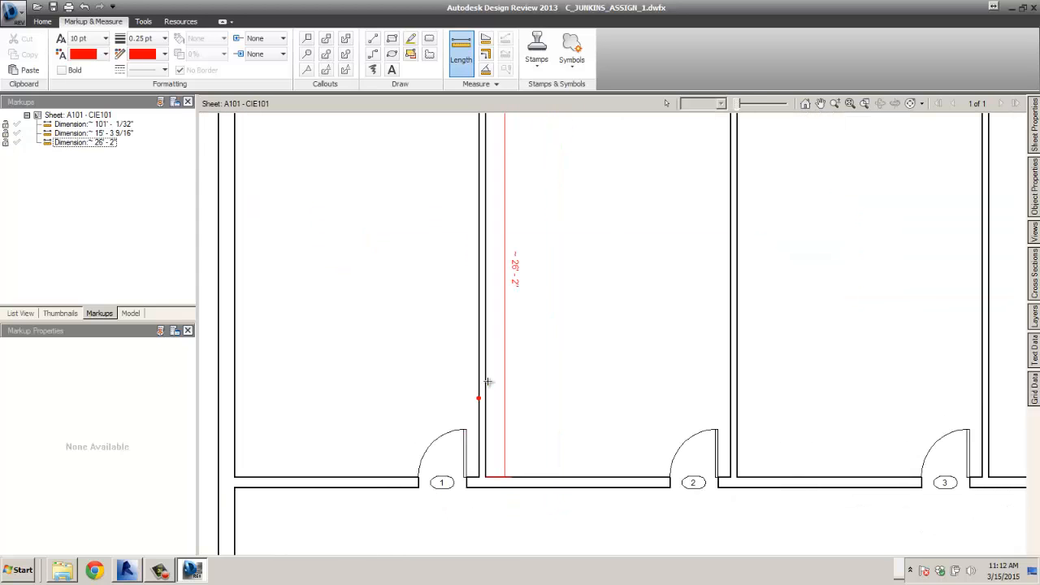
scroll(539, 307, "down", 2)
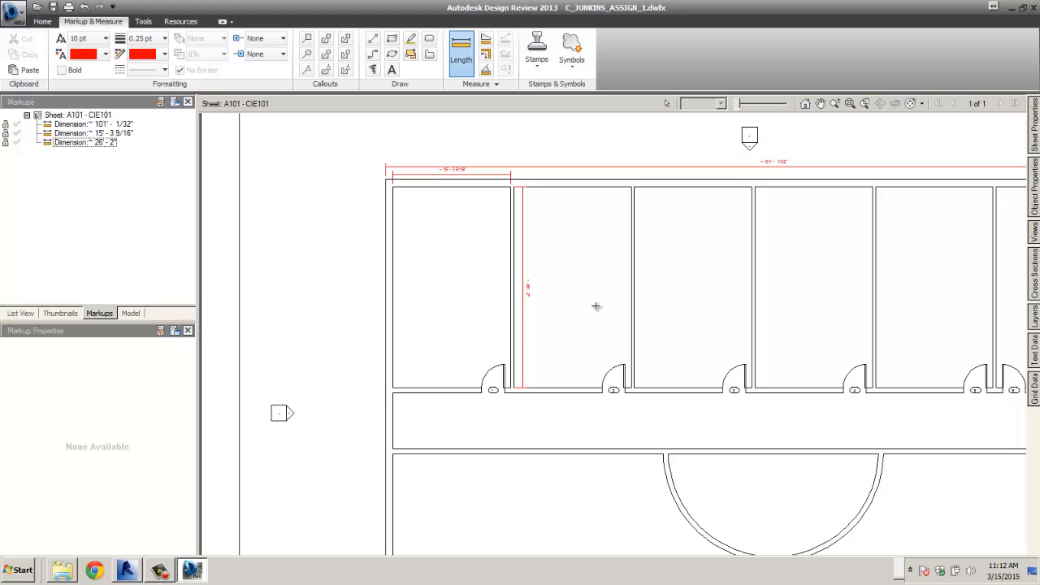
scroll(608, 306, "down", 2)
mouse_move(732, 390)
middle_mouse_down()
mouse_move(620, 288)
mouse_move(611, 319)
middle_mouse_up()
scroll(731, 323, "down", 2)
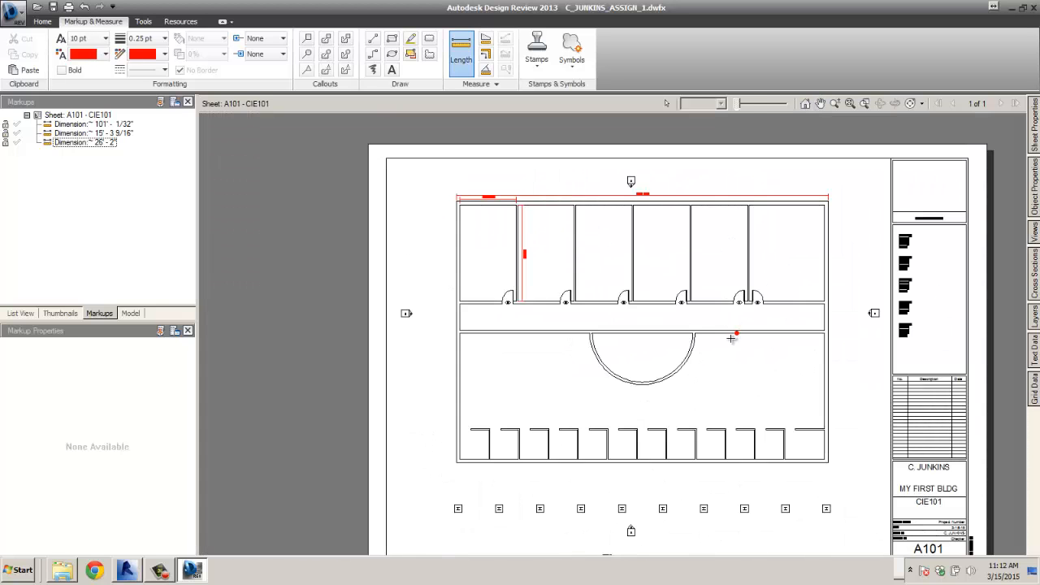
mouse_move(734, 336)
middle_mouse_down()
mouse_move(687, 349)
mouse_move(648, 348)
mouse_move(642, 334)
middle_mouse_up()
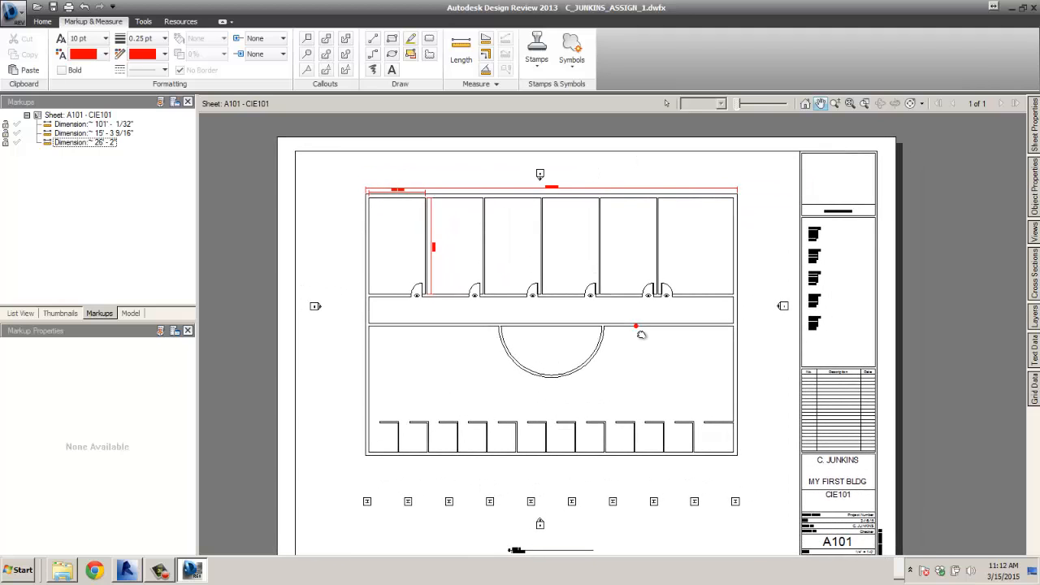
- Place the APPROVED stamp in the large hall left of the semicircular room
left_click(461, 53)
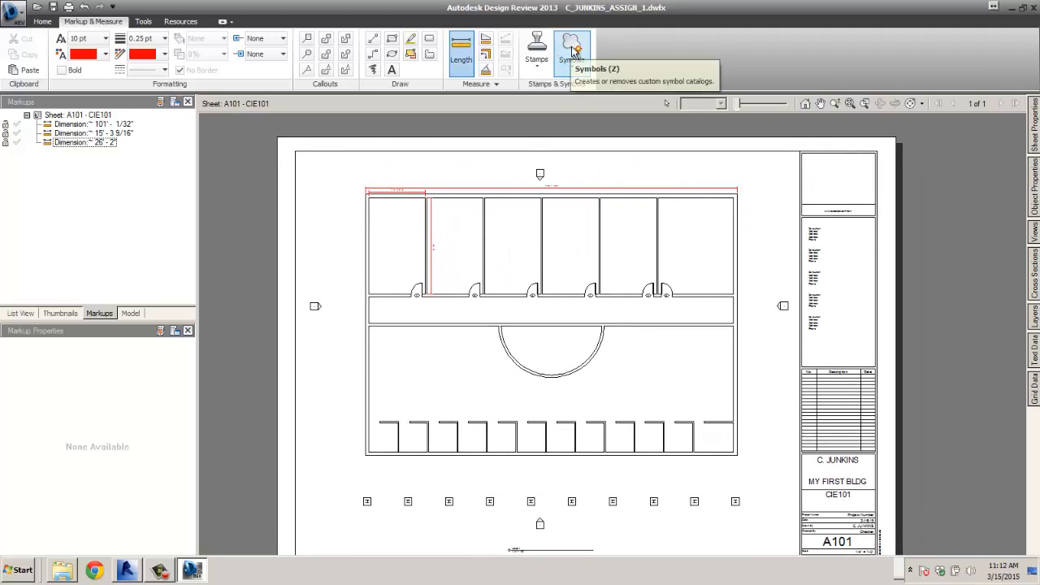
left_click(537, 55)
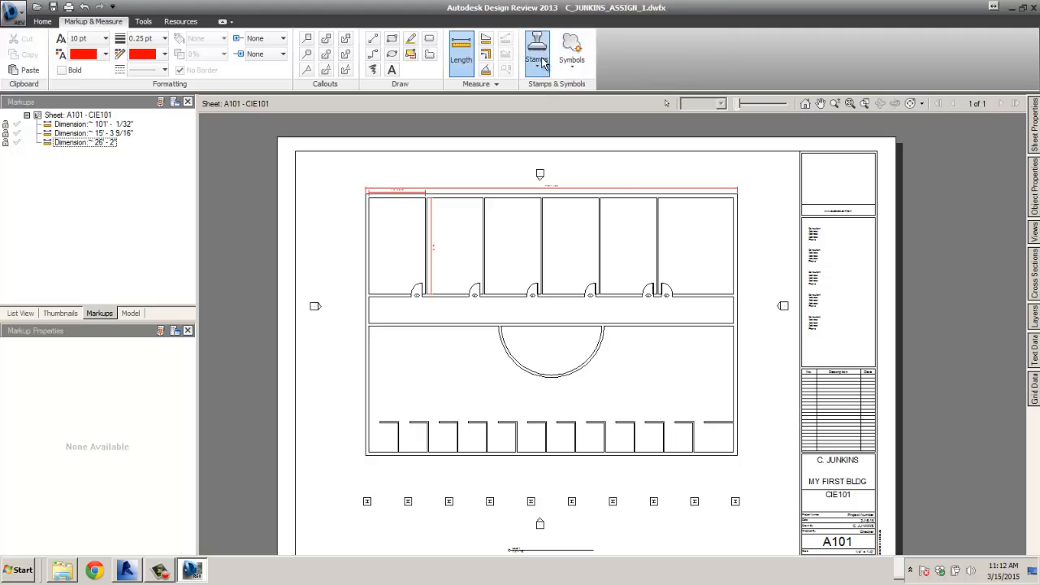
left_click(565, 94)
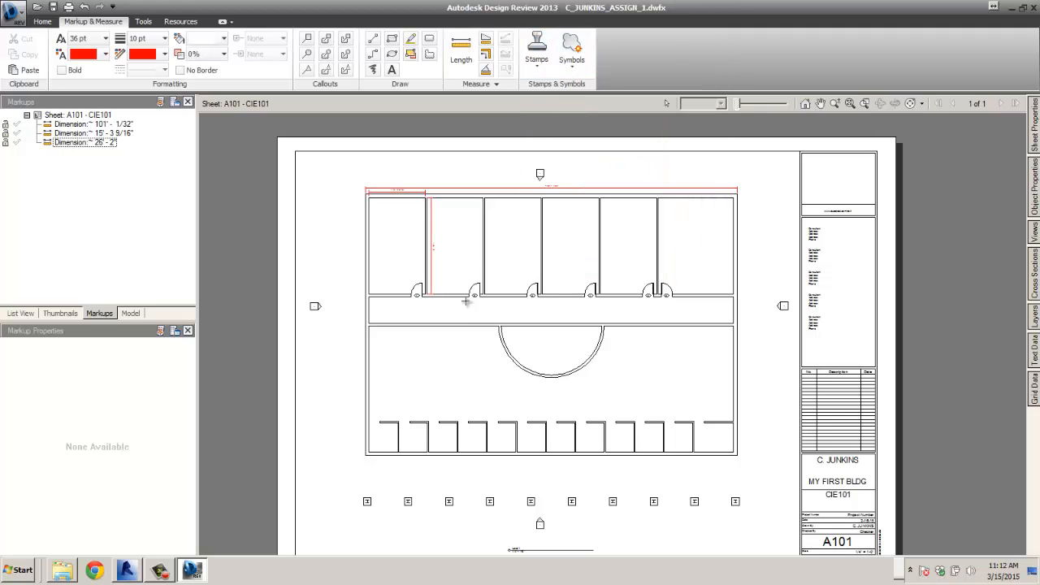
left_click(455, 365)
left_click(465, 390)
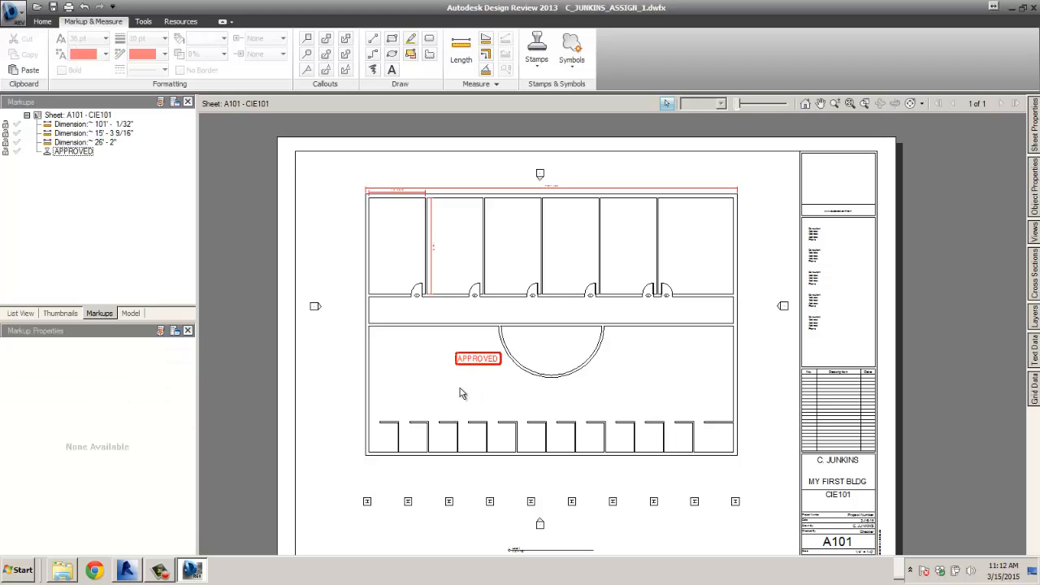
- Choose the NOT FOR CONSTRUCTION stamp from the stamps gallery
left_click(536, 50)
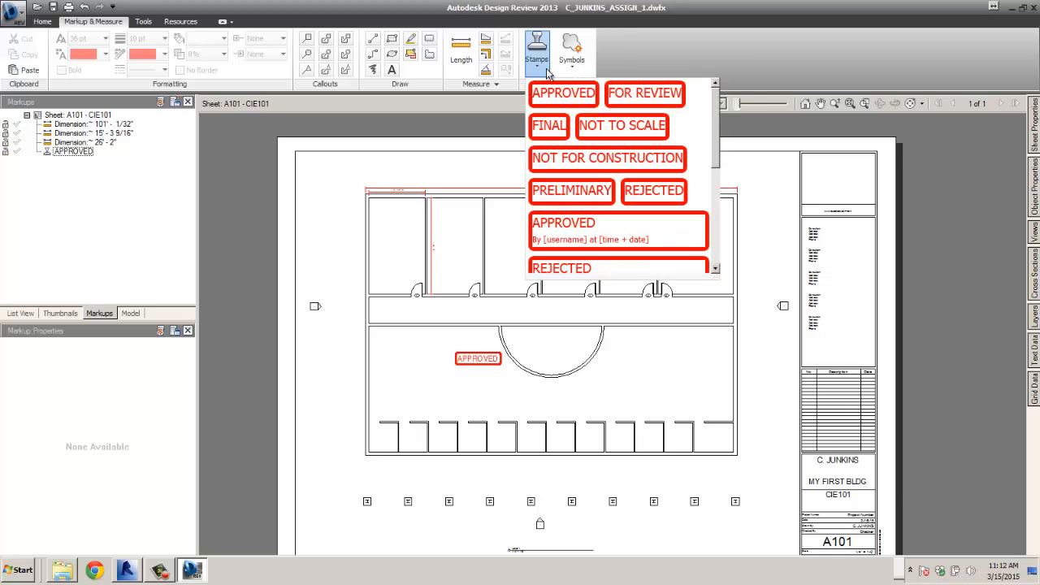
mouse_move(713, 133)
left_mouse_down()
mouse_move(719, 239)
mouse_move(705, 136)
left_mouse_up()
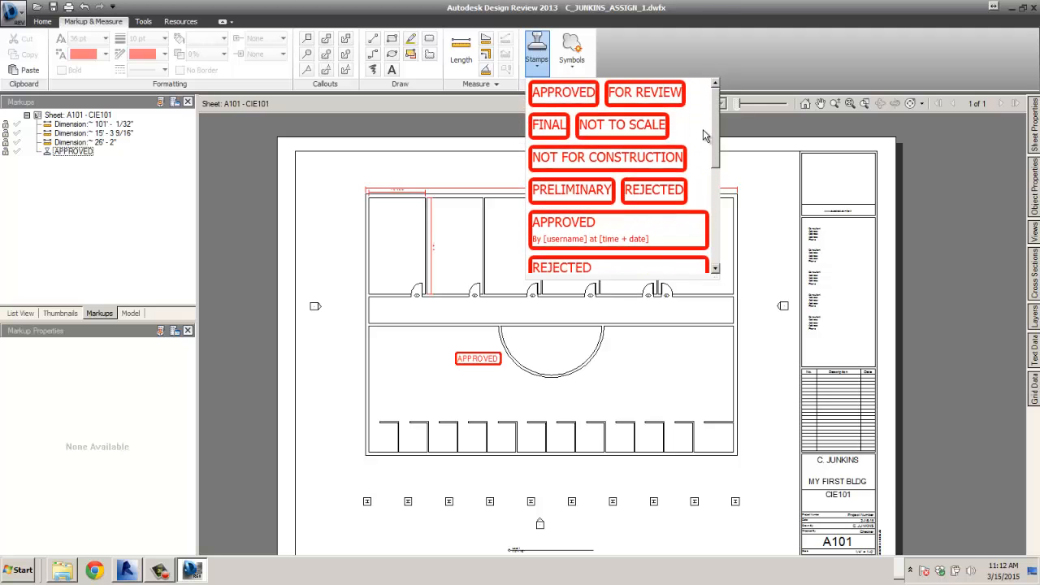
scroll(698, 140, "down", 1)
scroll(687, 146, "up", 1)
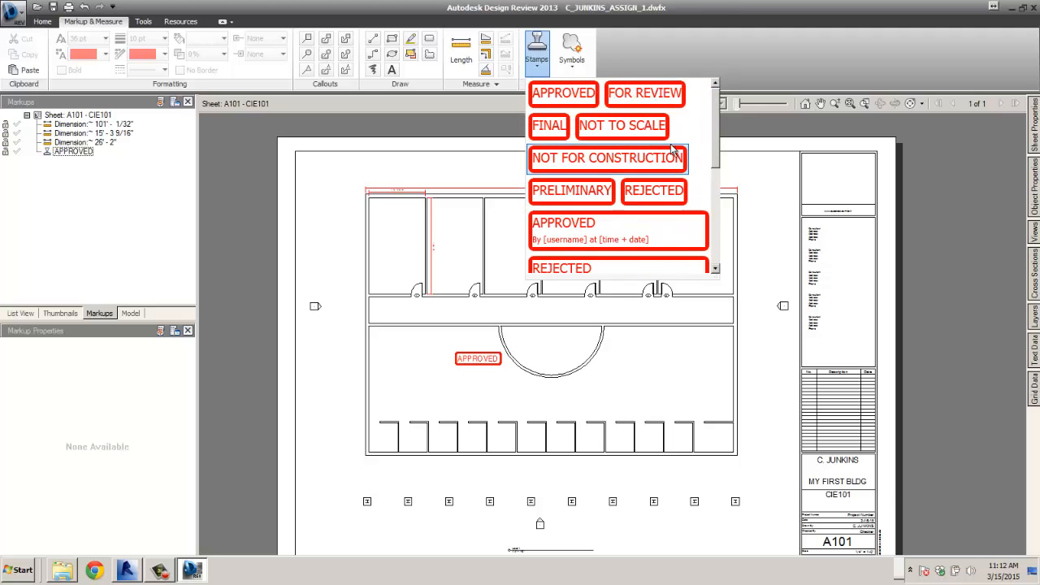
left_click_drag(713, 131, 713, 133)
left_click(622, 158)
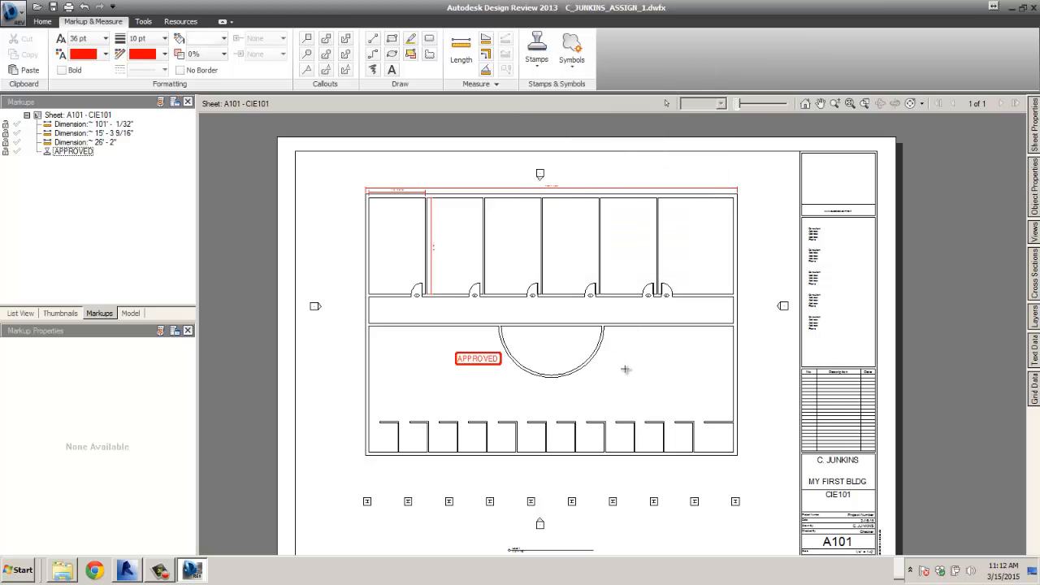
- Place the NOT FOR CONSTRUCTION stamp right of the semicircular room
left_click(625, 369)
left_click(638, 349)
left_click(676, 360)
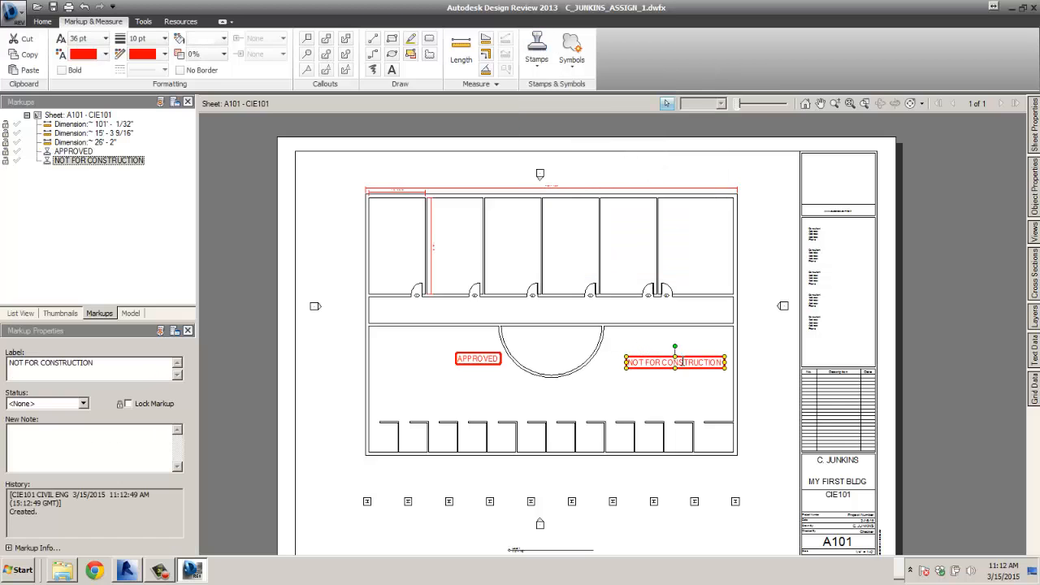
left_click(675, 338)
left_click(673, 356)
left_click(674, 346)
- Rotate the NOT FOR CONSTRUCTION stamp about 45° with its rotate grip
left_click(671, 347)
left_click(675, 343)
left_click(675, 343)
left_click(673, 344)
left_click(673, 344)
left_click_drag(675, 346, 693, 344)
left_click(693, 343)
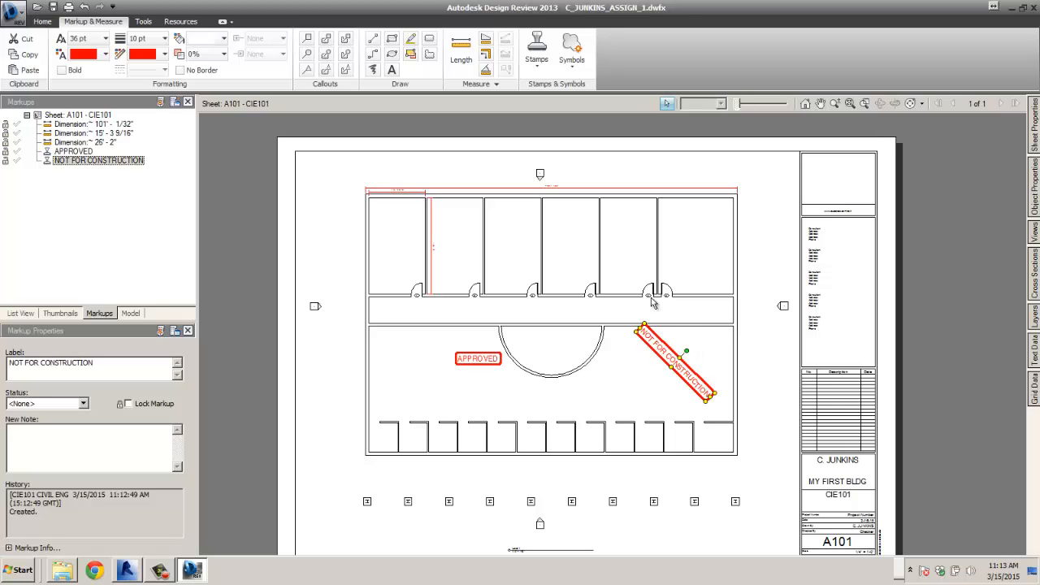
- Browse the stamps gallery and the drawing's context options without changing anything
left_click(539, 76)
scroll(719, 205, "down", 3)
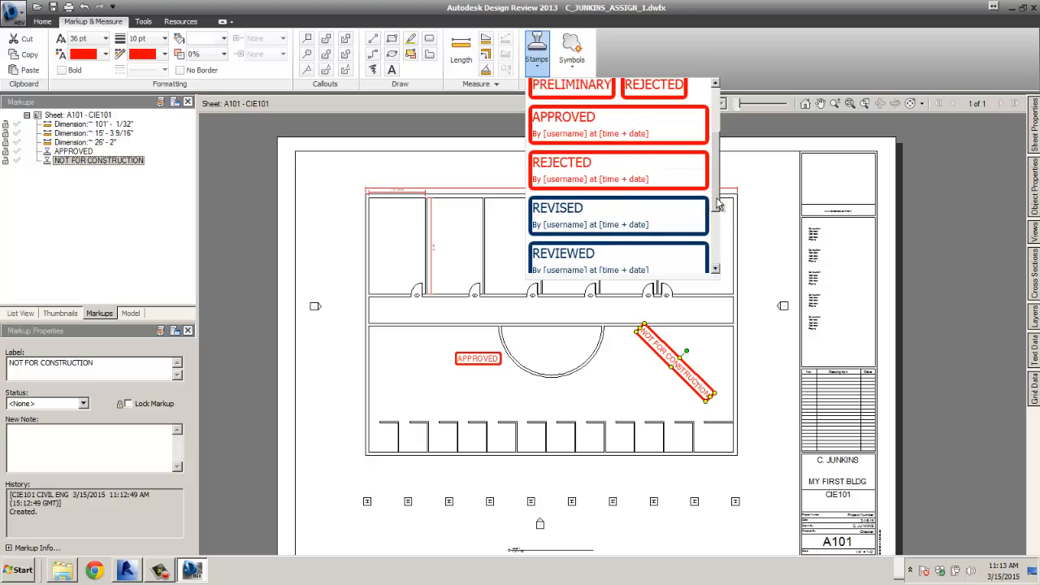
scroll(718, 205, "down", 3)
scroll(719, 205, "up", 6)
scroll(707, 212, "down", 1)
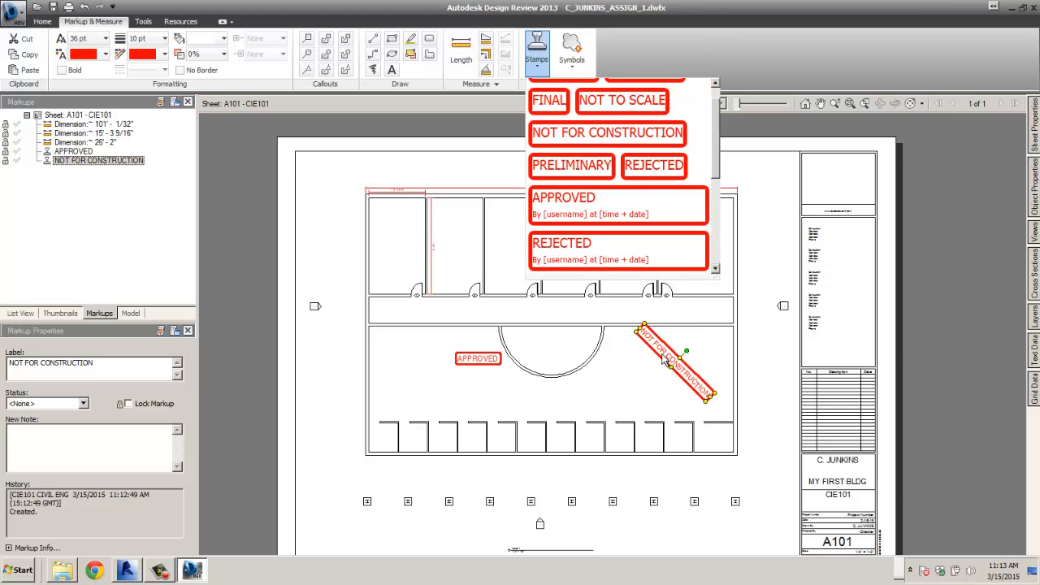
right_click(665, 361)
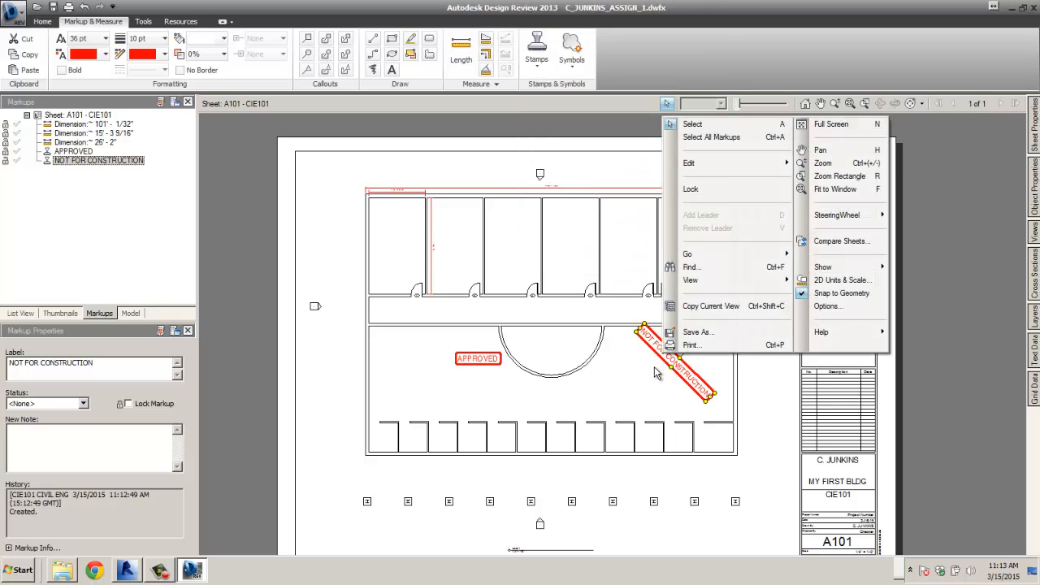
key("Escape")
- Reselect the stamp, check its context options, then clear the selection
left_click(648, 388)
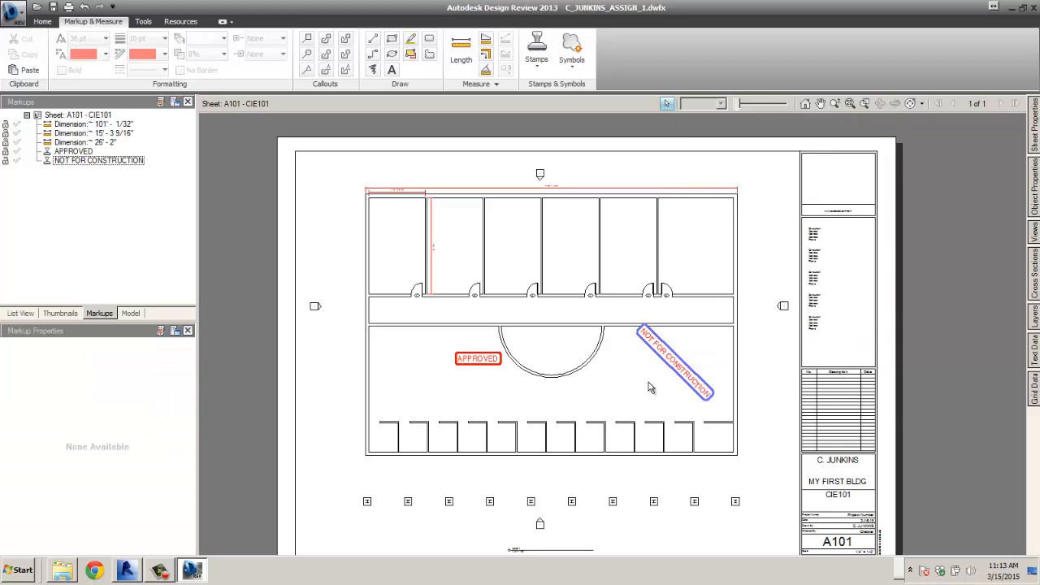
left_click(685, 366)
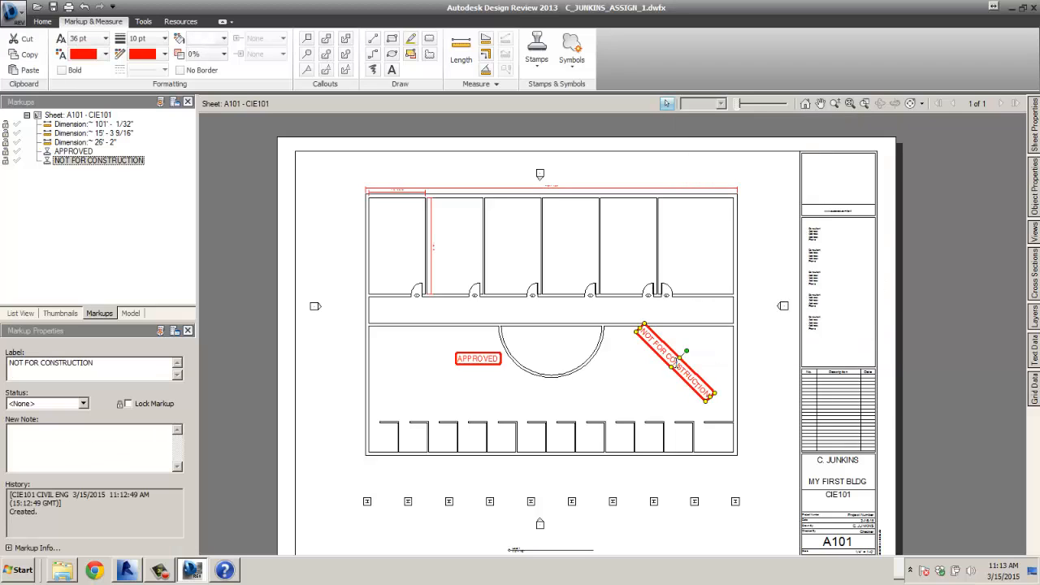
right_click(676, 362)
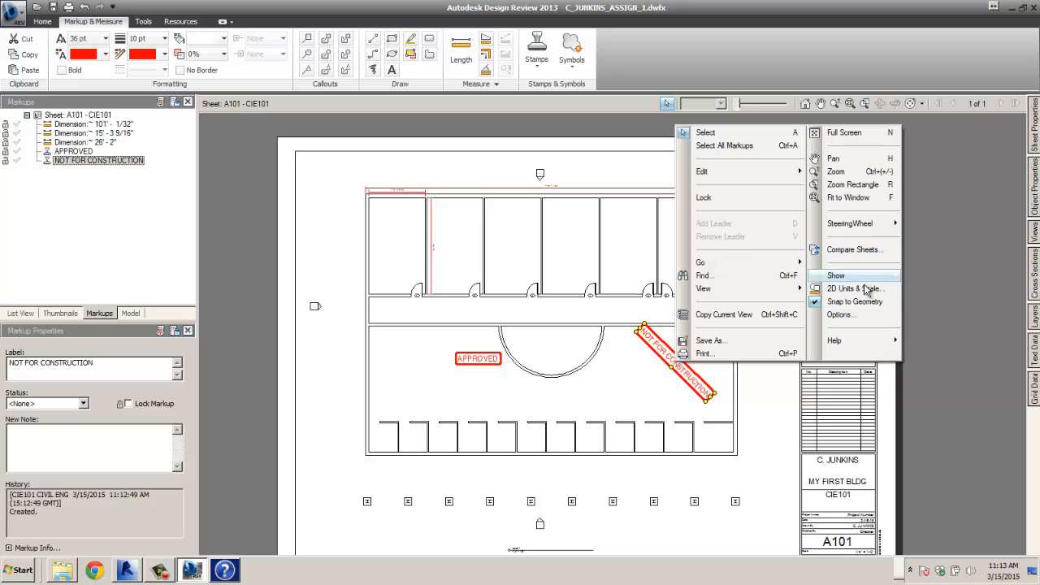
left_click(648, 364)
scroll(645, 376, "up", 3)
left_click(644, 376)
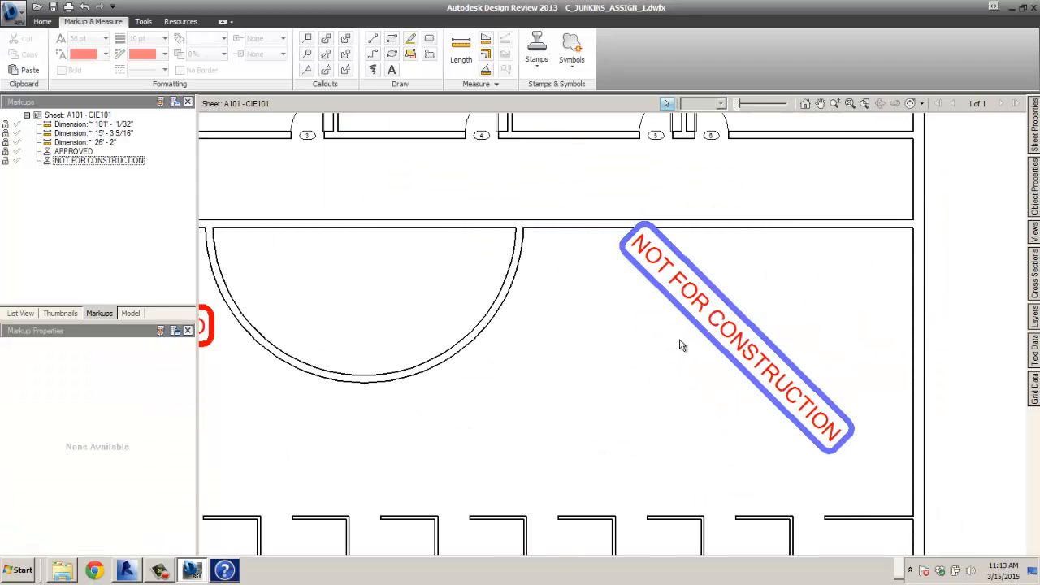
scroll(673, 374, "down", 5)
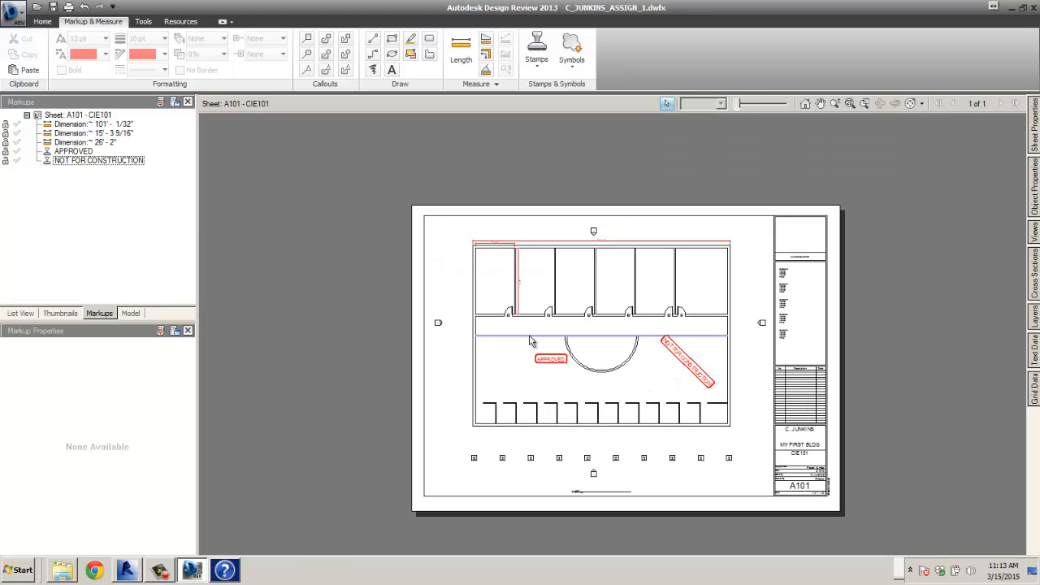
scroll(593, 382, "up", 3)
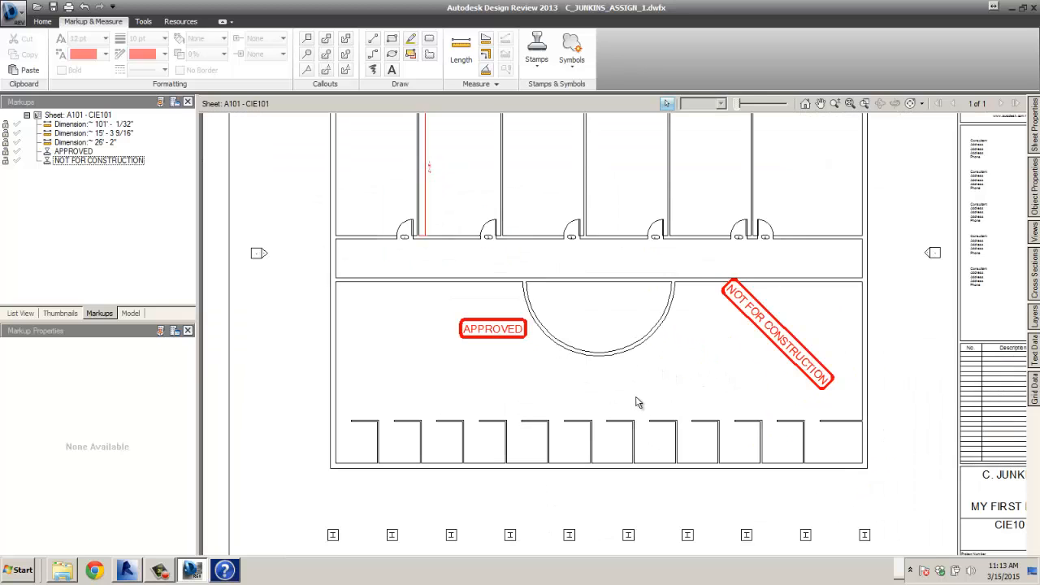
scroll(640, 398, "down", 2)
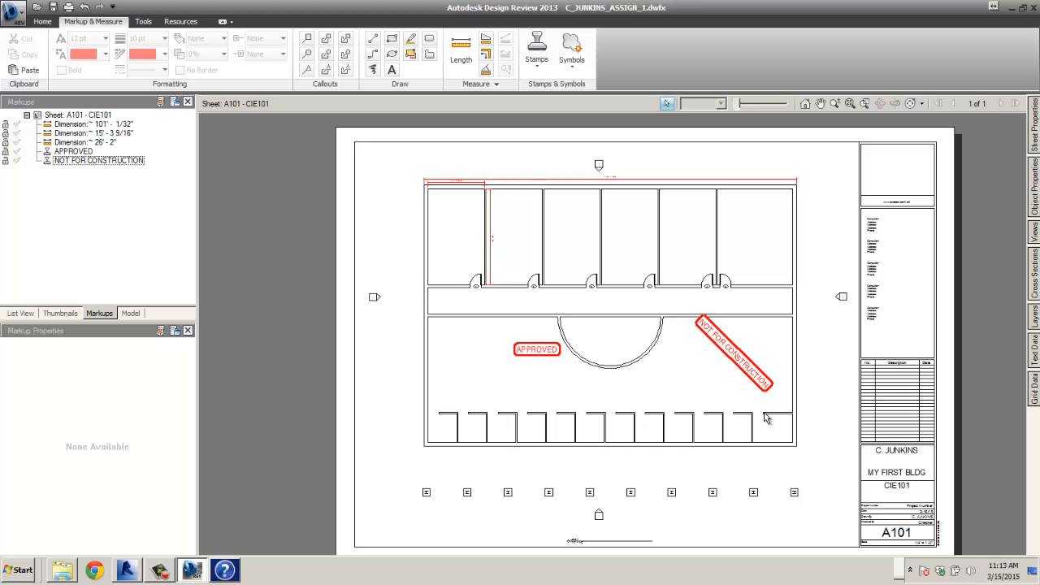
scroll(792, 442, "up", 3)
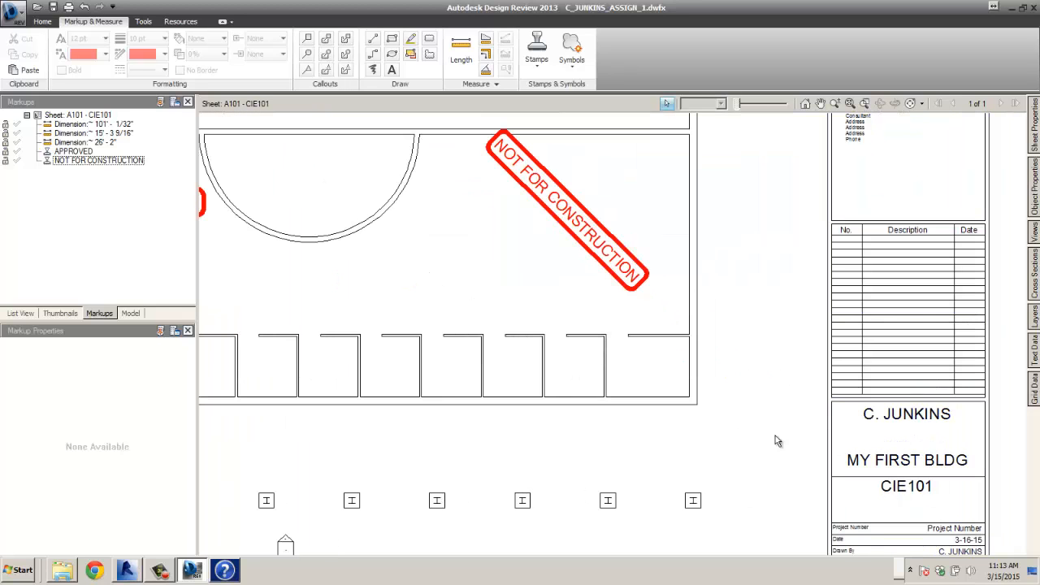
scroll(608, 383, "down", 3)
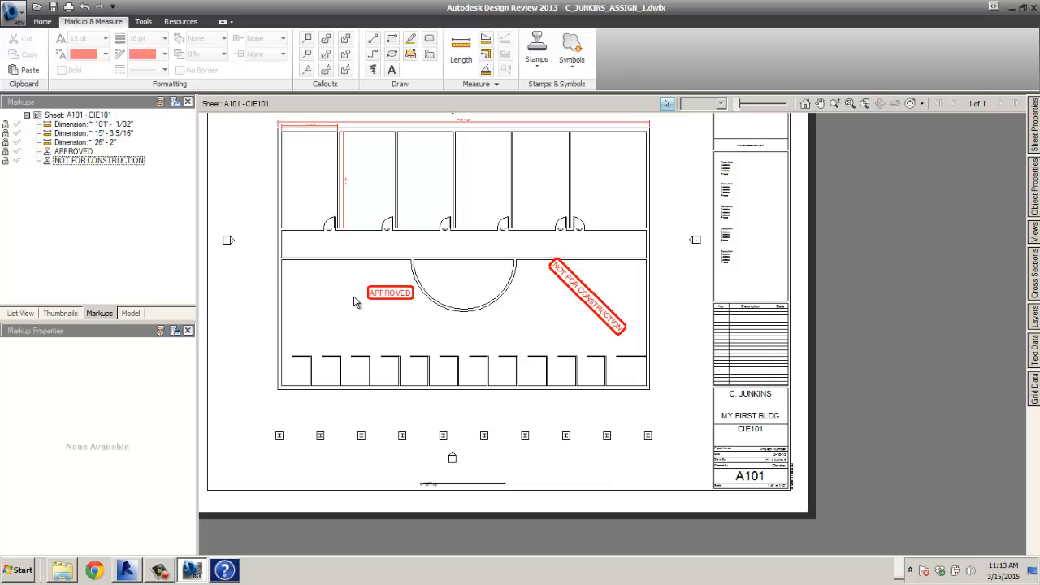
- Try Create Catalog from Selection, dismiss the select-markups warning, and show the Tools ribbon
left_click(569, 63)
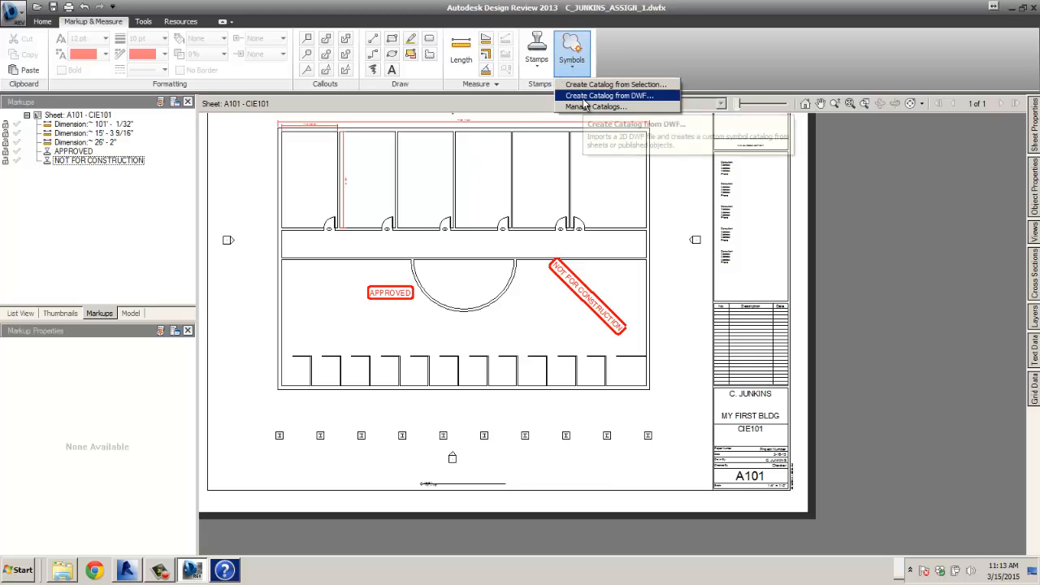
left_click(584, 85)
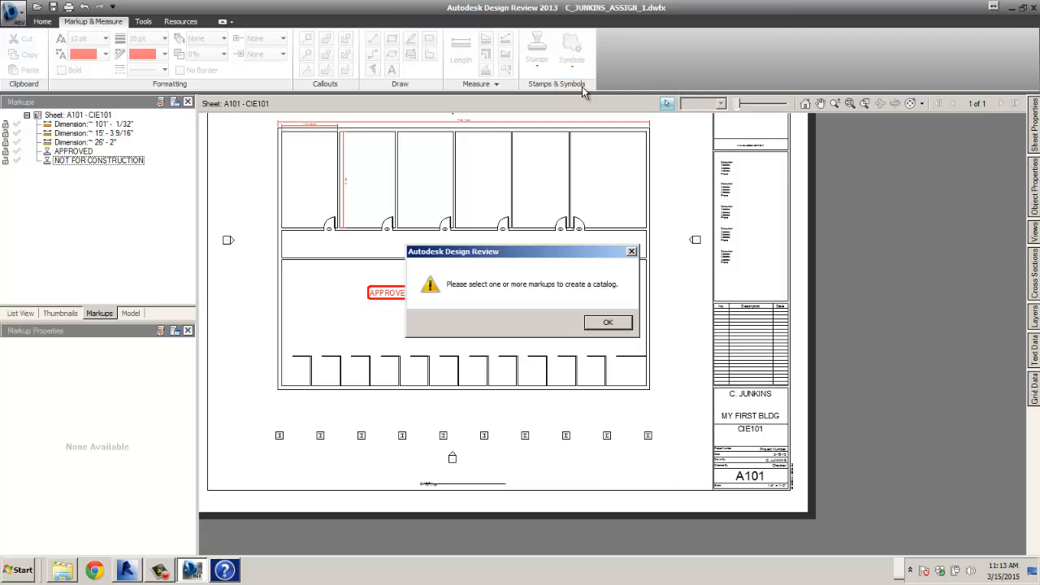
left_click(605, 323)
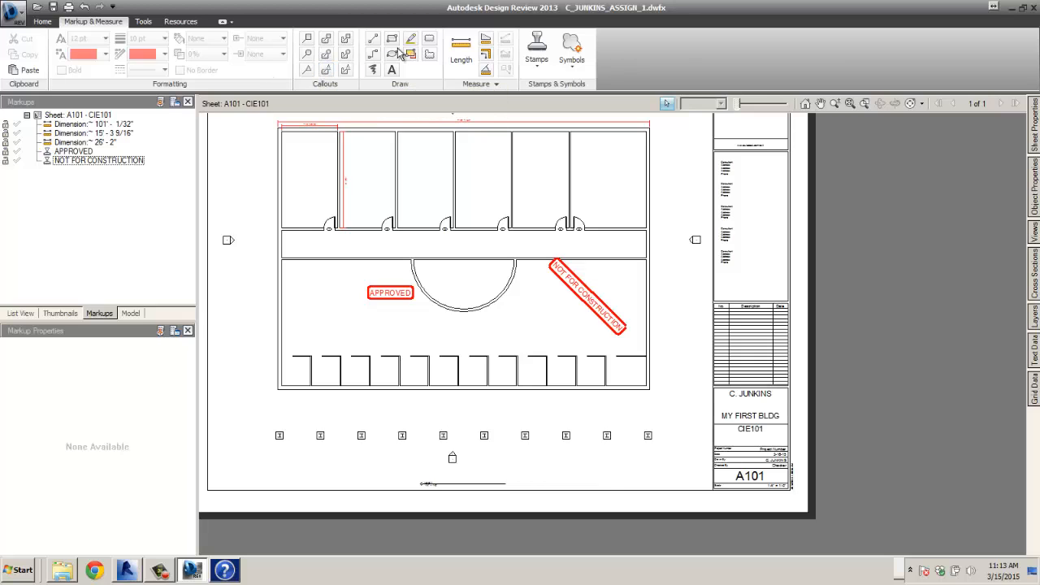
left_click(144, 22)
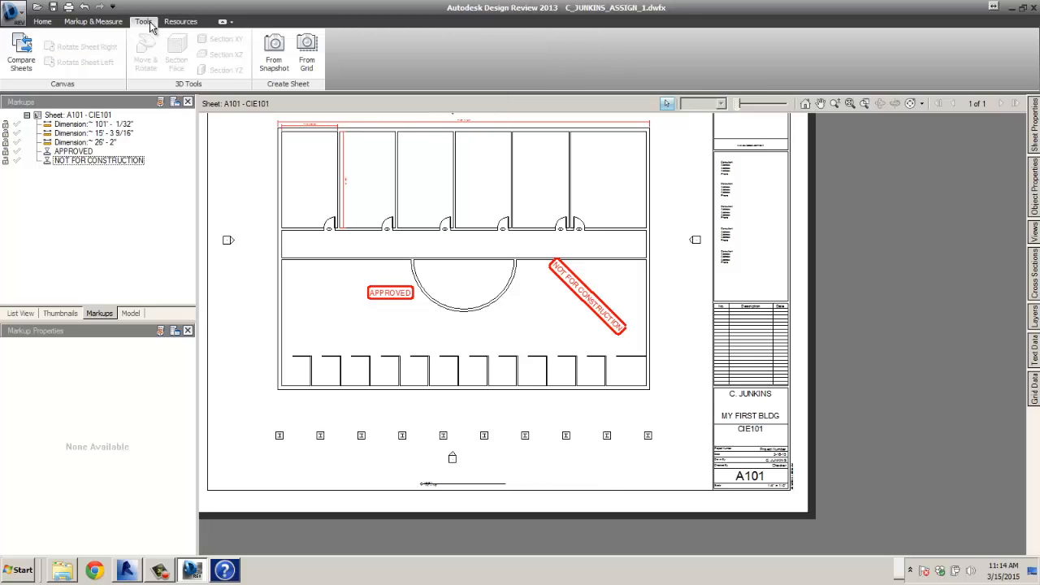
- Delete the 15' - 3 9/16" and 26' - 2" dimensions and the APPROVED stamp from Markups
left_click(41, 22)
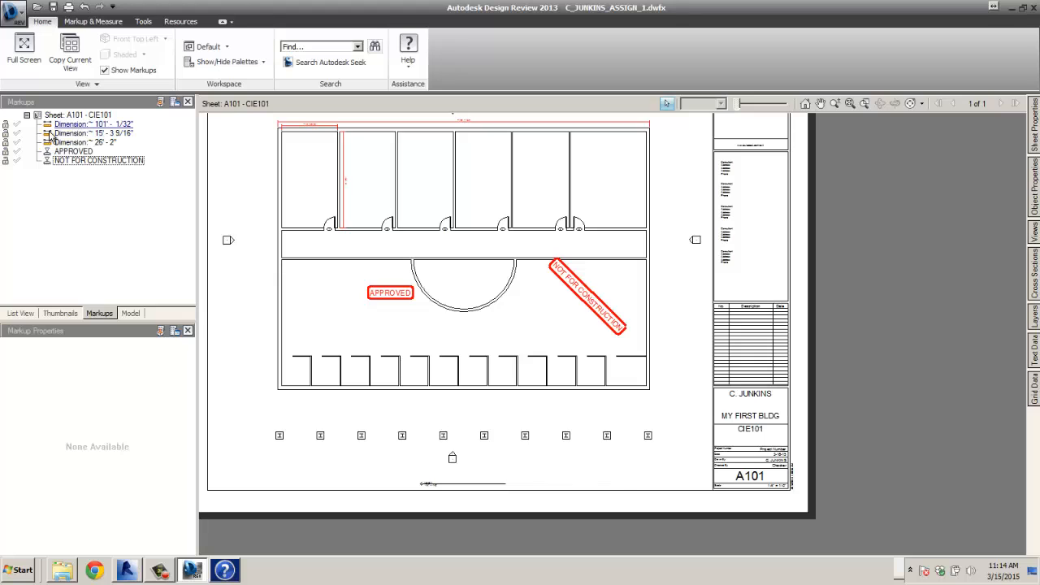
left_click(9, 127)
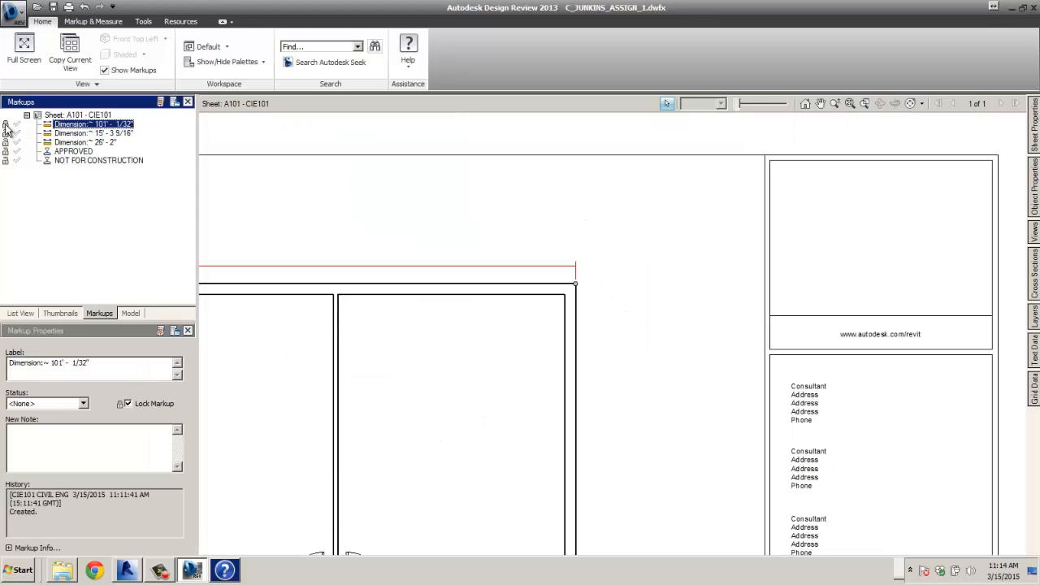
left_click(71, 133)
right_click(72, 134)
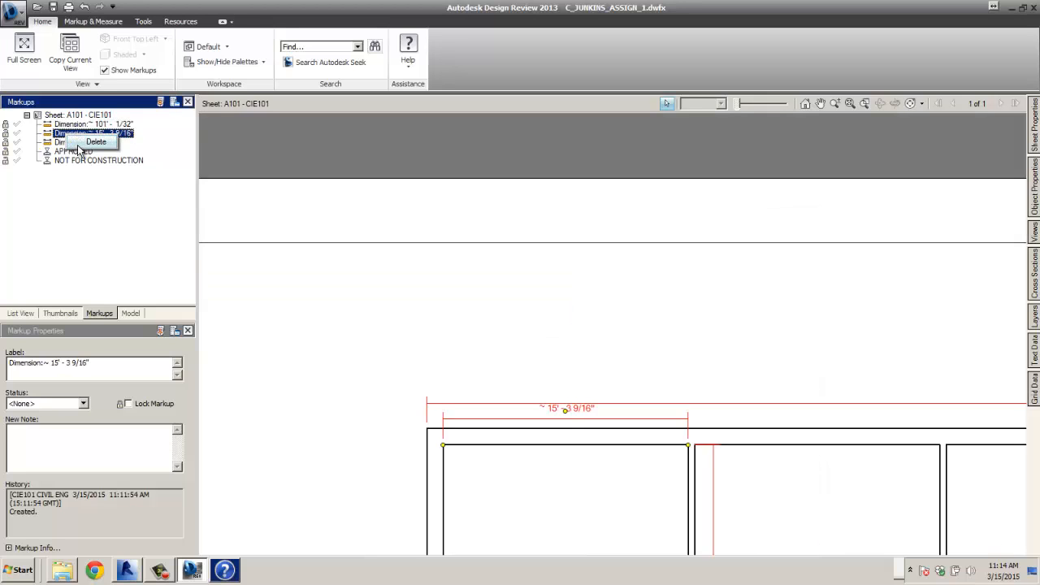
left_click(105, 144)
left_click(81, 133)
right_click(95, 136)
left_click(112, 142)
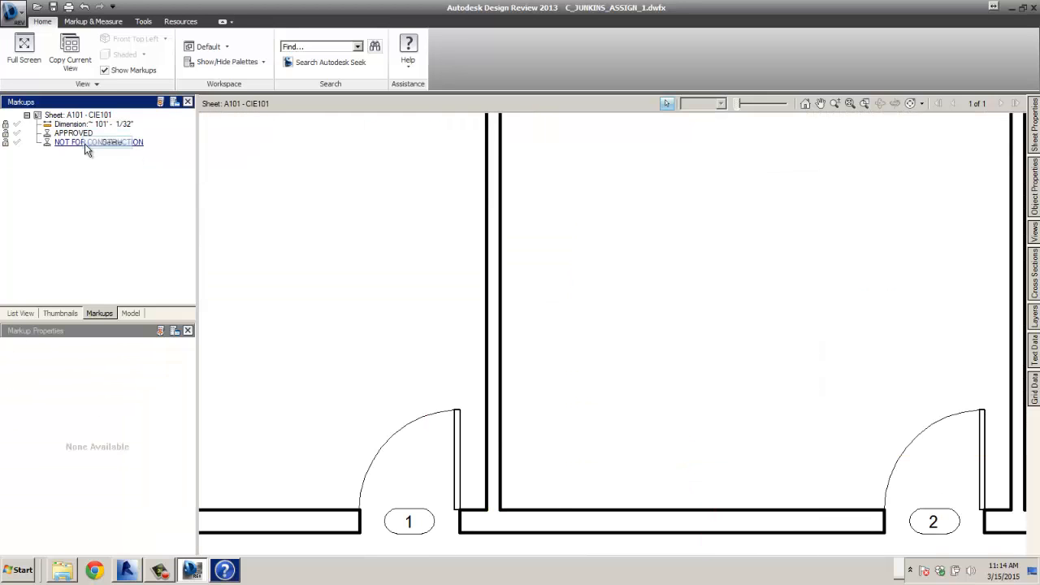
left_click(77, 133)
right_click(91, 133)
left_click(109, 138)
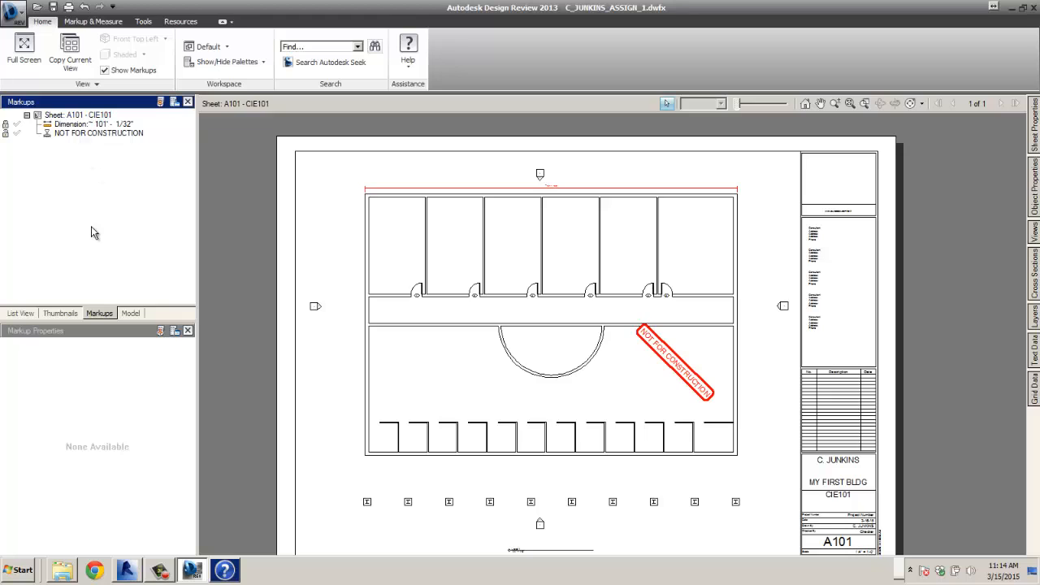